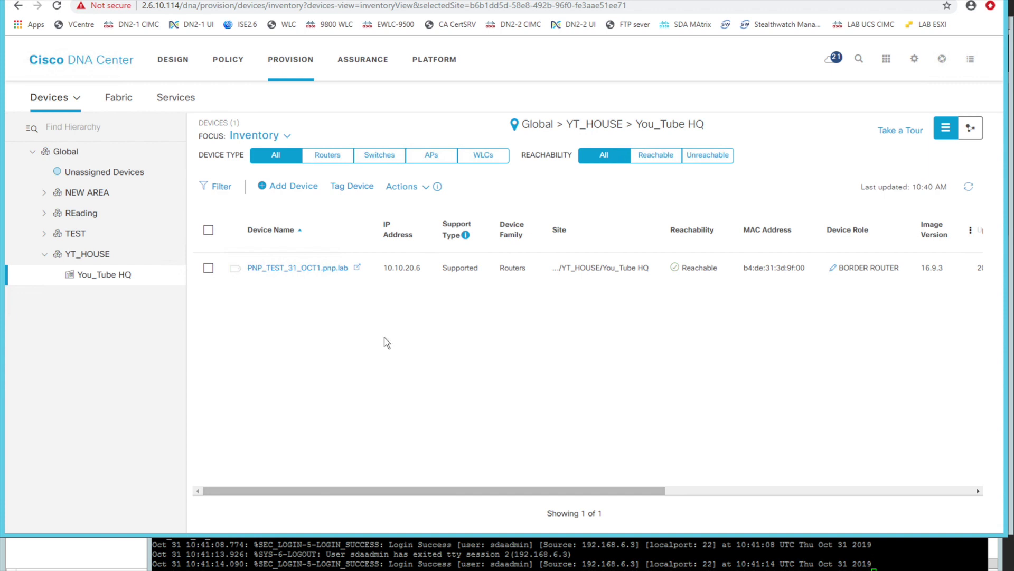
- Switch the You_Tube HQ device list's focus from Inventory to Provision and examine the router's provisioning details
scroll(600, 353, right, 1)
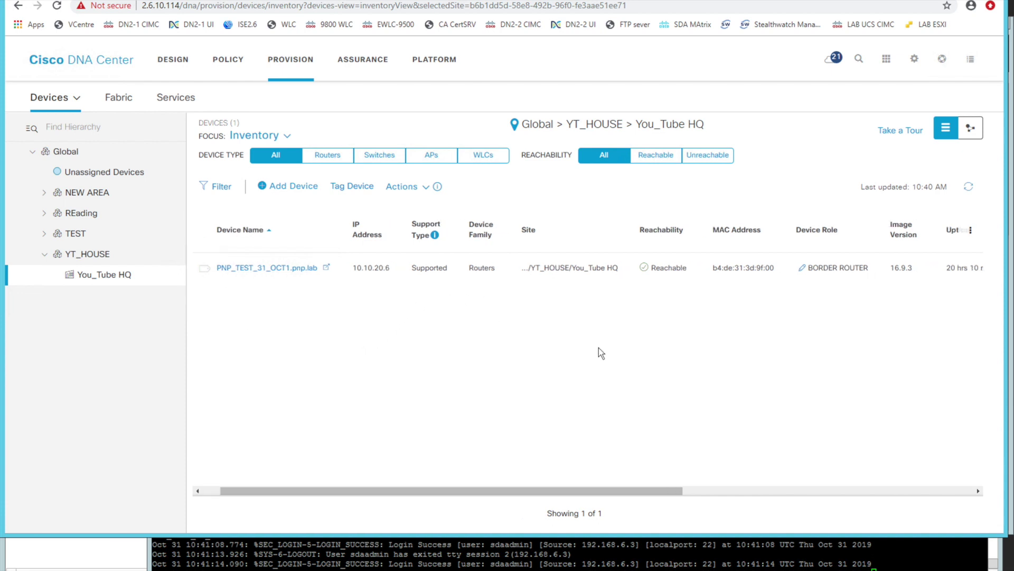
scroll(598, 347, right, 5)
click(270, 136)
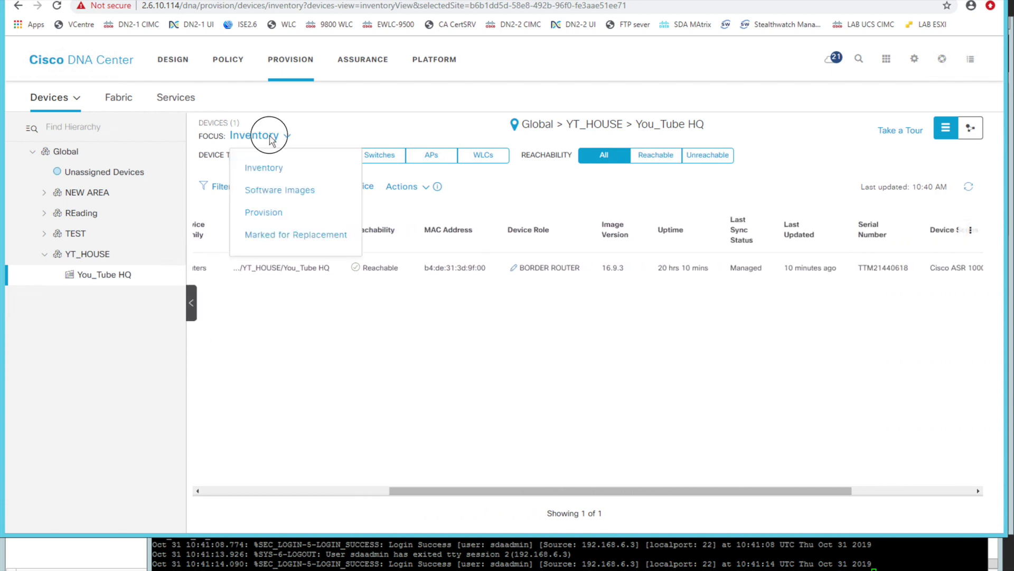
click(266, 214)
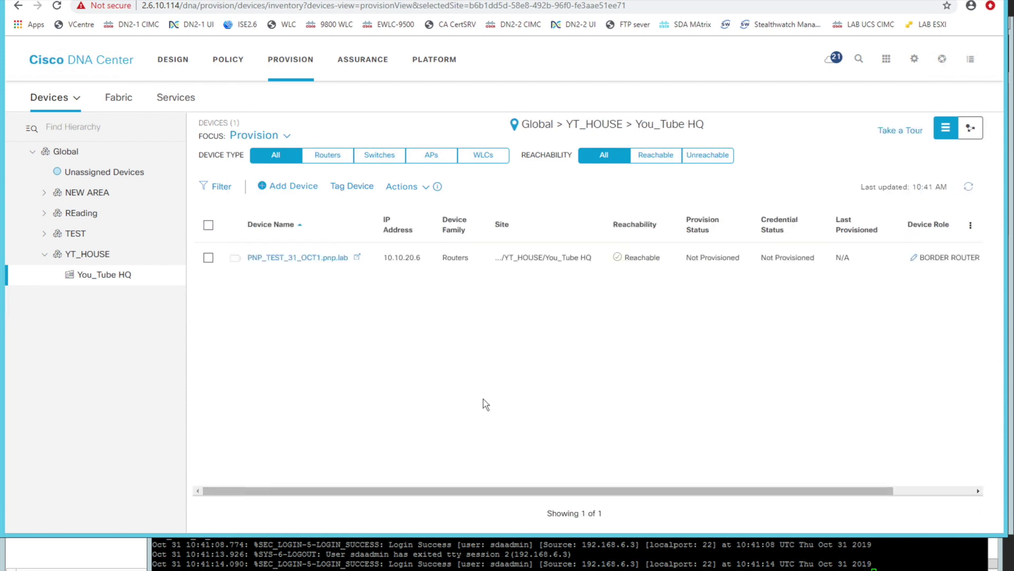
scroll(547, 333, right, 3)
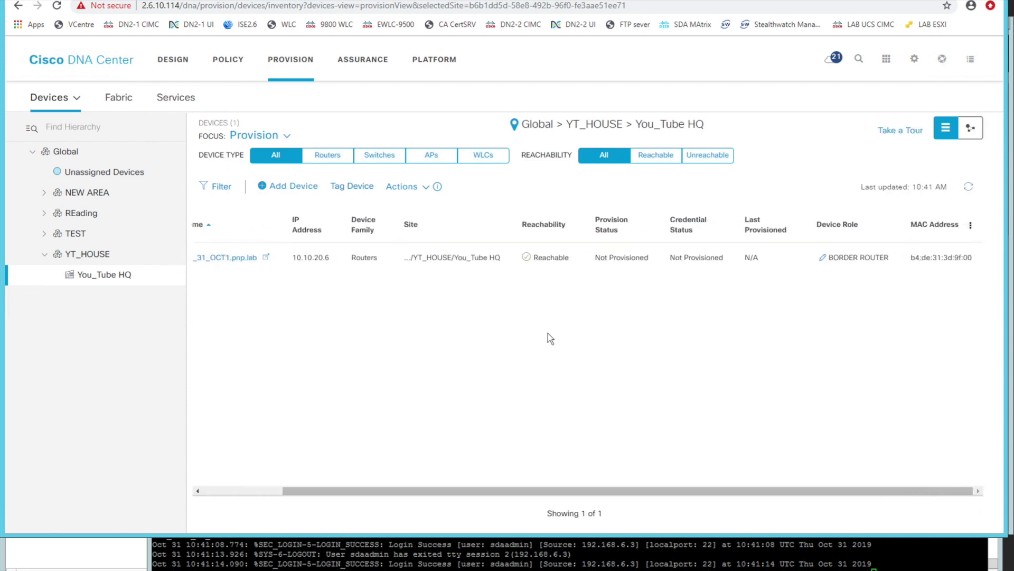
drag(760, 257, 732, 259)
- Switch to the PuTTY session and check the router's Loopback0 address and hostname in the interface listing
click(425, 563)
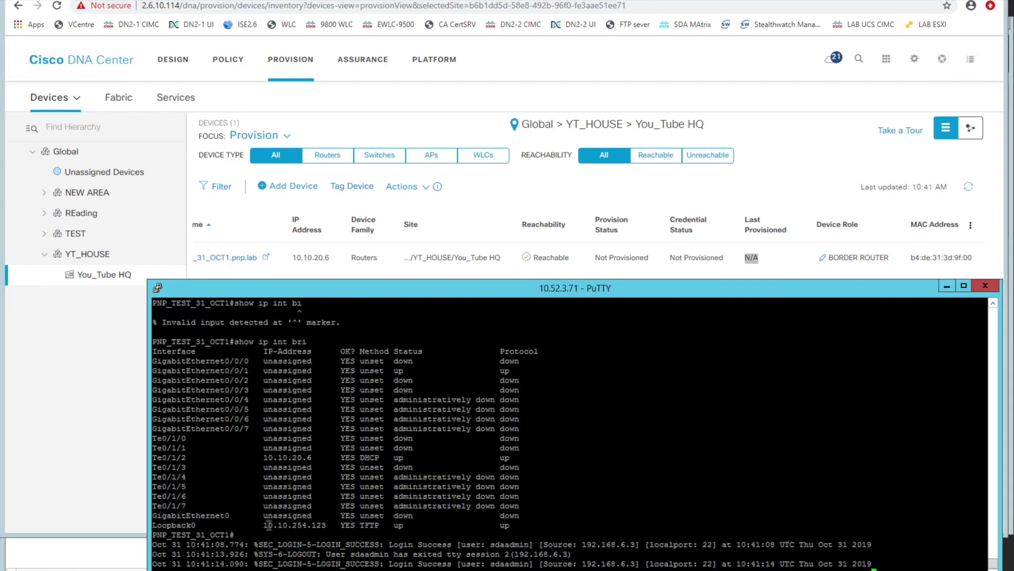
drag(162, 525, 358, 524)
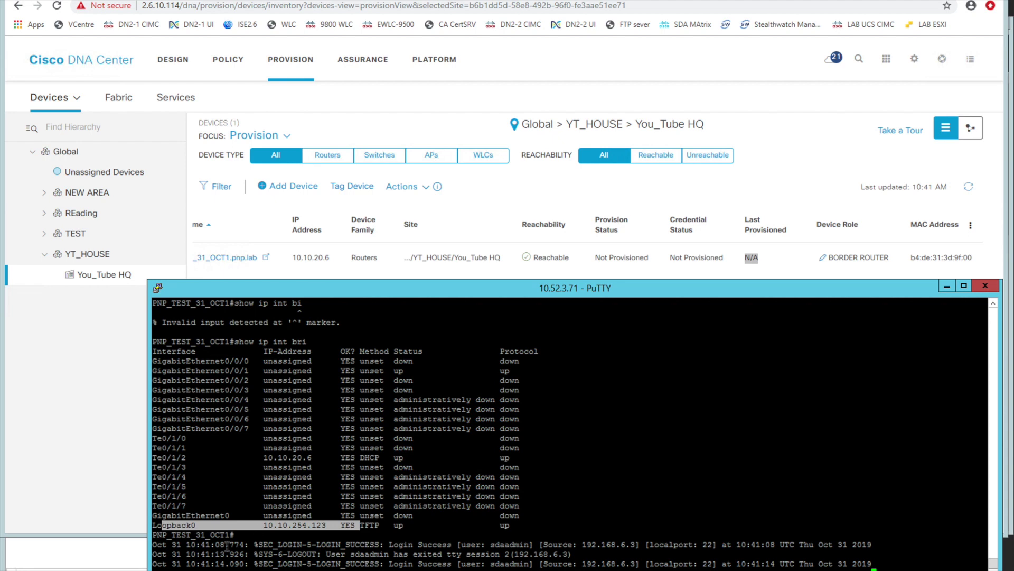
double_click(201, 534)
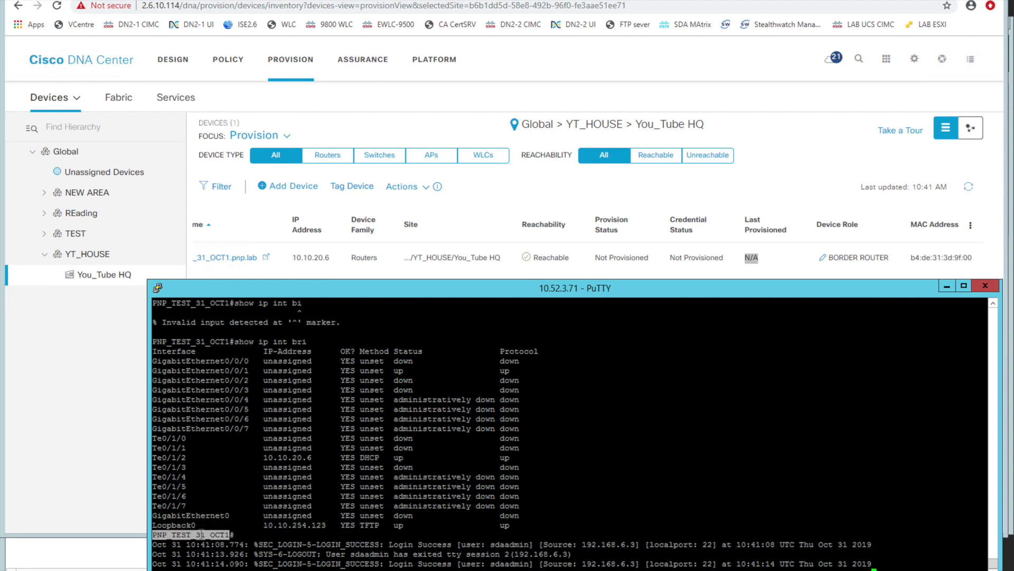
- Return to Cisco DNA Center and open the FRONT PORTS & ACLS template from the YT project in the Template Editor
click(456, 132)
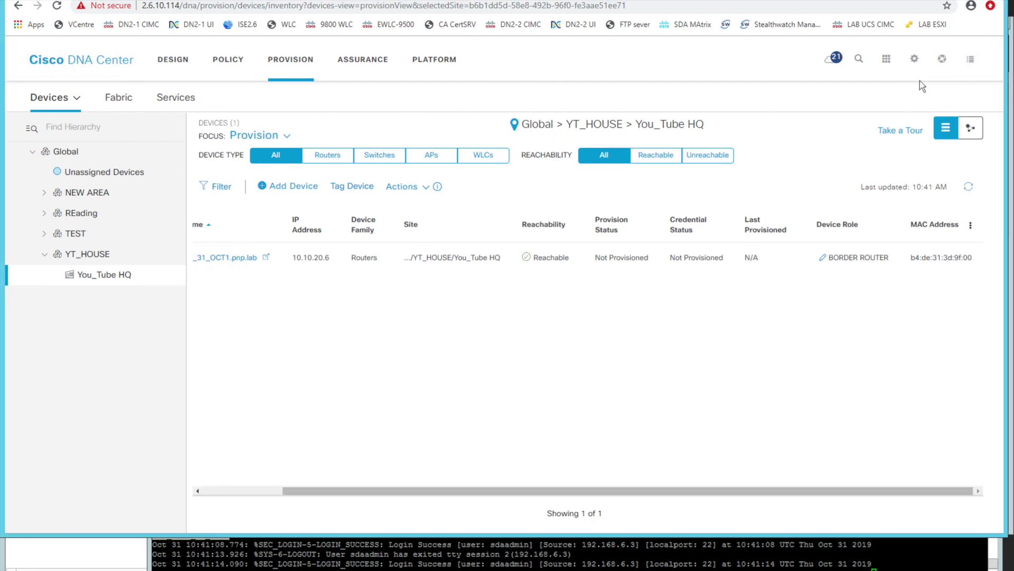
click(887, 60)
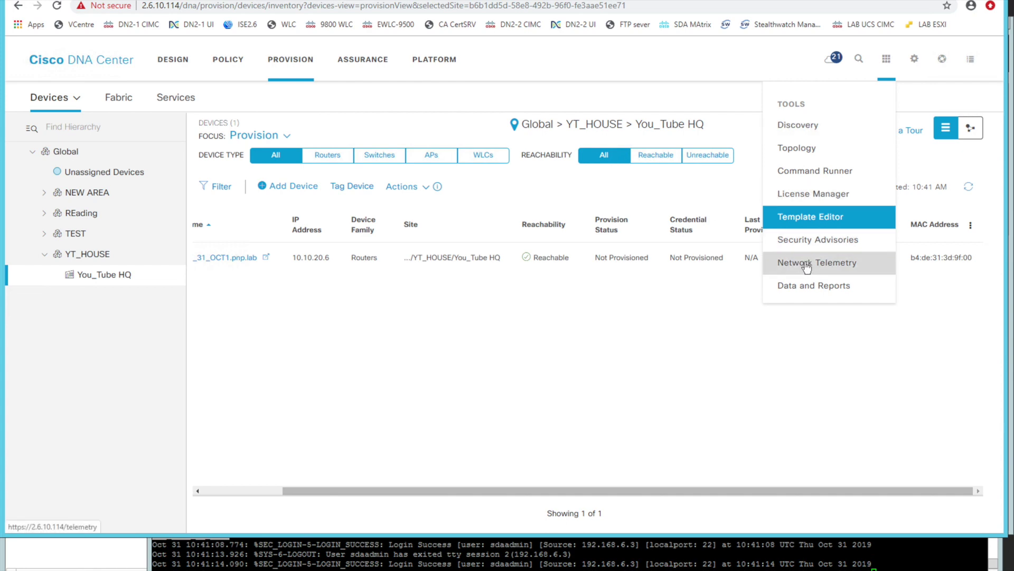
click(817, 219)
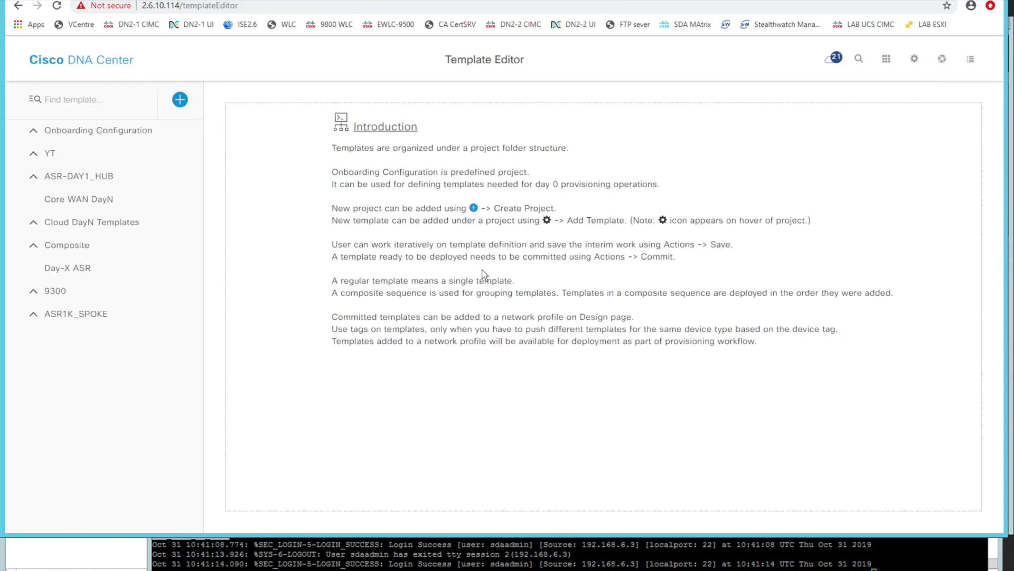
mouse_move(49, 318)
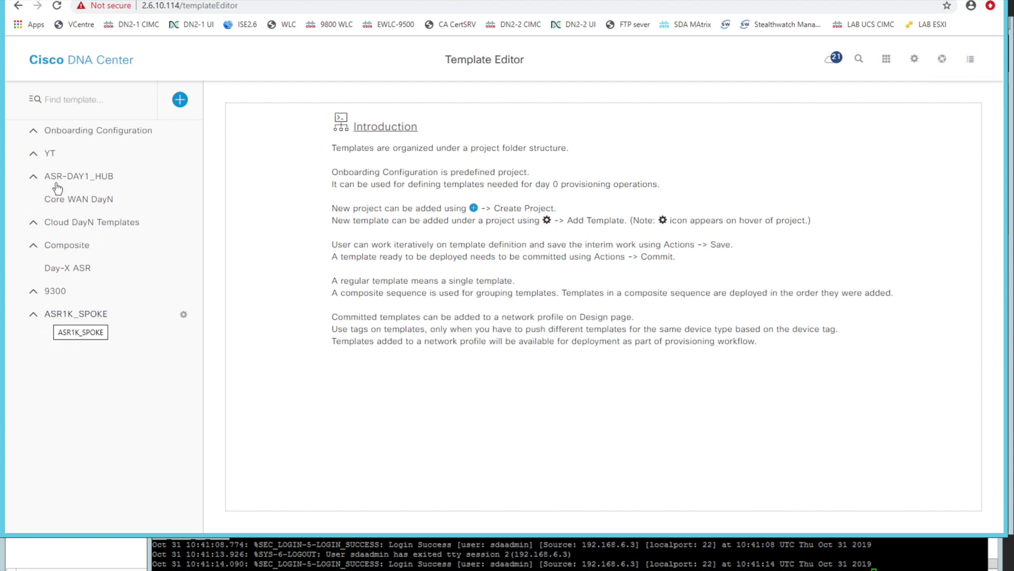
click(33, 154)
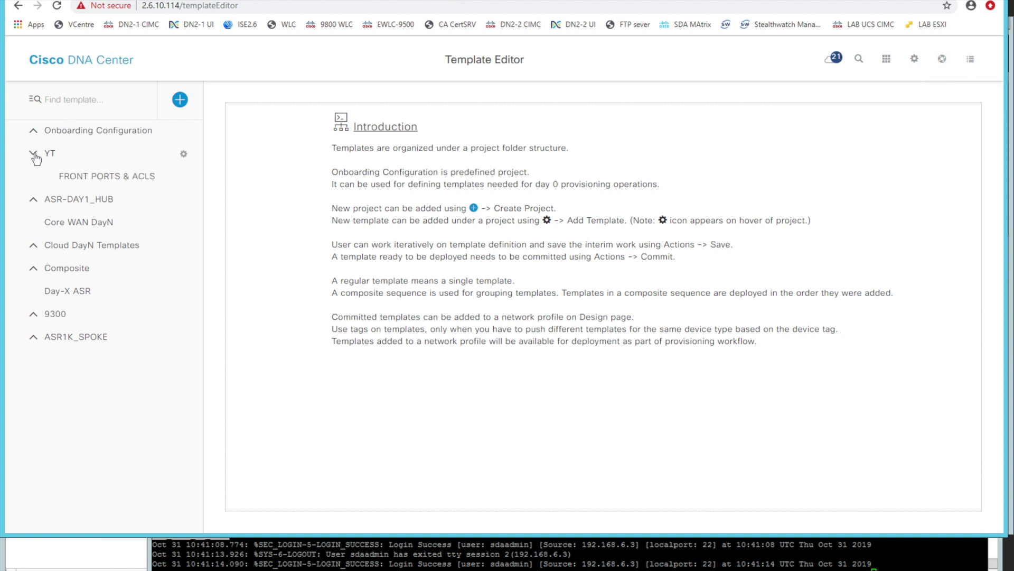
click(112, 180)
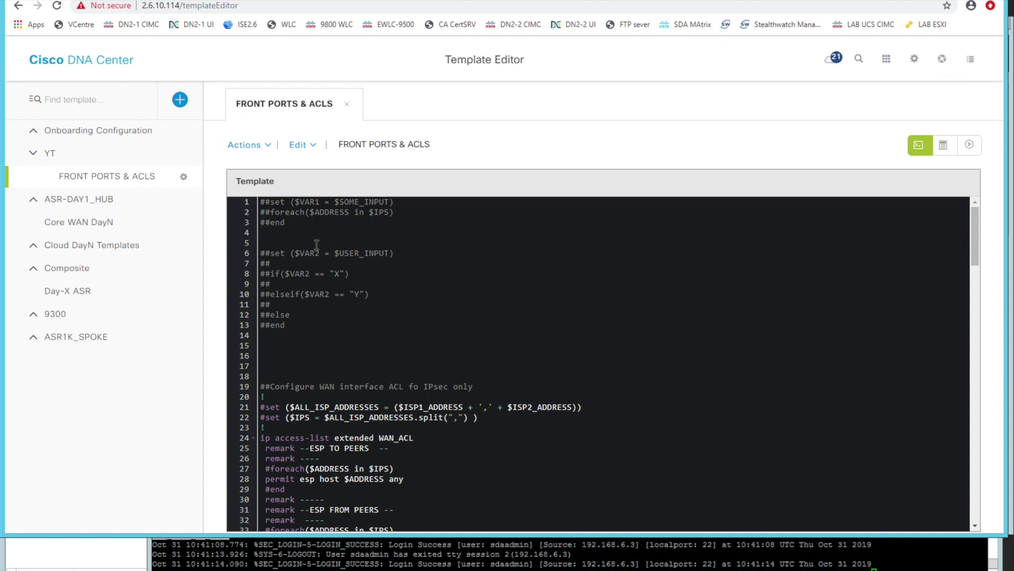
- Examine the commented set, foreach and if/elseif examples at the start of the template, including the variables they use
drag(297, 239, 251, 197)
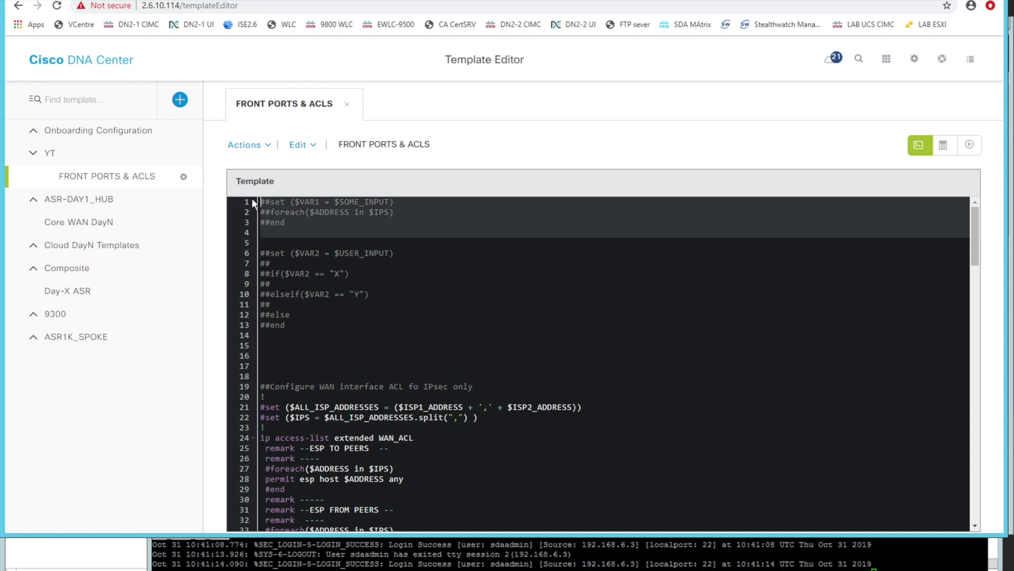
click(300, 238)
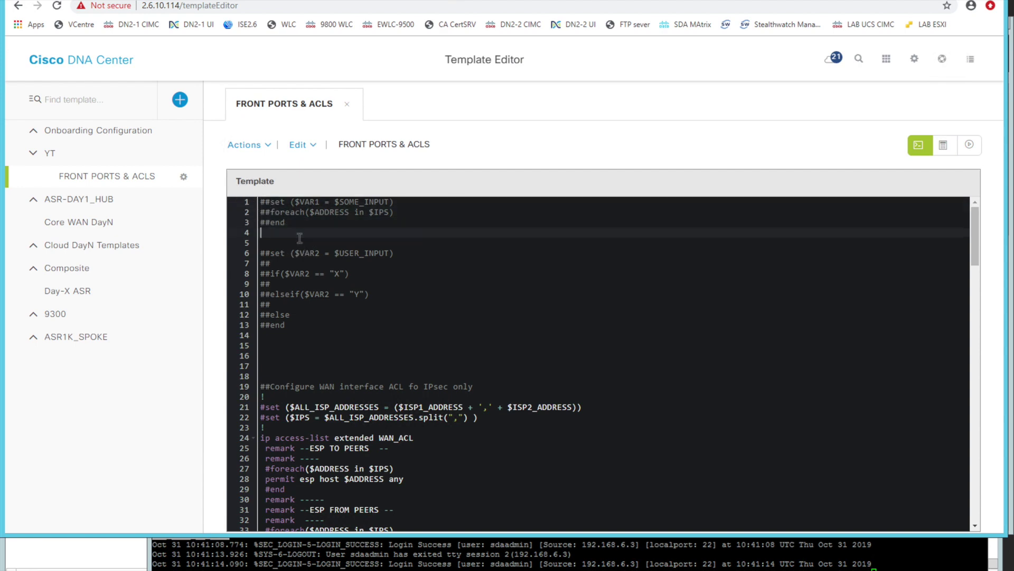
drag(298, 239, 246, 200)
click(310, 243)
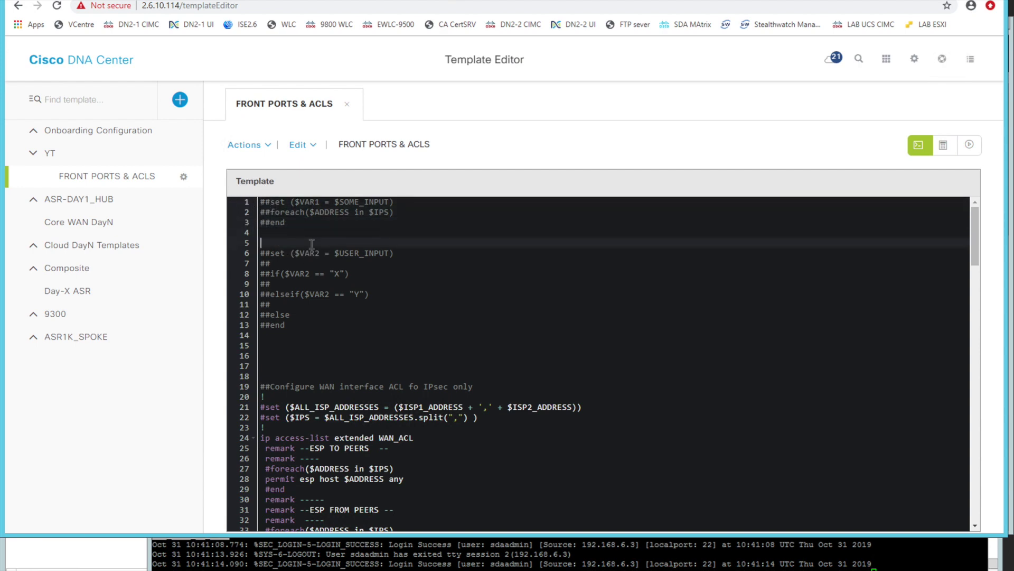
click(272, 204)
click(254, 202)
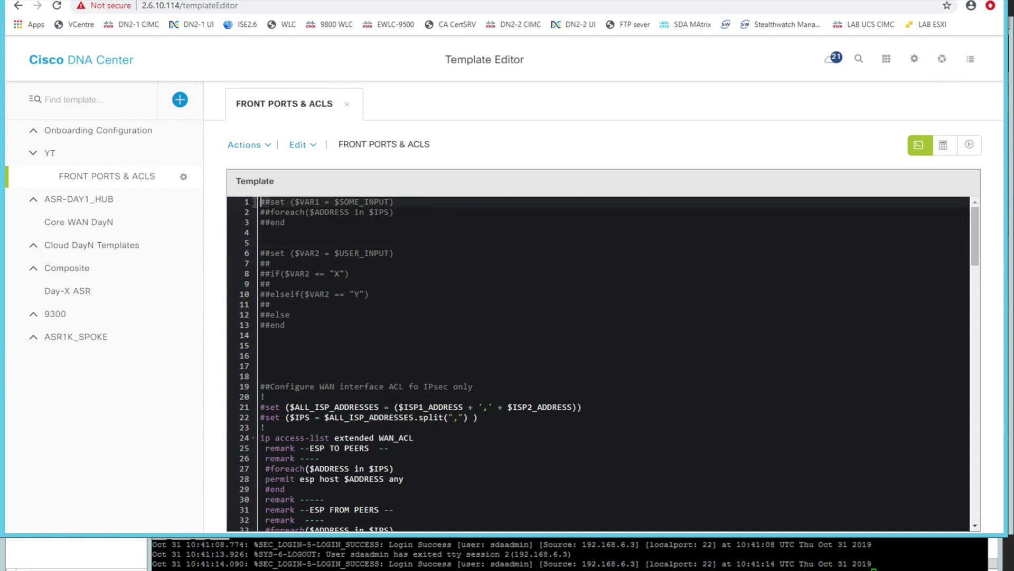
click(269, 212)
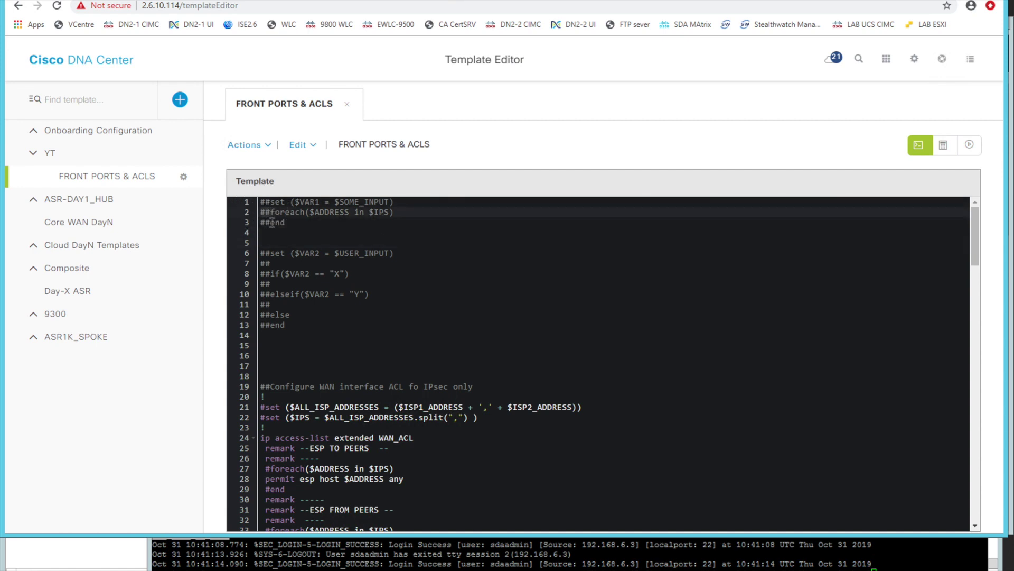
click(271, 222)
click(291, 335)
drag(291, 334, 233, 196)
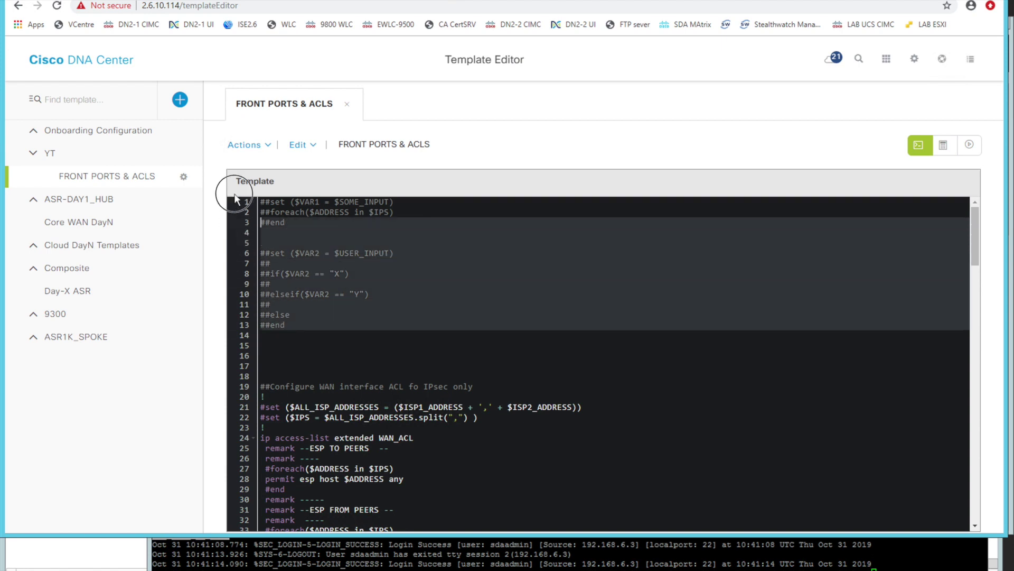
click(324, 343)
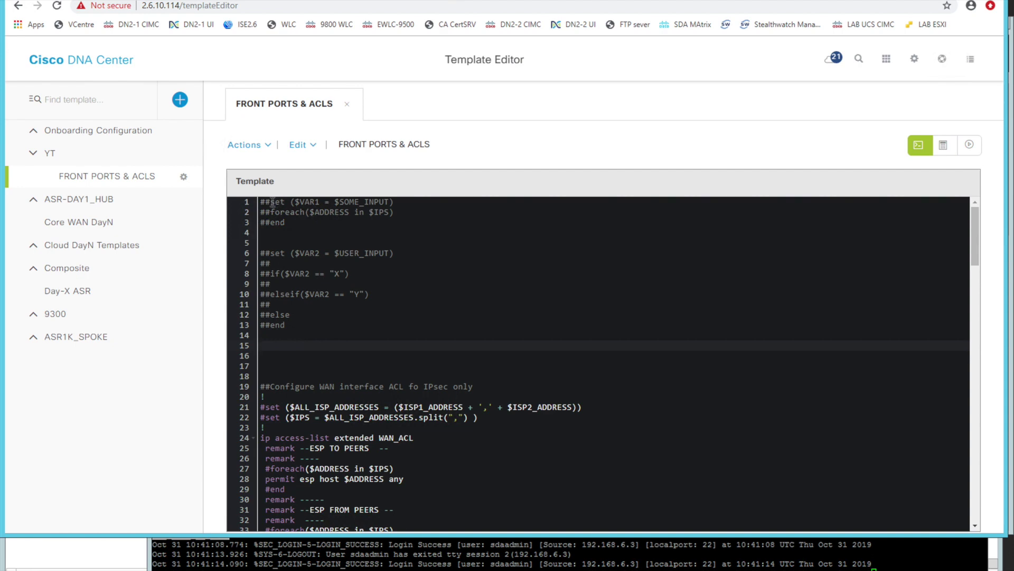
click(313, 203)
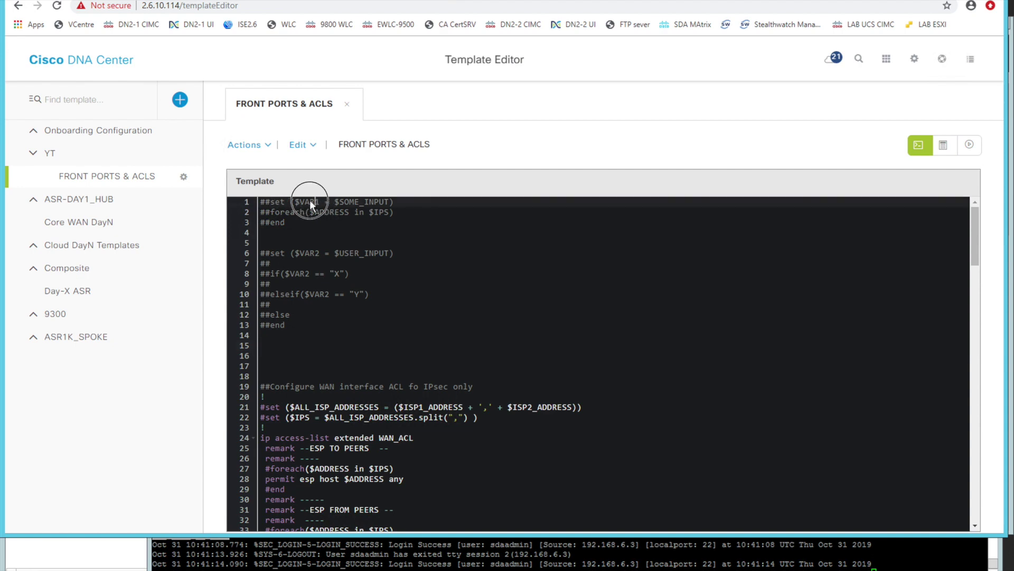
click(339, 201)
drag(359, 202, 390, 200)
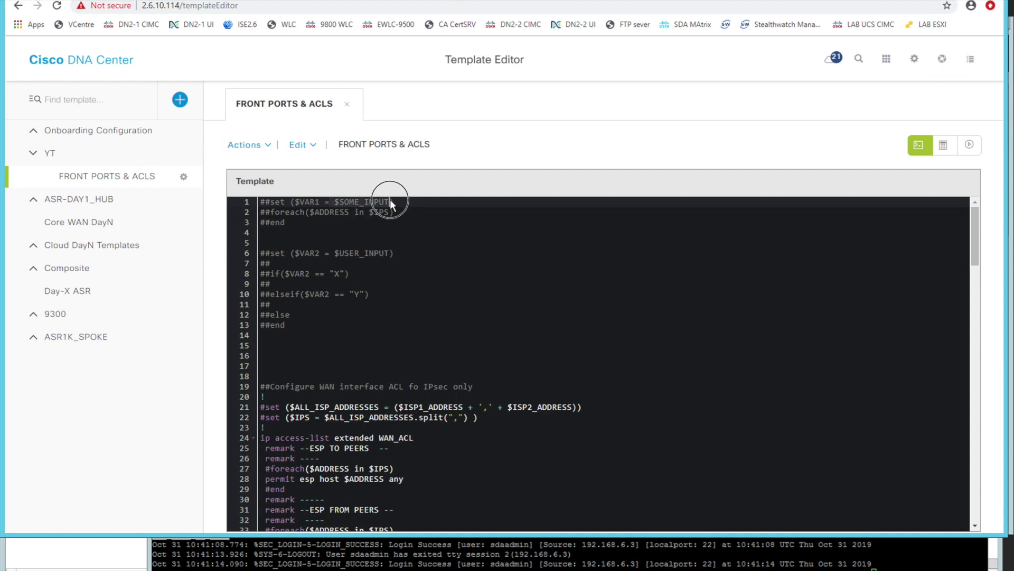
double_click(332, 211)
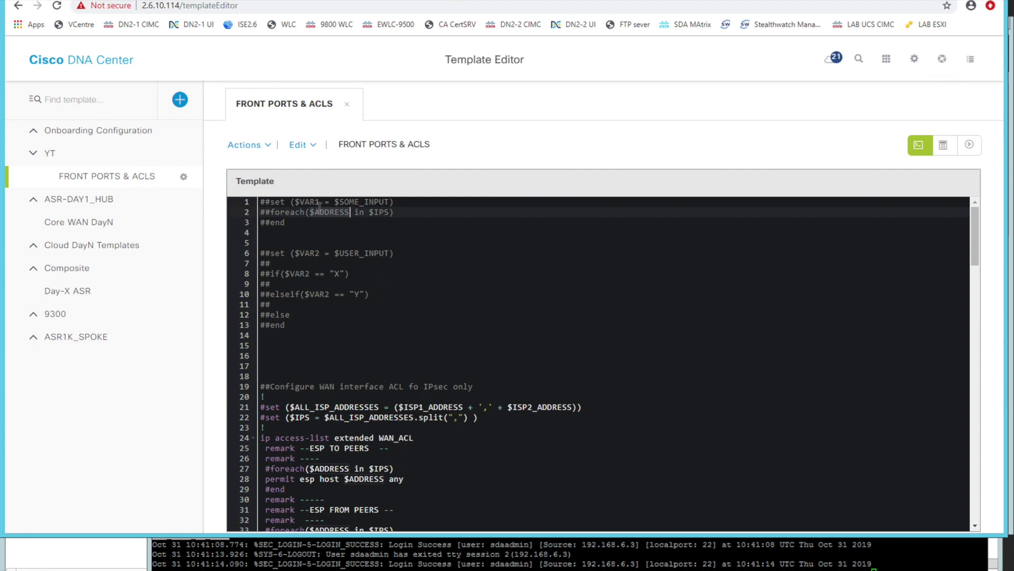
- Change the collection in the commented foreach example on line 2 to $VAR1
click(385, 212)
key(BackSpace)
key(BackSpace)
key(BackSpace)
text(CA)
key(BackSpace)
key(BackSpace)
text(VA)
text(R1)
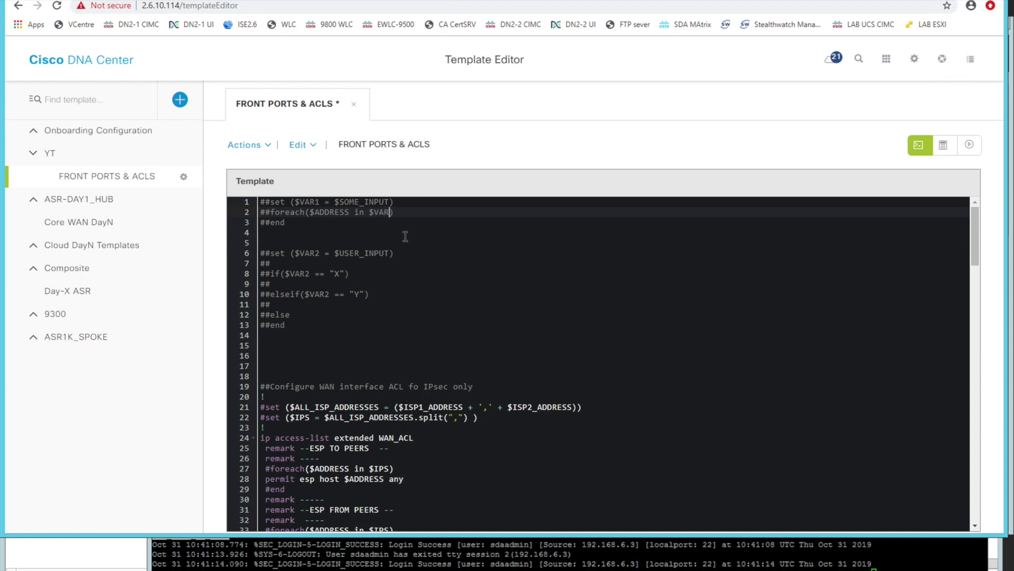
- Insert three lines containing only "!" between the commented foreach line and its ##end
click(417, 217)
key(Return)
text(!)
key(Return)
text(!)
key(Return)
text(!)
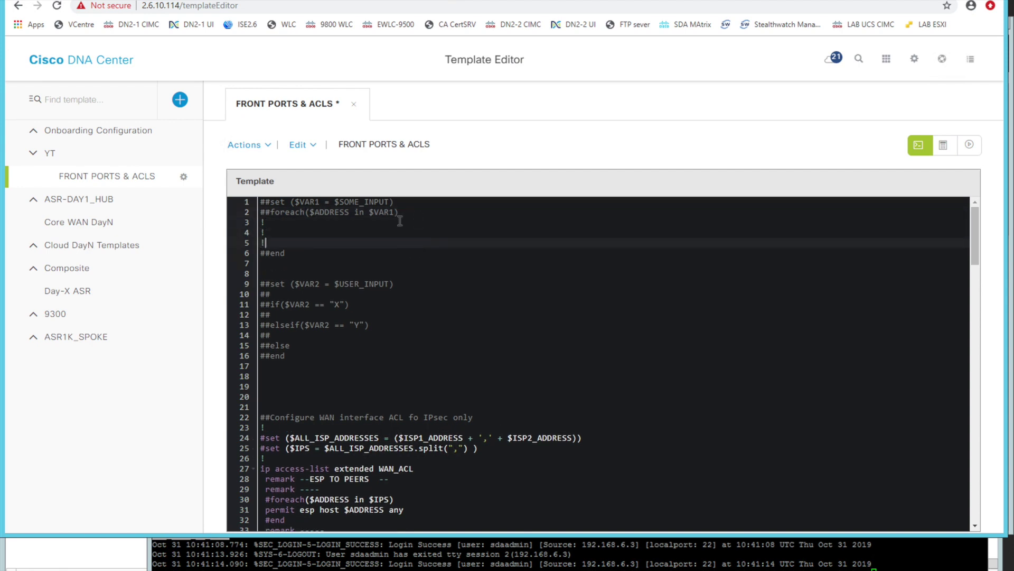
- Review the commented foreach example from its set line through the placeholder body to ##end
click(324, 213)
click(290, 228)
click(290, 241)
key(shift+Up)
key(shift+Up)
click(281, 255)
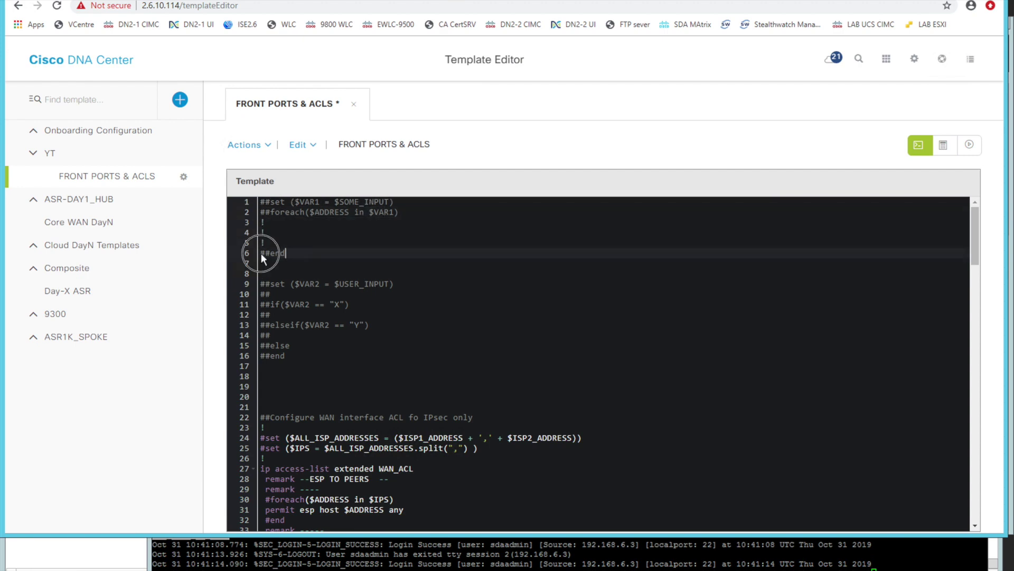
click(333, 266)
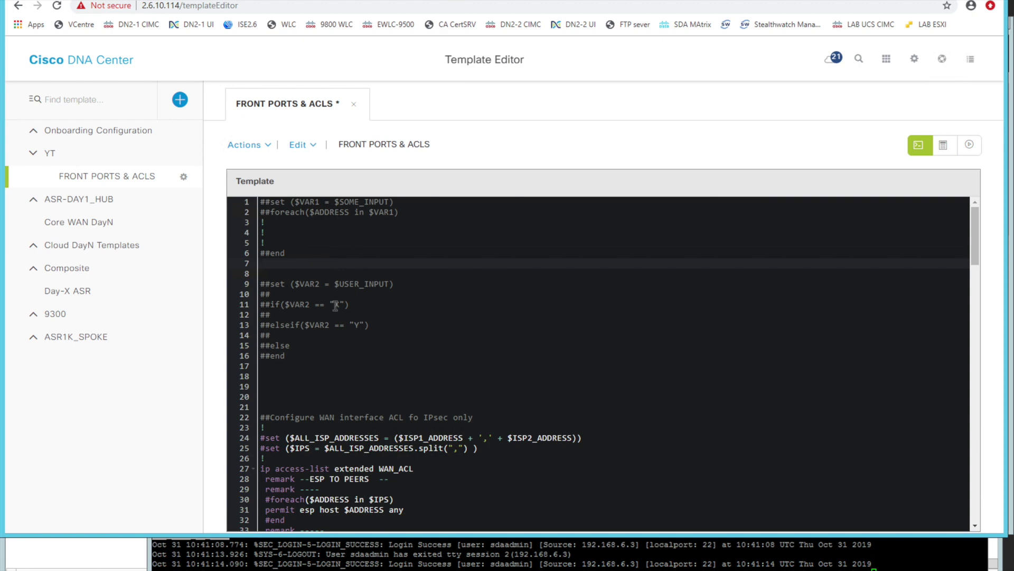
click(291, 253)
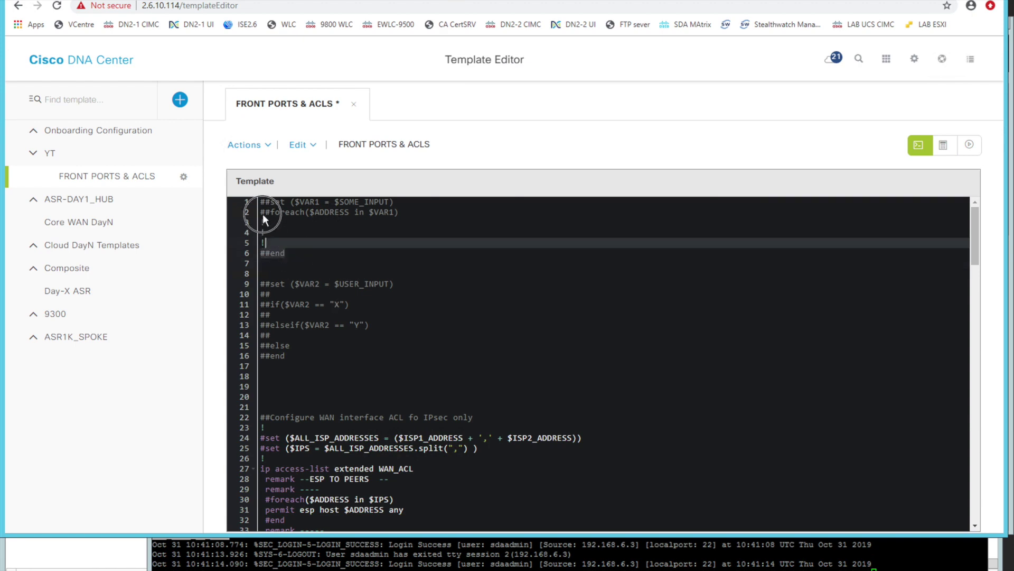
drag(266, 218, 255, 196)
- Correct "fo" to "for" in the comment about configuring the WAN interface ACL
scroll(340, 263, down, 3)
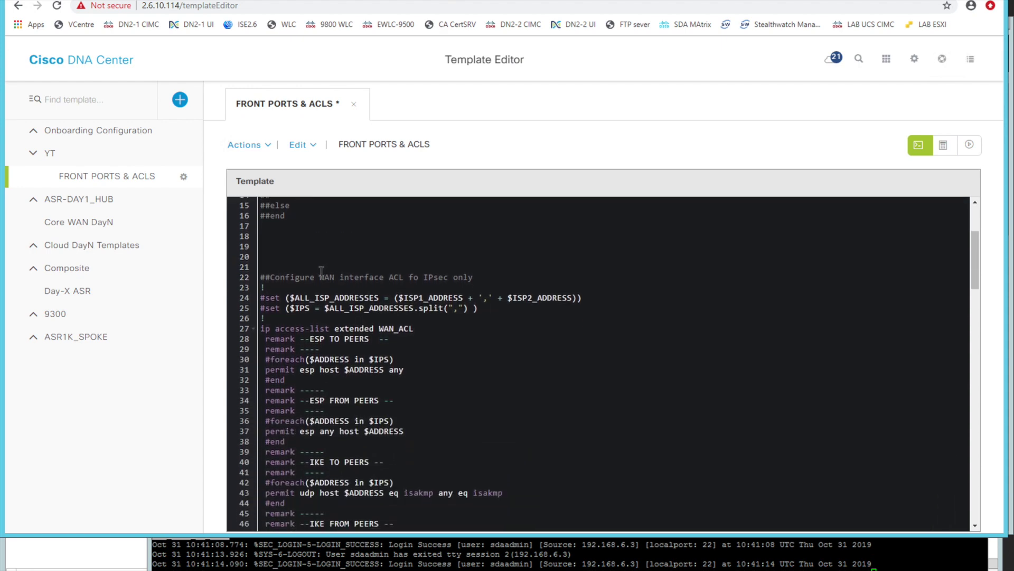
click(491, 277)
click(333, 277)
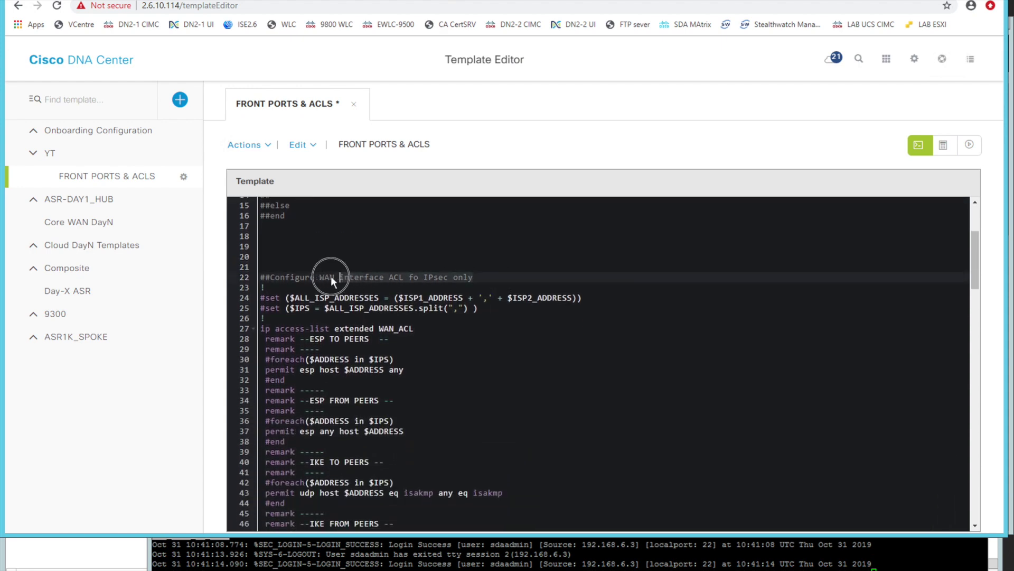
click(418, 277)
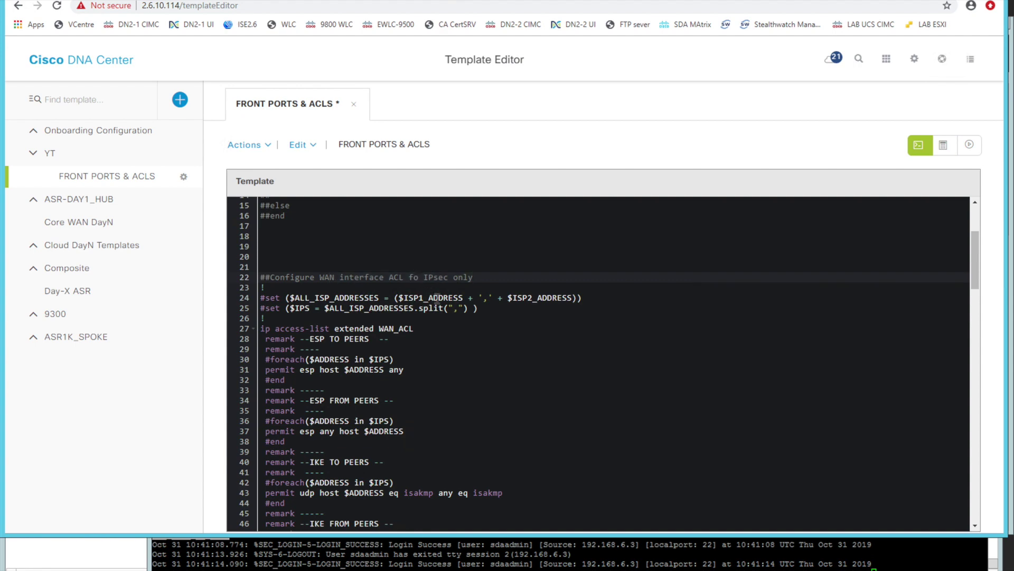
text(r)
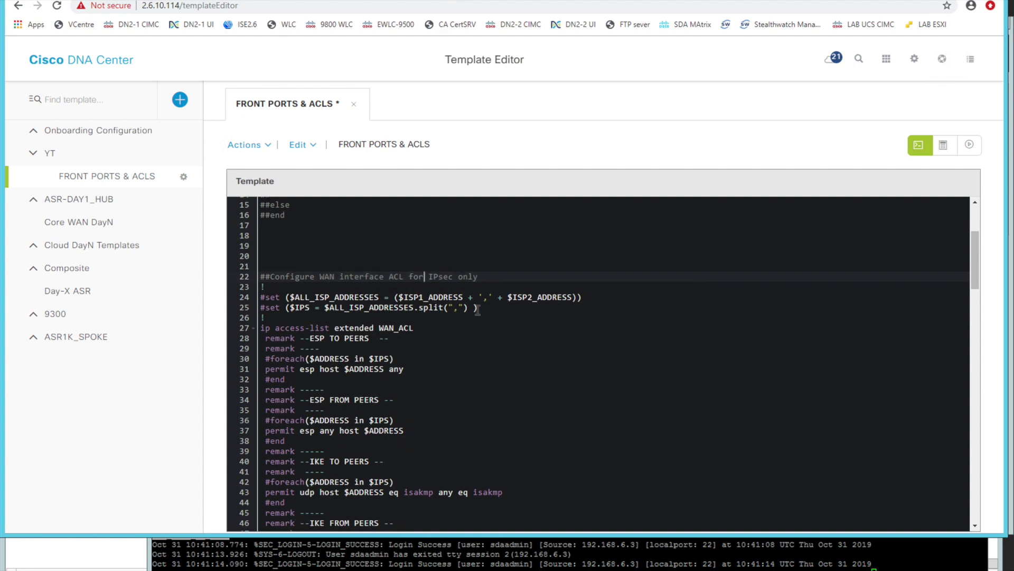
- Insert two blank lines above the #set ($ALL_ISP_ADDRESSES line, below the "!" that follows the WAN interface ACL comment
scroll(478, 310, down, 1)
scroll(478, 311, down, 1)
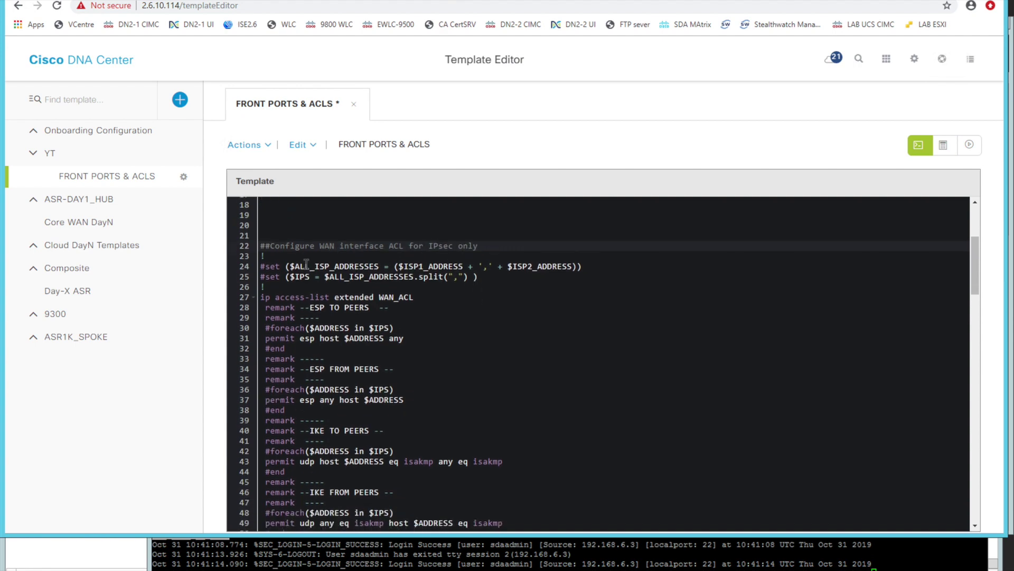
click(441, 276)
click(259, 276)
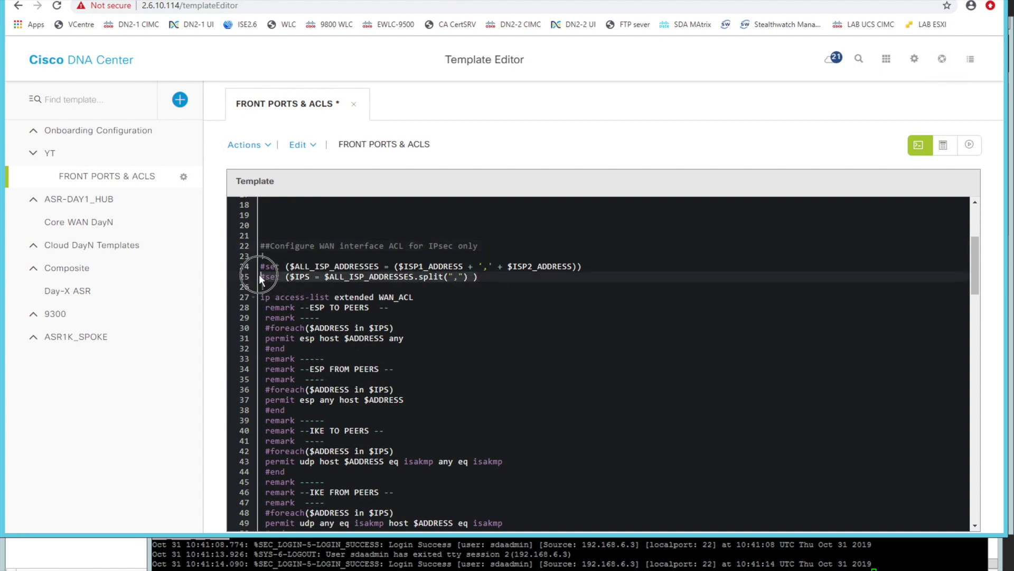
click(284, 259)
key(Return)
key(Return)
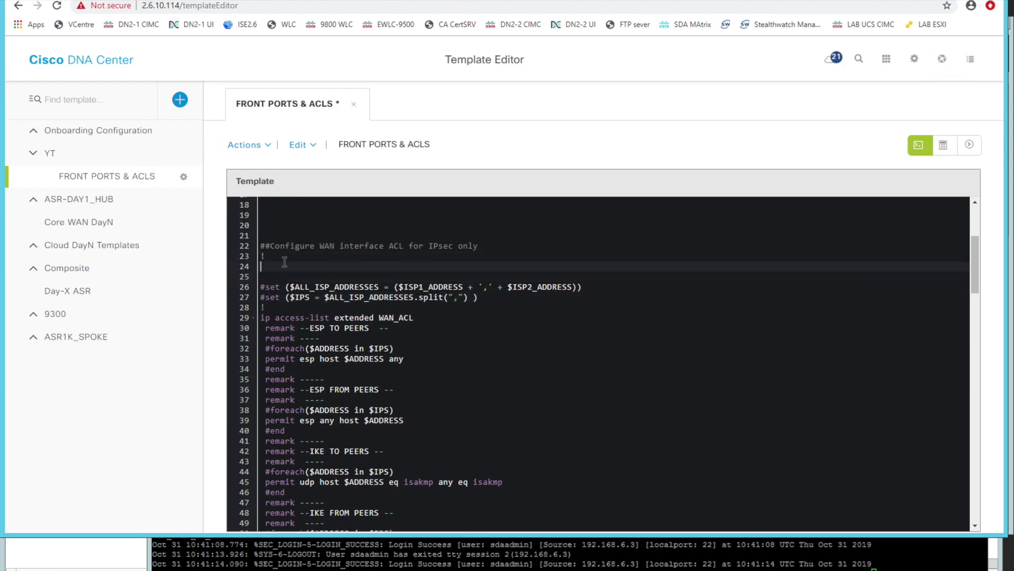
- Insert the line #set ($IPS = $ALL_ISP_ADDRESSES.split(",") ) directly below the "!" under the WAN interface ACL comment
key(super)
key(super)
click(284, 261)
text(#set ($IPS = $ALL_ISP_ADDRESSES.split(",") ))
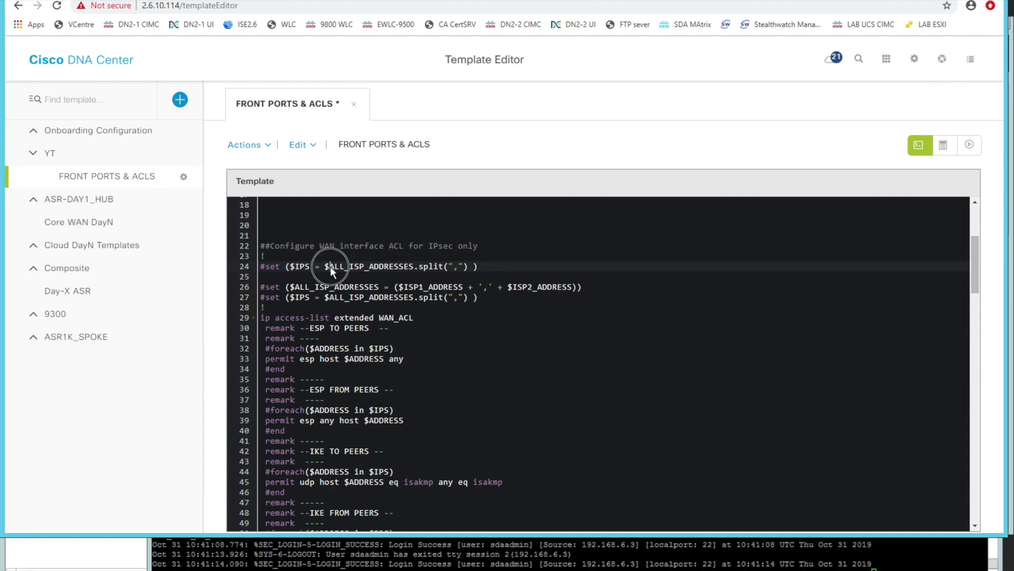
- Change the variable split in the inserted #set ($IPS line to $ASK_USER
click(416, 266)
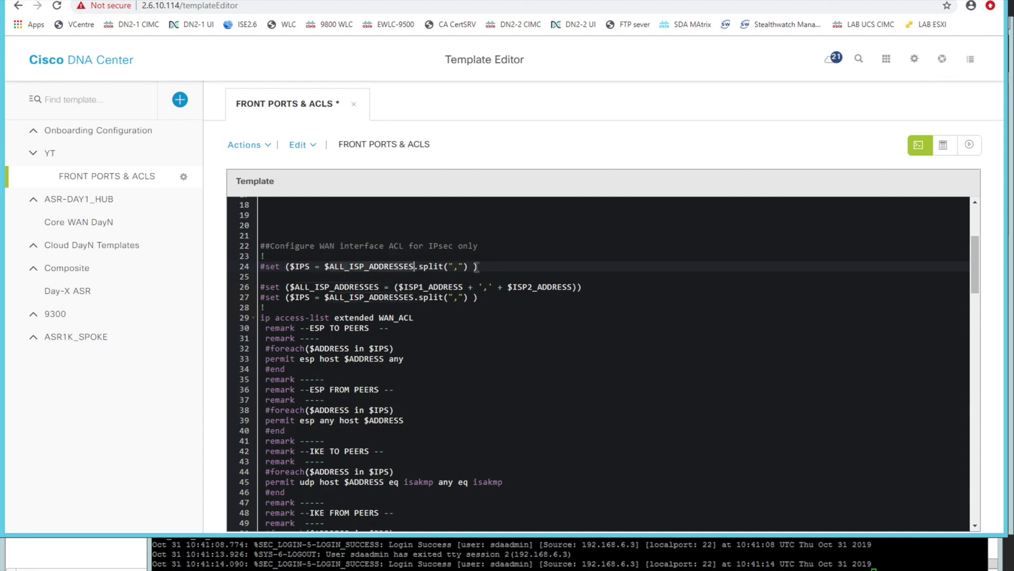
key(ctrl+BackSpace)
text(ASK_USE)
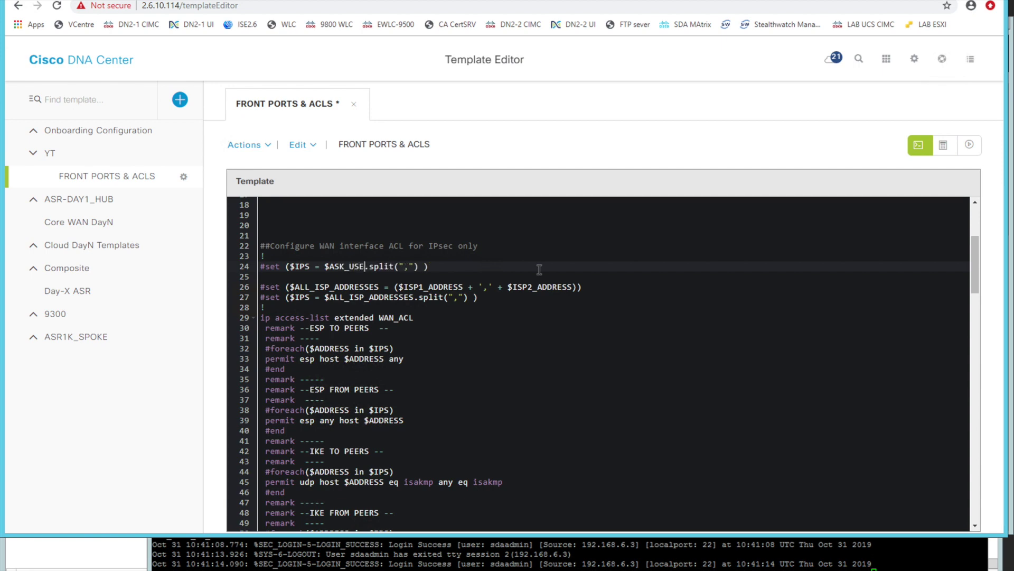
text(R)
click(333, 267)
- Save the template and open the ASK_USER field in its input form
click(248, 145)
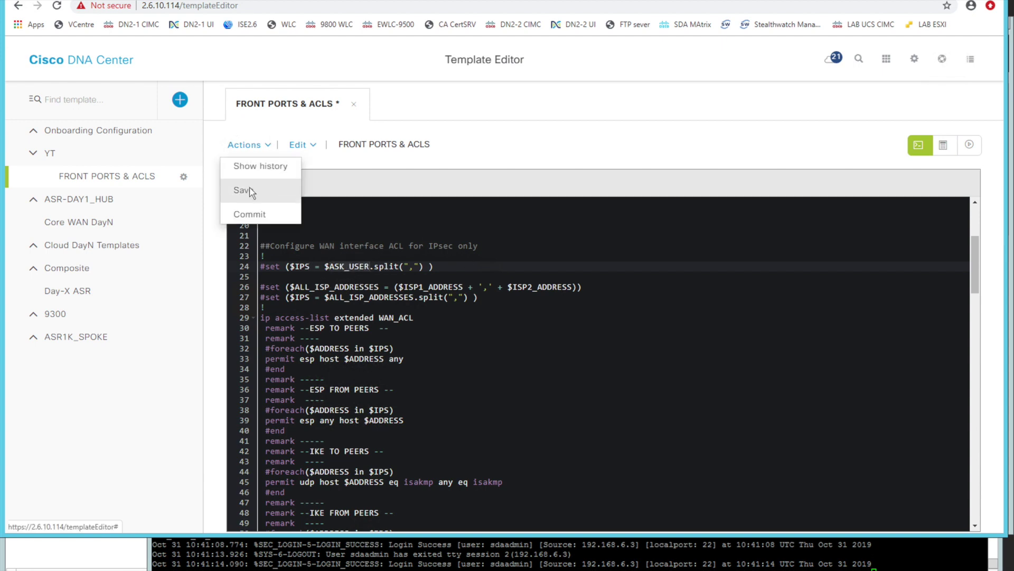
click(243, 190)
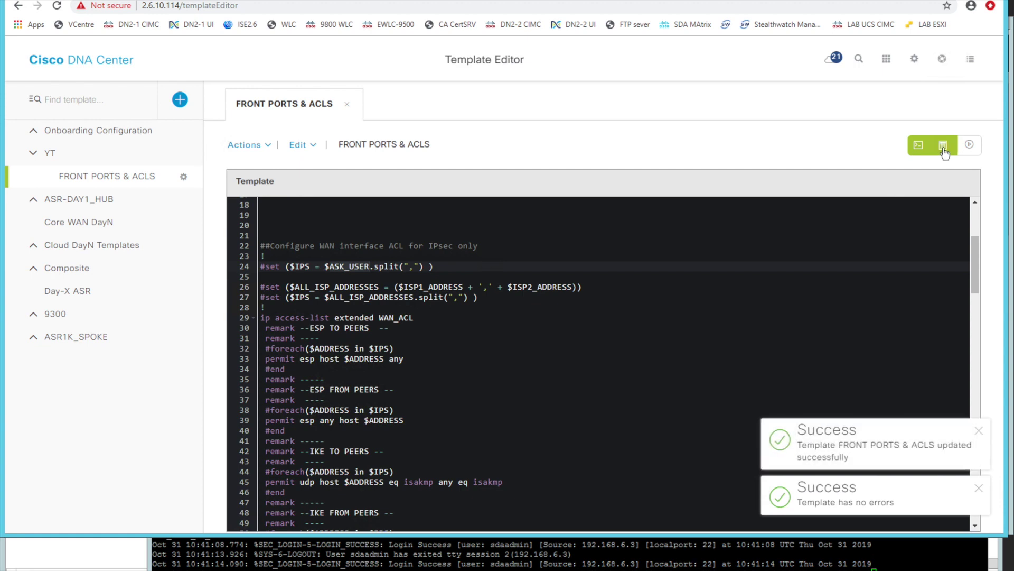
click(943, 147)
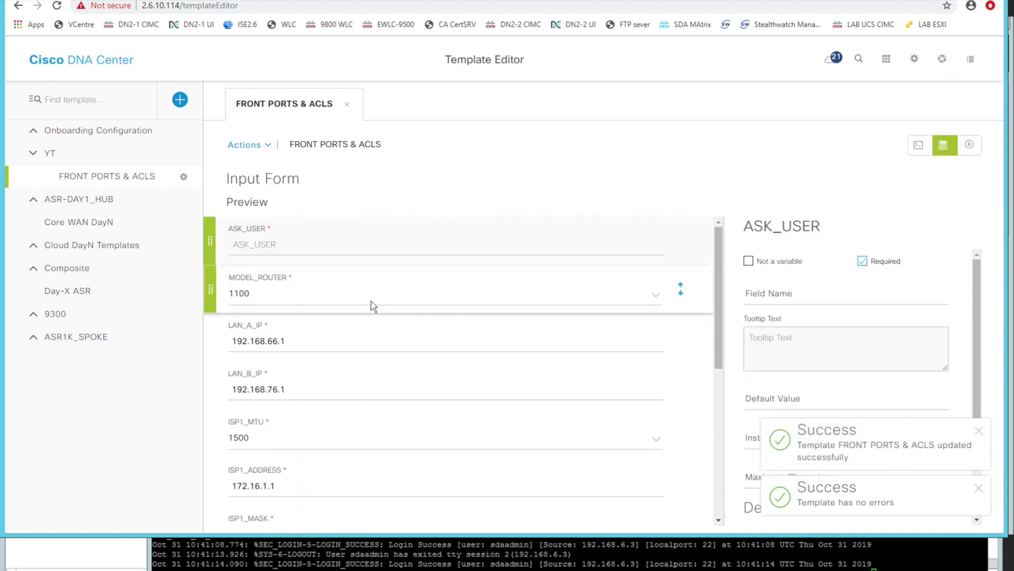
click(282, 242)
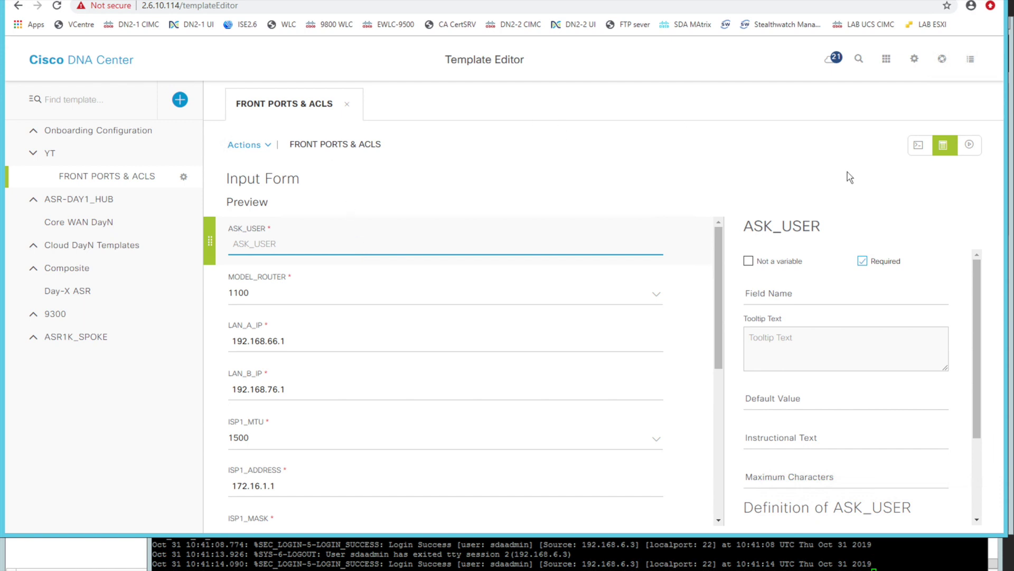
- Return to the template code and examine the two ISP address variables in the #set ($ALL_ISP_ADDRESSES line
click(918, 150)
click(919, 152)
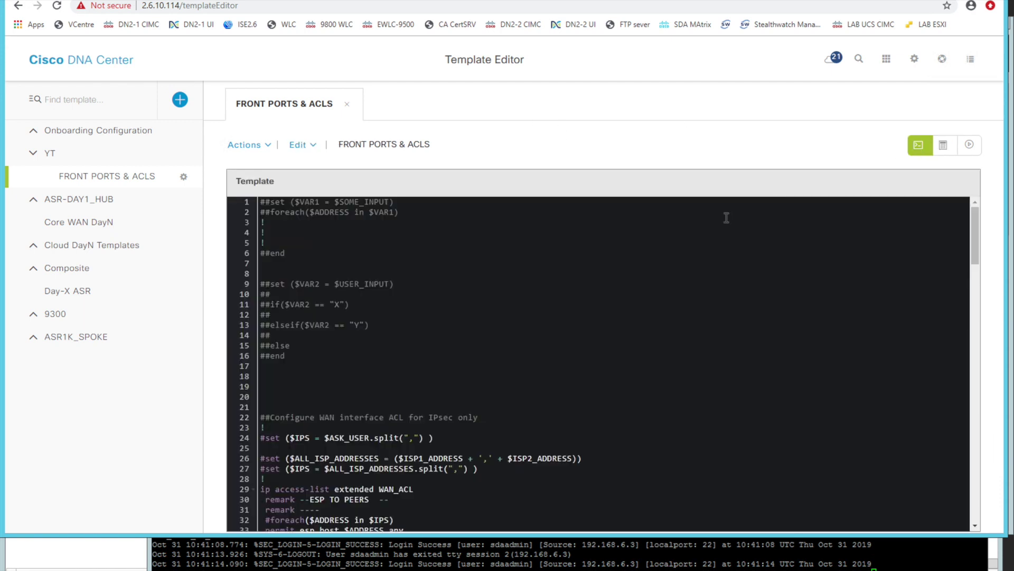
scroll(385, 344, down, 4)
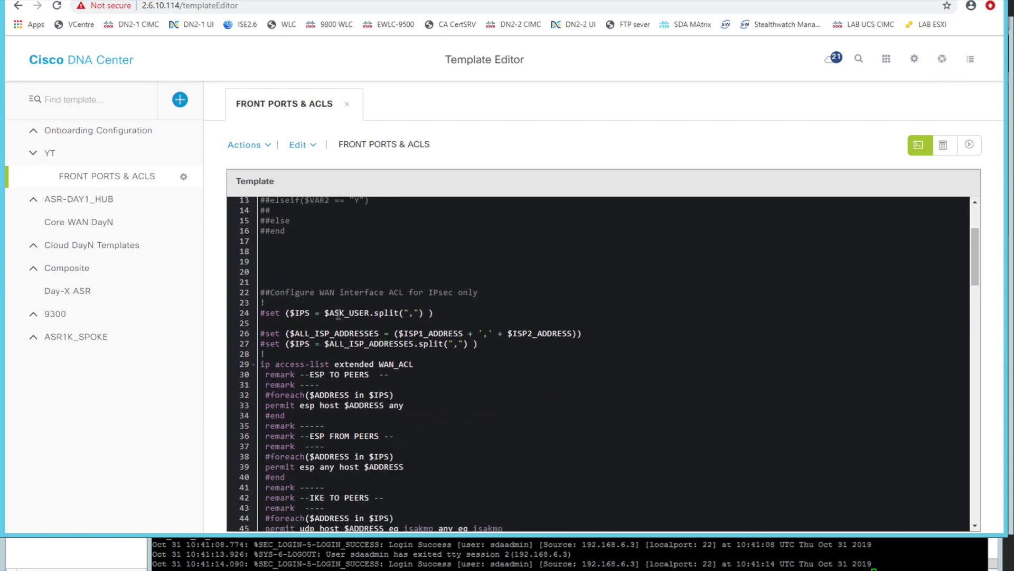
click(403, 334)
click(464, 333)
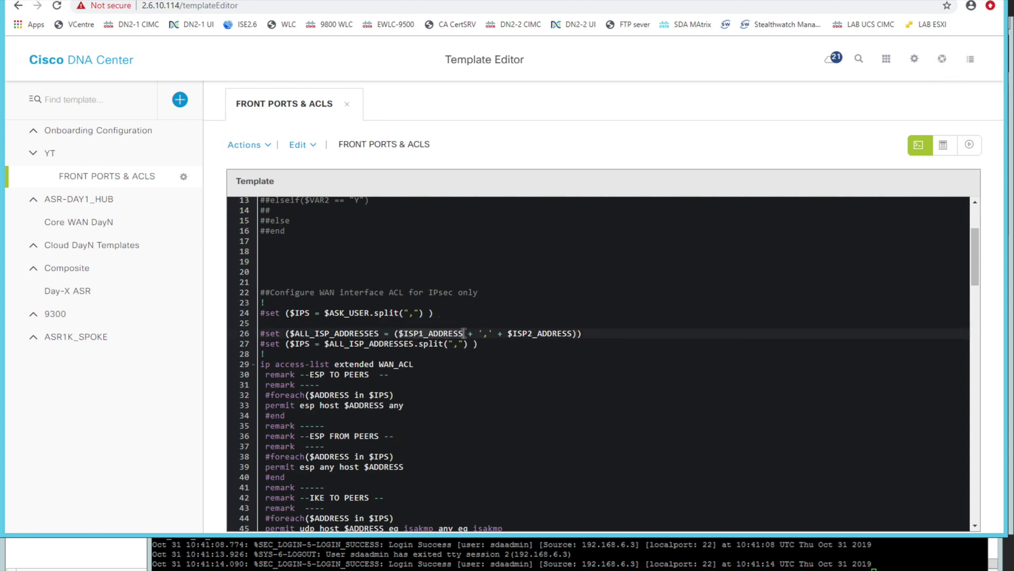
click(270, 290)
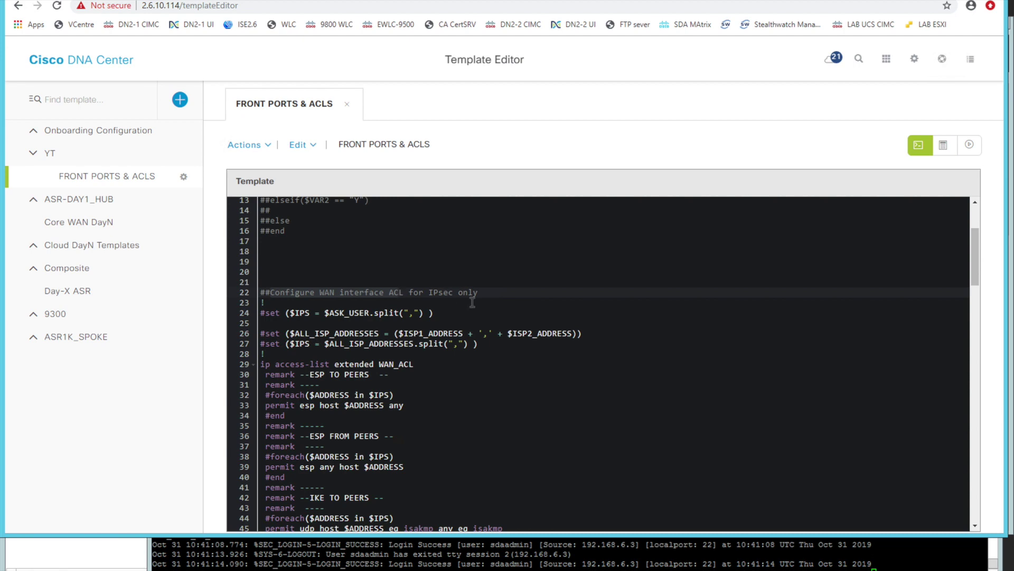
scroll(428, 341, down, 1)
click(400, 320)
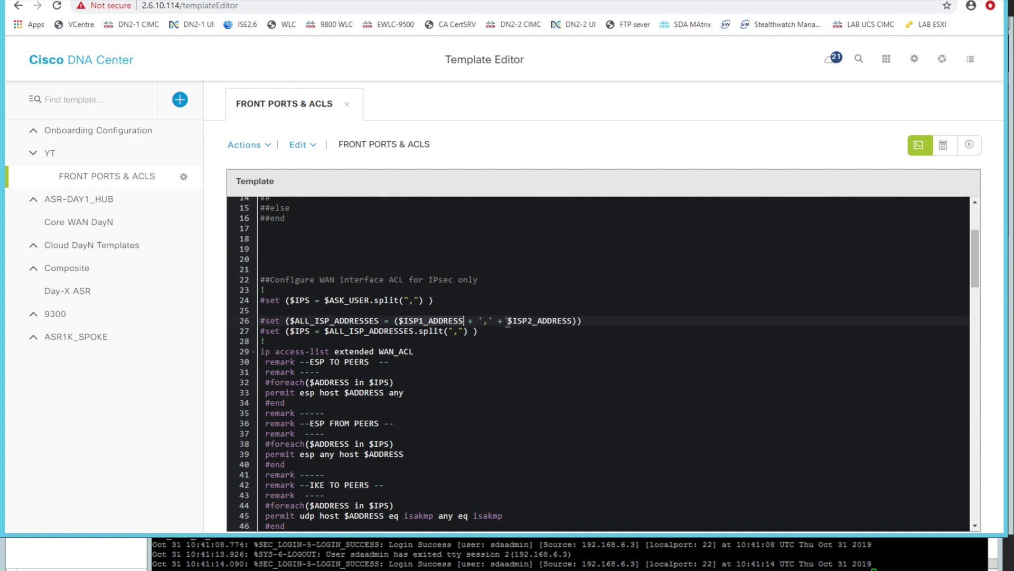
click(571, 321)
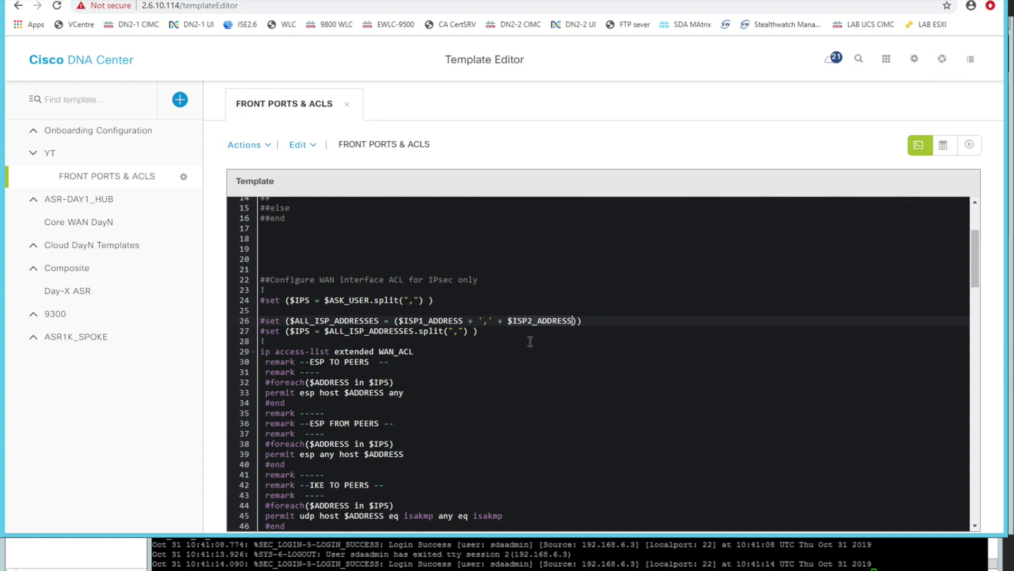
- Examine how the #set ($ALL_ISP_ADDRESSES line joins $ISP1_ADDRESS, the quoted comma and $ISP2_ADDRESS
click(311, 300)
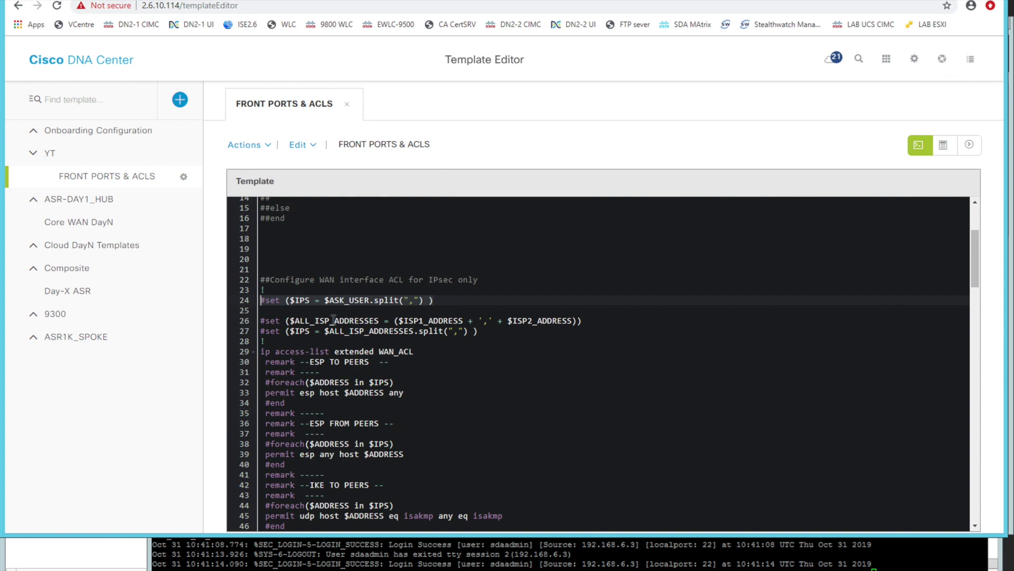
click(296, 321)
click(385, 321)
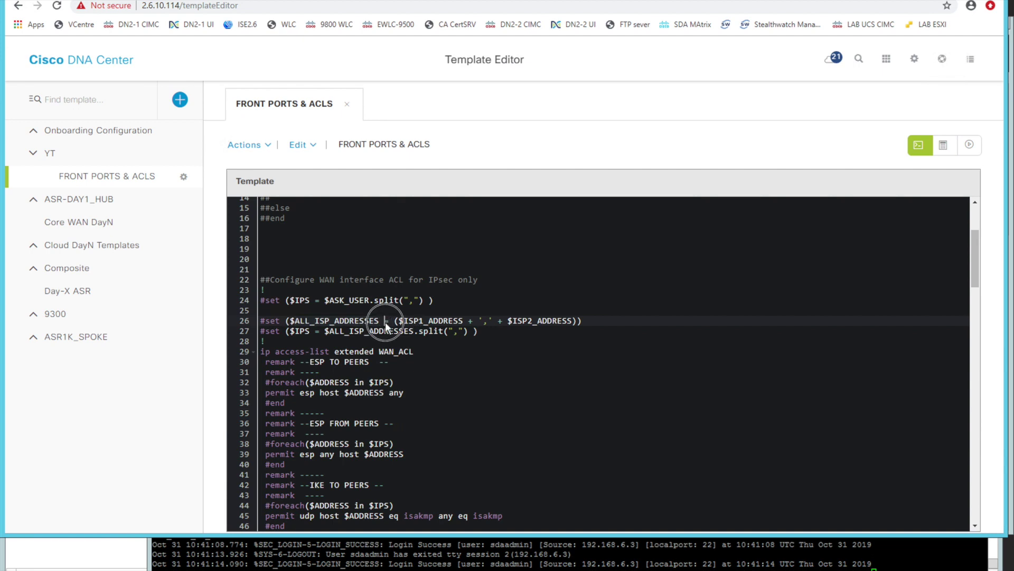
click(406, 321)
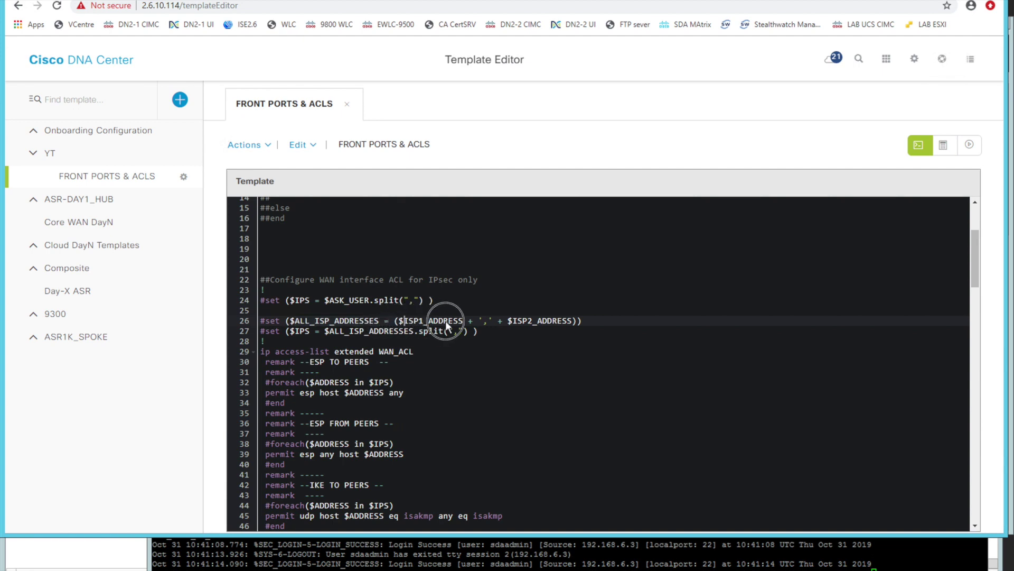
click(483, 321)
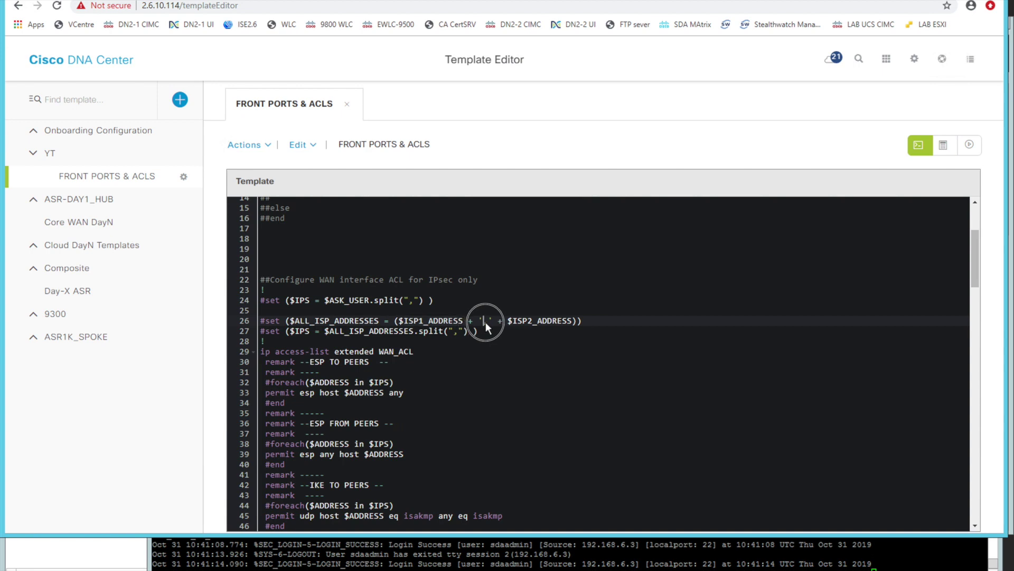
click(516, 321)
click(566, 321)
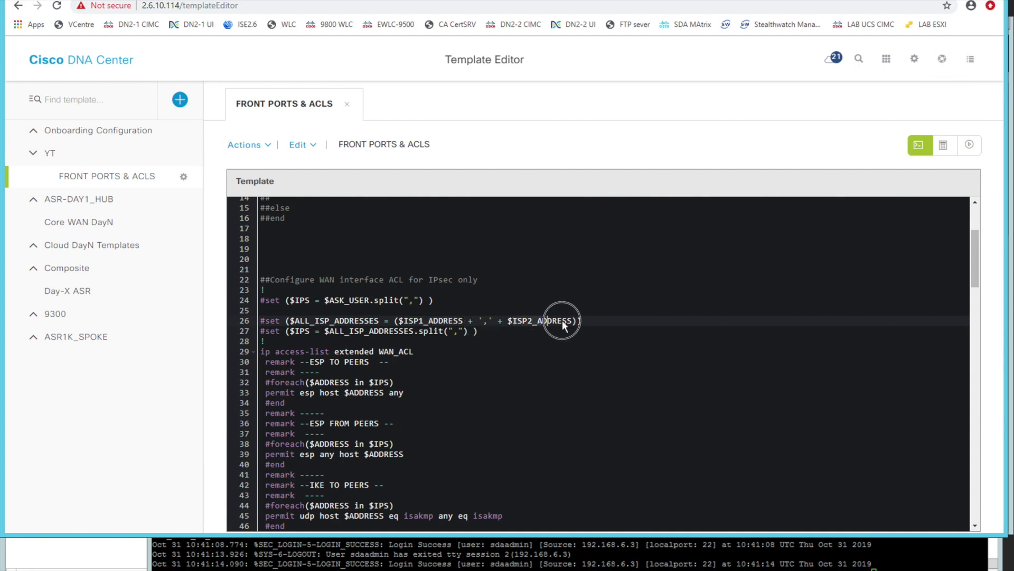
click(484, 321)
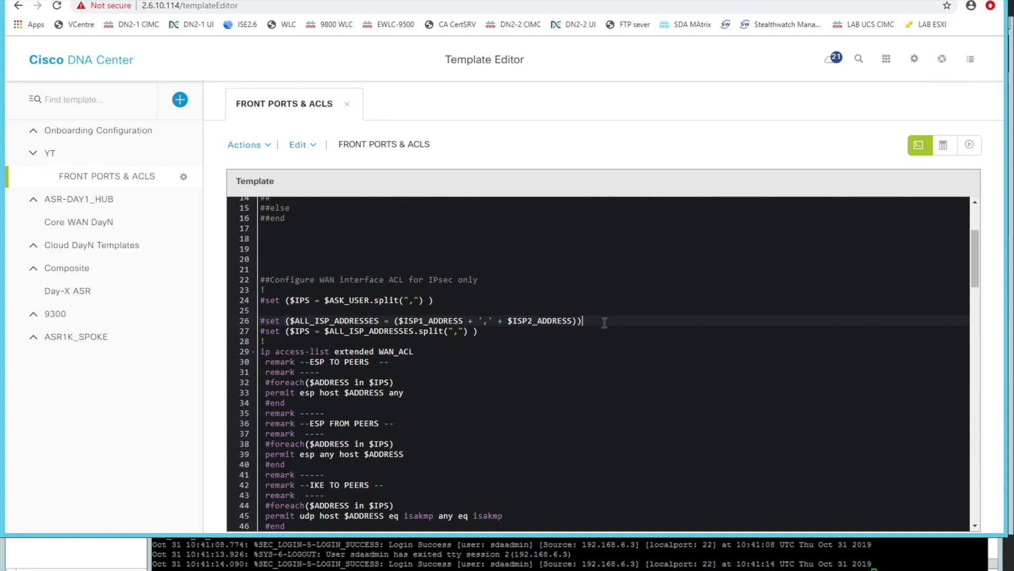
- Append the example value 1.1.1.1,2.2.2.2 to the end of the #set ($ALL_ISP_ADDRESSES line
text(1.1.1.1 2.2.2.2)
click(400, 321)
click(632, 321)
key(BackSpace)
text(,)
click(363, 322)
drag(584, 320, 612, 321)
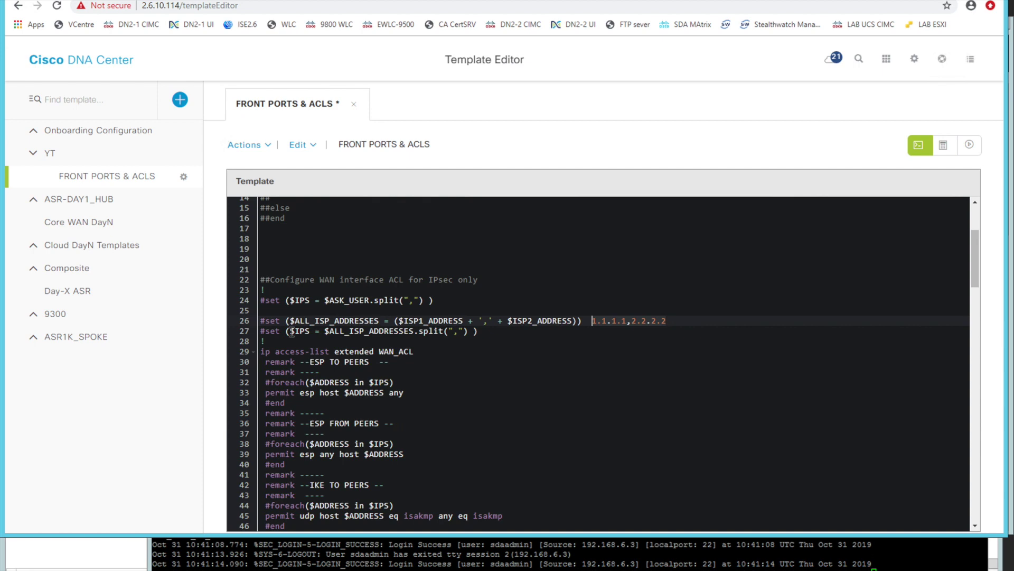
- Replace the comma between the two example addresses with a space to illustrate the split in the $IPS line
click(632, 320)
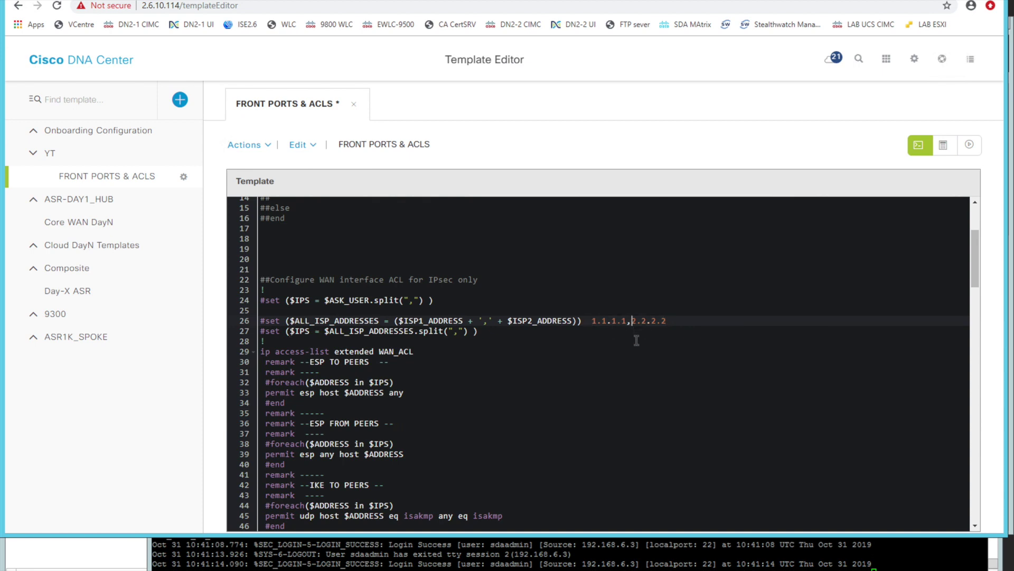
key(BackSpace)
click(296, 331)
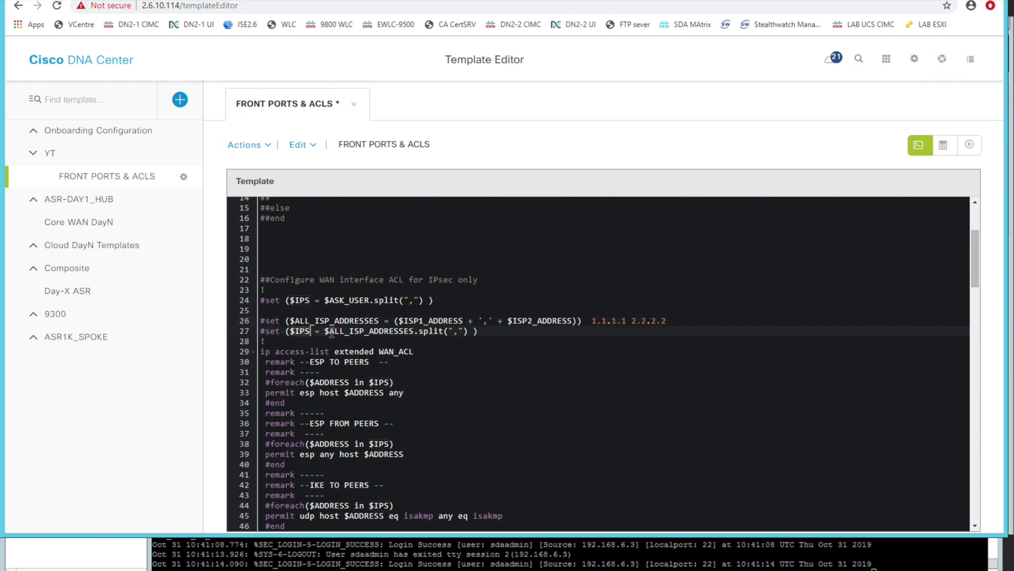
click(418, 331)
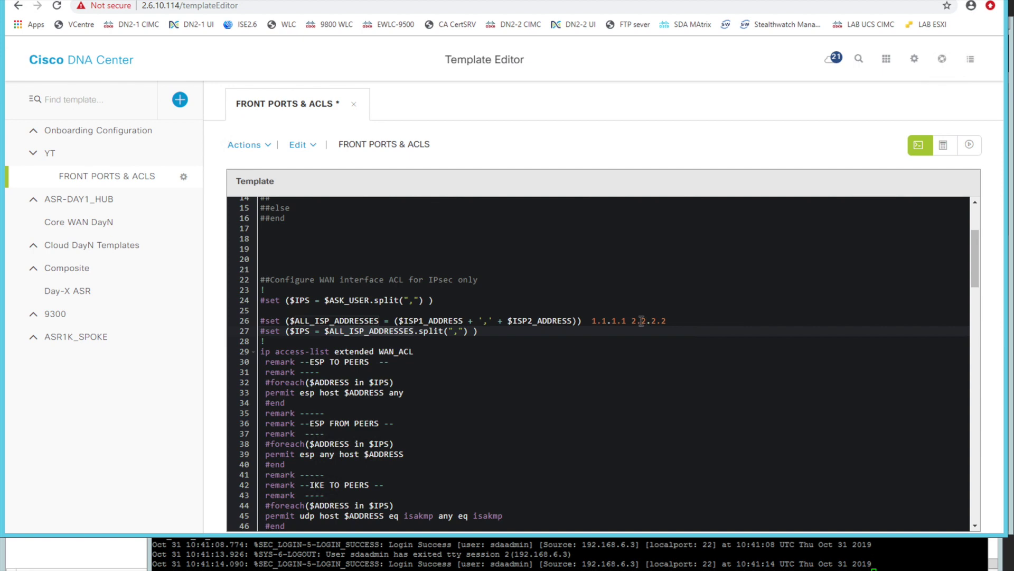
- Put the comma back between the example addresses 1.1.1.1 and 2.2.2.2
click(632, 321)
key(BackSpace)
text(,)
- Examine how $ALL_ISP_ADDRESSES in the split line relates to its #set line and the comma-separated example addresses
click(426, 333)
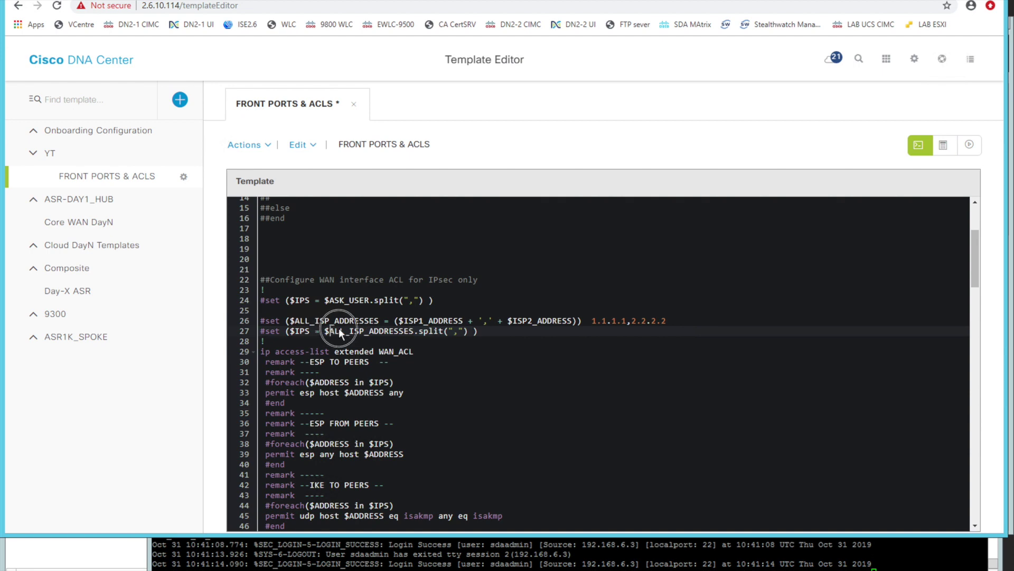
key(Up)
key(Left)
key(Left)
key(Left)
key(Left)
key(Left)
key(Left)
key(Left)
key(Left)
key(Left)
key(Left)
key(Left)
key(Left)
key(Left)
key(Left)
key(Left)
key(Left)
key(Left)
key(Left)
key(Left)
key(Left)
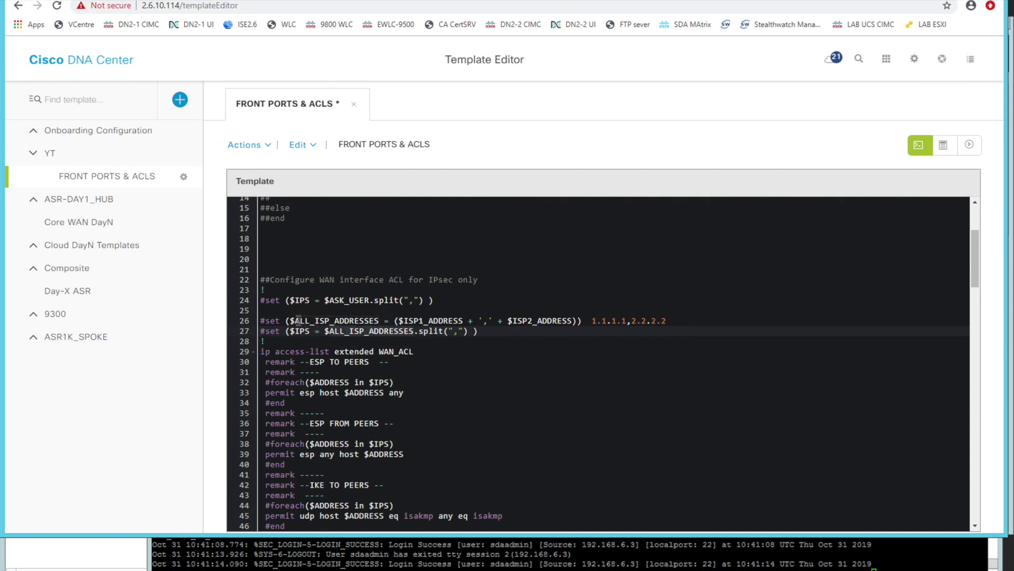
click(380, 321)
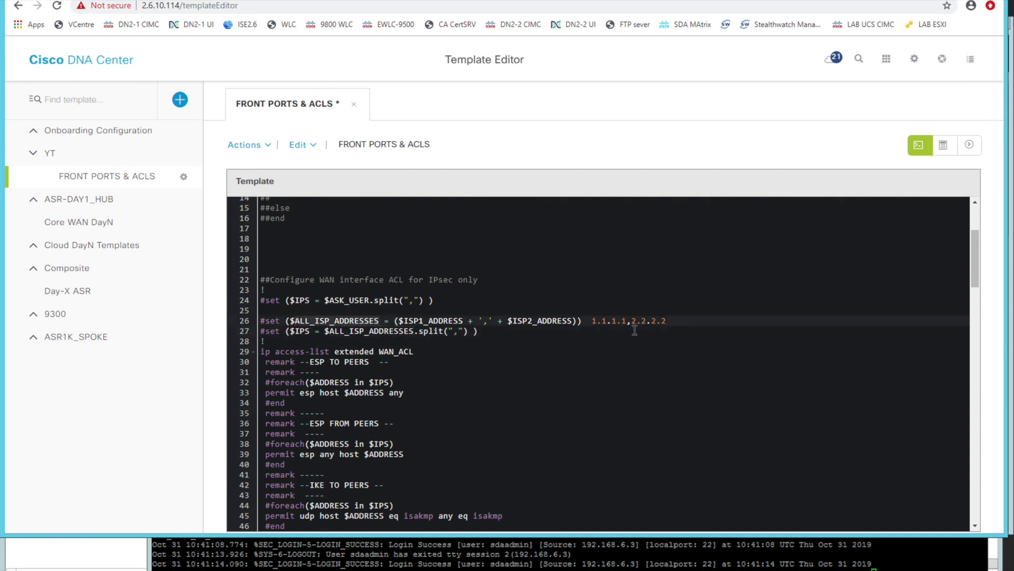
click(594, 321)
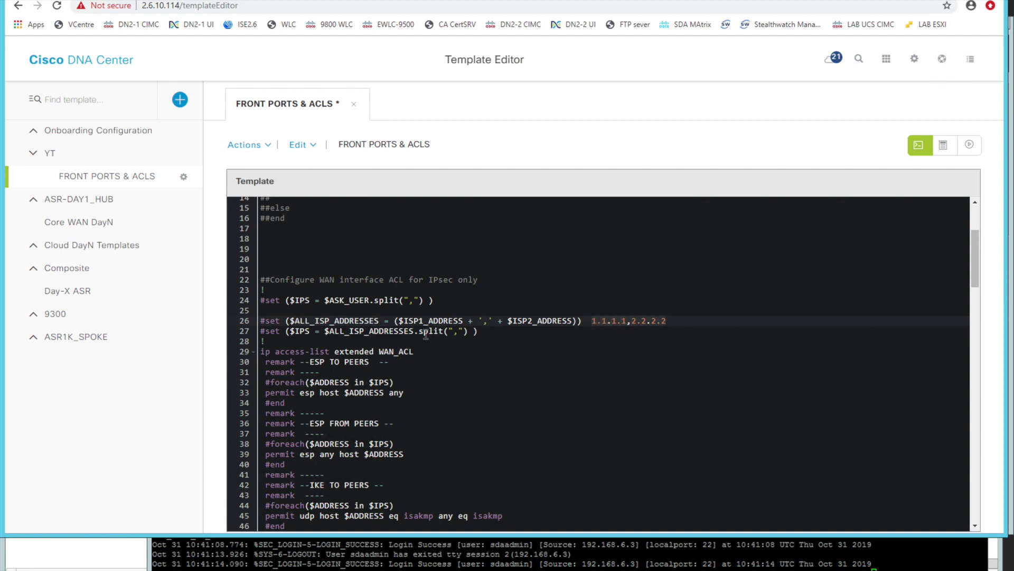
- Separate the example addresses 1.1.1.1 and 2.2.2.2 with a space instead of the comma
click(631, 321)
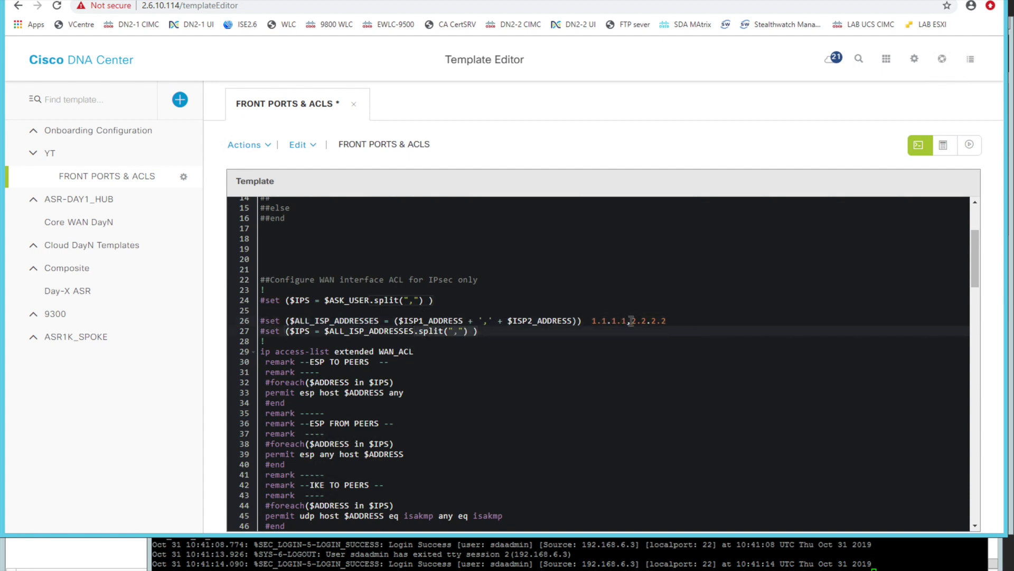
key(BackSpace)
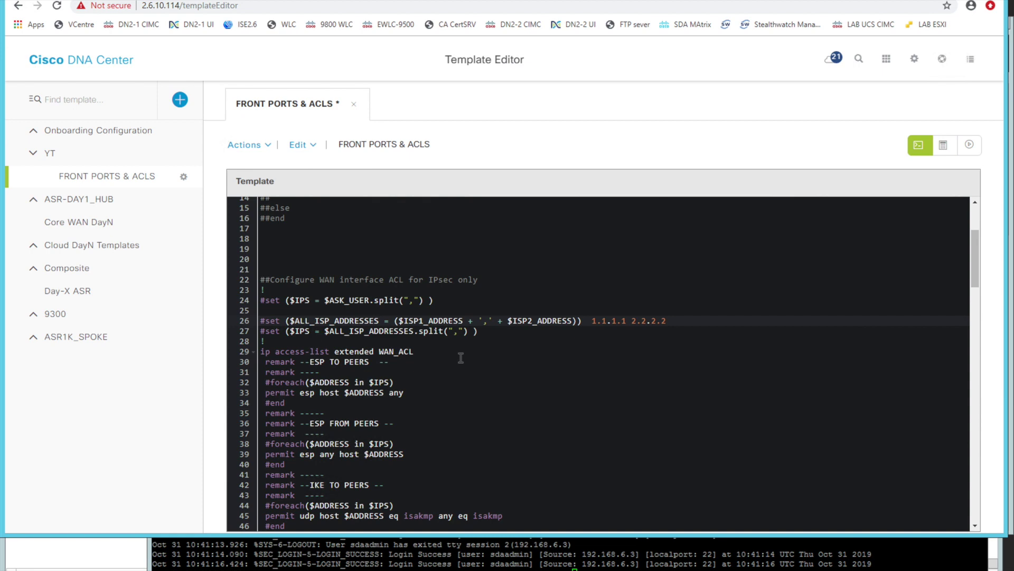
click(310, 330)
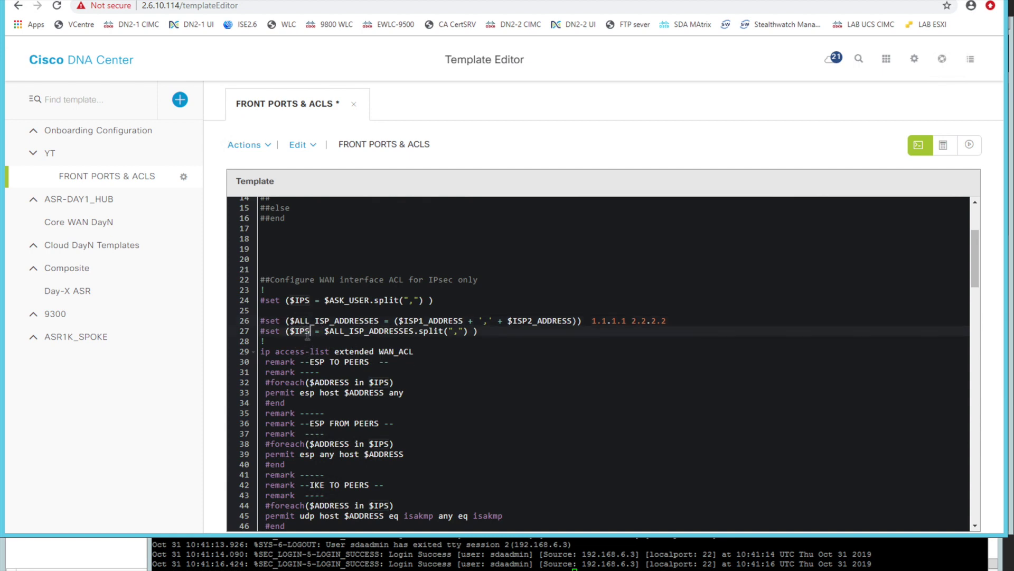
click(603, 320)
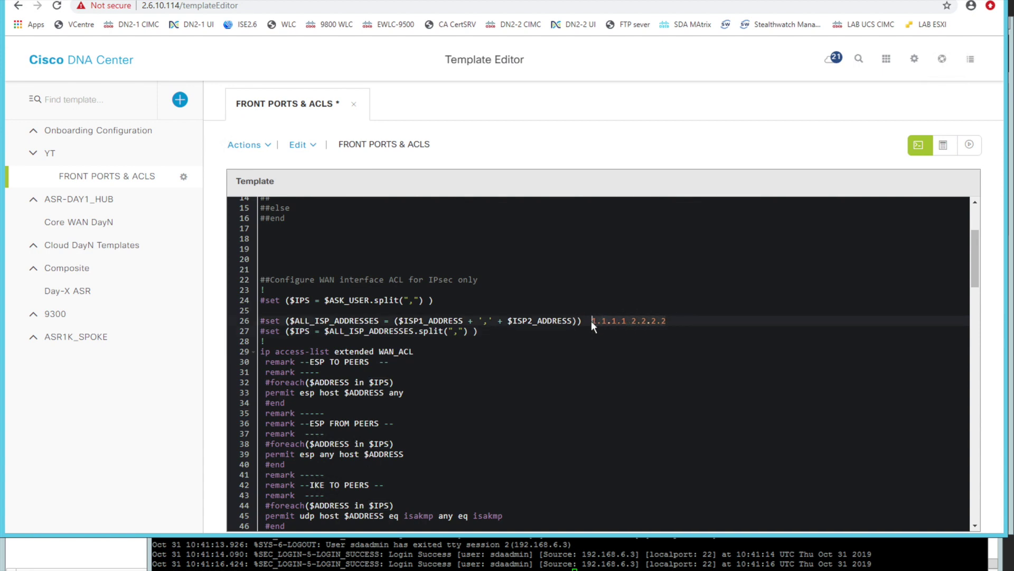
- Delete the #set ($IPS = $ASK_USER.split(",") ) line and the blank line below it, above the #set ($ALL_ISP_ADDRESSES line
drag(433, 300, 257, 300)
key(BackSpace)
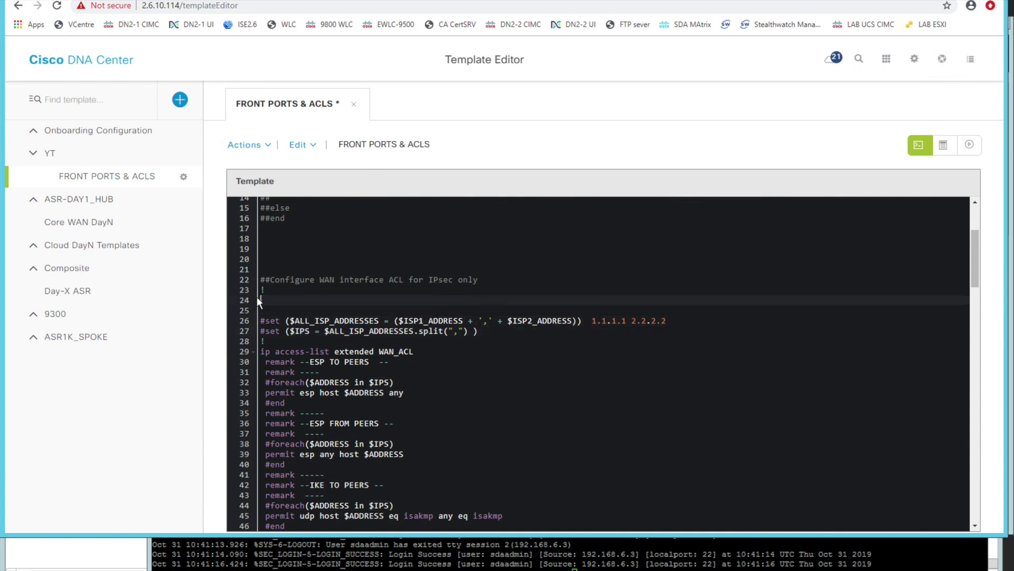
key(Delete)
key(BackSpace)
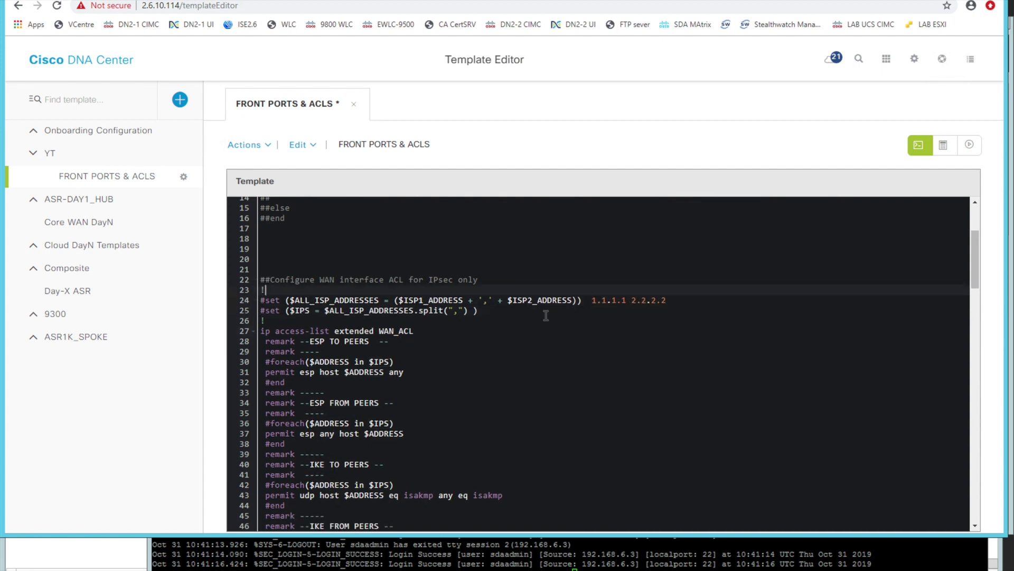
- Examine the extended WAN_ACL access-list line and the first #foreach($ADDRESS in $IPS) loop under the ESP TO PEERS remark
click(290, 331)
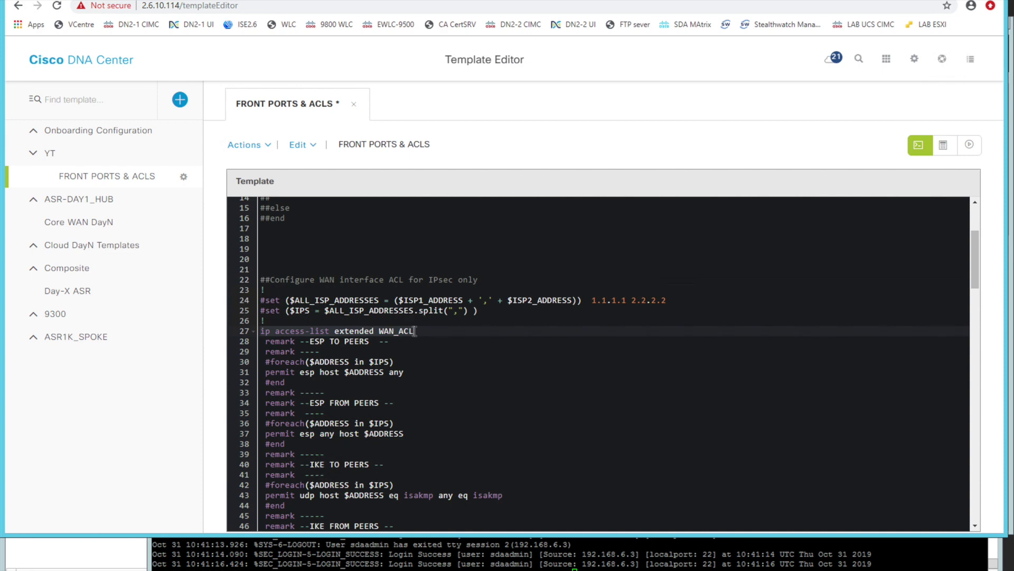
click(390, 331)
click(266, 341)
click(266, 361)
drag(311, 365, 395, 364)
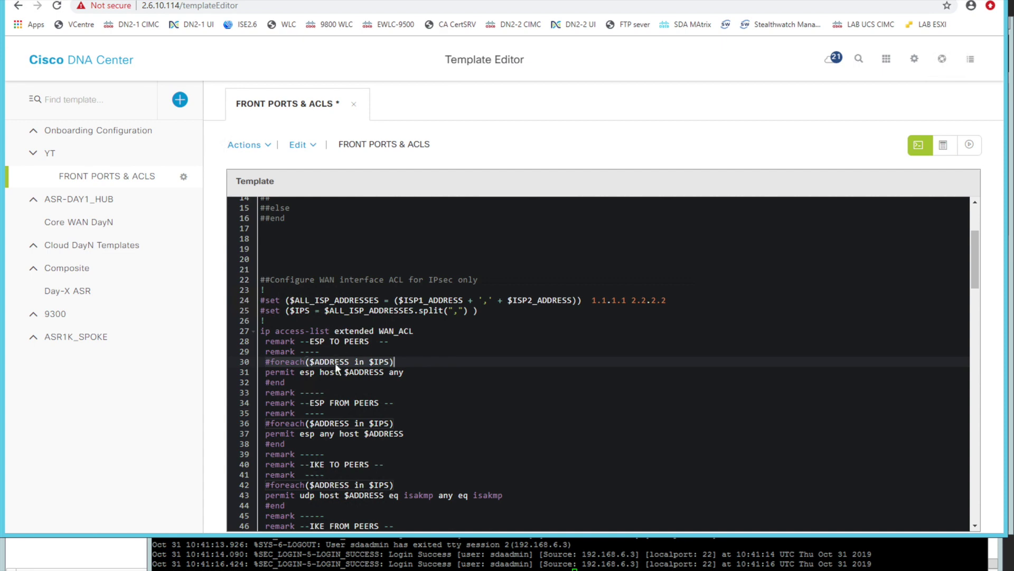
- Examine how the split $IPS list feeds the #foreach($ADDRESS in $IPS) loops around the ESP TO PEERS and ESP FROM PEERS permit lines
click(607, 300)
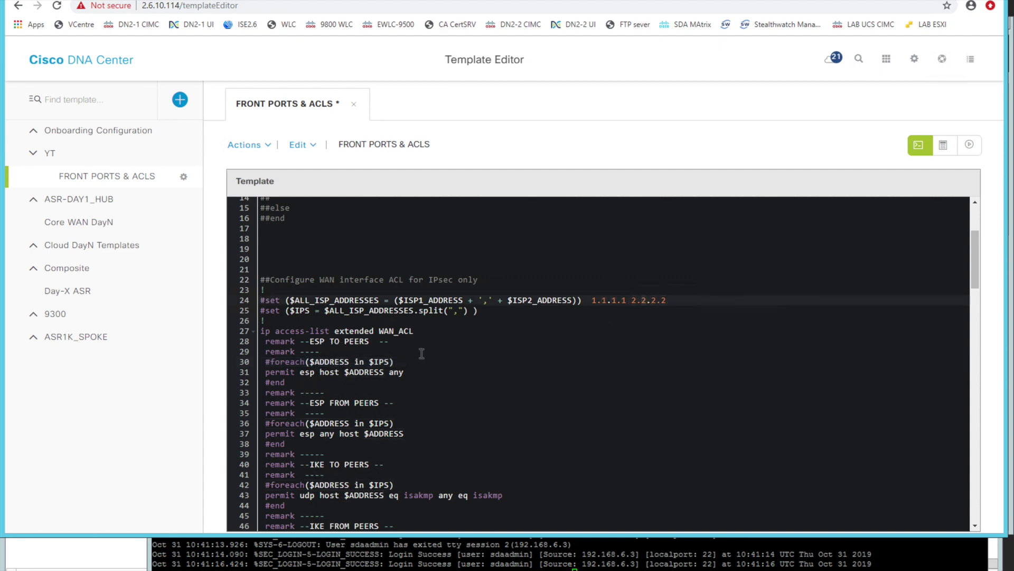
click(388, 362)
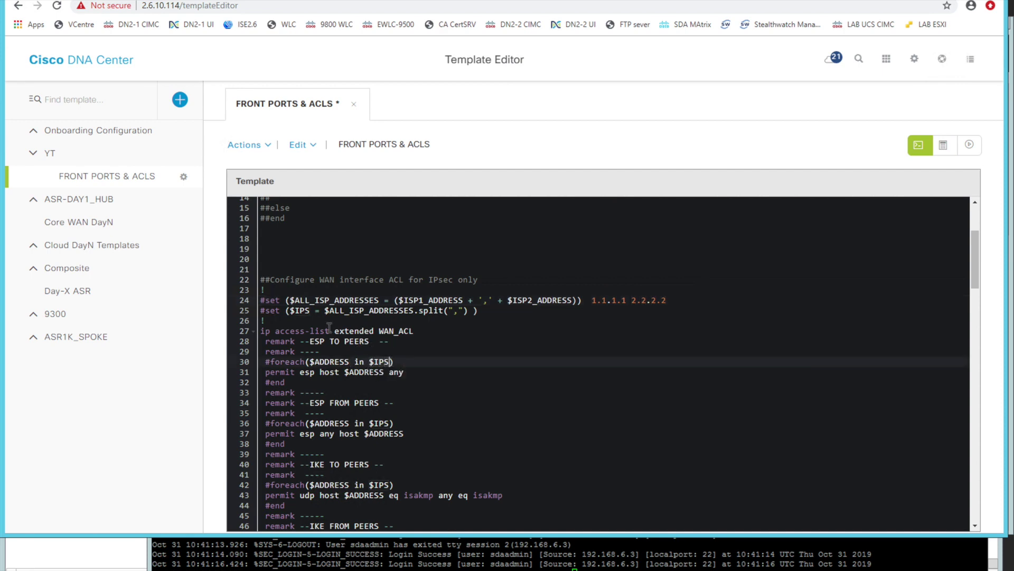
click(294, 311)
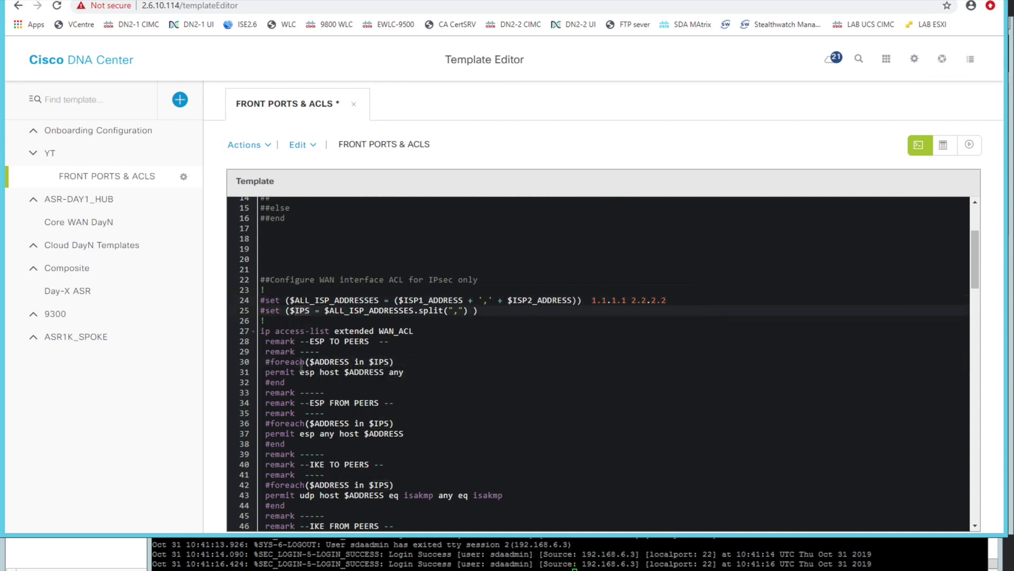
click(326, 372)
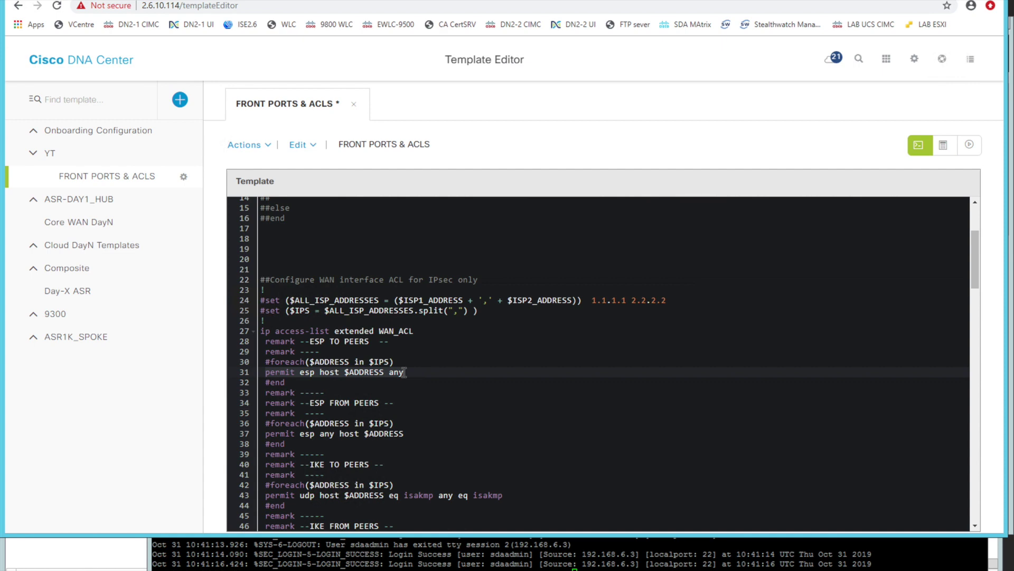
drag(295, 384, 261, 361)
drag(261, 421, 390, 436)
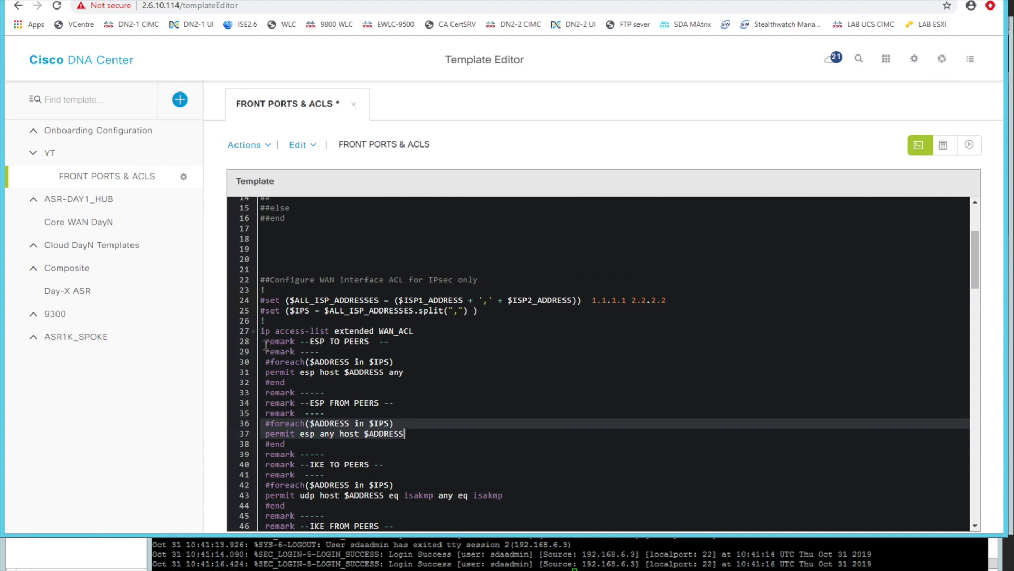
click(266, 363)
key(Down)
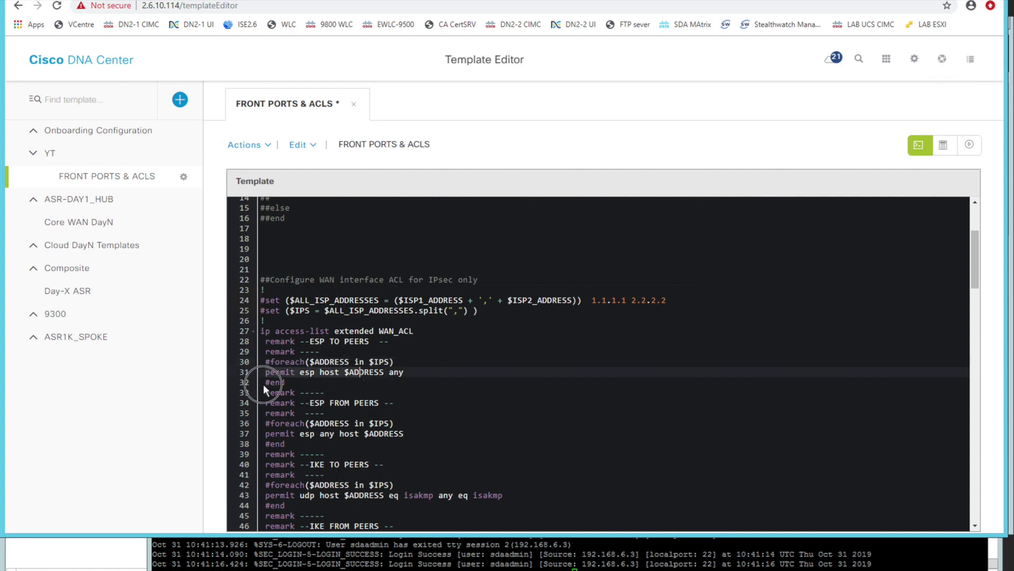
click(290, 383)
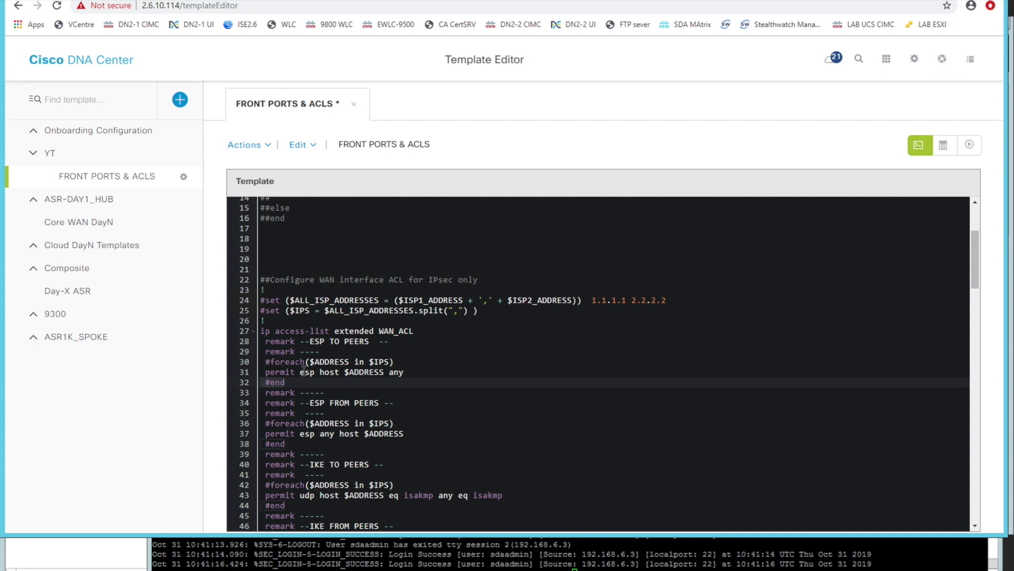
drag(411, 370, 246, 372)
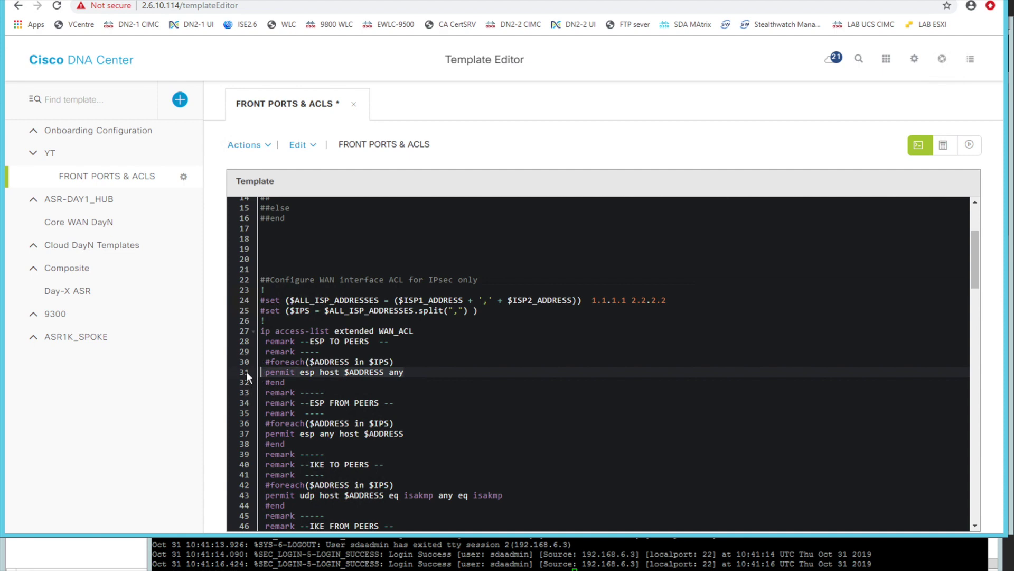
click(396, 403)
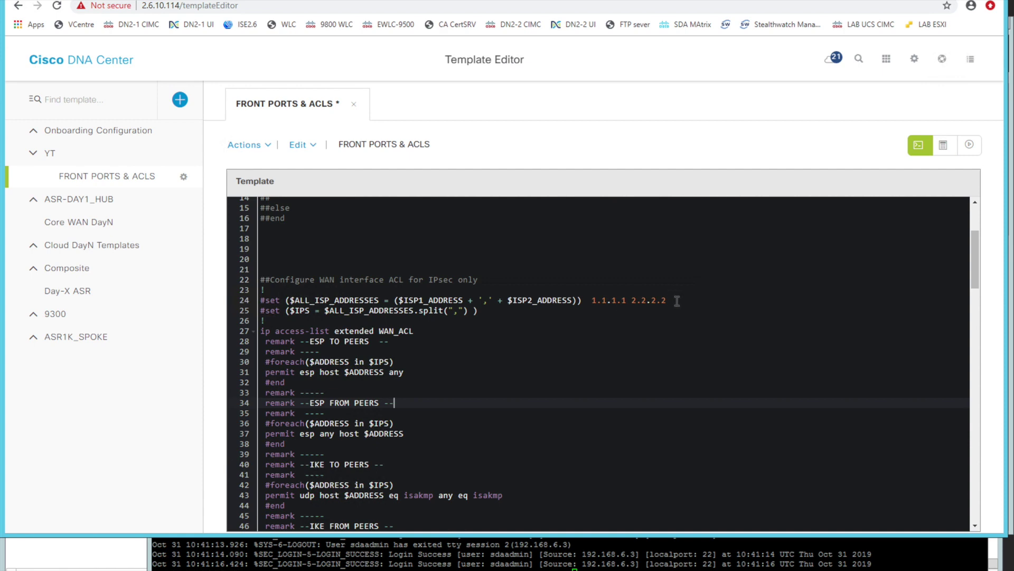
- Delete the example addresses 1.1.1.1 and 2.2.2.2 after the #set ($ALL_ISP_ADDRESSES line and save the template
click(595, 300)
key(shift+End)
key(BackSpace)
key(BackSpace)
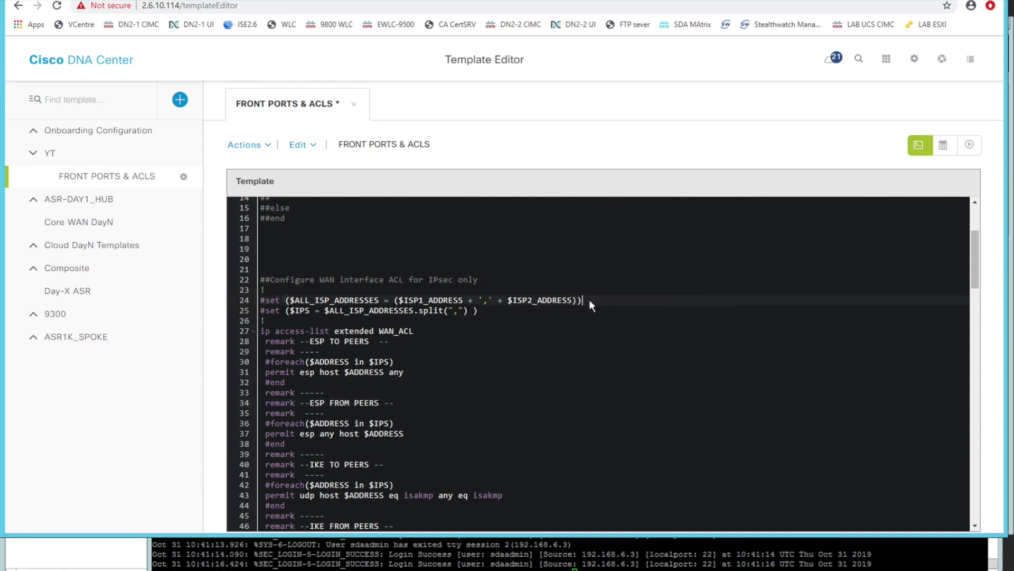
click(252, 145)
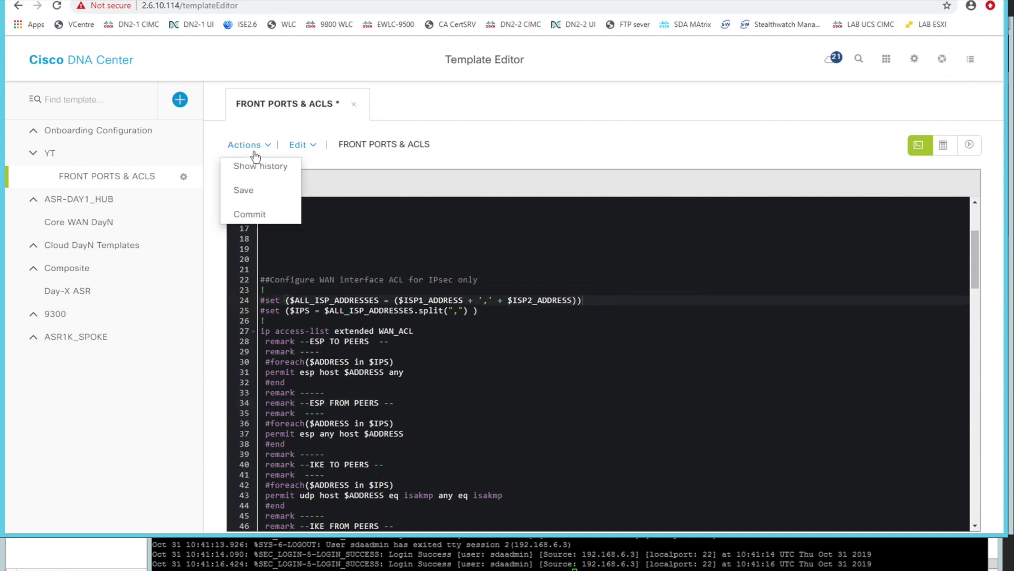
click(246, 197)
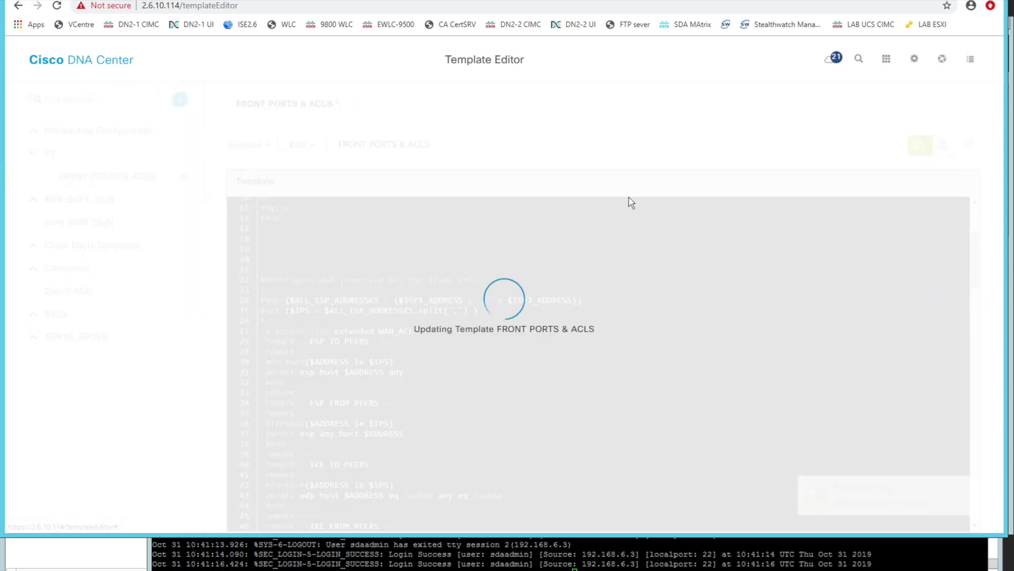
- Review the ISP1_ADDRESS and ISP2_ADDRESS fields in the template's input form
click(944, 146)
scroll(447, 381, down, 1)
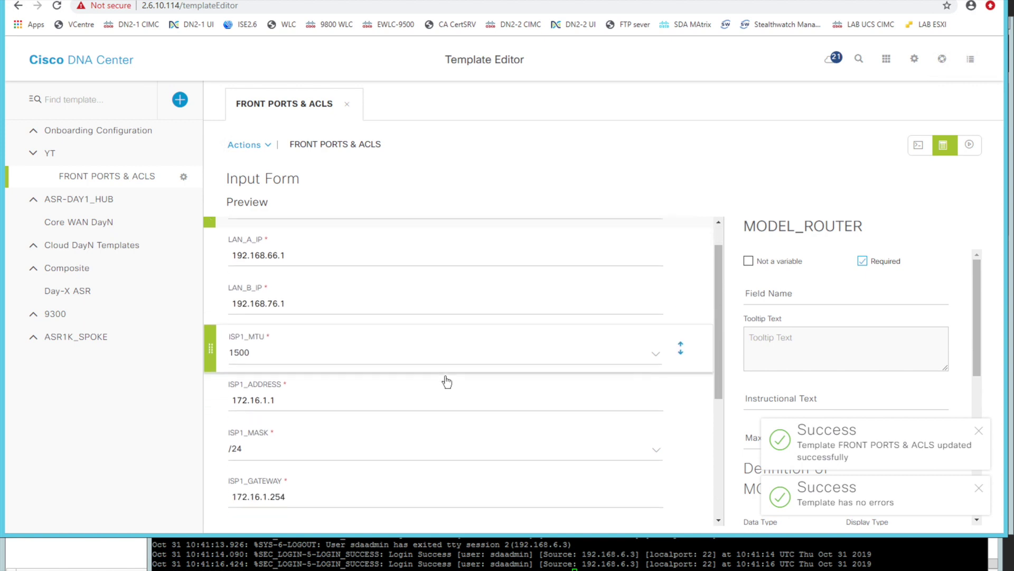
scroll(447, 382, down, 5)
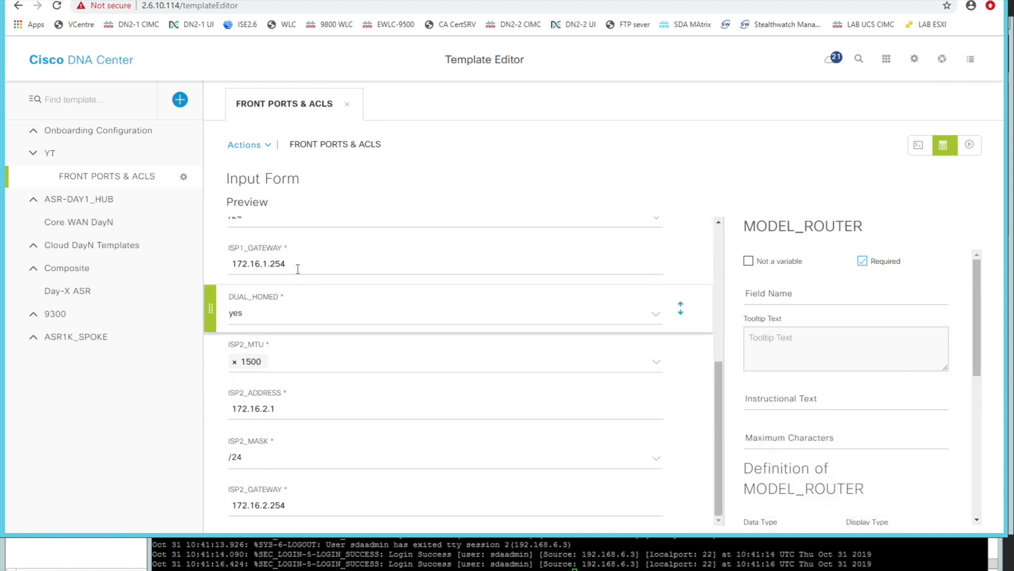
click(256, 407)
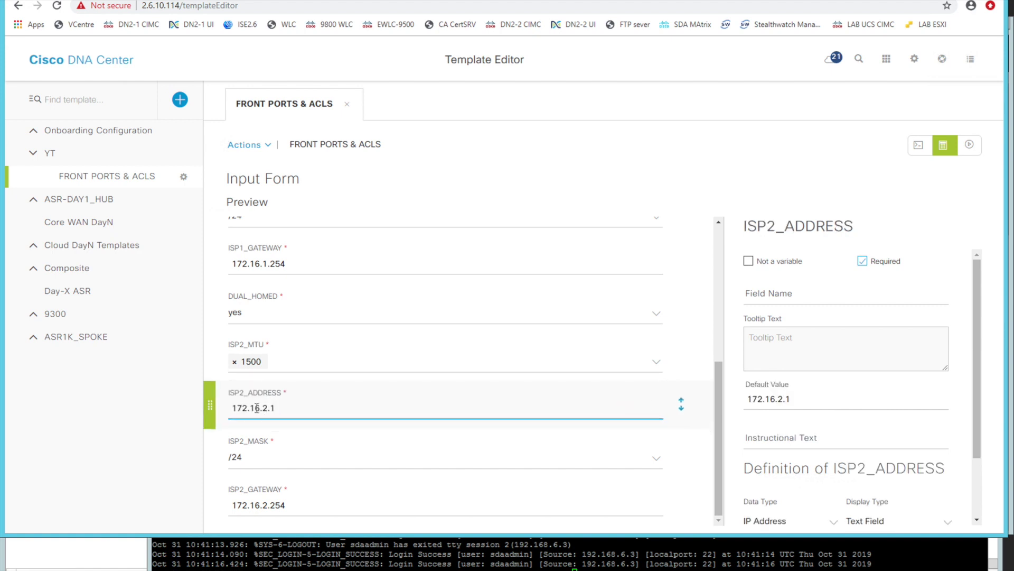
scroll(286, 411, up, 3)
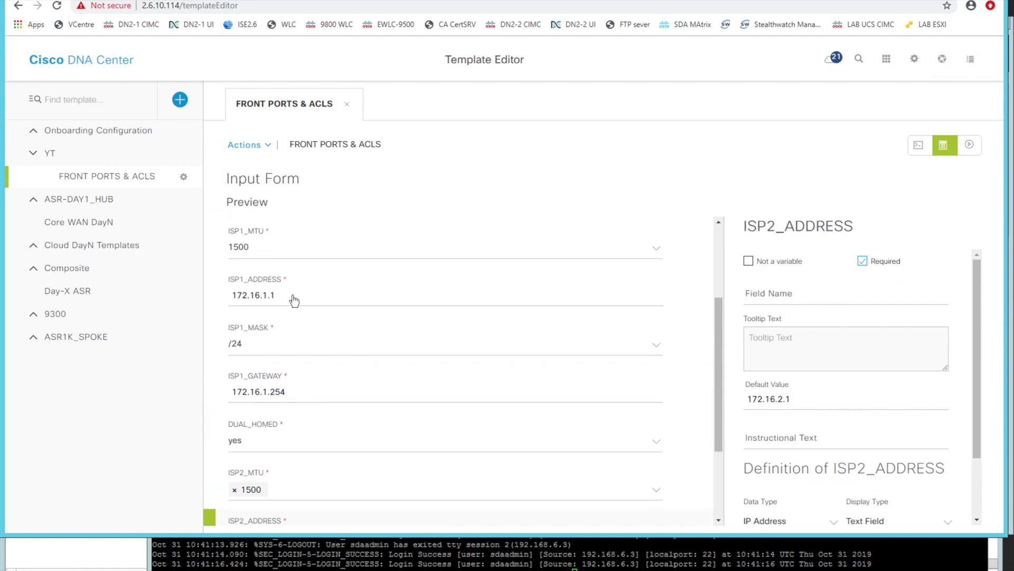
- Review the template code in the TEST simulation's preview and run the simulation
click(969, 152)
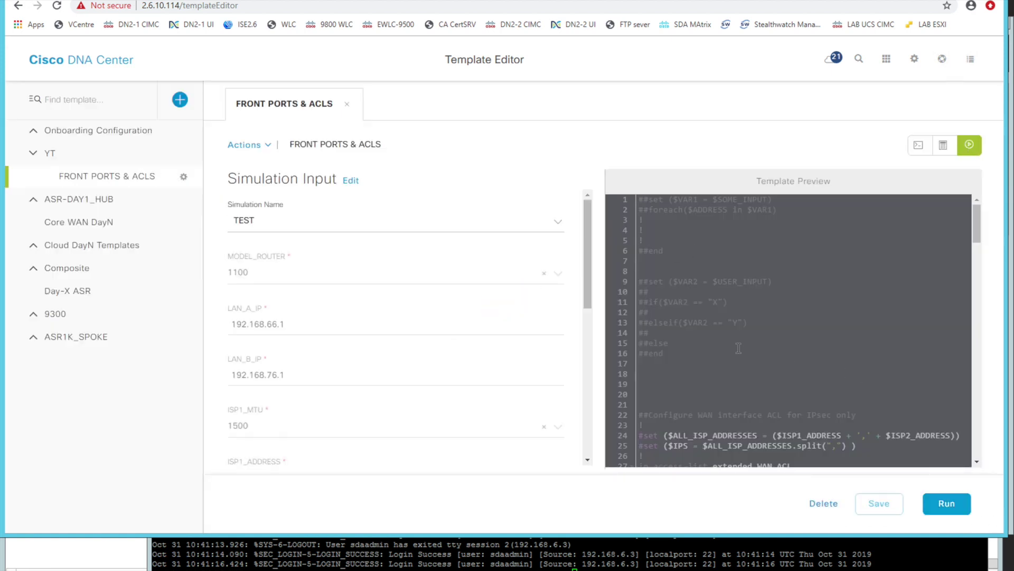
drag(688, 242, 743, 374)
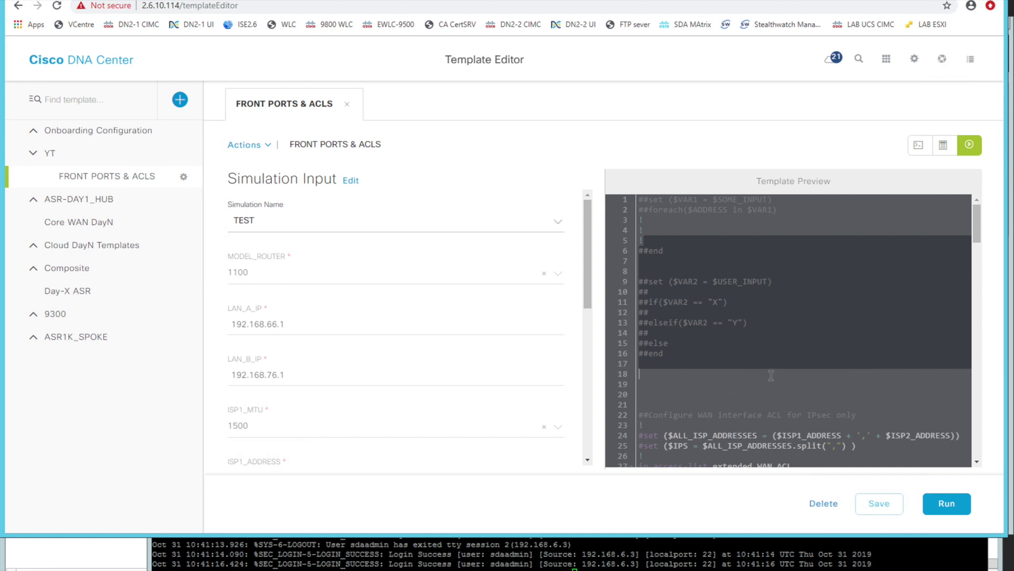
scroll(772, 375, down, 1)
drag(682, 349, 773, 445)
scroll(790, 412, down, 1)
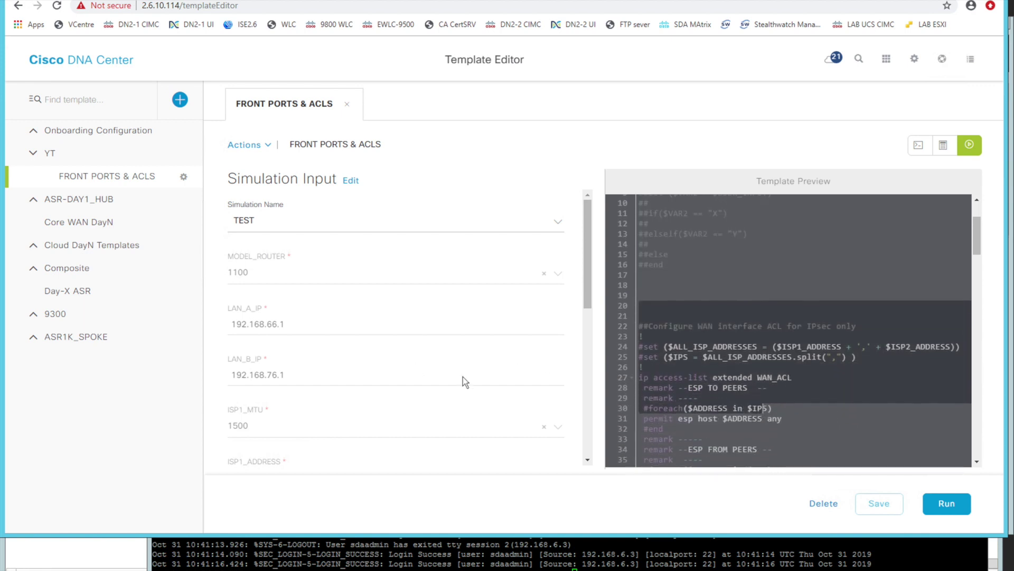
click(943, 504)
- Examine the generated permit lines under the ESP TO PEERS and ESP FROM PEERS remarks in the simulation preview
scroll(738, 264, up, 1)
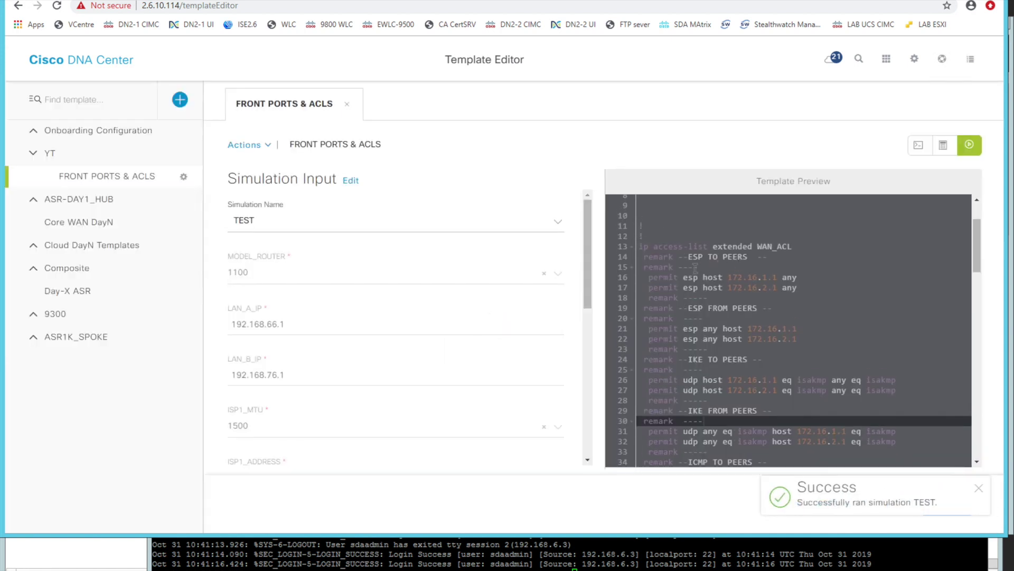
click(729, 277)
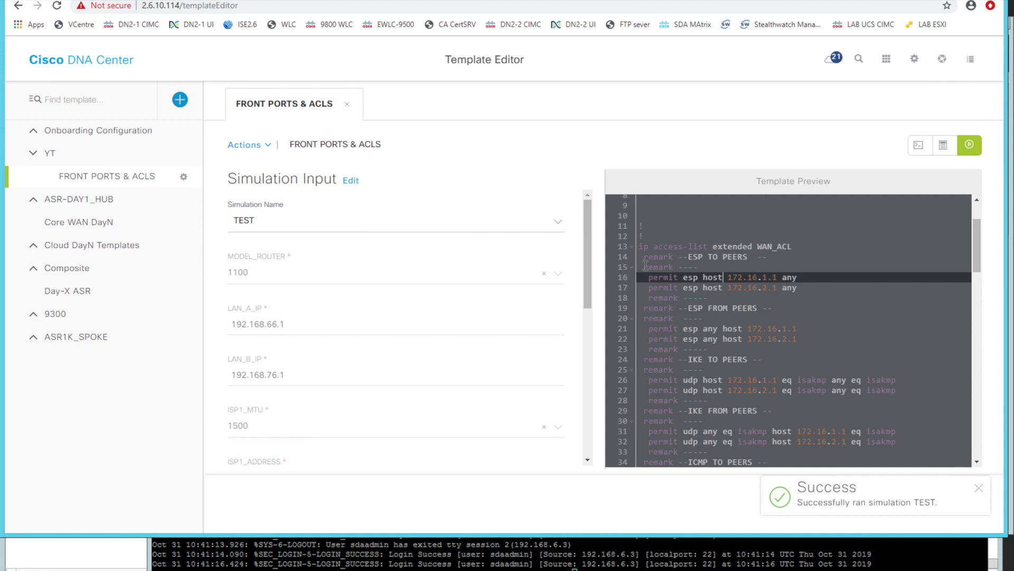
drag(643, 276, 836, 297)
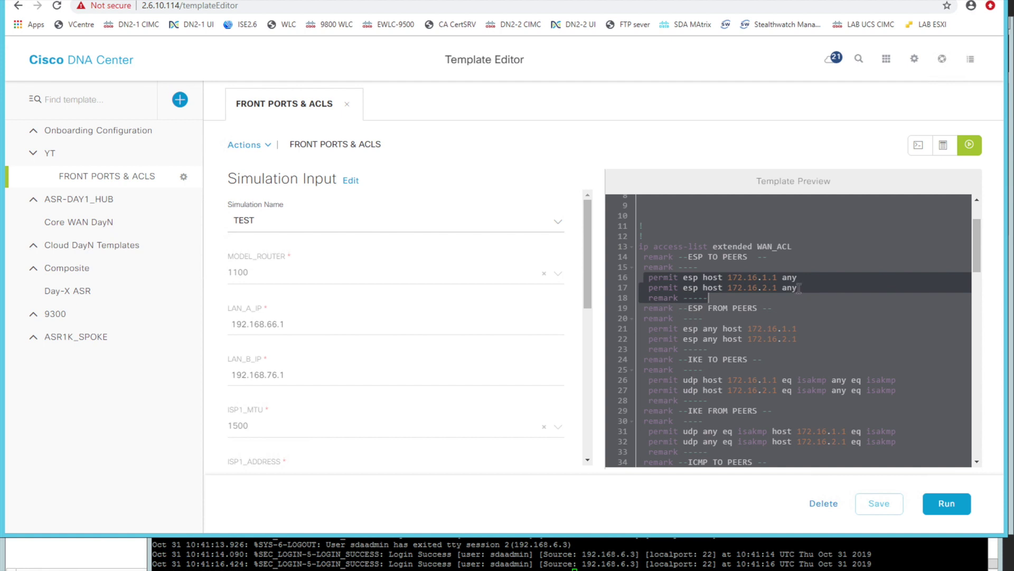
drag(648, 334, 778, 349)
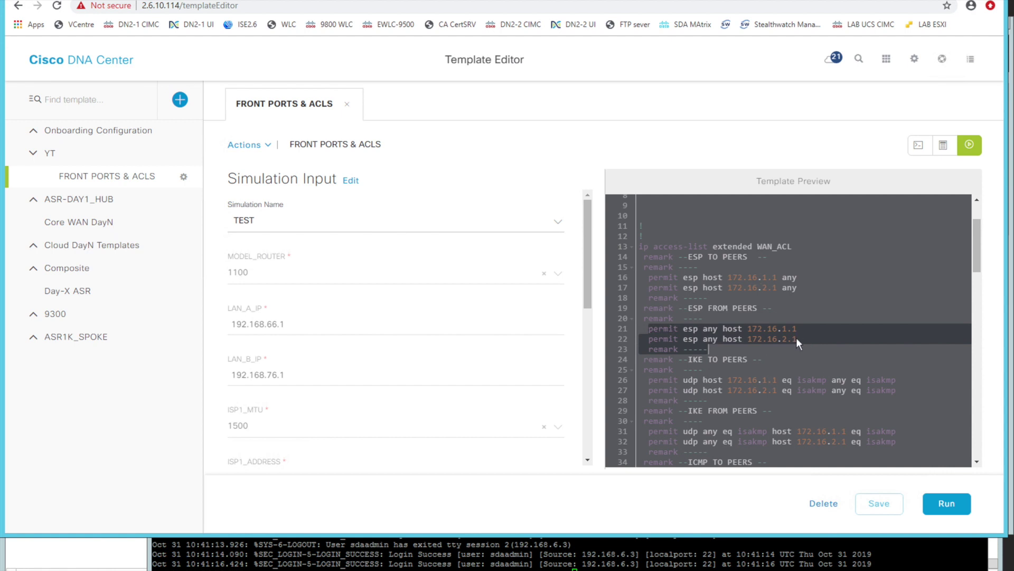
click(818, 328)
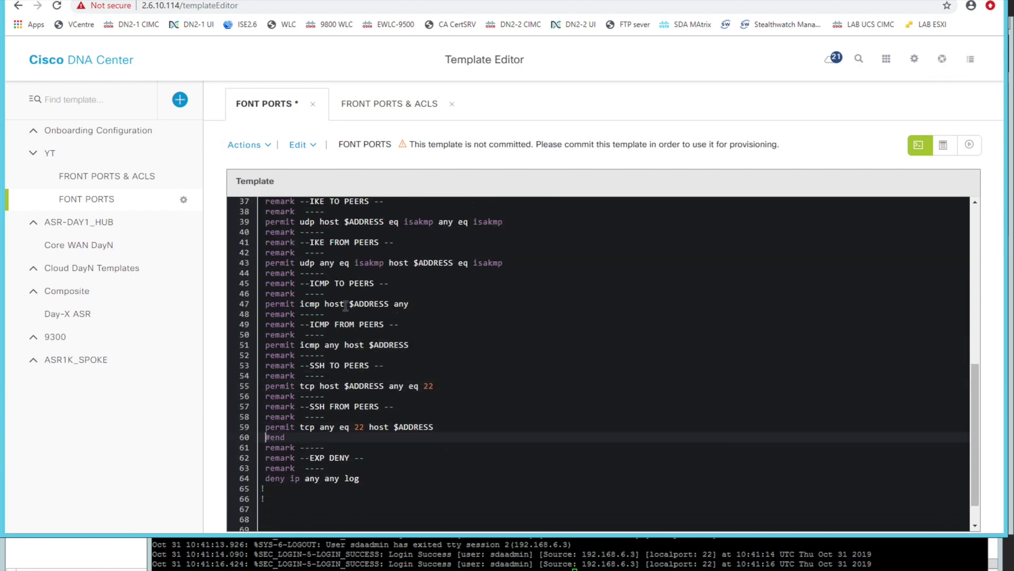
- Examine the FONT PORTS template's ISP address variables, split line and single #foreach loop enclosing the WAN_ACL peer entries
scroll(345, 305, up, 7)
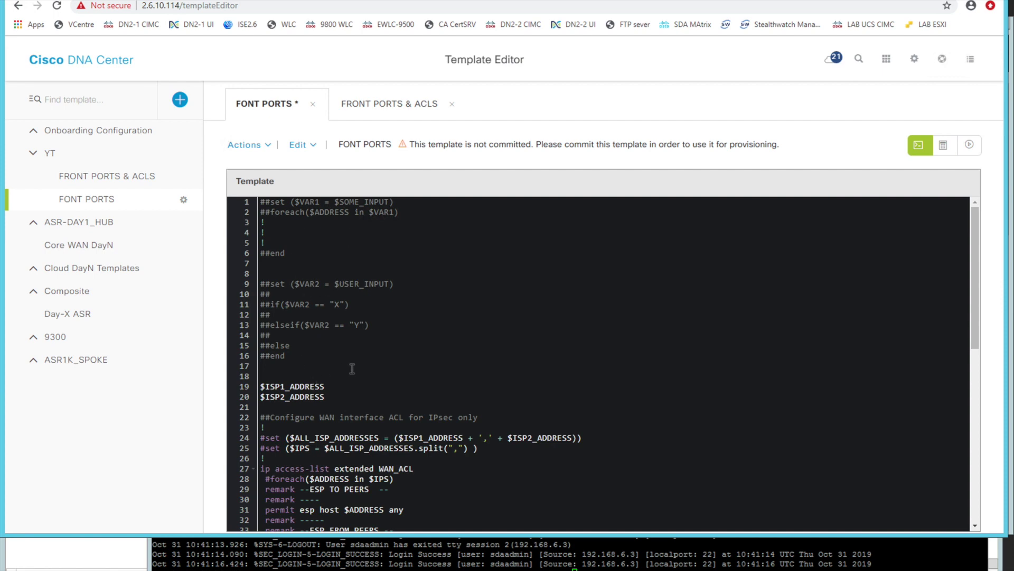
scroll(352, 368, down, 1)
scroll(352, 368, down, 2)
scroll(351, 429, down, 2)
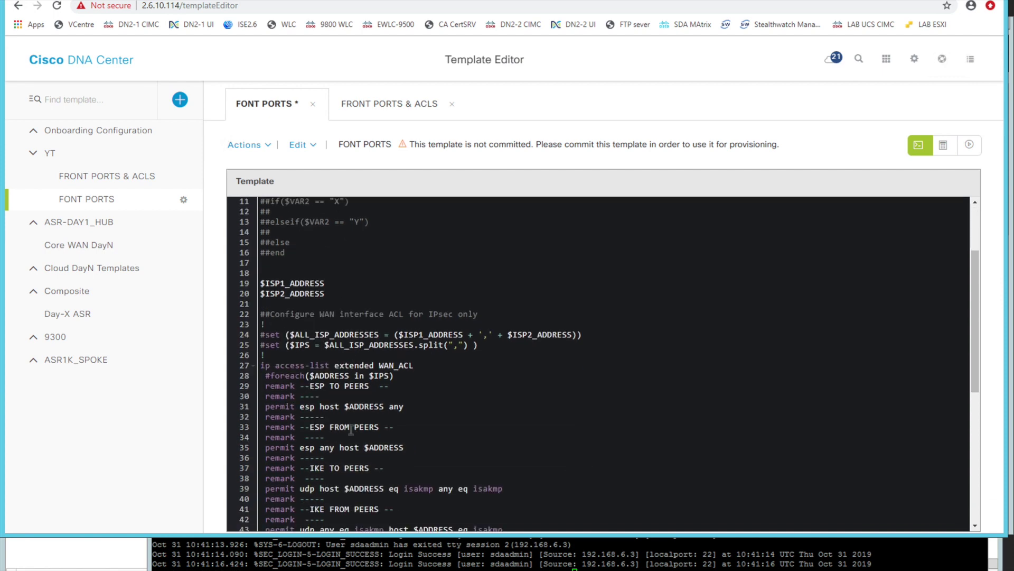
scroll(351, 429, up, 1)
click(326, 289)
click(245, 278)
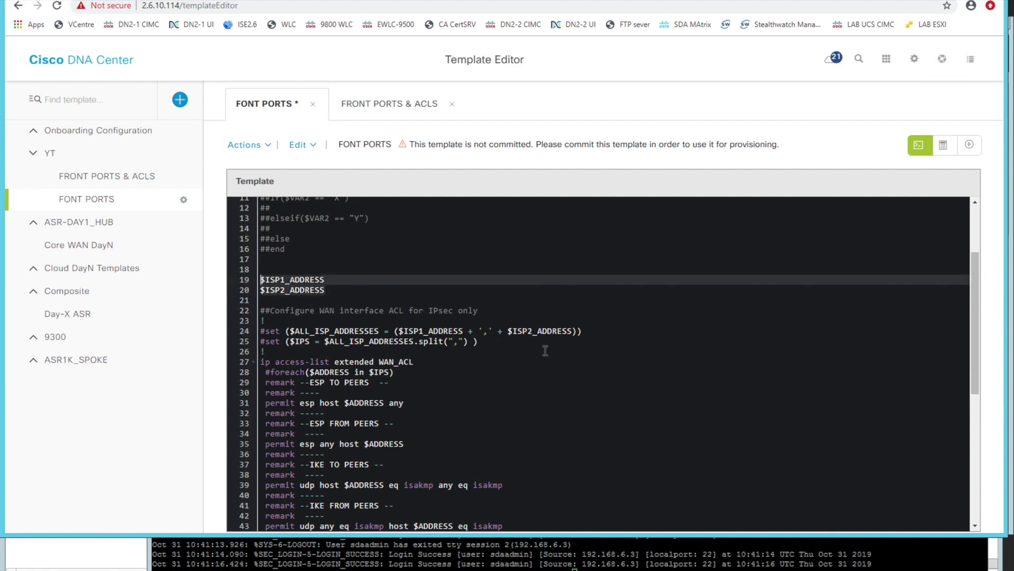
scroll(414, 419, down, 2)
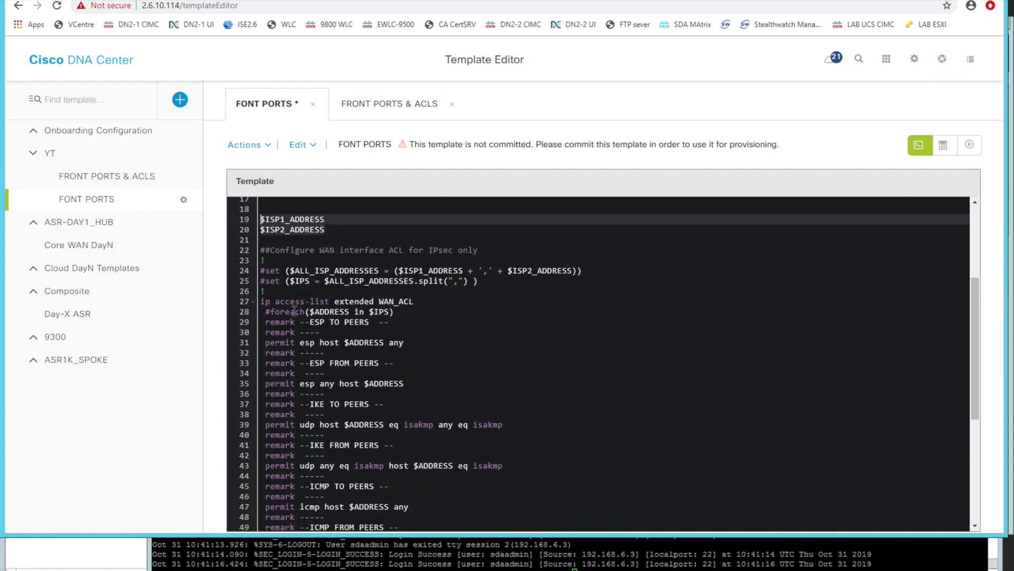
click(417, 312)
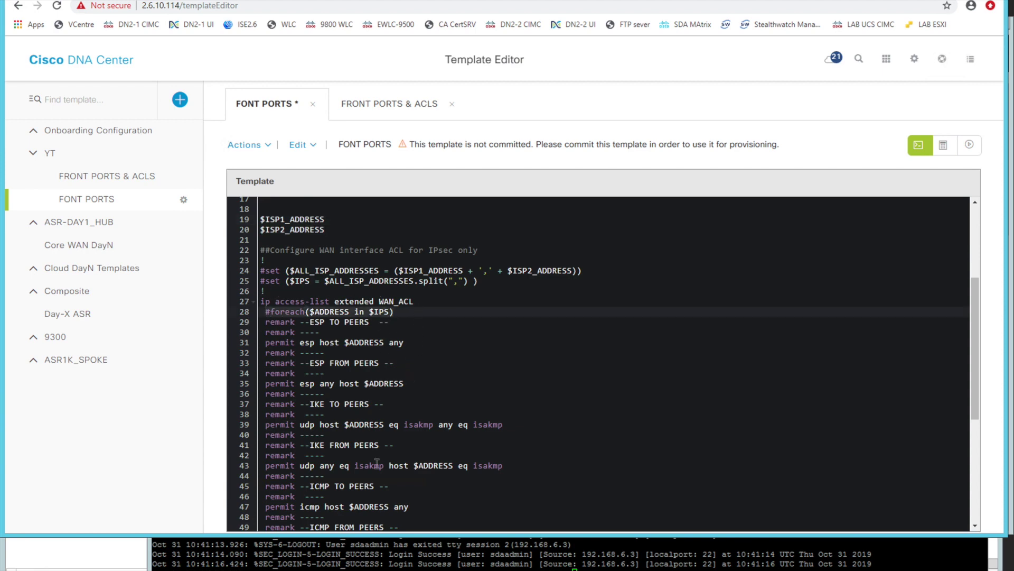
scroll(402, 483, down, 5)
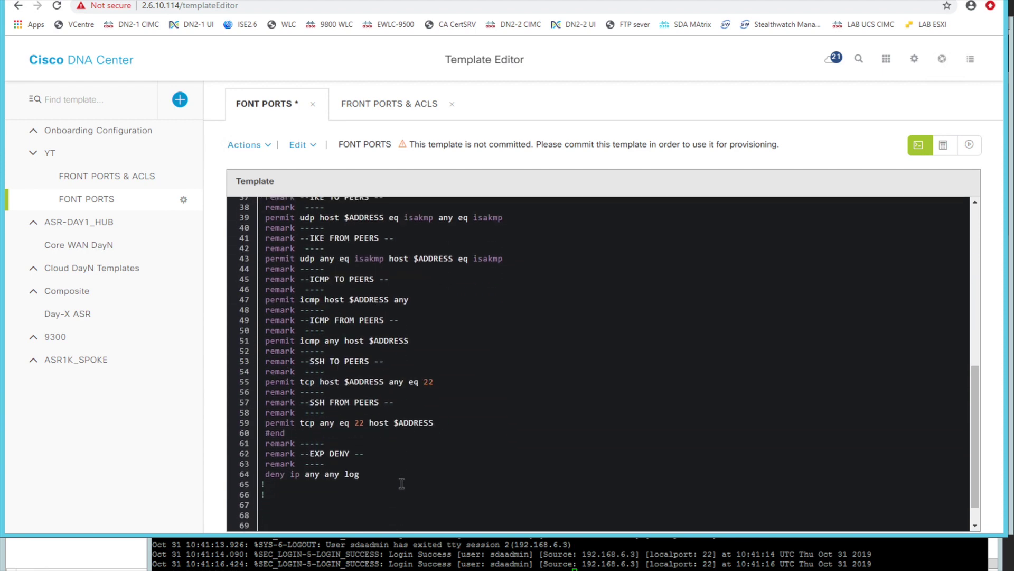
scroll(402, 484, up, 6)
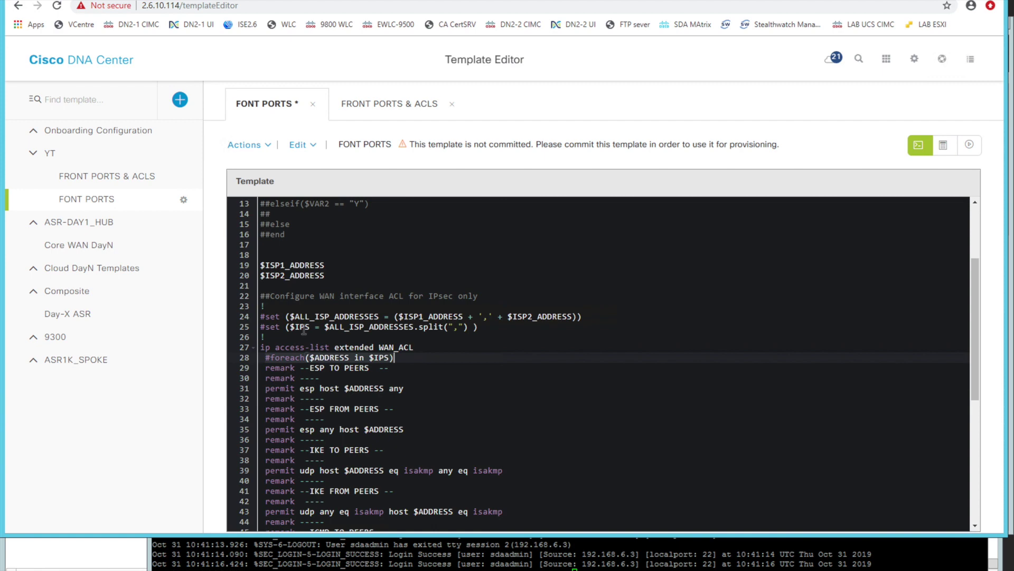
click(304, 327)
- Save the FONT PORTS template and create a new simulation for it
click(258, 146)
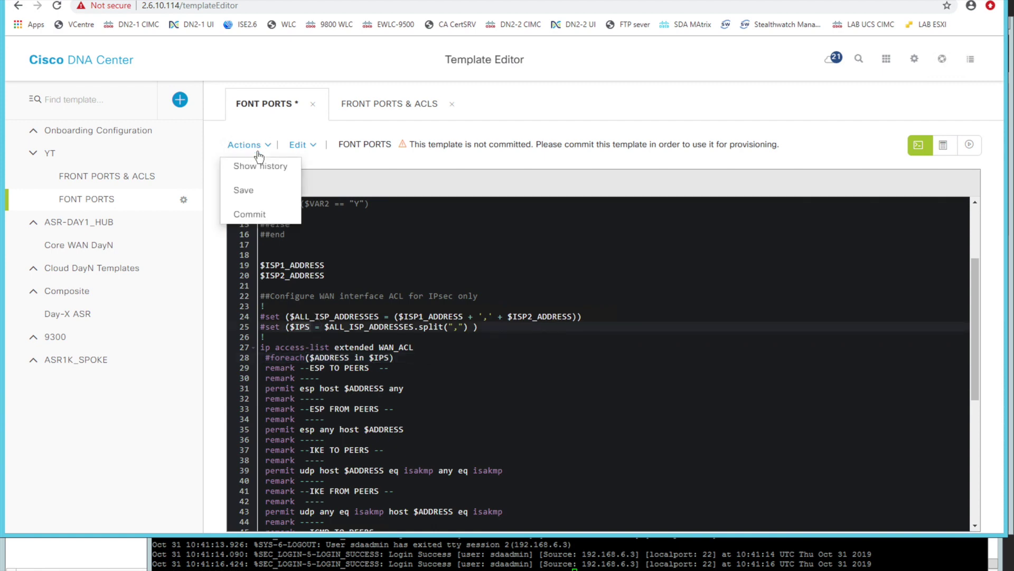
click(253, 191)
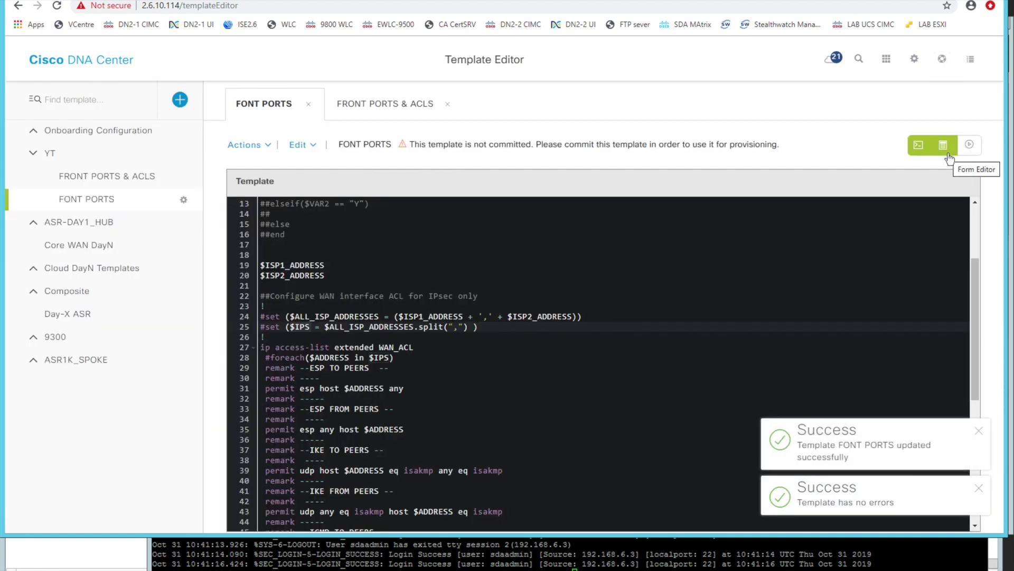
click(970, 144)
click(248, 144)
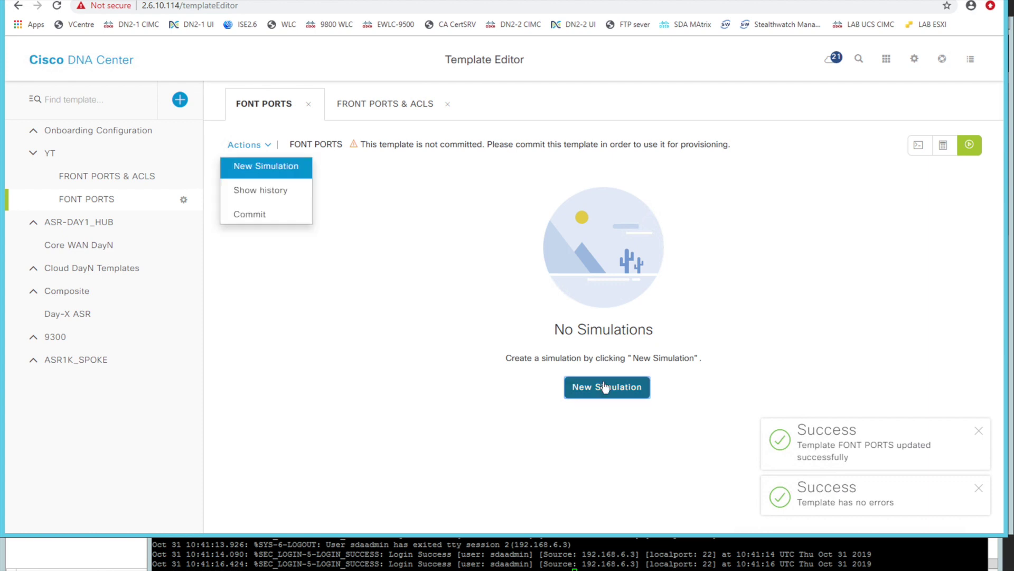
click(260, 167)
- Name the simulation TEST, set ISP1_ADDRESS to 1.1.1.1 and ISP2_ADDRESS to 2.2.2.2, and run it
click(324, 227)
text(TEST)
key(Tab)
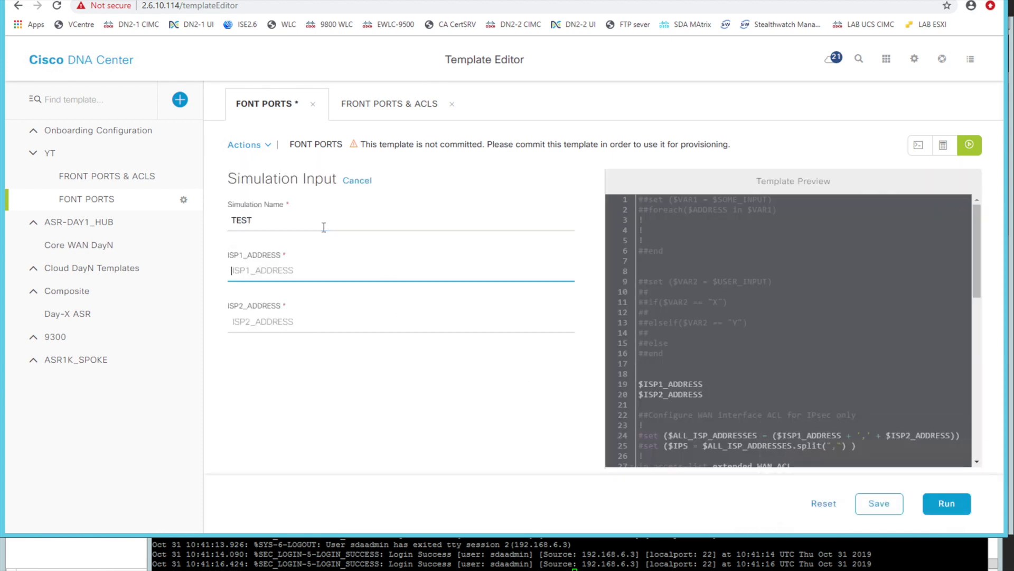
text(1.1.1.1)
click(279, 322)
text(2.2.2.2)
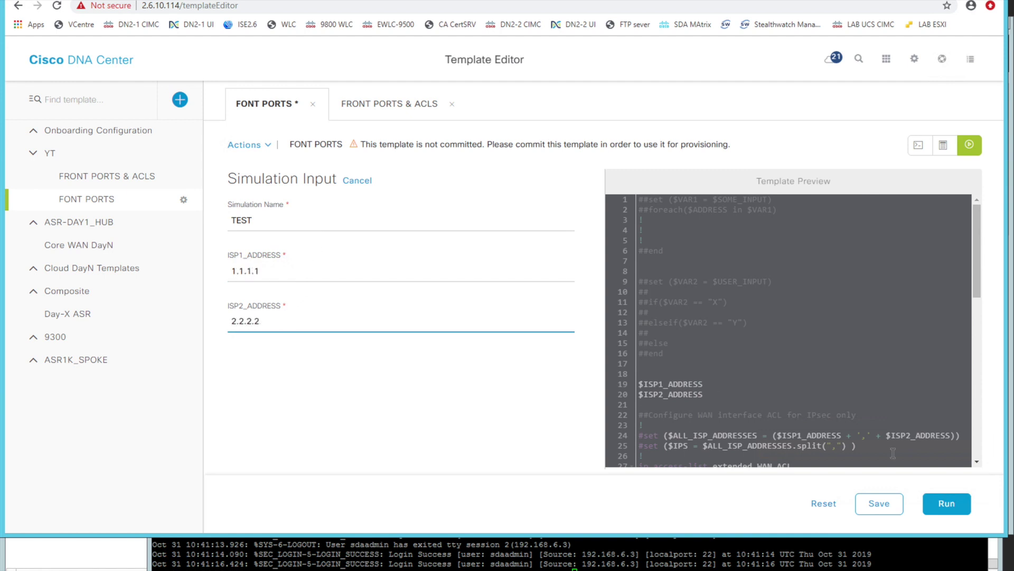
click(946, 503)
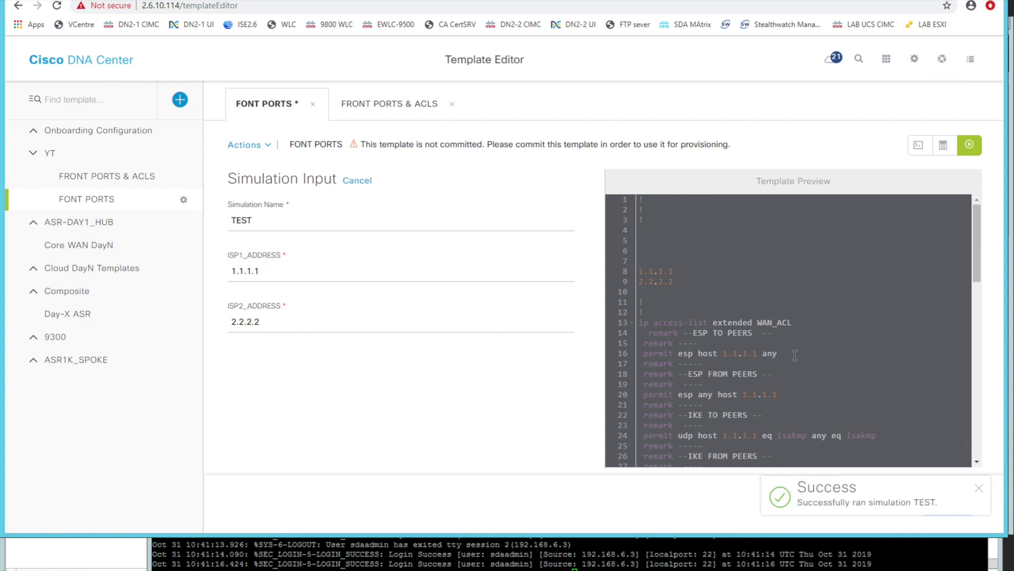
- Examine the two ISP address lines and the WAN_ACL entries for 1.1.1.1 in the simulation preview
click(678, 283)
click(724, 270)
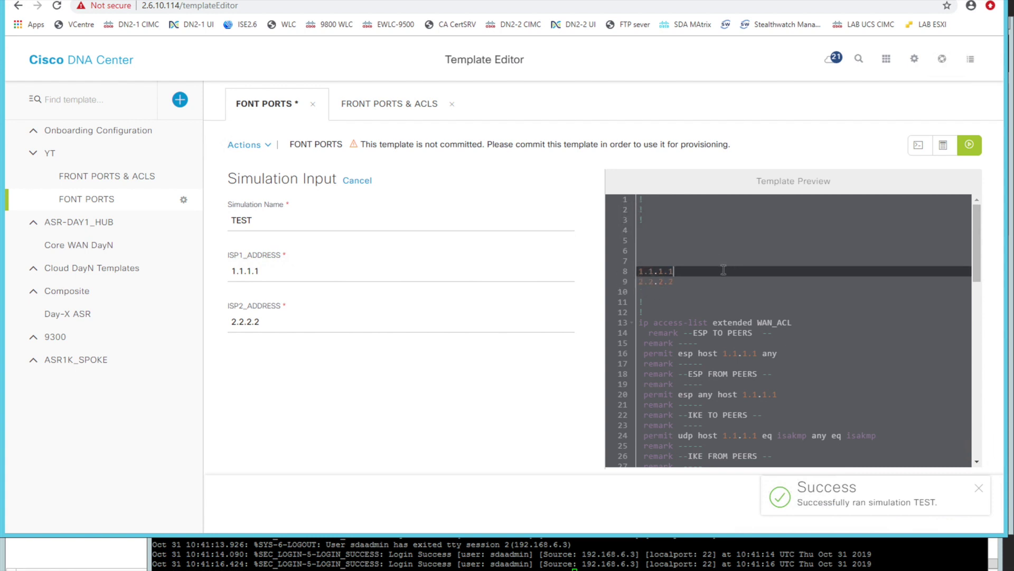
scroll(757, 324, down, 1)
scroll(757, 324, down, 1)
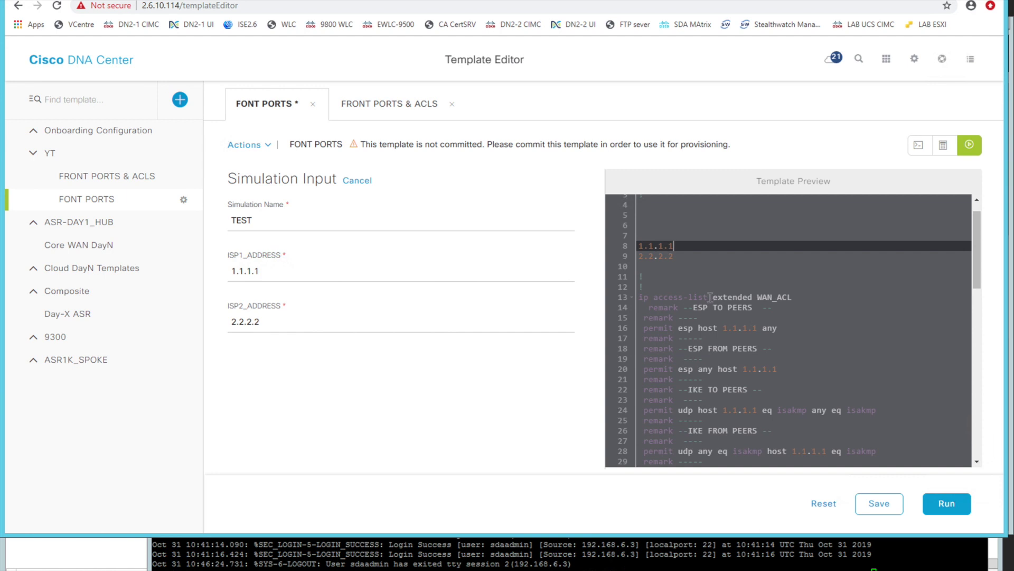
click(681, 257)
click(633, 252)
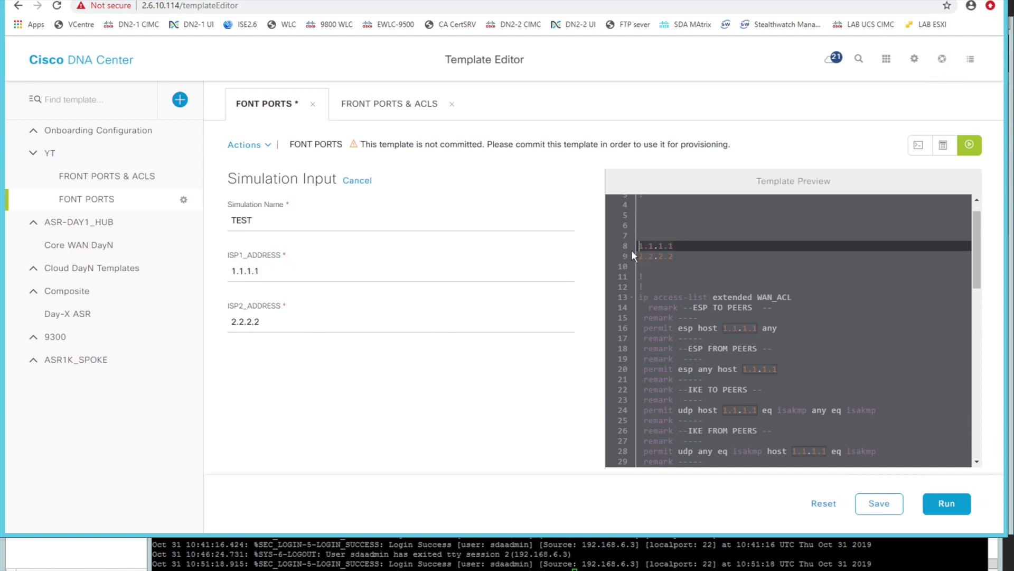
scroll(706, 279, down, 2)
drag(680, 260, 804, 388)
- Examine the repeated WAN_ACL block for 2.2.2.2 in the preview, from ESP TO PEERS through the EXP DENY remark
scroll(815, 353, down, 10)
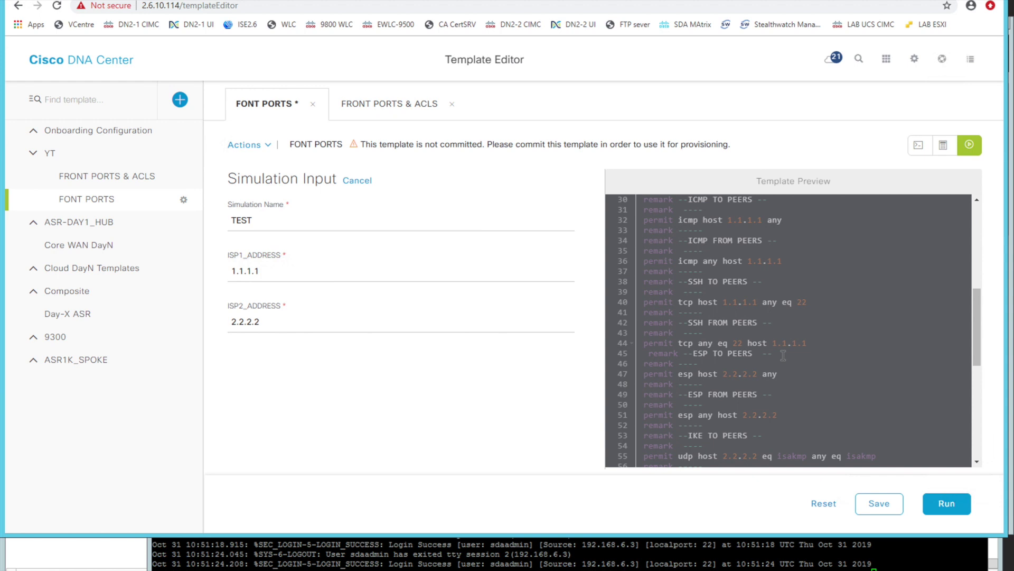
click(689, 353)
drag(729, 368, 769, 414)
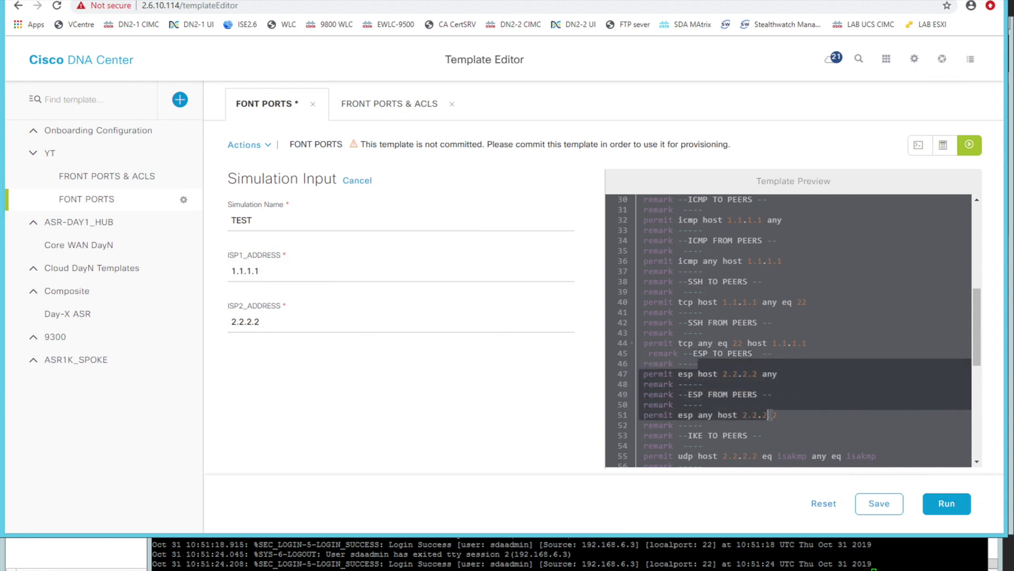
scroll(771, 414, down, 8)
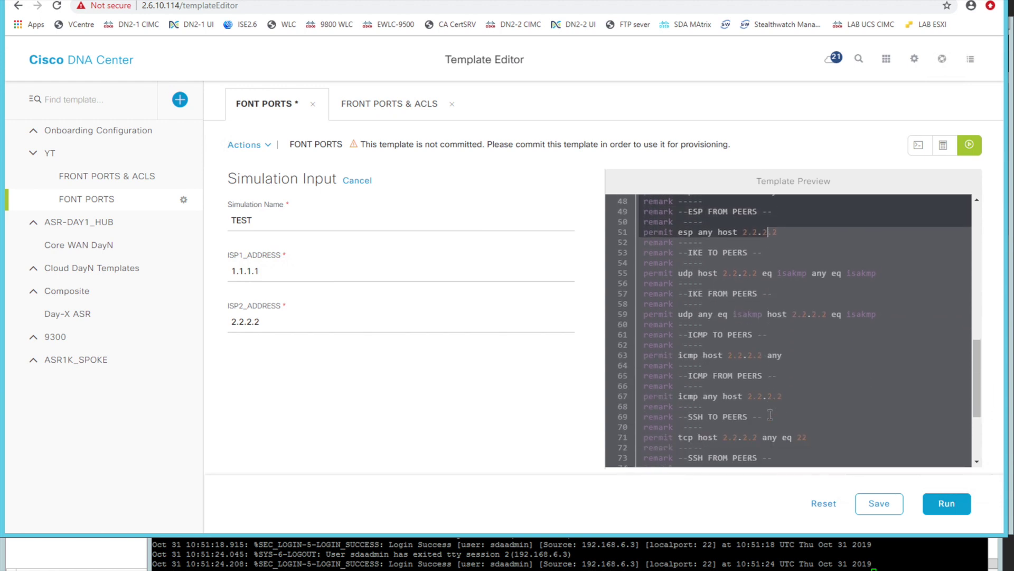
scroll(770, 415, down, 1)
scroll(770, 415, down, 3)
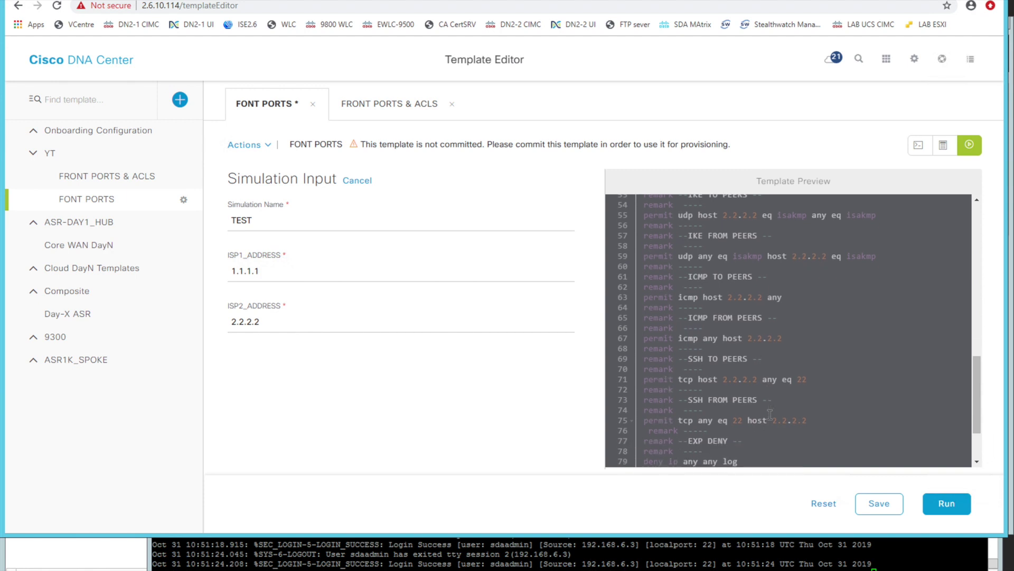
scroll(770, 415, up, 5)
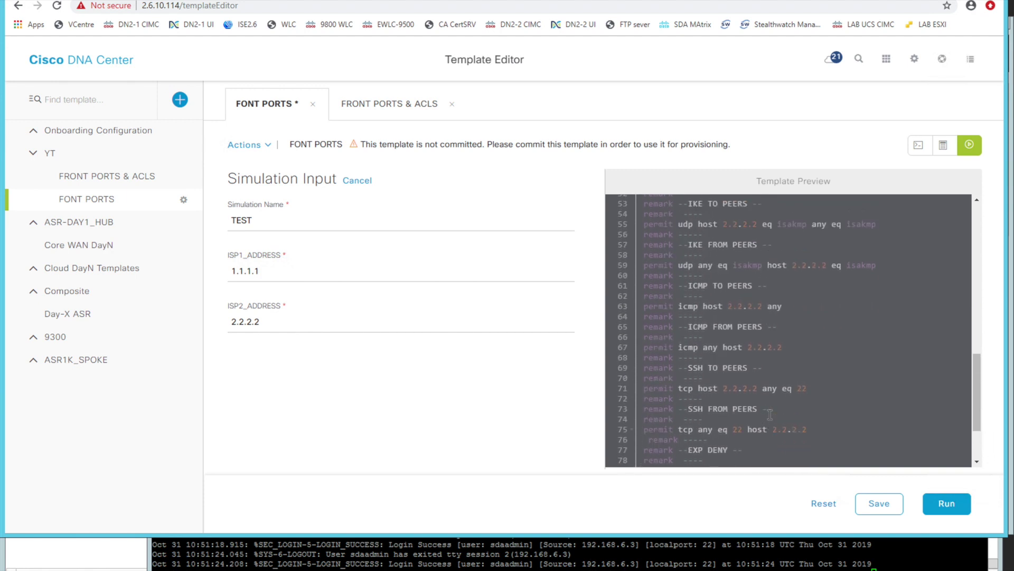
scroll(780, 346, up, 15)
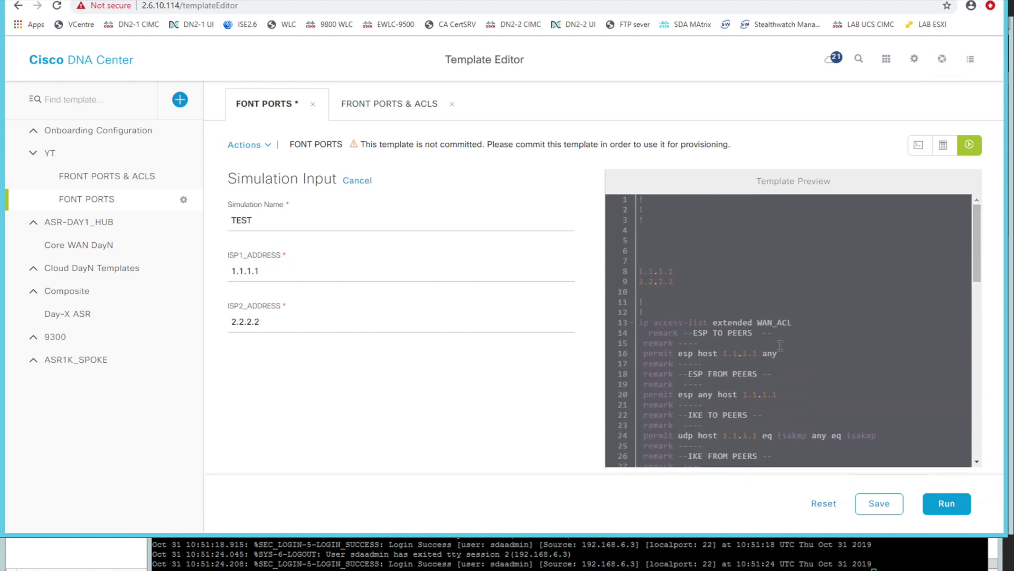
- Run the existing TEST simulation of the FRONT PORTS & ACLS template
click(383, 109)
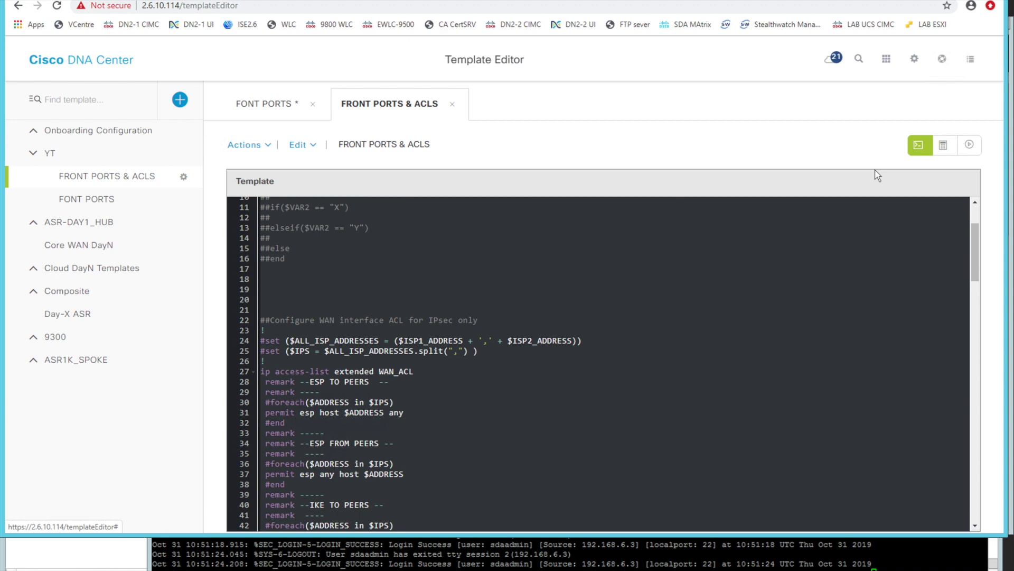
scroll(586, 287, down, 3)
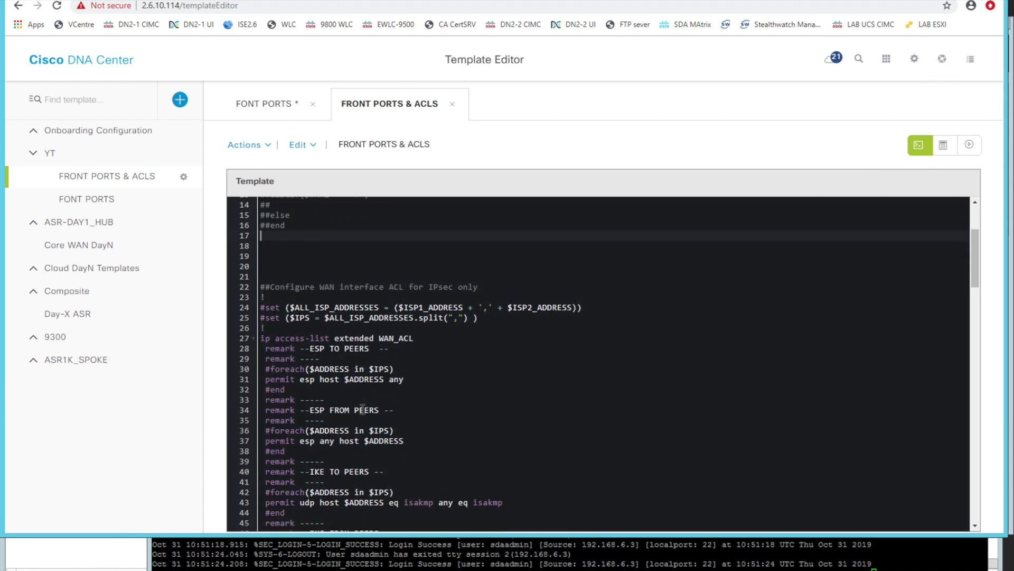
click(969, 145)
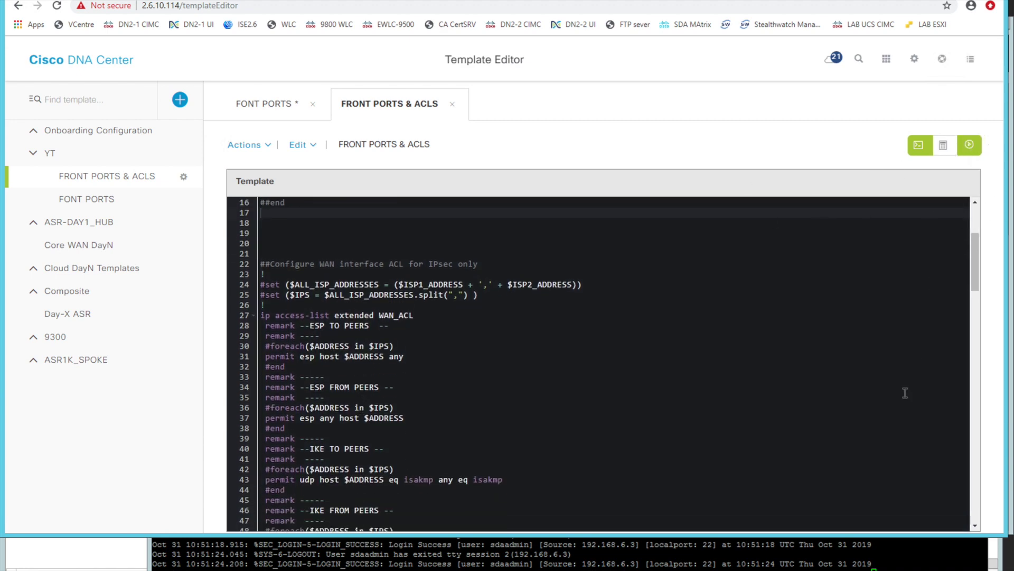
click(940, 506)
- Examine how the preview groups both ISP addresses under each ESP and IKE remark of the WAN_ACL
scroll(742, 333, down, 1)
click(758, 303)
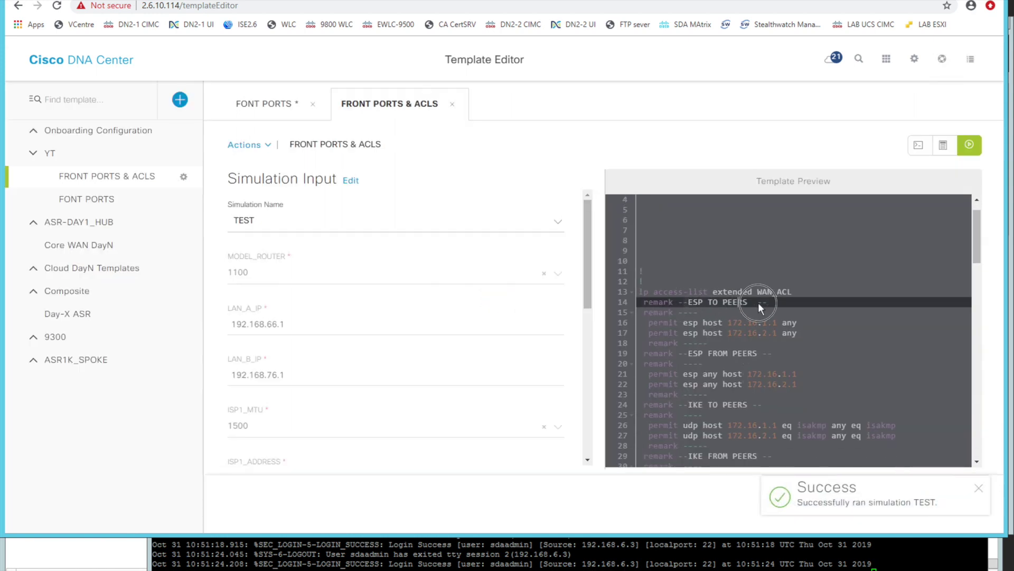
click(727, 321)
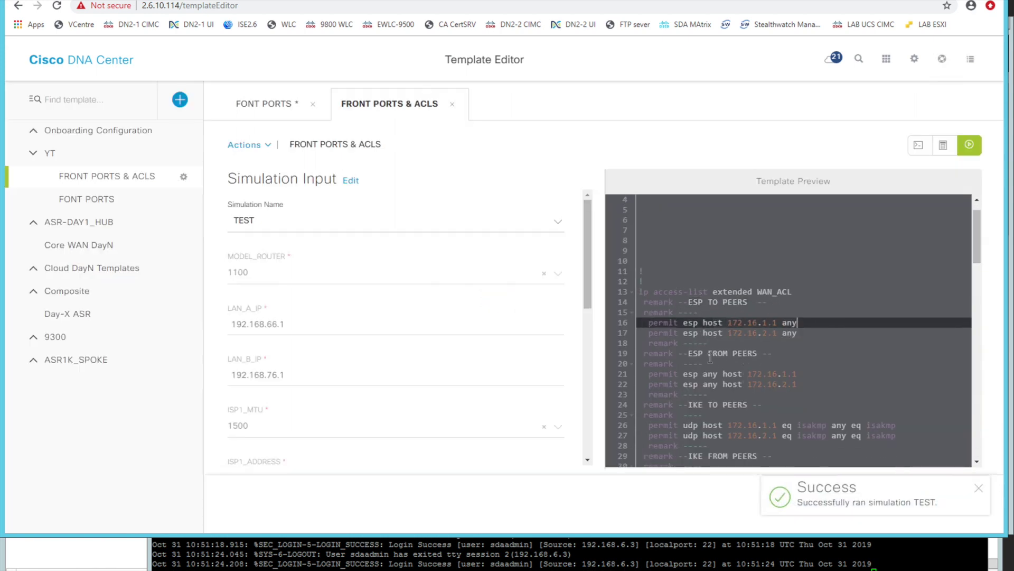
scroll(733, 391, down, 1)
drag(724, 393, 774, 405)
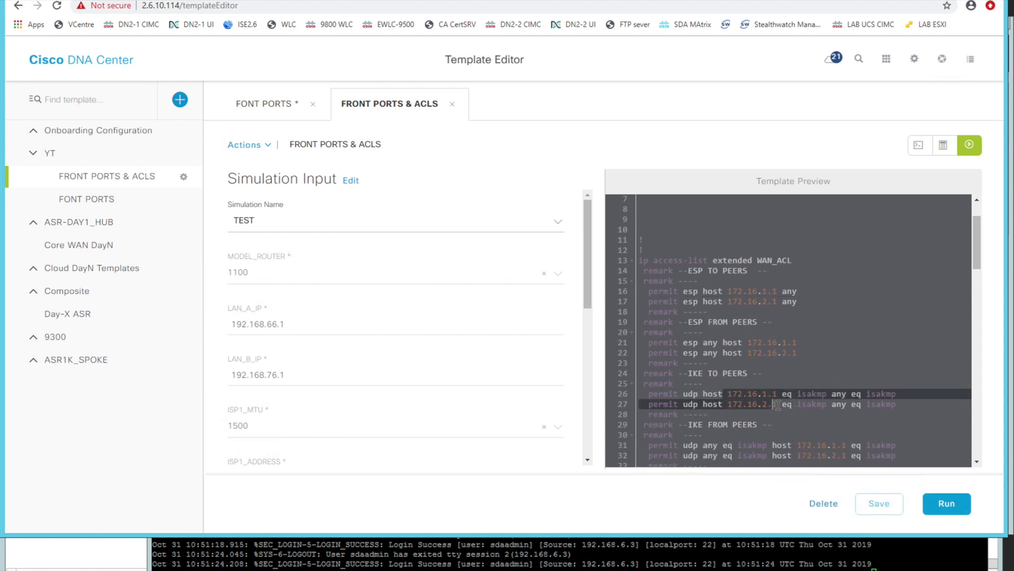
scroll(769, 285, up, 2)
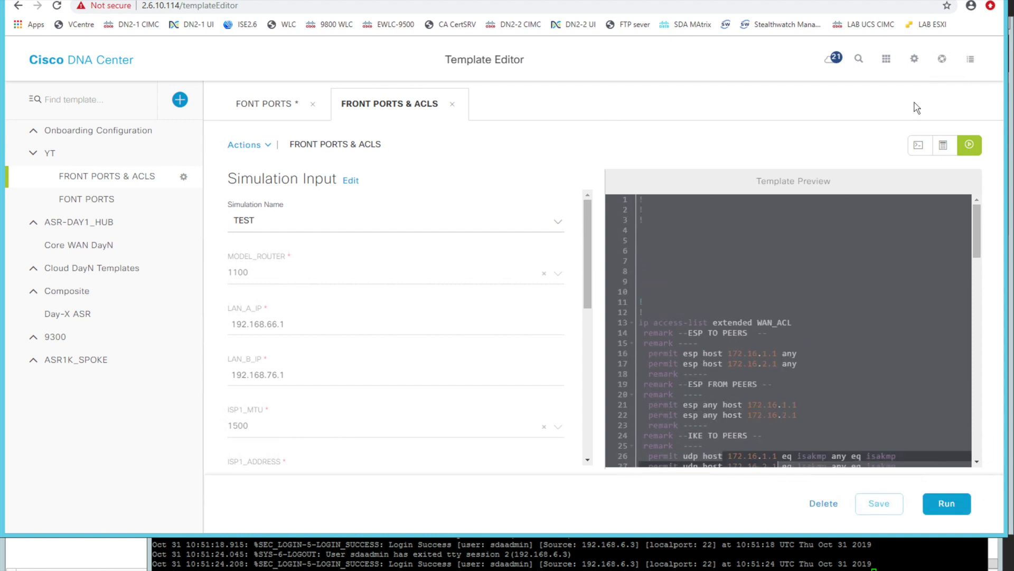
- Review the commented ##foreach and ##if/##elseif/##else examples at the start of the FRONT PORTS & ACLS template code
click(919, 144)
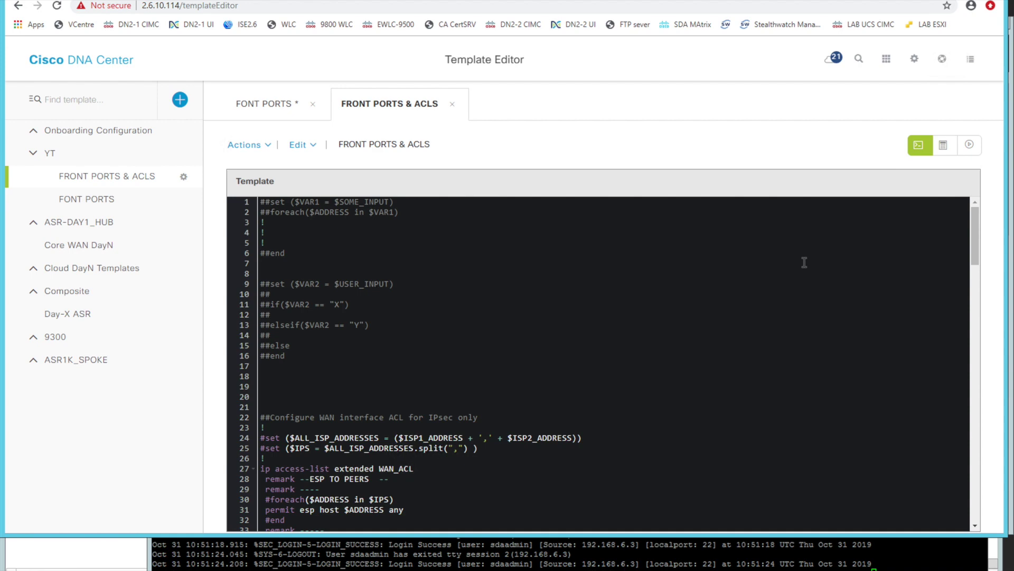
drag(297, 258, 245, 199)
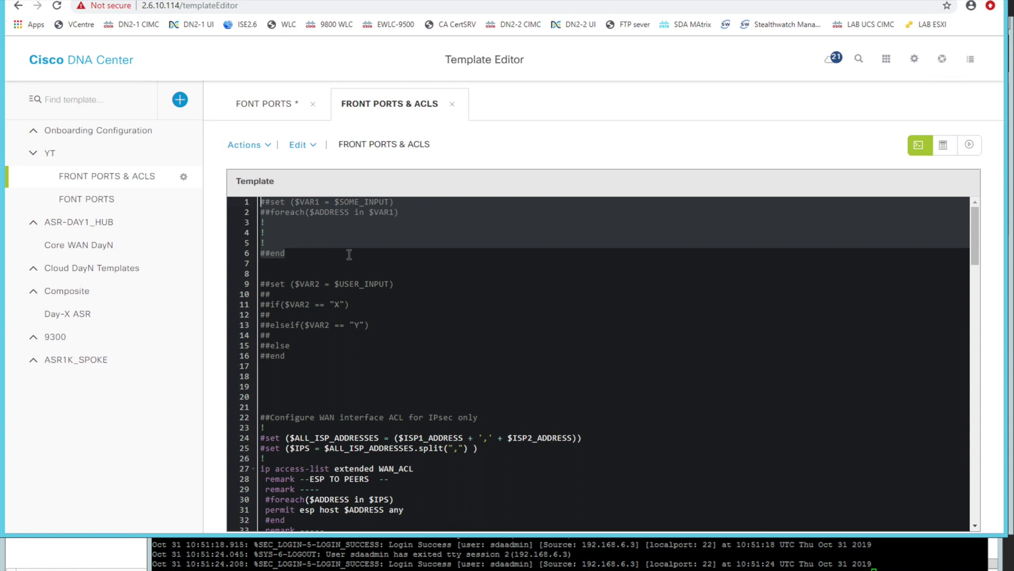
click(328, 267)
drag(277, 274, 319, 354)
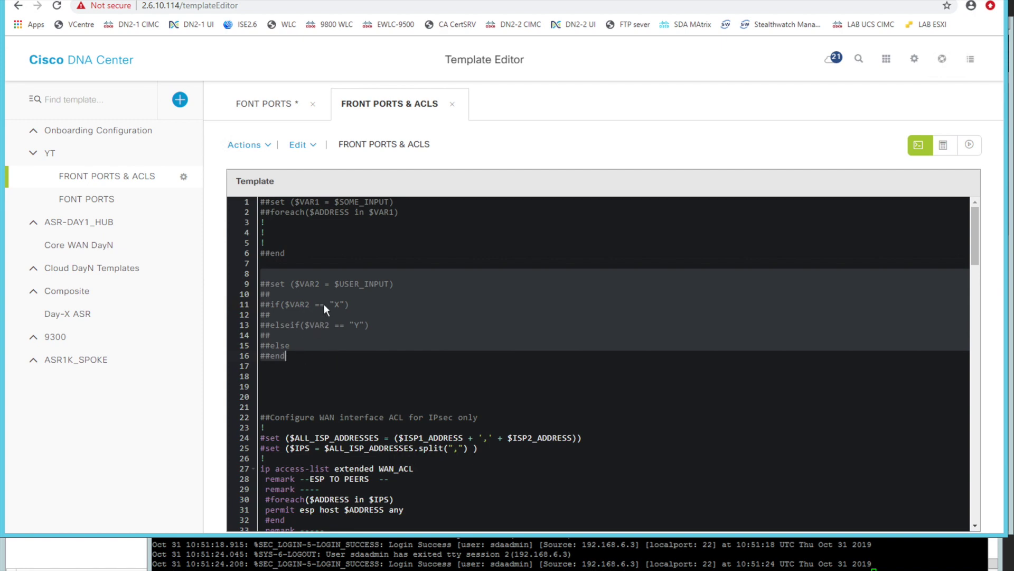
click(281, 213)
click(276, 305)
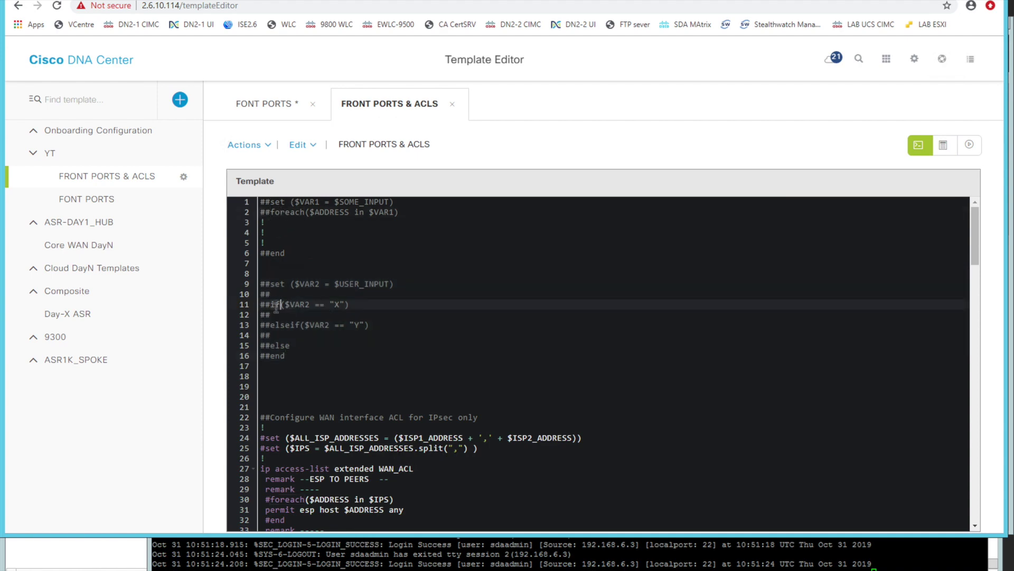
click(300, 324)
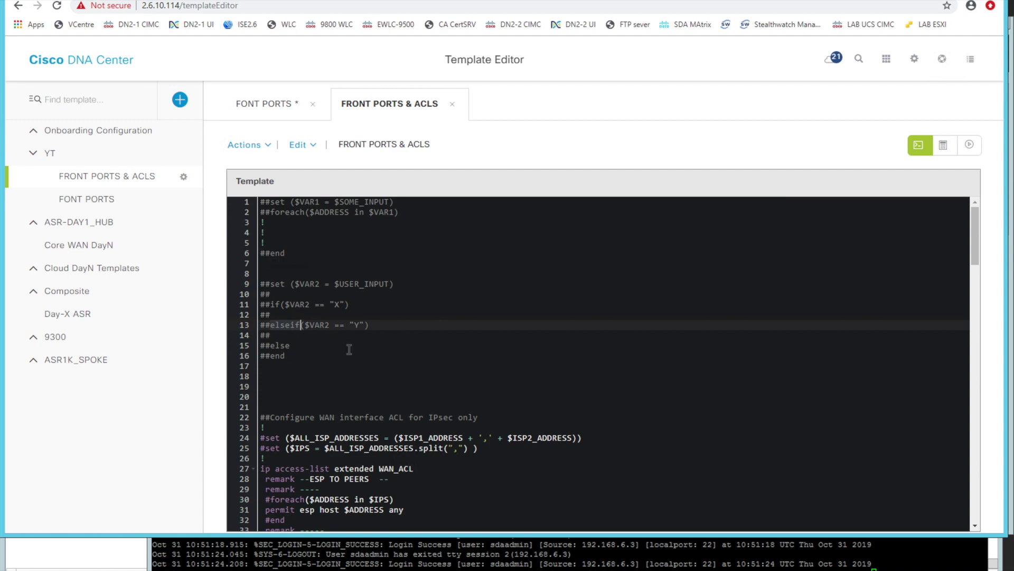
- Trace the commented conditional example from the $VAR2 assignment through the "X" and "Y" branches to ##else and ##end
click(306, 284)
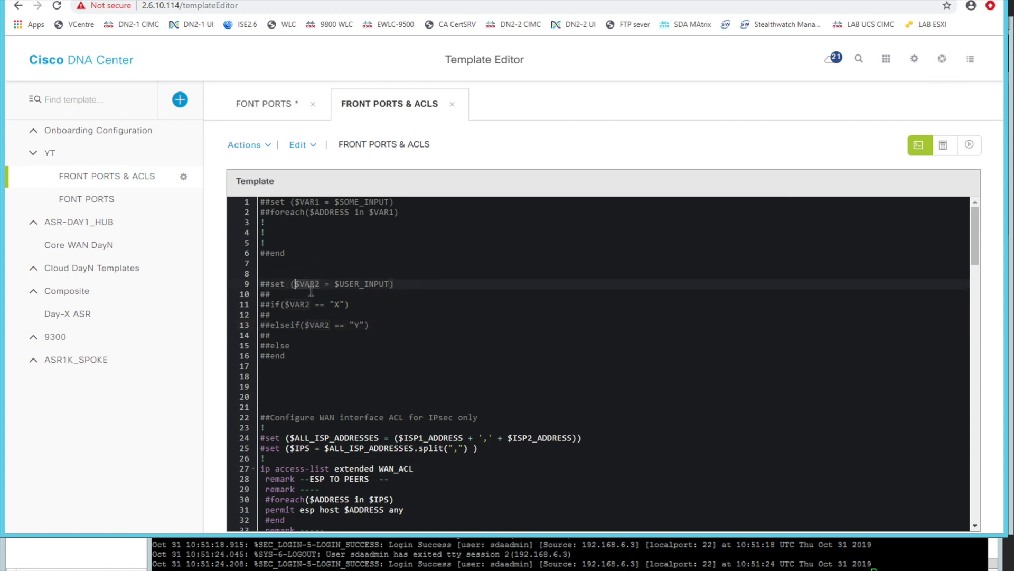
click(341, 283)
click(313, 305)
click(331, 305)
click(281, 314)
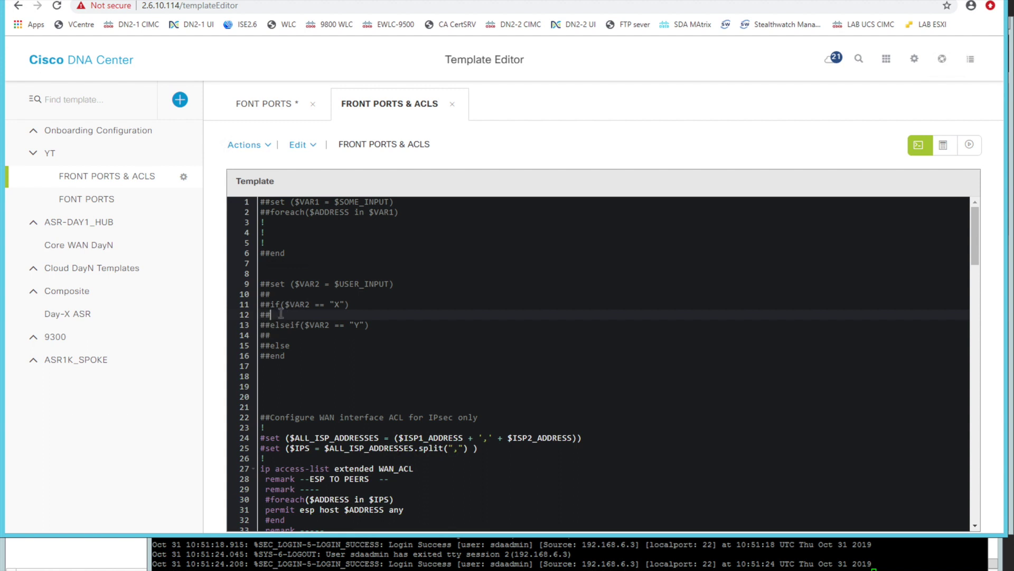
click(301, 324)
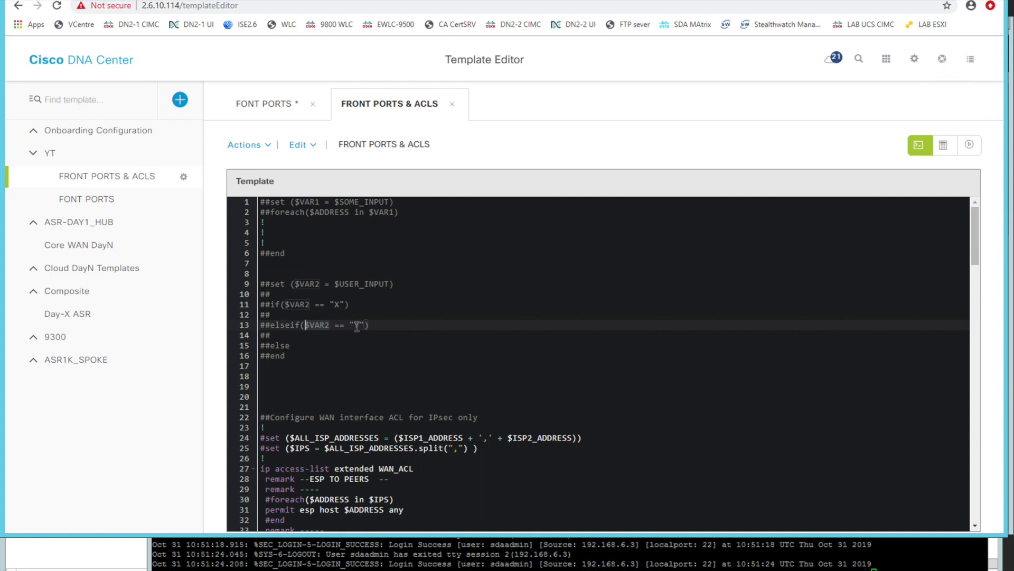
click(309, 336)
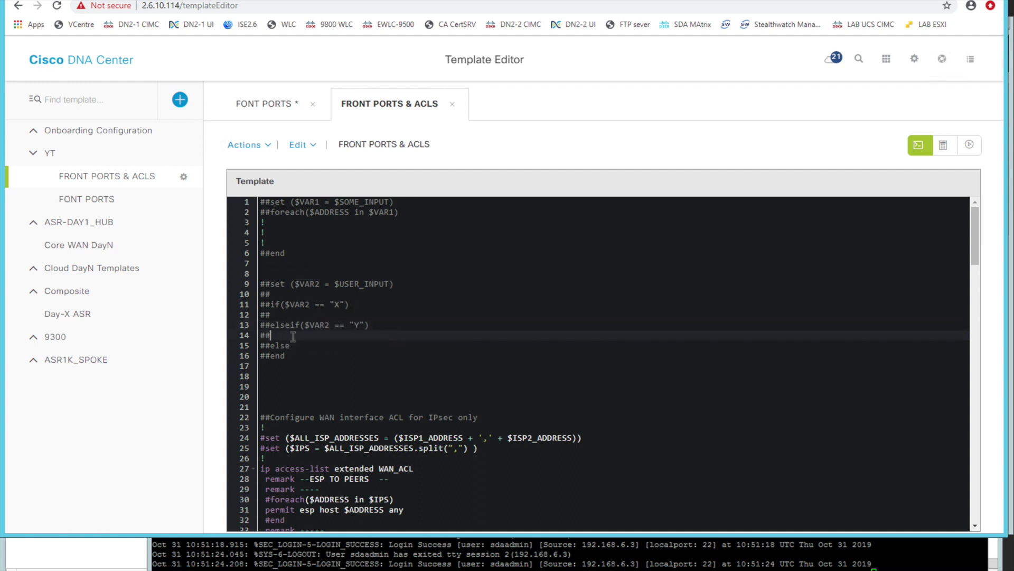
click(263, 346)
click(264, 356)
click(279, 364)
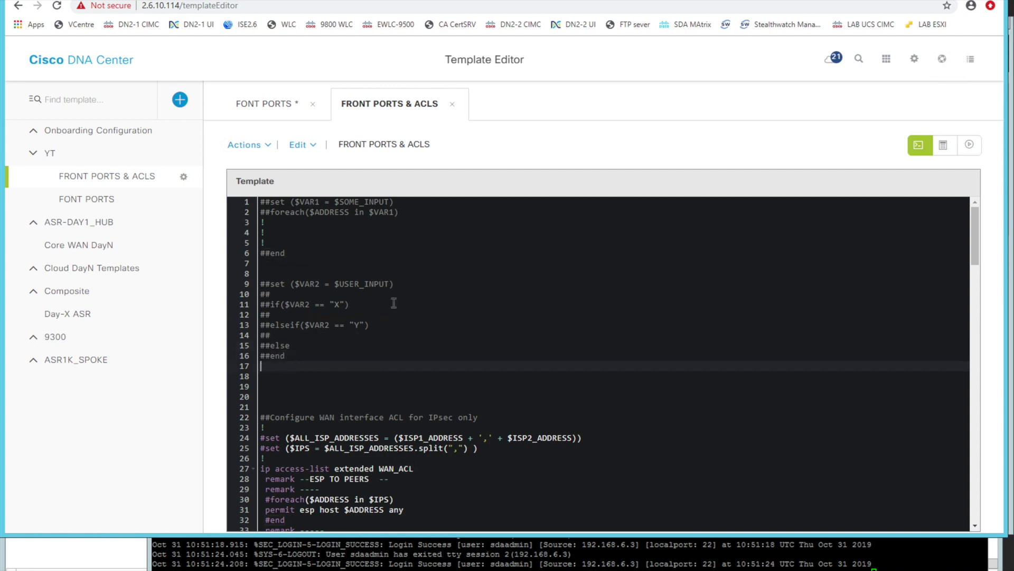
- Append Z after the commented $VAR2 = $USER_INPUT line and trace that case past both conditions to the blank lines below ##end
click(400, 286)
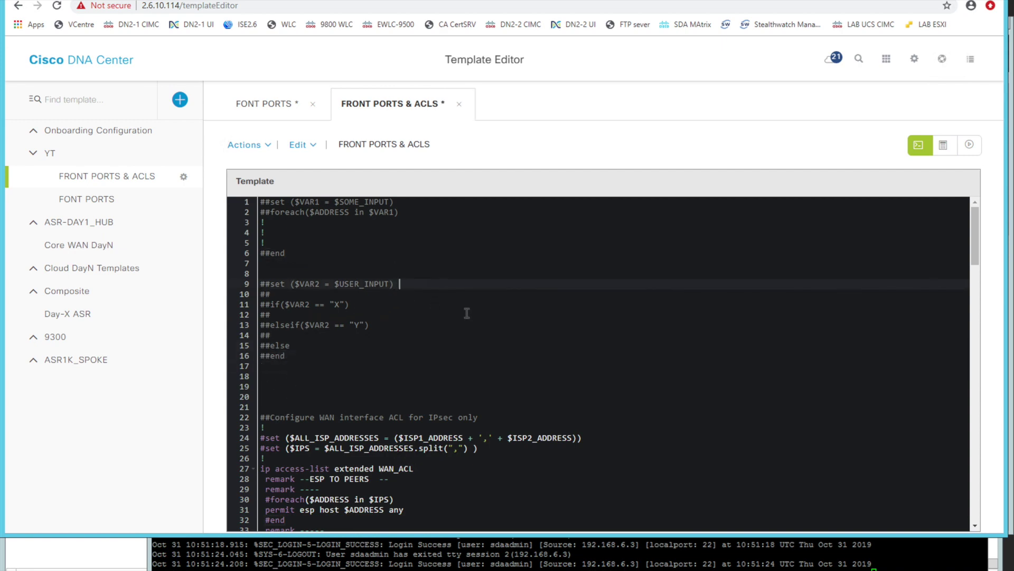
click(292, 368)
click(291, 304)
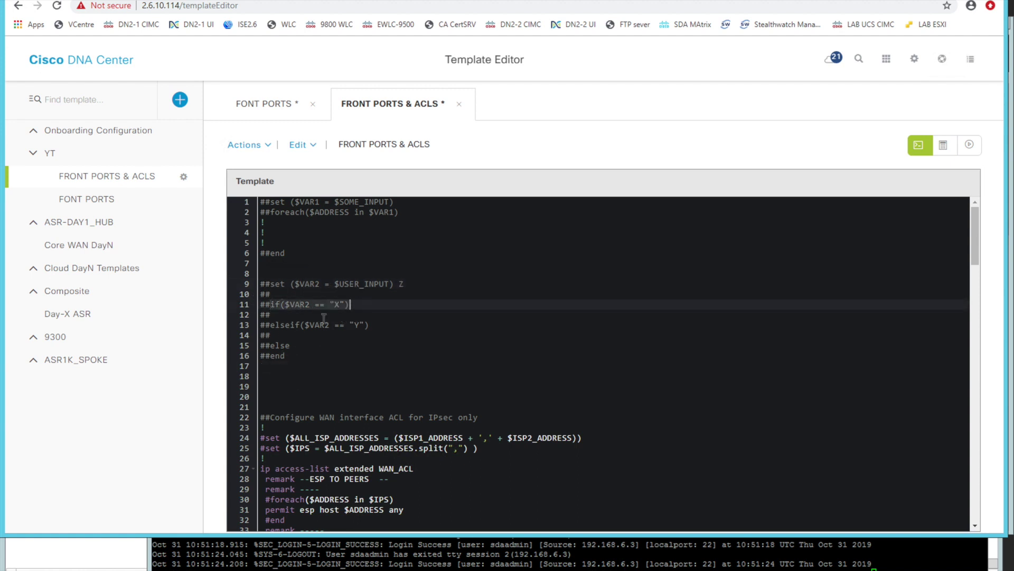
click(351, 325)
drag(281, 368, 282, 405)
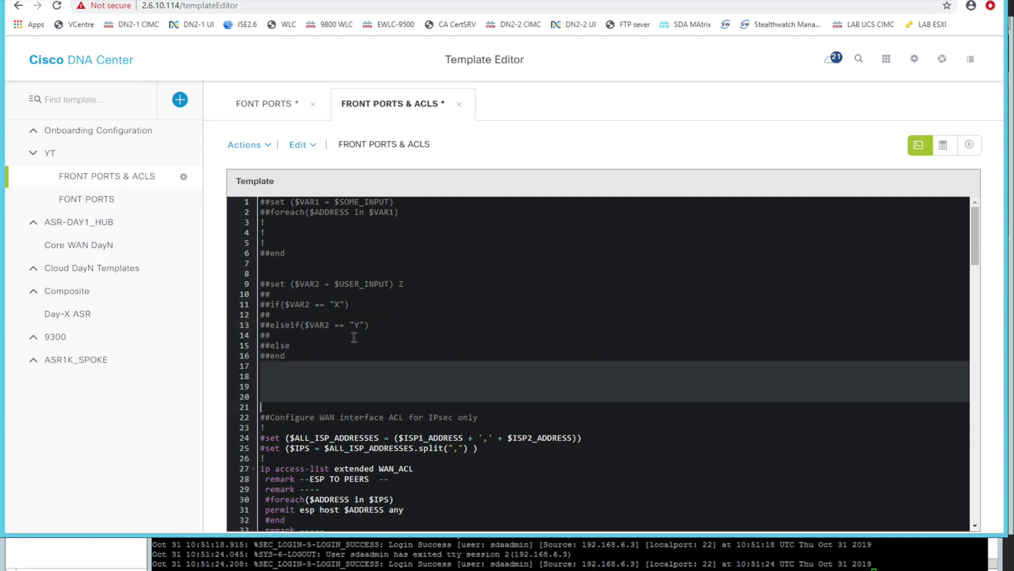
- Replace the Z after the commented $VAR2 = $USER_INPUT line with X and match it to the ##if condition
click(405, 284)
text(X)
click(337, 305)
- Insert a "set inter X" line under the ##if($VAR2 == "X") branch and trace the flow from it past ##end
click(303, 314)
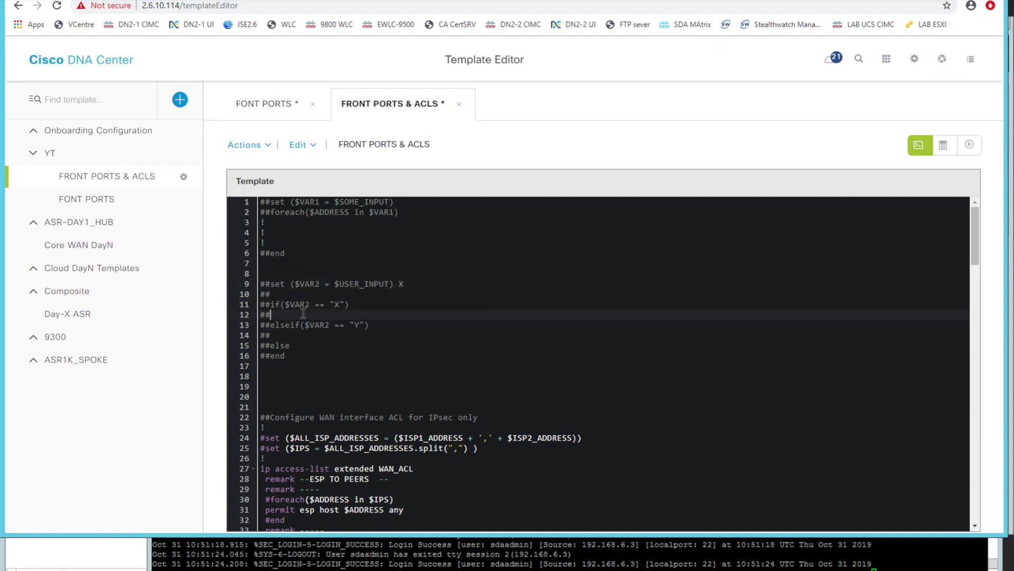
key(Return)
text(set int)
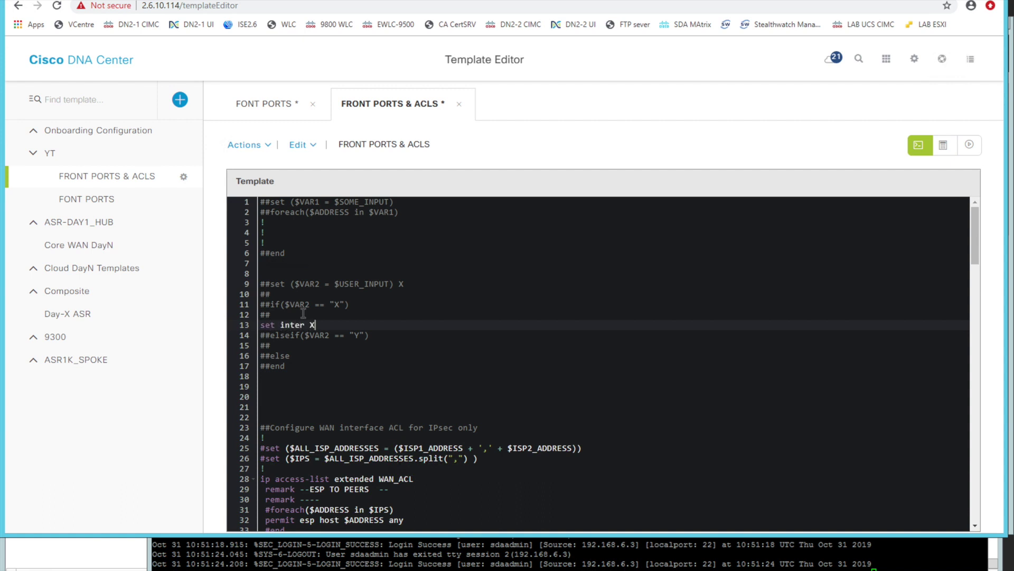
text(er X)
click(325, 328)
click(275, 366)
click(293, 382)
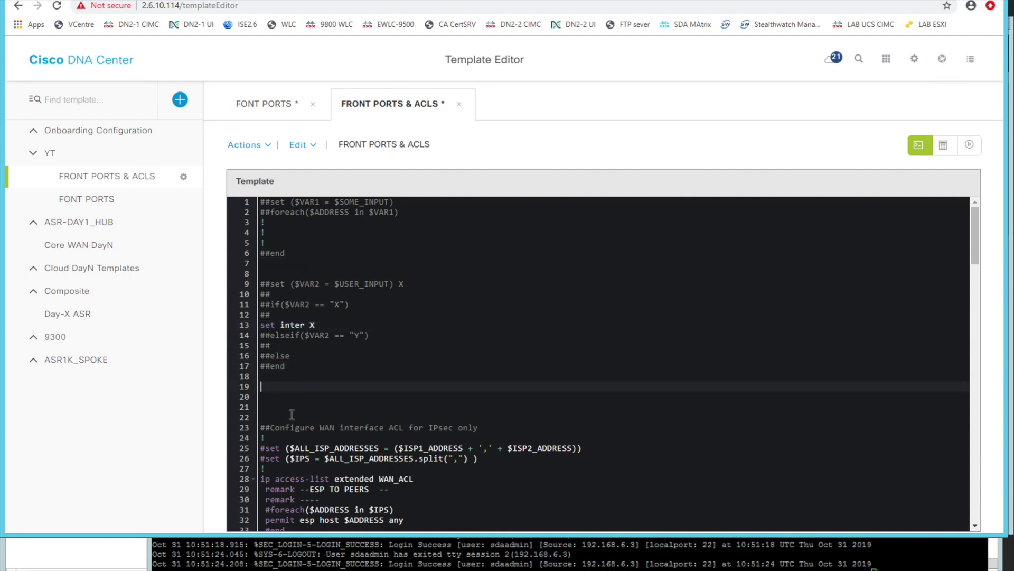
- Delete the "set inter X" line from the commented ##if example, including its line break
click(260, 324)
key(Delete)
key(Delete)
key(Delete)
key(Delete)
key(Delete)
key(Delete)
key(Delete)
key(Delete)
key(Delete)
key(Delete)
key(Delete)
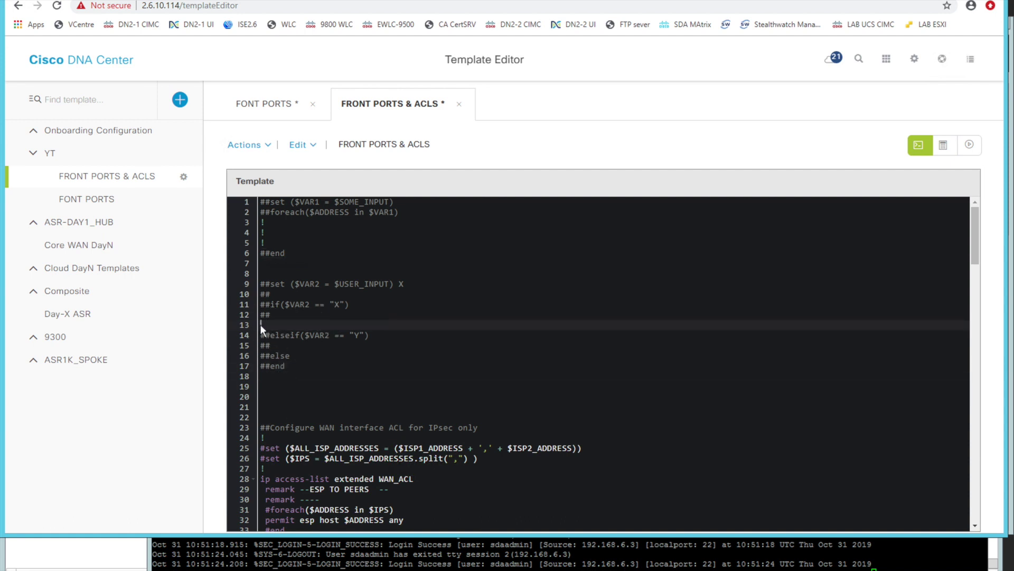
key(BackSpace)
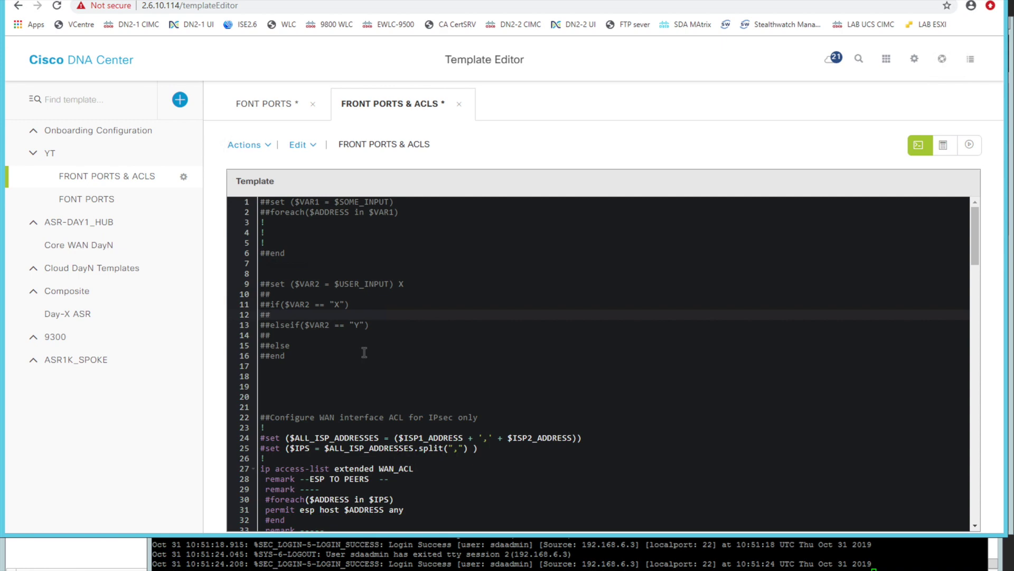
- Review the code down to the PORT_PER_MODEL section and examine its $MODEL = $MODEL_ROUTER assignment
scroll(364, 353, down, 2)
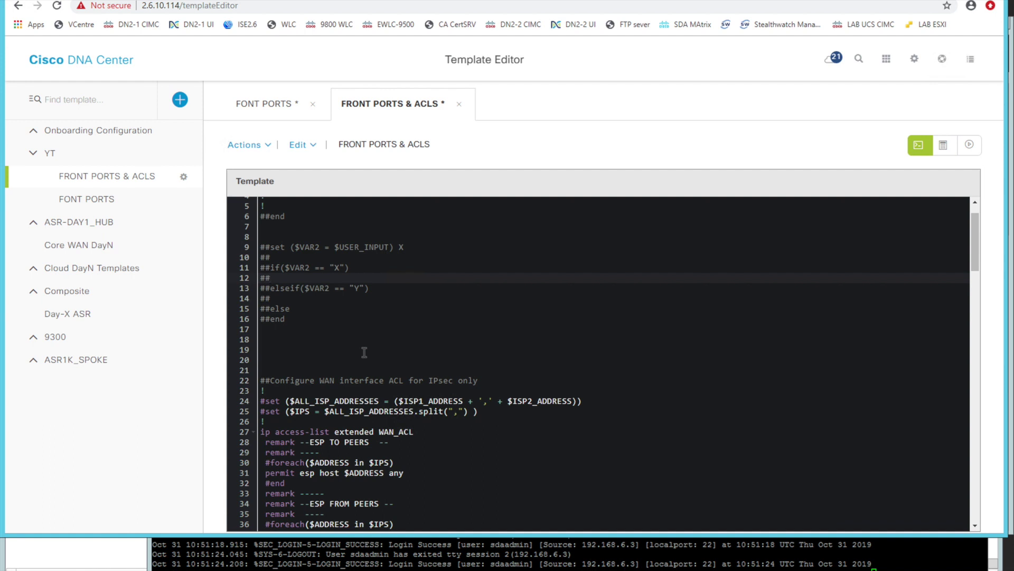
drag(272, 235, 305, 339)
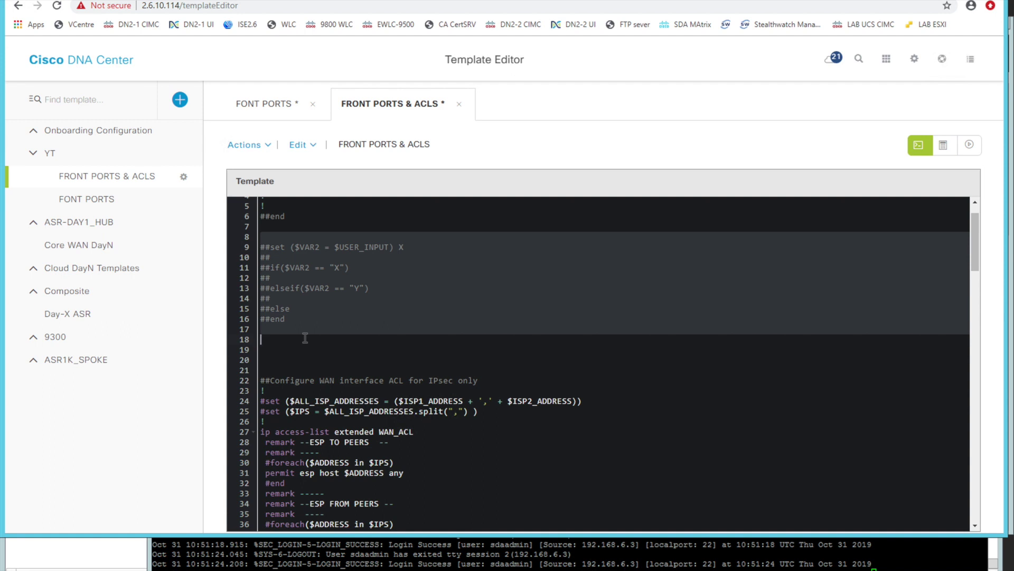
scroll(305, 338, down, 7)
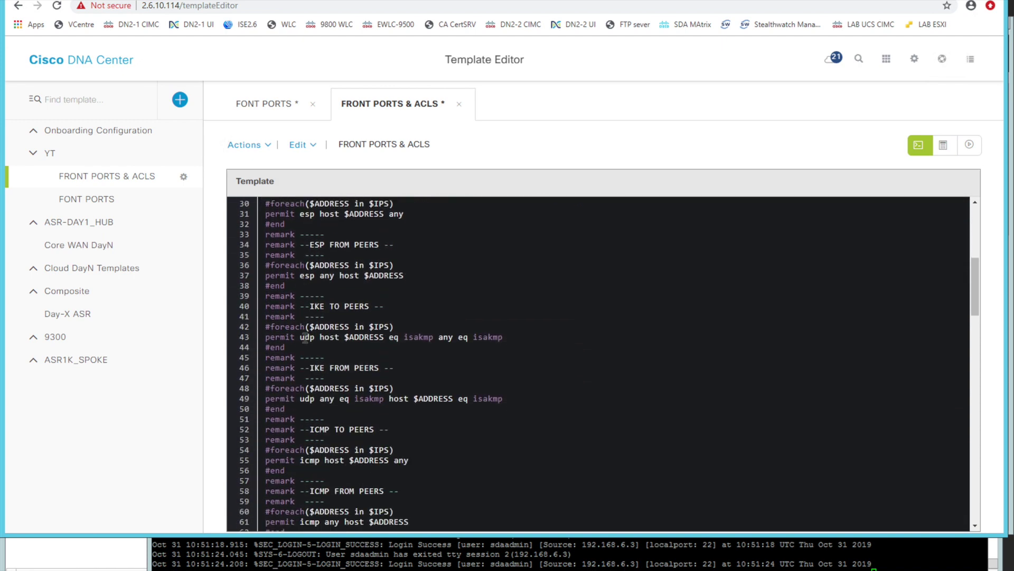
scroll(305, 338, down, 6)
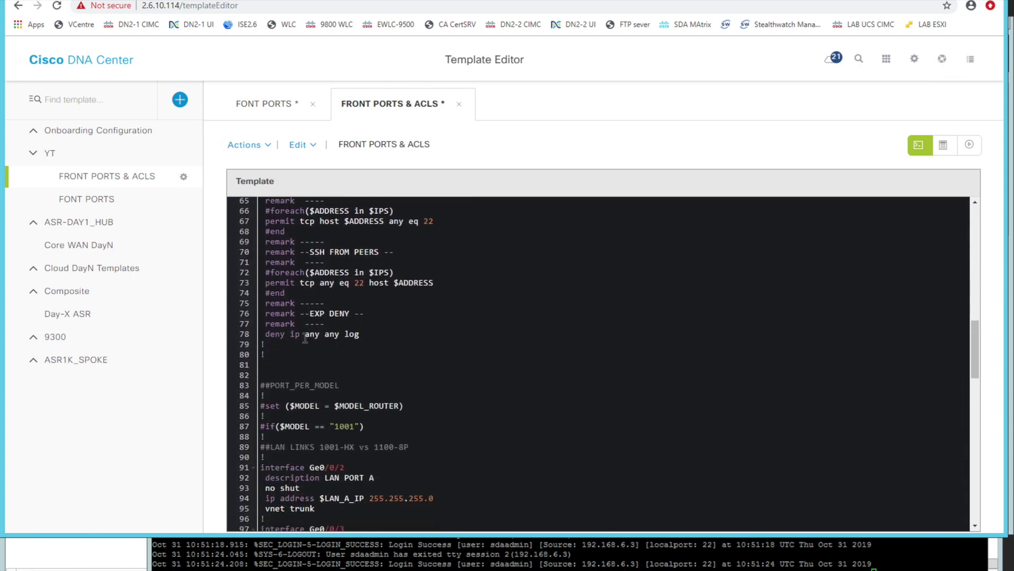
click(269, 339)
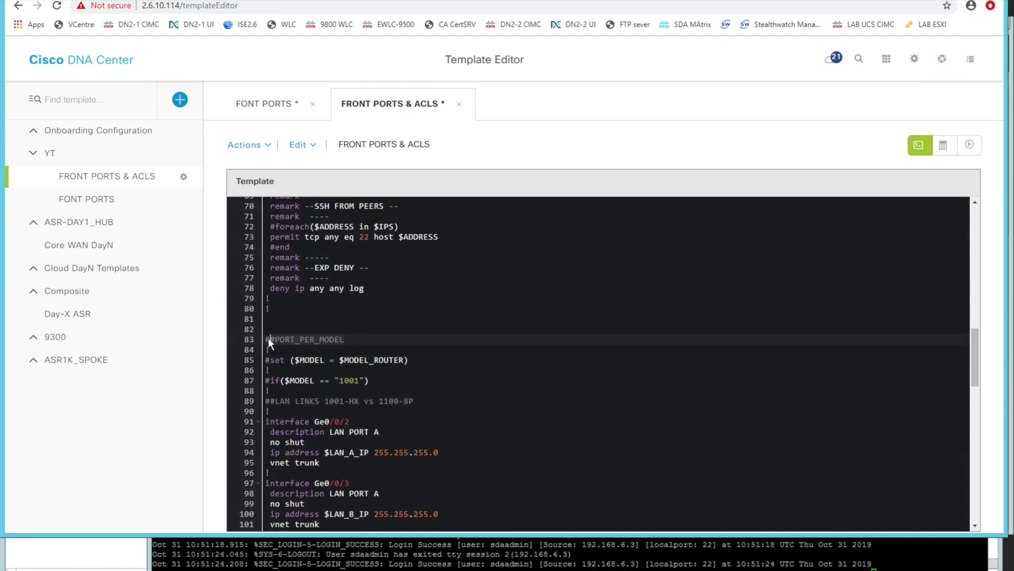
click(415, 325)
scroll(370, 317, down, 2)
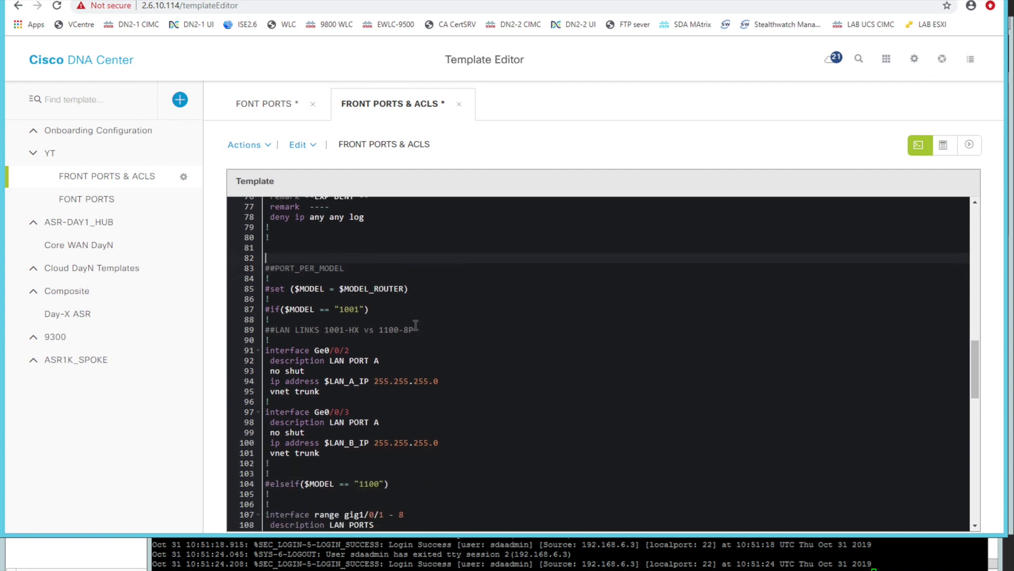
click(304, 288)
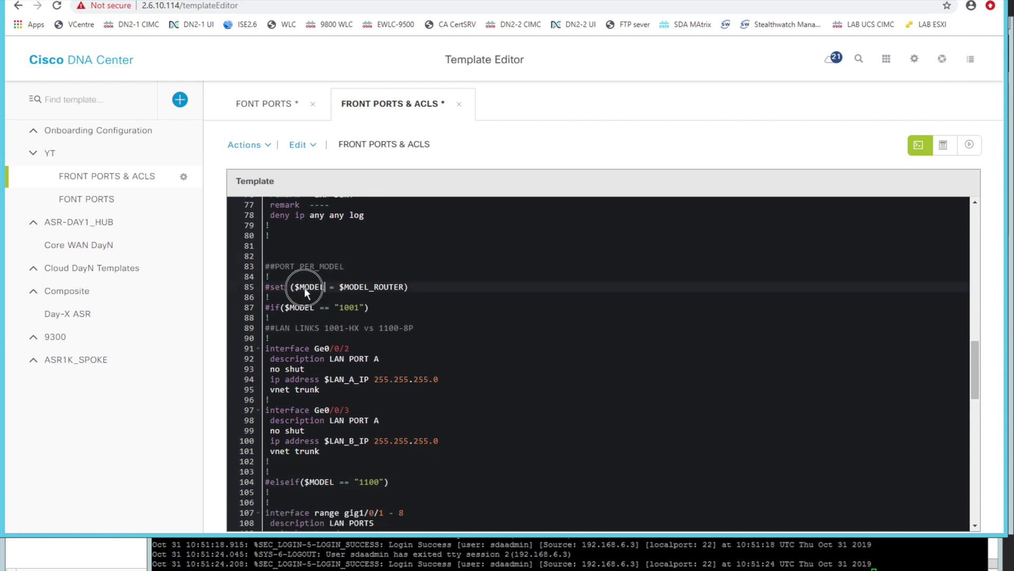
click(349, 288)
click(406, 287)
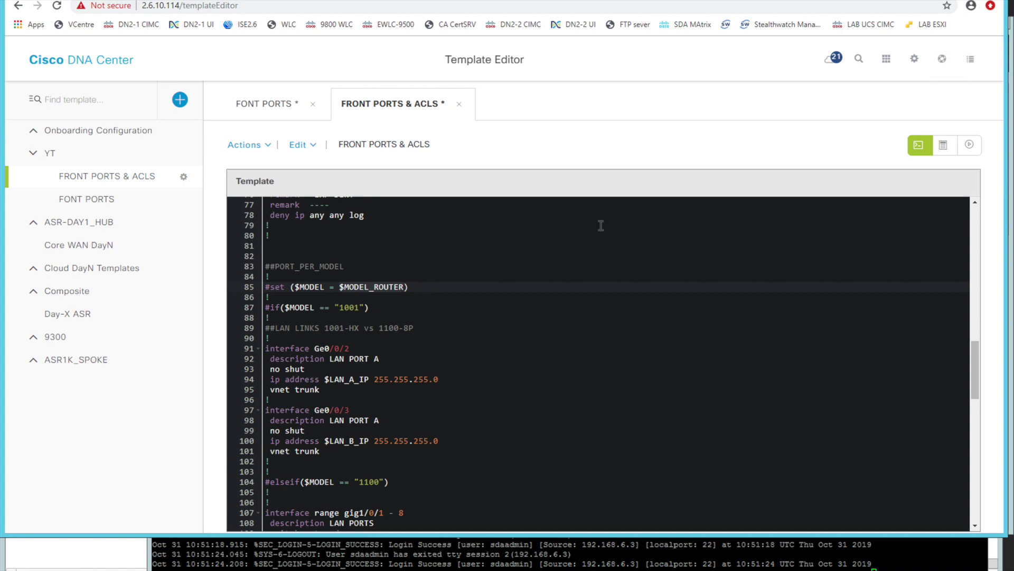
- Save the template, open its input form and set 1100 as the default value of the MODEL_ROUTER selection
click(941, 151)
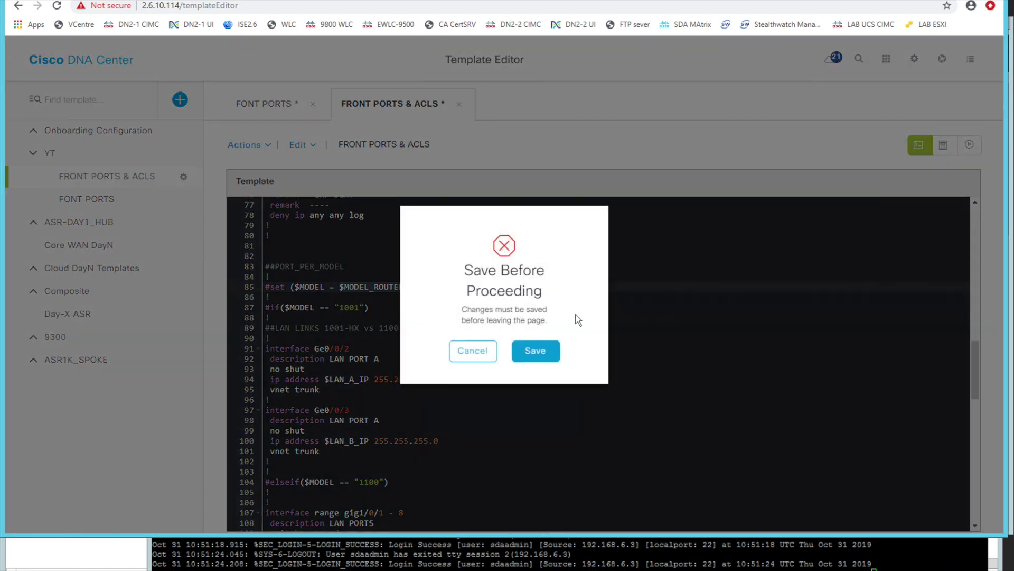
click(536, 351)
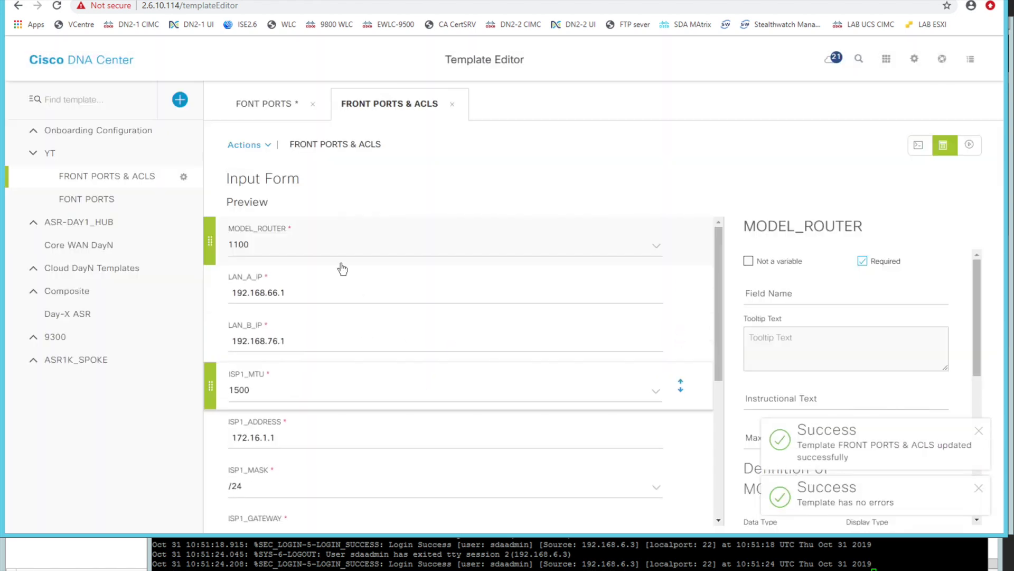
click(324, 239)
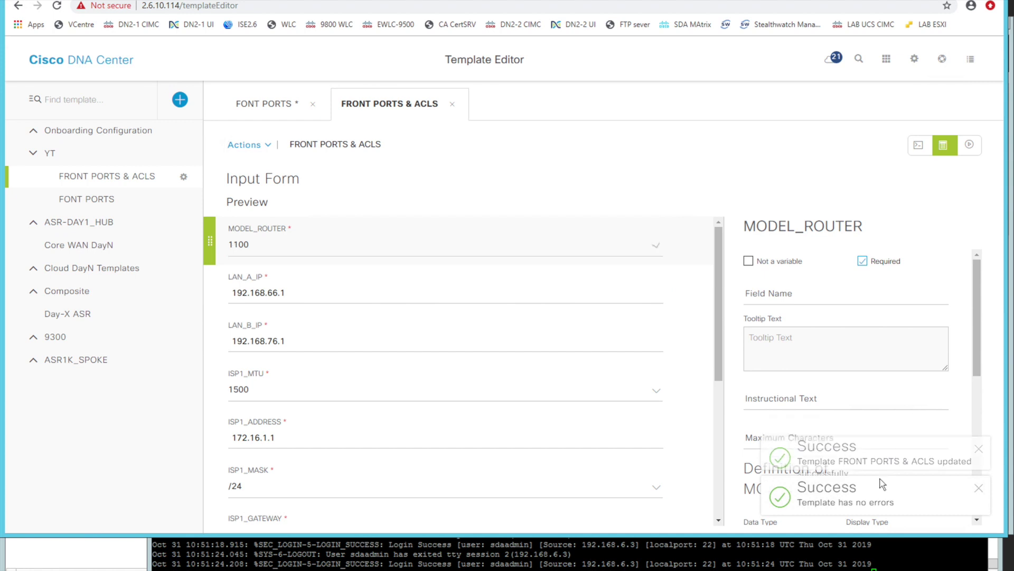
scroll(876, 478, down, 5)
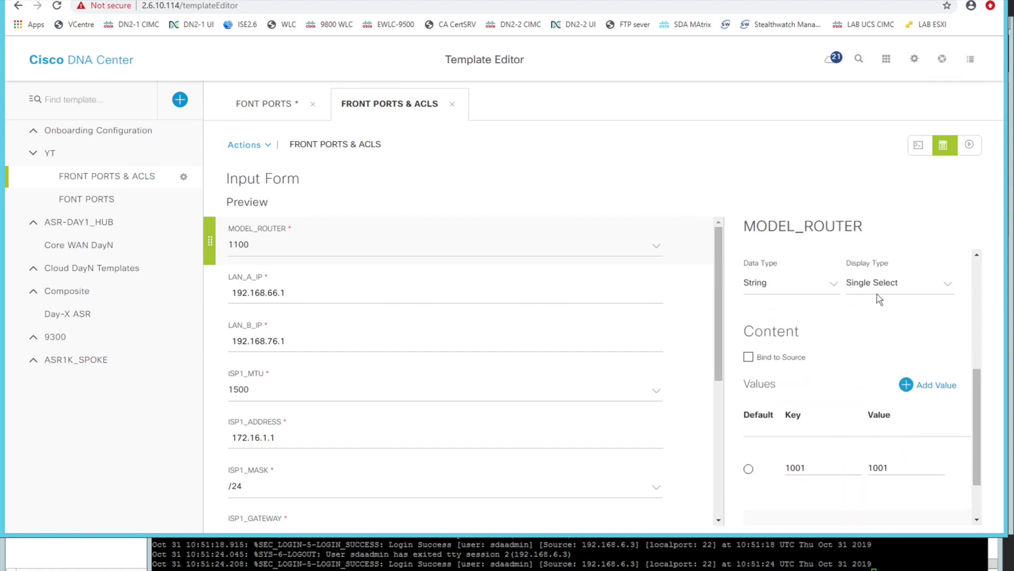
scroll(855, 379, down, 1)
click(749, 400)
click(749, 472)
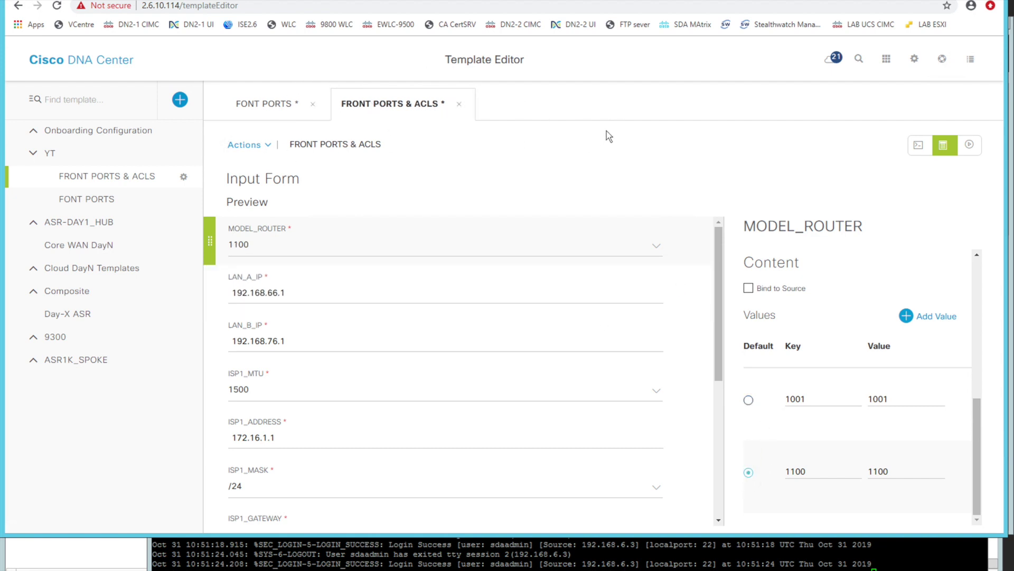
- Save the input form changes and return to the PORT_PER_MODEL section of the template code
click(917, 150)
click(540, 349)
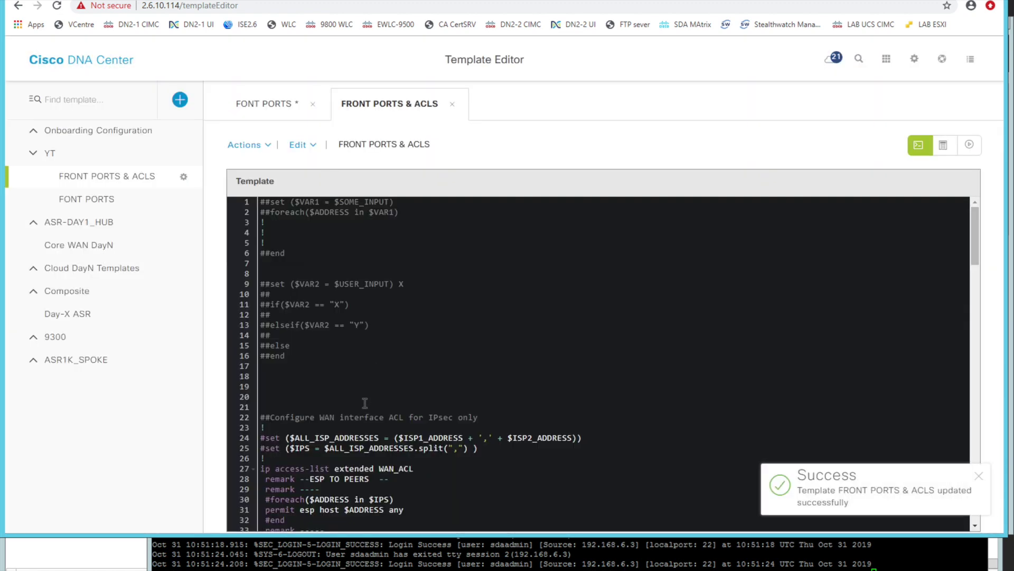
scroll(364, 391, down, 15)
scroll(365, 401, down, 2)
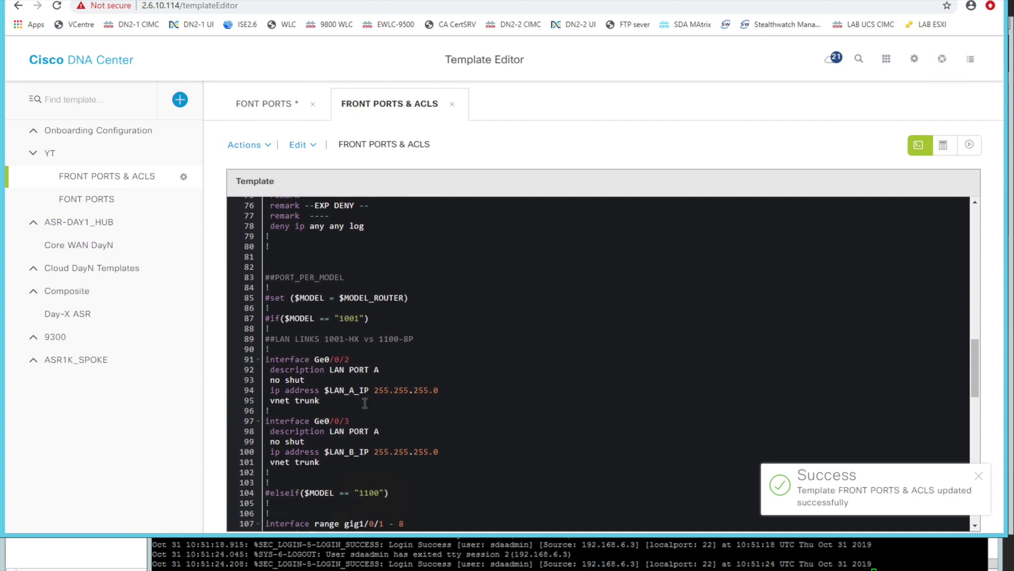
- Trace the $MODEL conditional from the "1001" interface block through the "1100" block to the lines after #end
drag(271, 294, 370, 295)
click(373, 295)
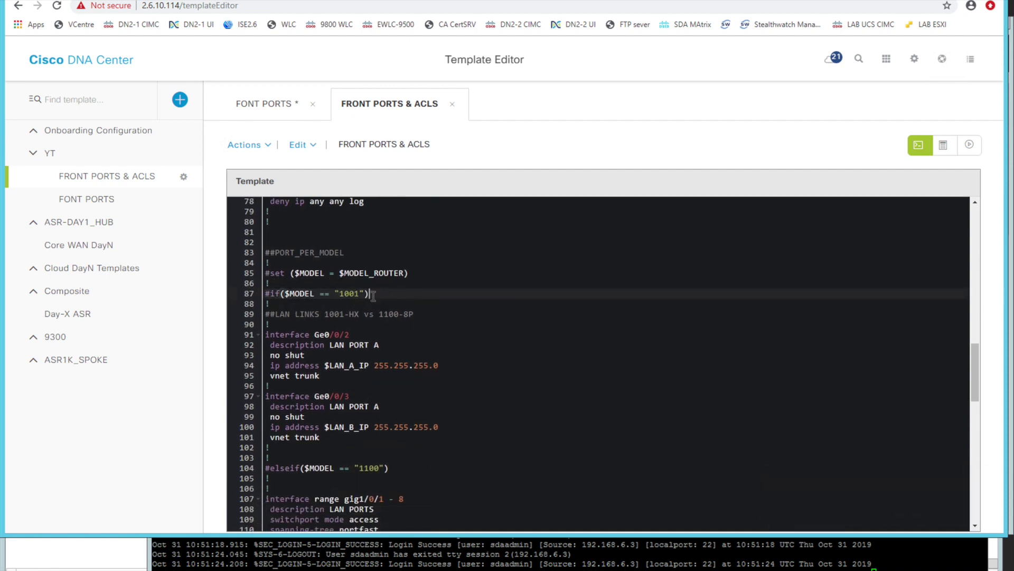
drag(321, 442, 401, 329)
scroll(401, 333, down, 3)
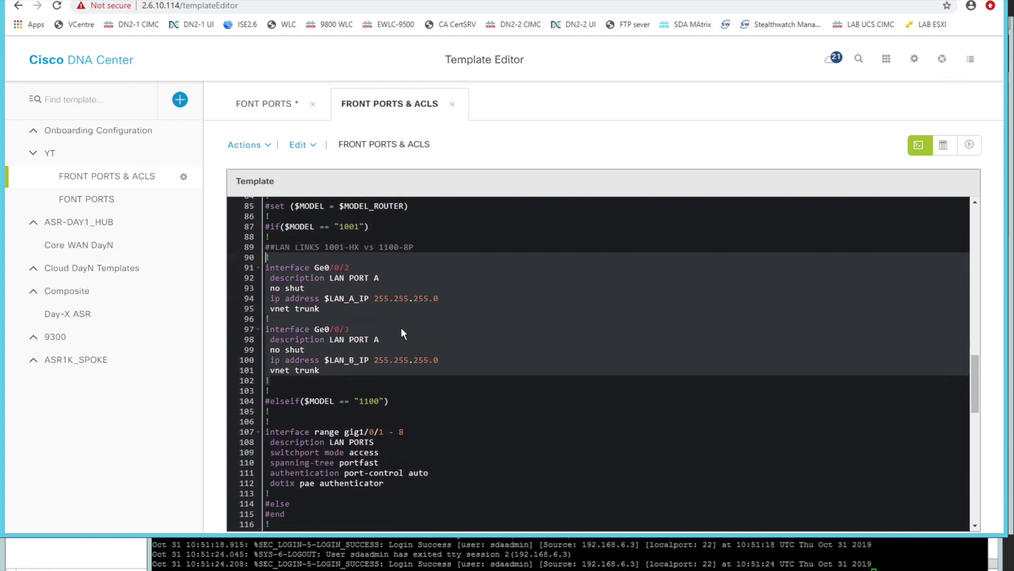
drag(333, 374, 356, 462)
scroll(358, 464, down, 1)
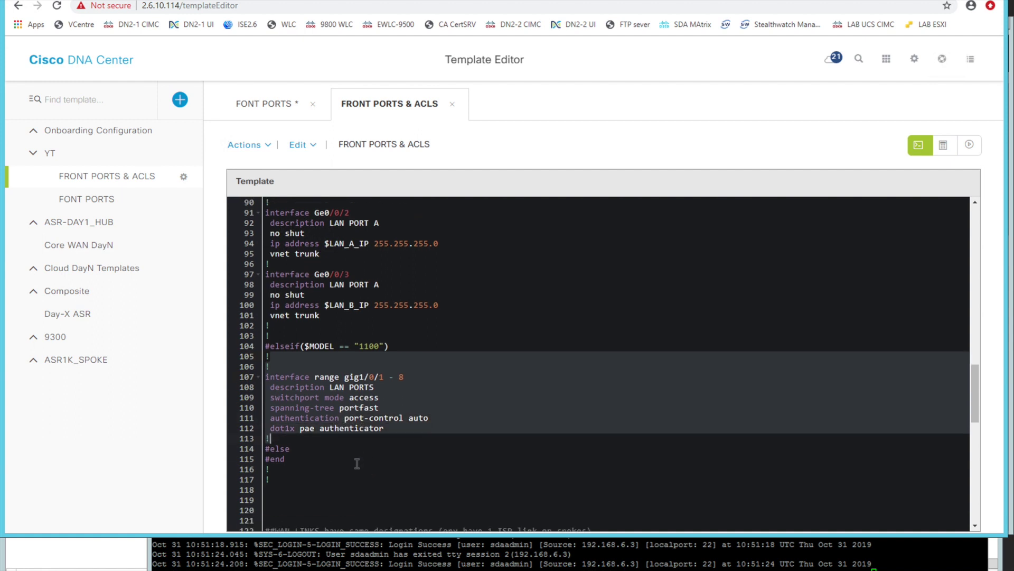
drag(295, 470, 345, 490)
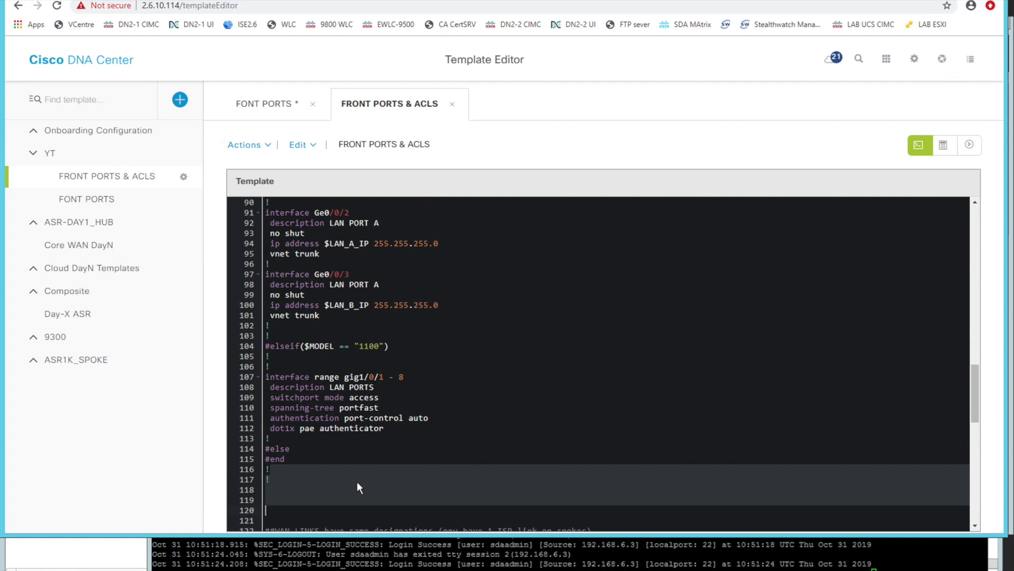
- Examine the Ge0/0/2 and Ge0/0/3 LAN interfaces configured under the $MODEL == "1001" condition
scroll(358, 487, up, 2)
scroll(358, 486, up, 2)
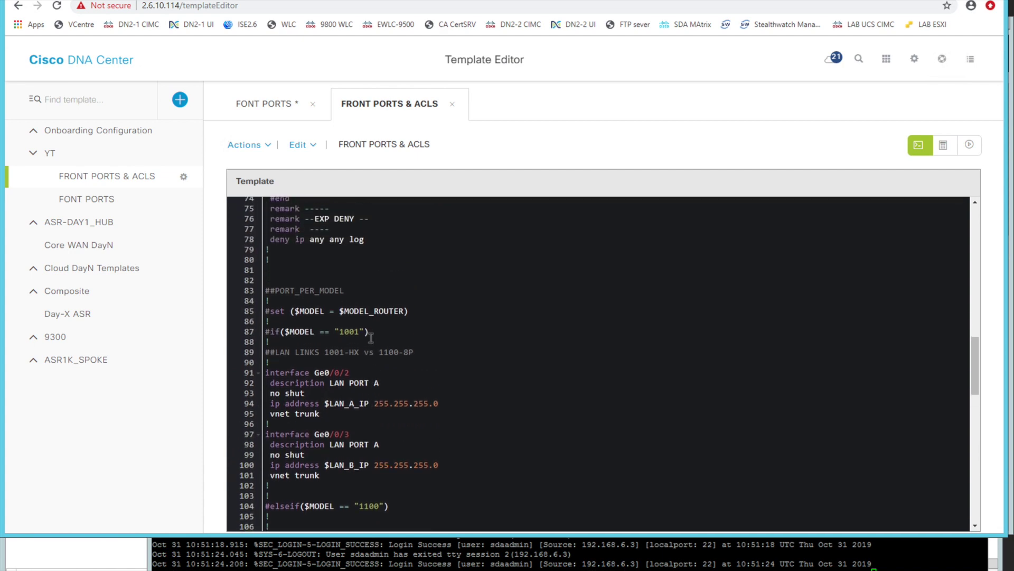
scroll(371, 337, down, 1)
click(337, 263)
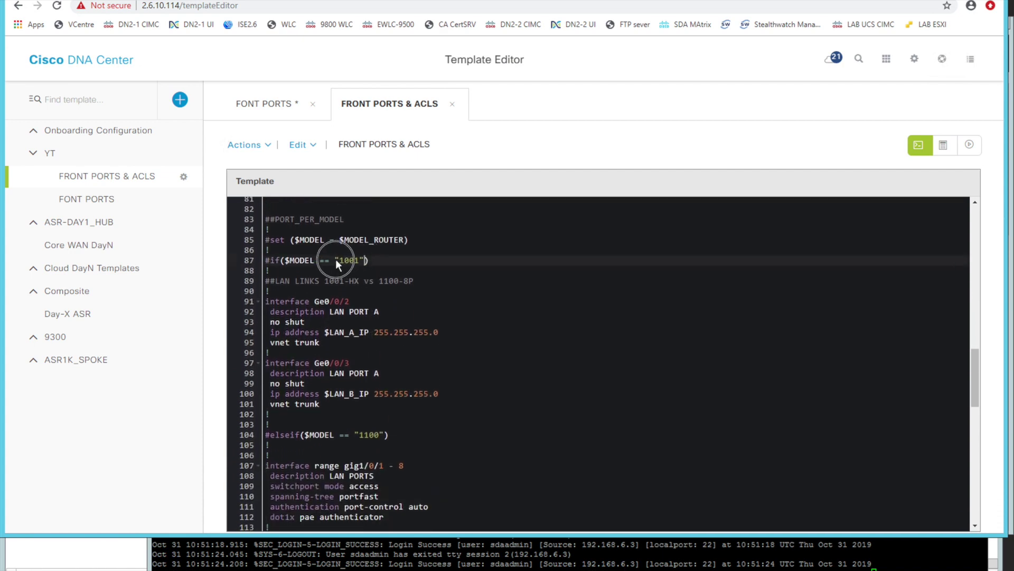
click(355, 302)
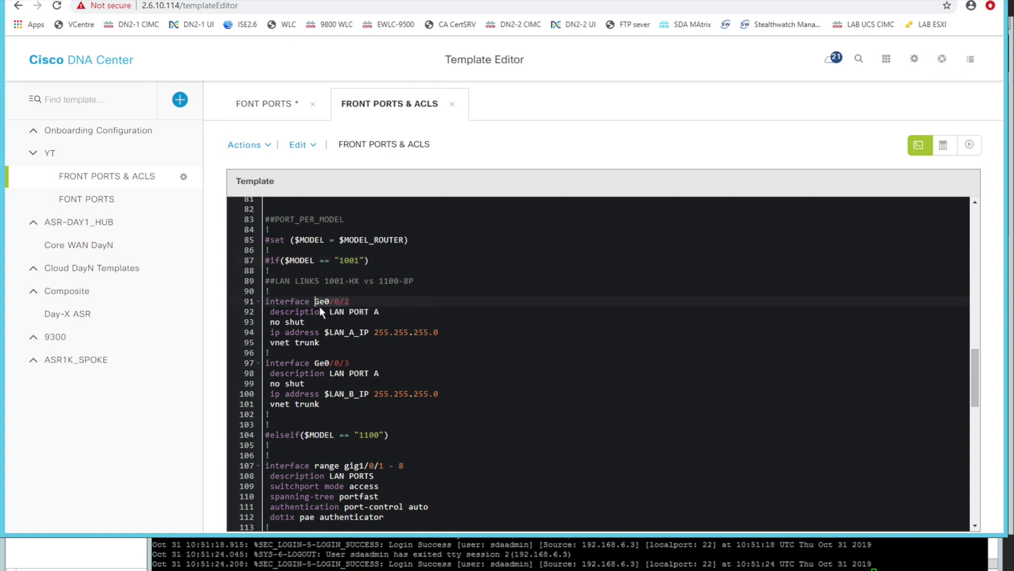
click(364, 363)
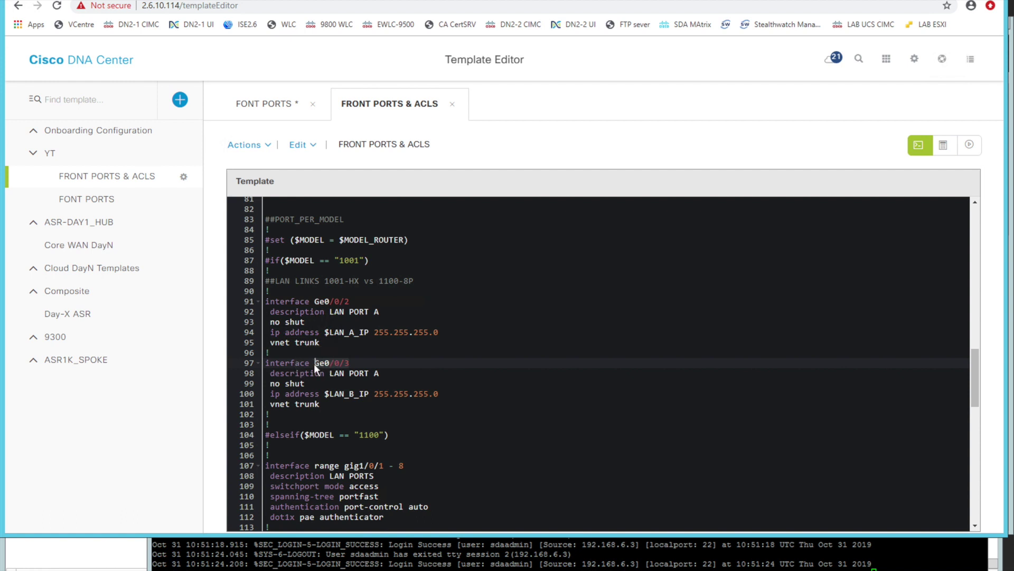
- Examine the $MODEL == "1100" branch, covering the gig1/0/1 - 8 interface range and its switchport, portfast and dot1x settings
scroll(388, 370, down, 3)
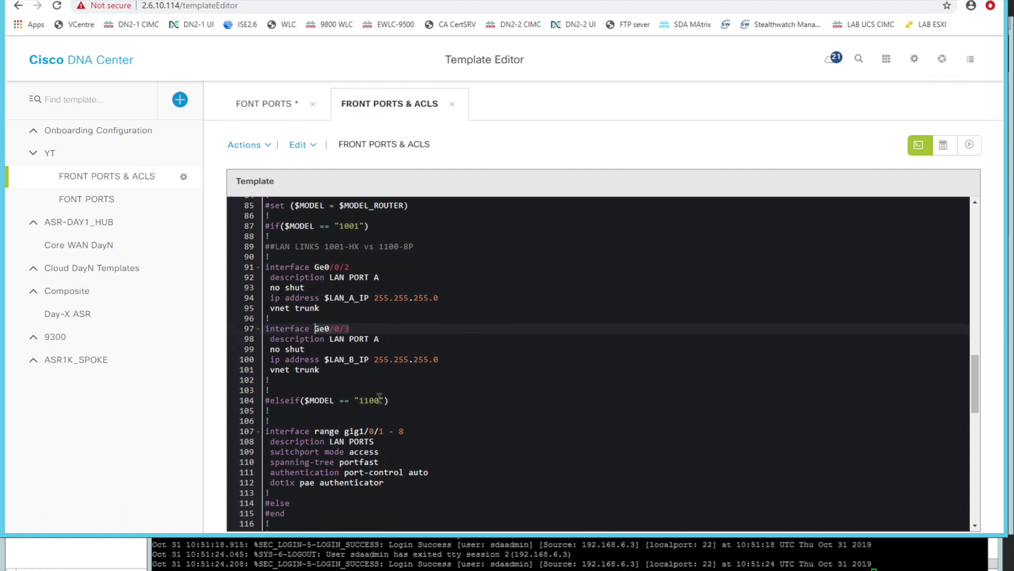
click(380, 383)
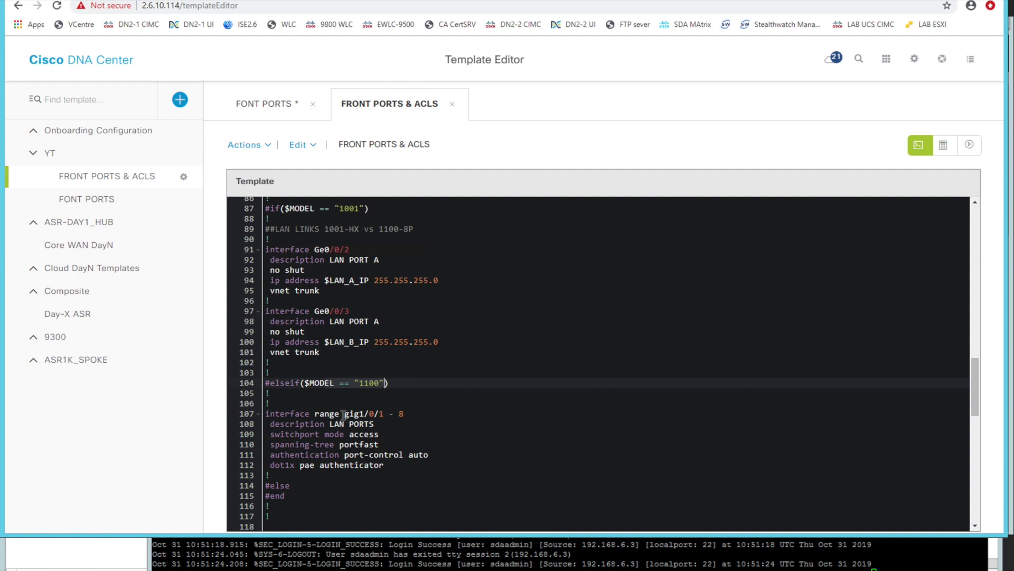
click(347, 414)
click(392, 402)
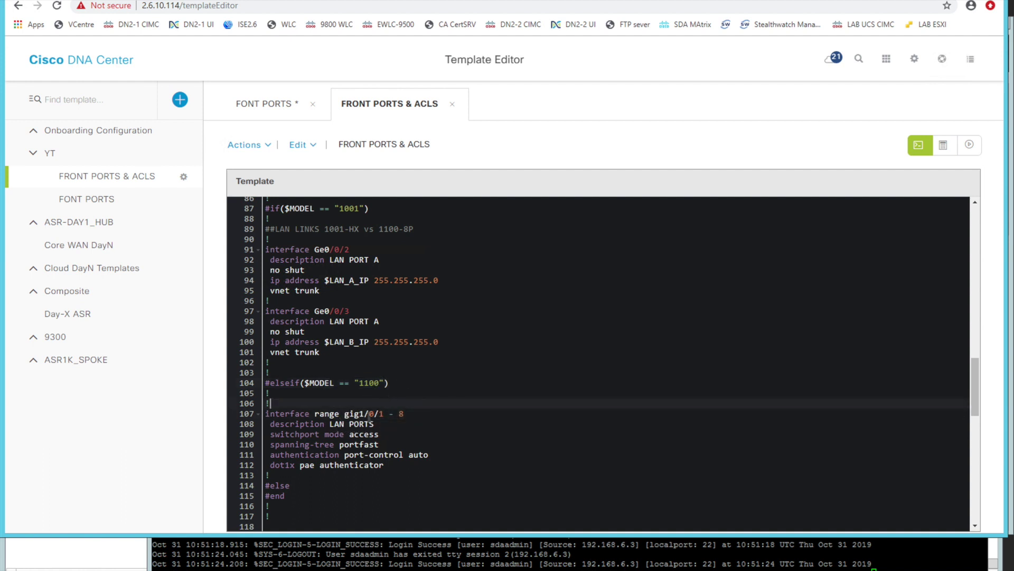
click(361, 414)
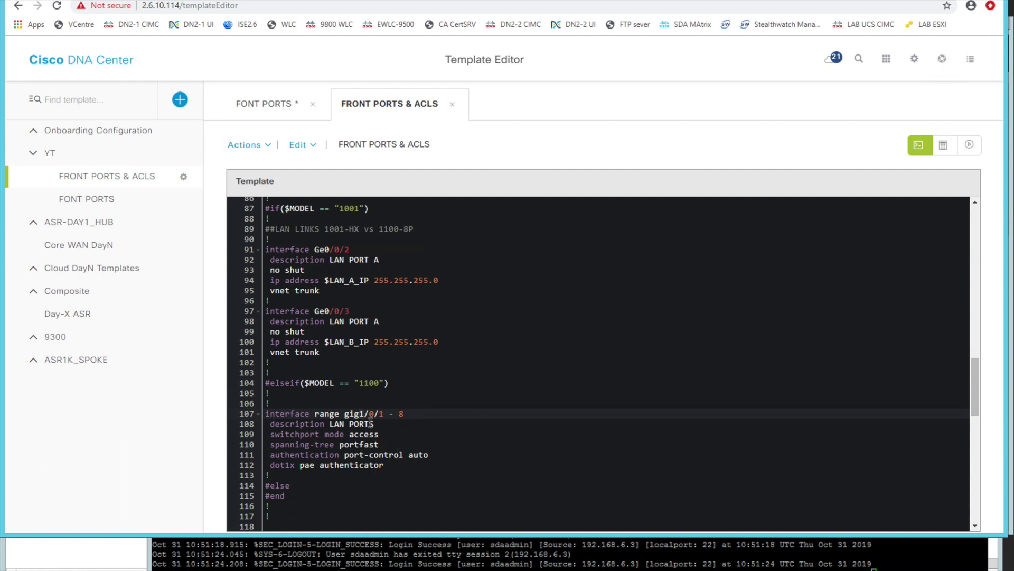
click(386, 465)
drag(370, 465, 268, 423)
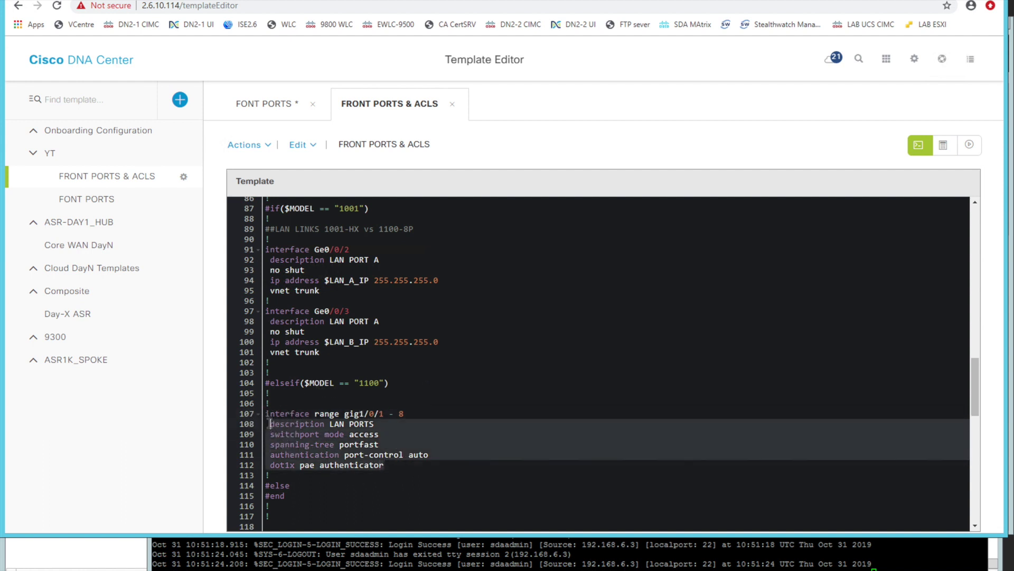
click(362, 426)
drag(397, 465, 268, 417)
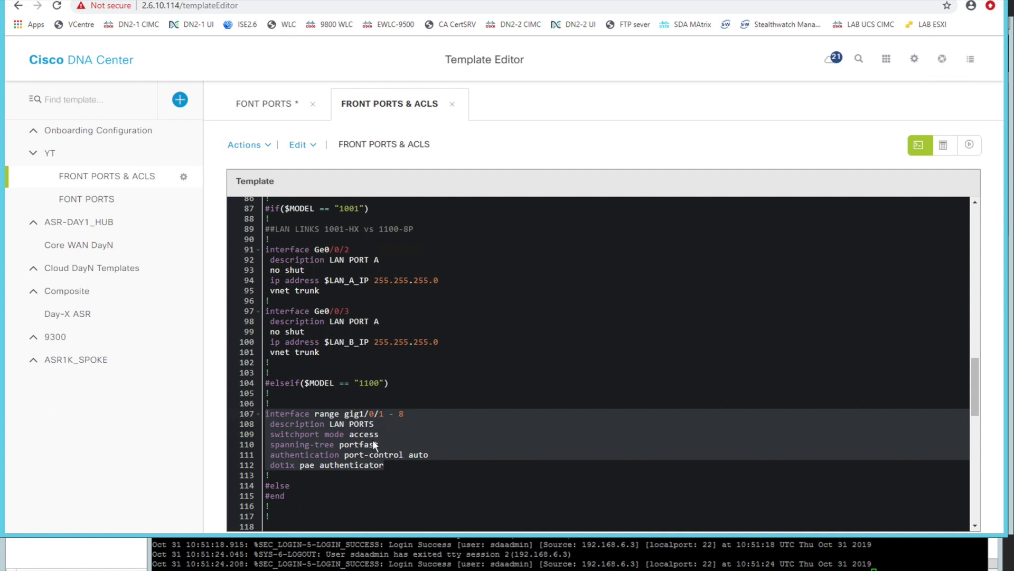
scroll(410, 427, up, 2)
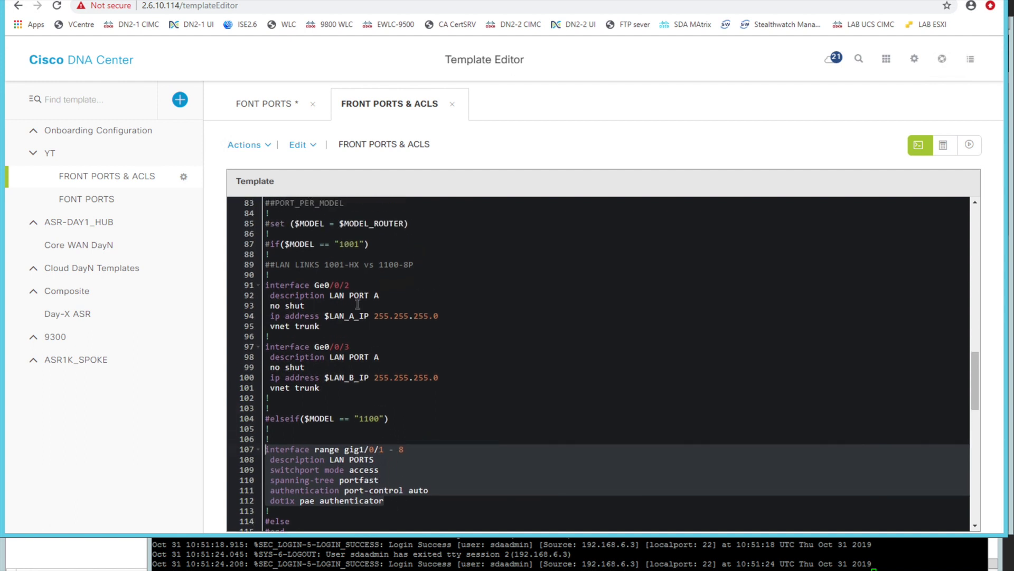
- Review the PORT_PER_MODEL section from the #set ($MODEL = $MODEL_ROUTER) line through the "1001" and "1100" interface blocks
scroll(320, 309, up, 1)
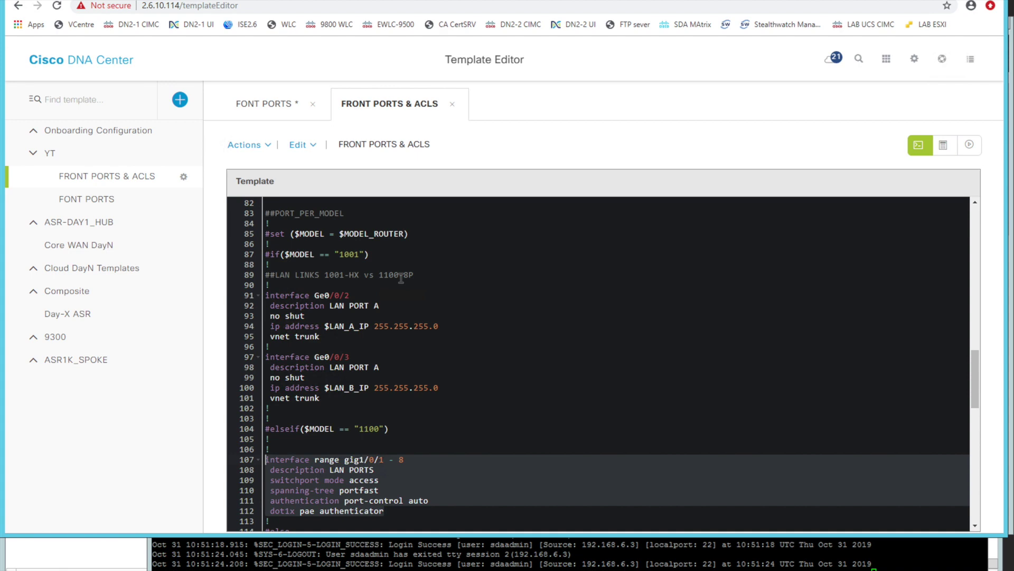
click(275, 247)
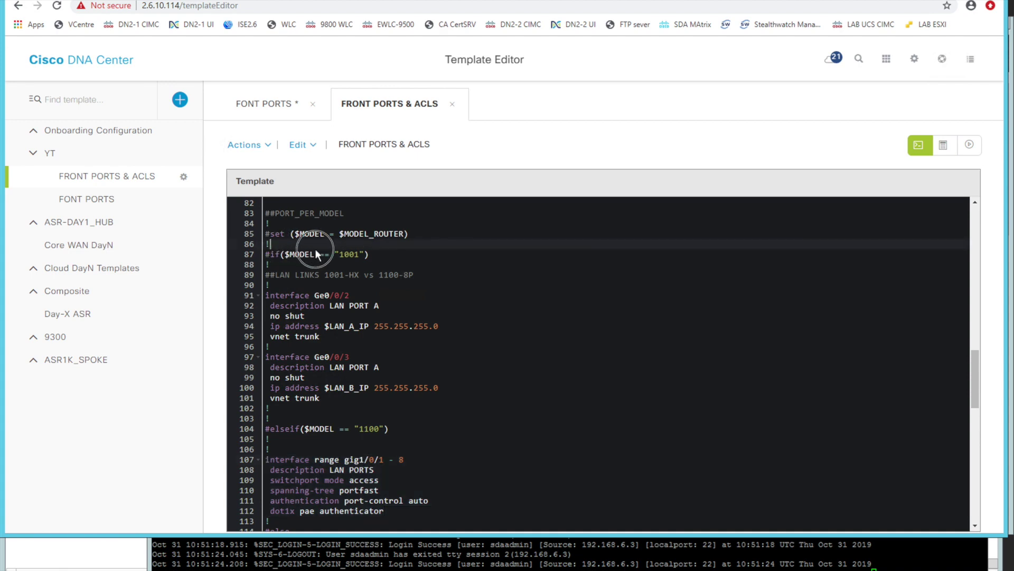
click(410, 234)
key(Home)
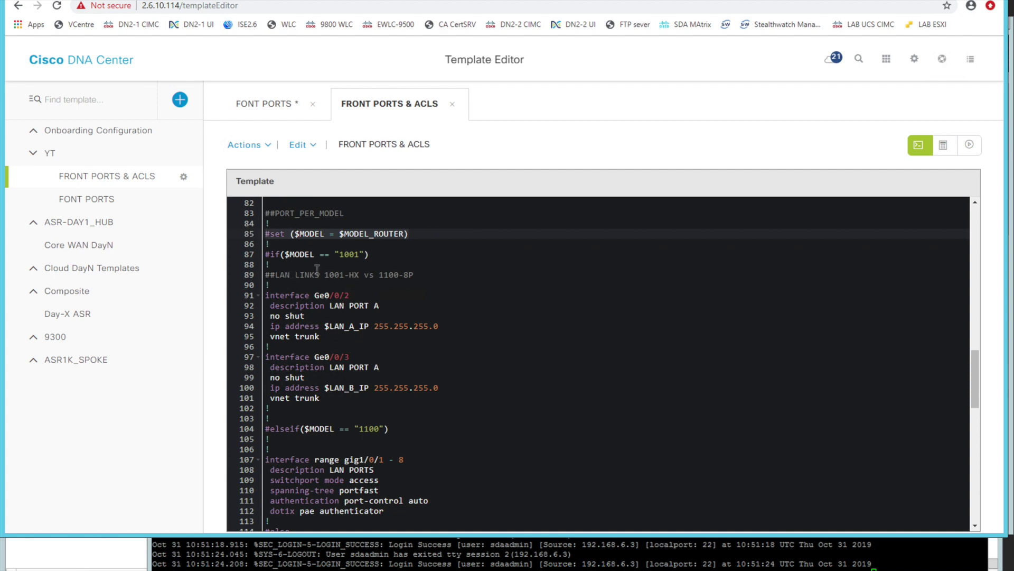
drag(316, 277, 318, 476)
scroll(341, 405, down, 1)
scroll(318, 476, down, 5)
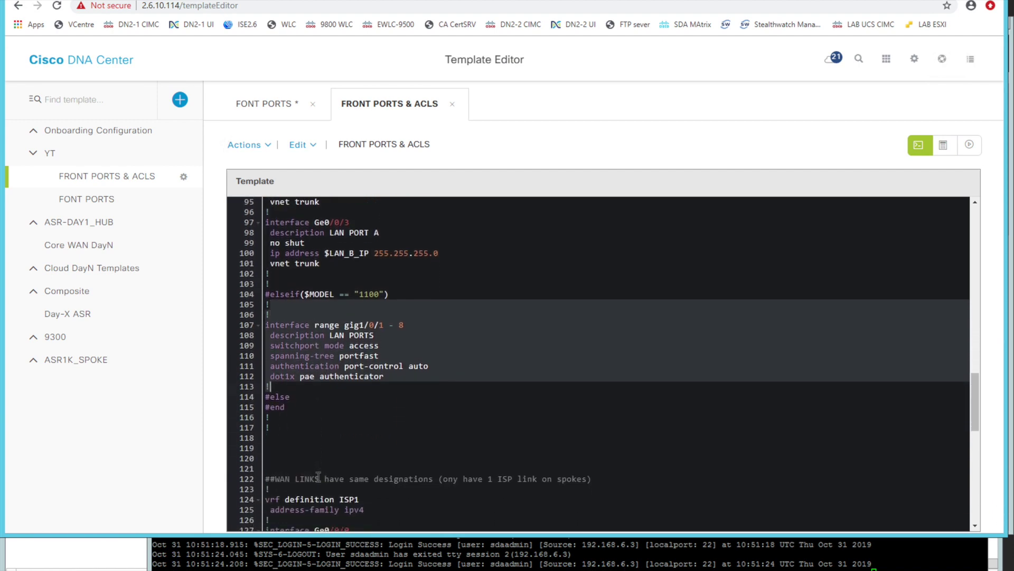
- Examine the WAN LINKS section, covering interface Ge0/0/0 with $ISP1_MTU and subinterface Ge0/0/0.40 with $ISP1_ADDRESS
scroll(332, 379, down, 4)
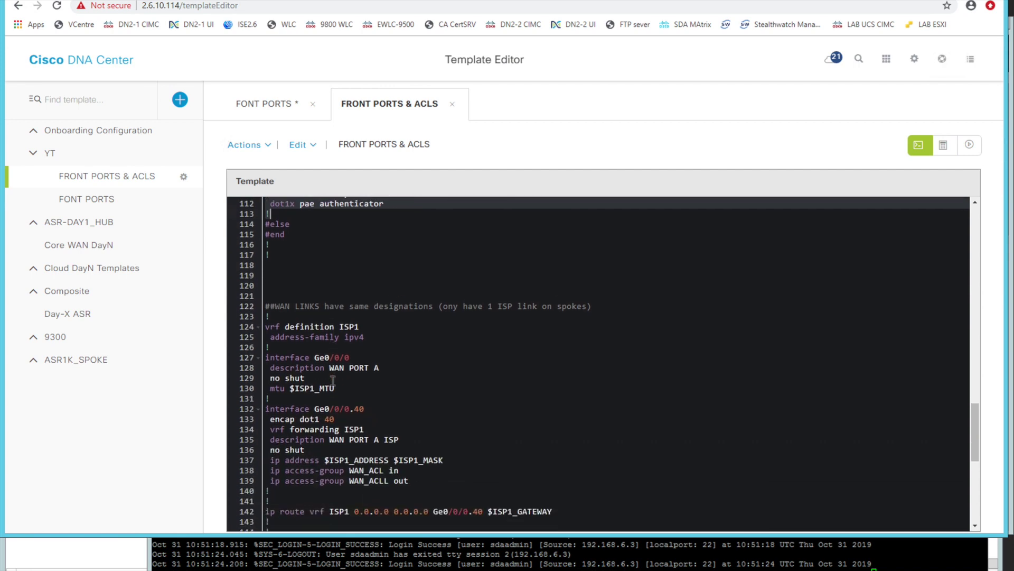
scroll(332, 379, down, 1)
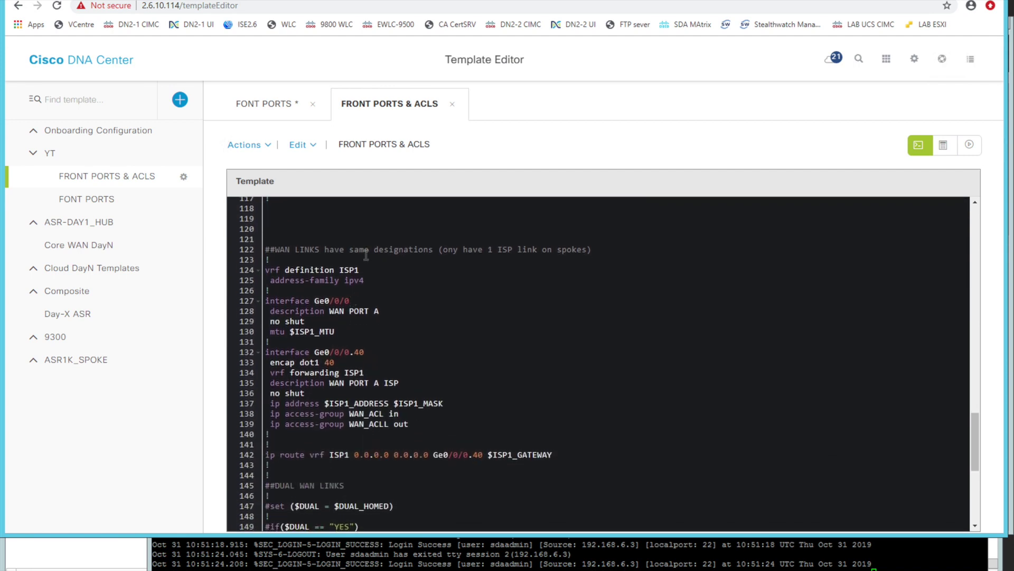
click(354, 301)
click(313, 301)
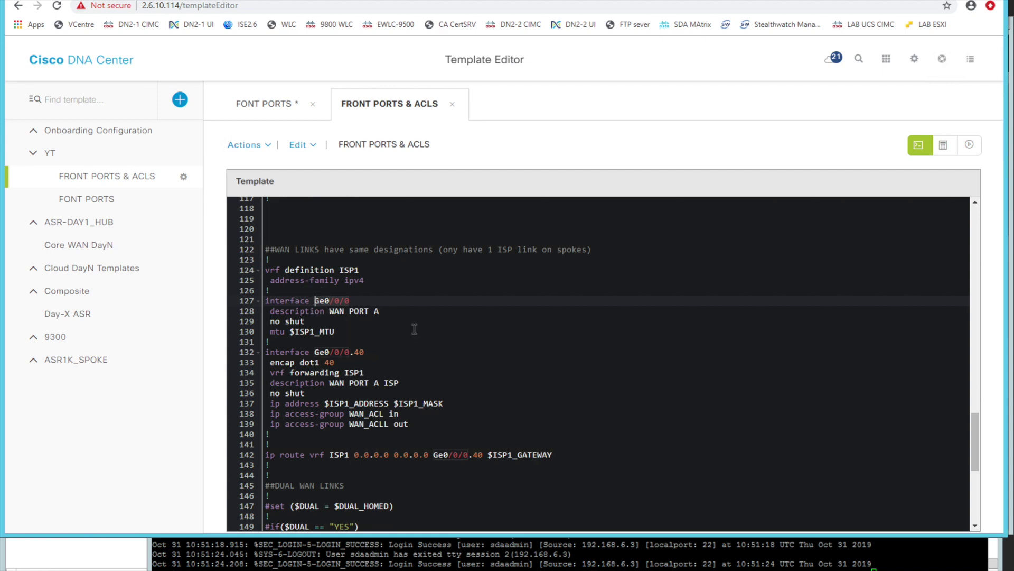
click(378, 328)
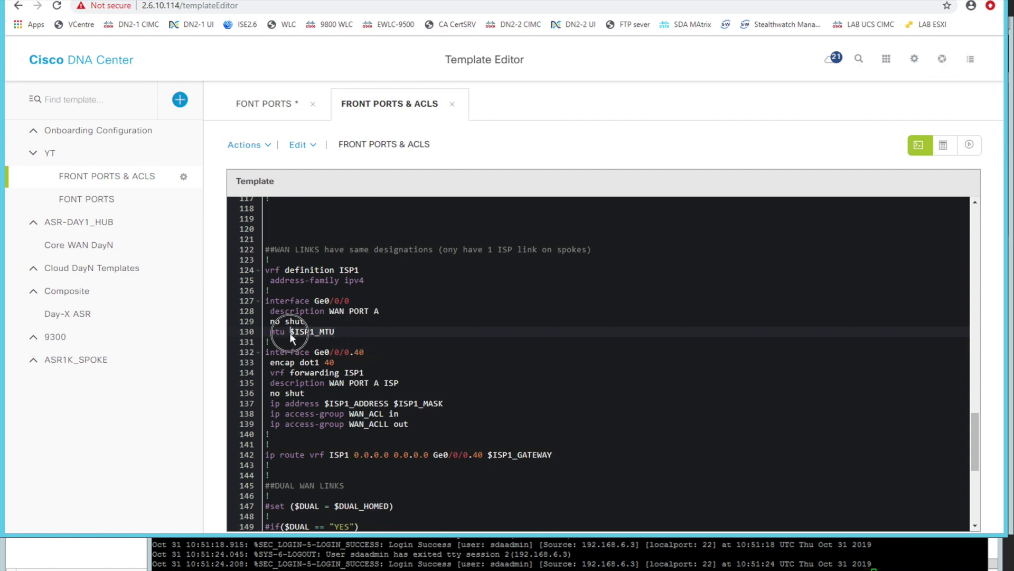
scroll(394, 333, down, 2)
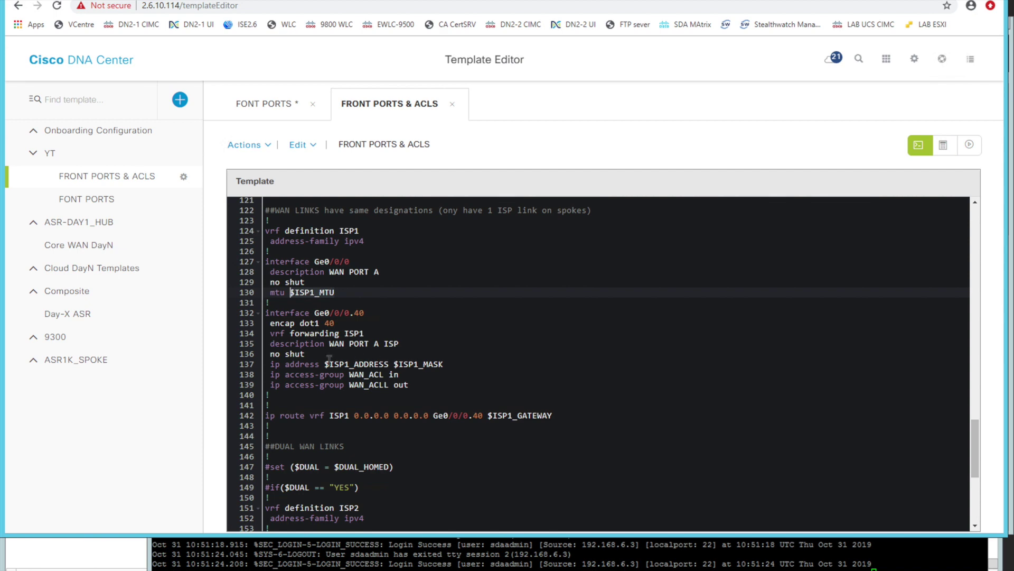
click(336, 364)
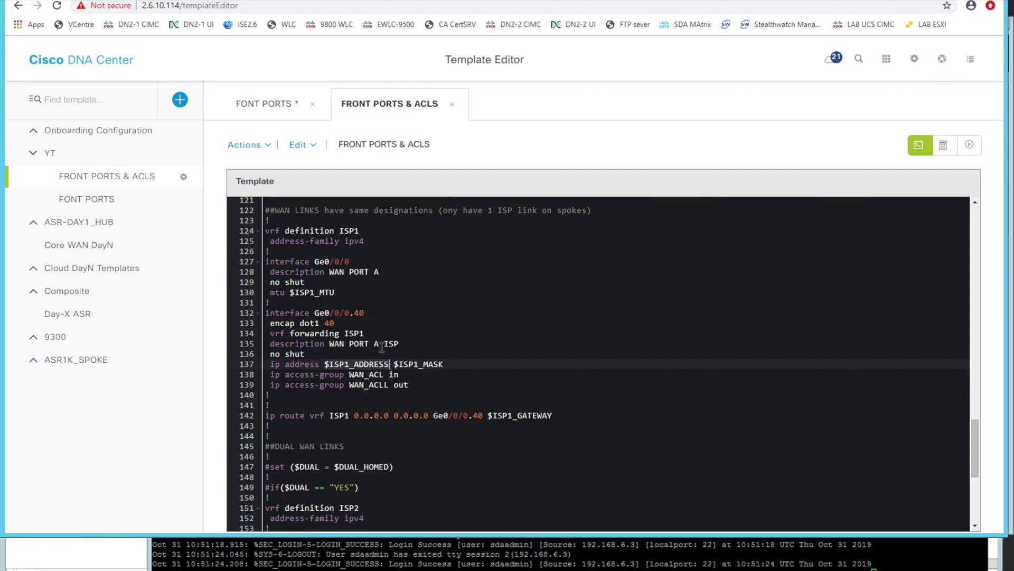
- Check where $ISP1_ADDRESS and $ISP2_ADDRESS are used in the #set line for $ALL_ISP_ADDRESSES above the WAN ACL
scroll(381, 347, up, 15)
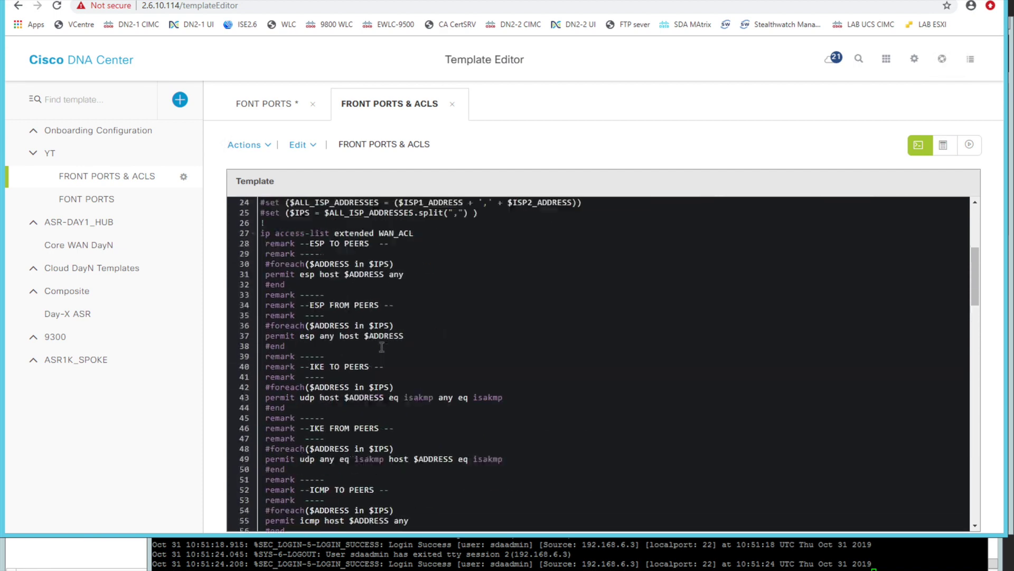
click(404, 425)
click(568, 423)
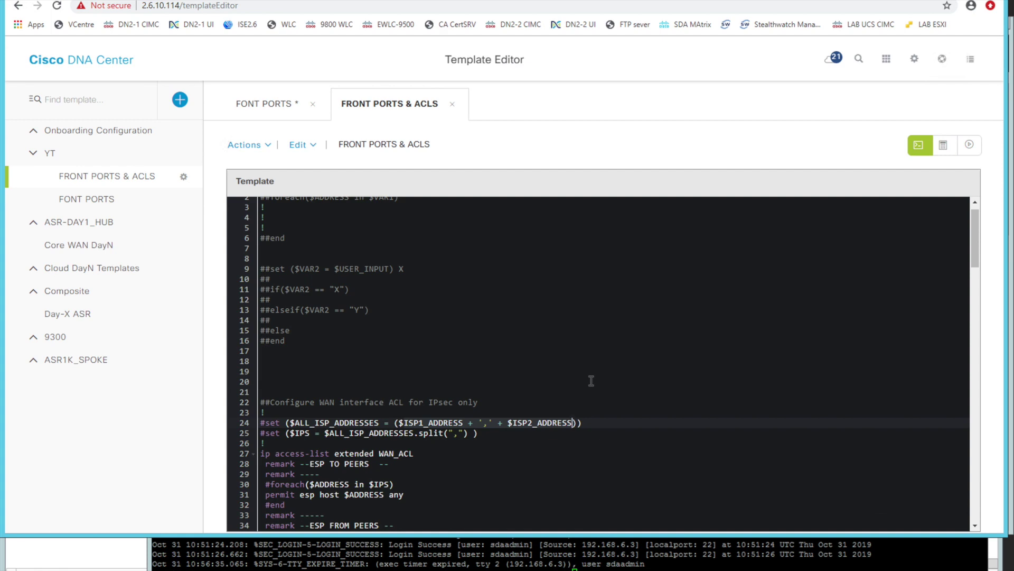
- Correct the access list name in the outbound access-group line under interface Ge0/0/0.40 to WAN_ACL
scroll(591, 381, down, 10)
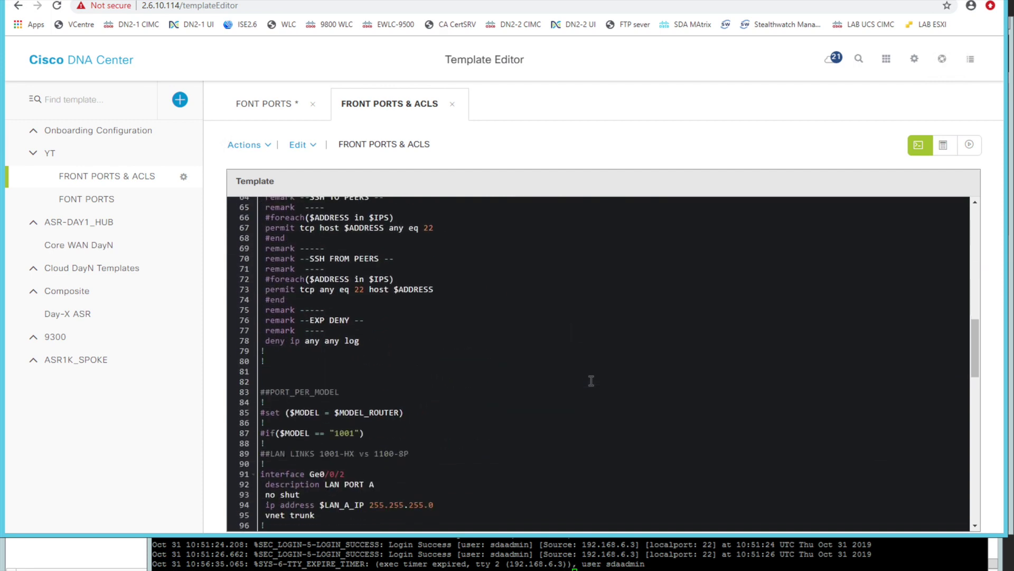
scroll(592, 380, down, 8)
scroll(592, 380, down, 2)
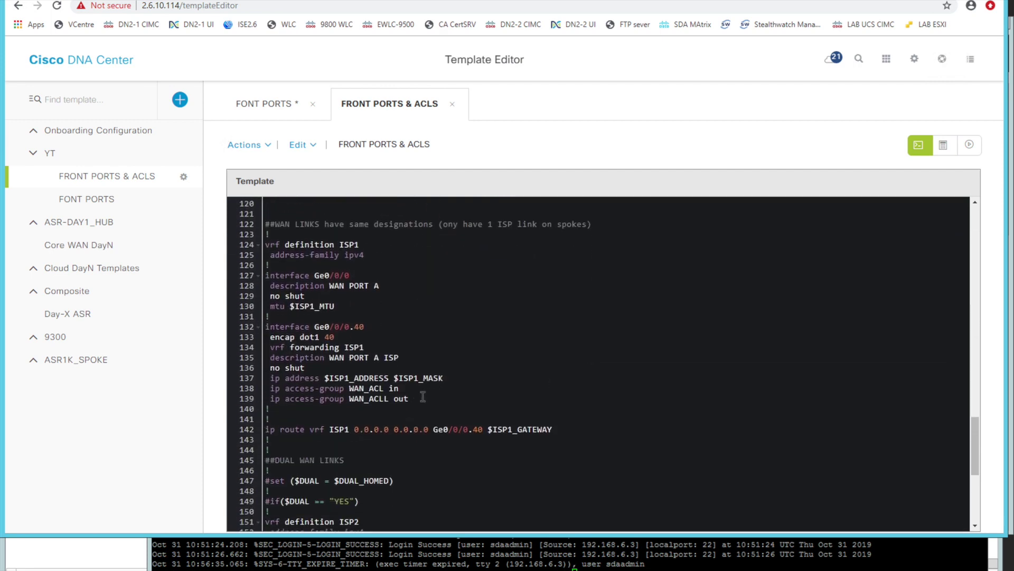
click(387, 398)
key(BackSpace)
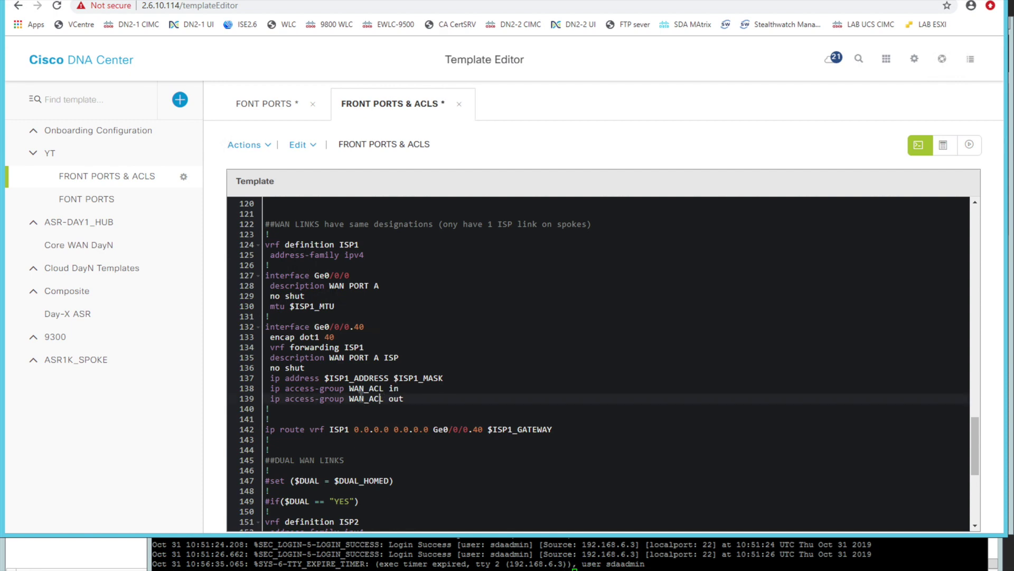
- Examine the inbound and outbound WAN_ACL access-group lines and the ISP1 default route through Ge0/0/0.40
drag(392, 385, 415, 397)
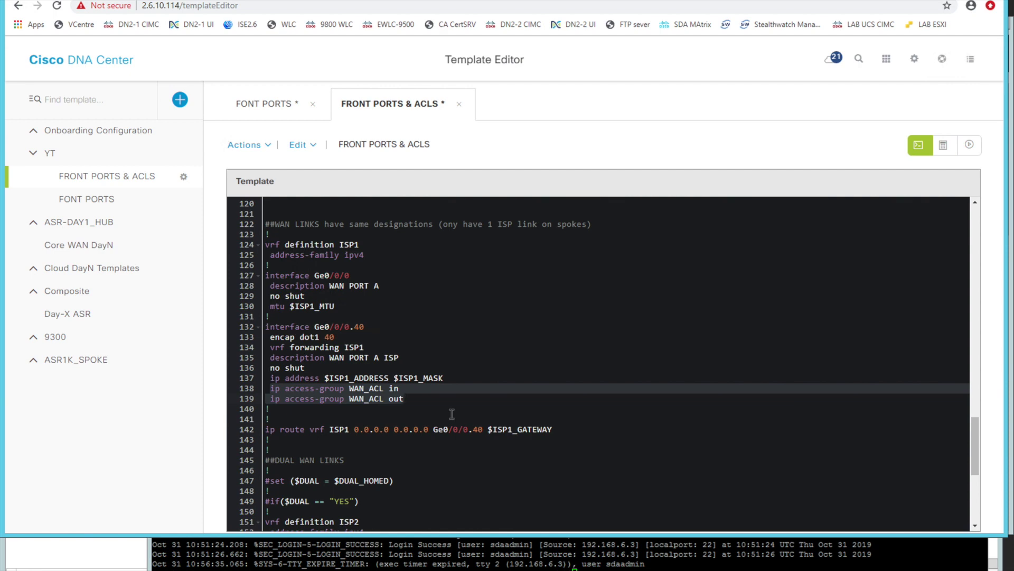
click(331, 429)
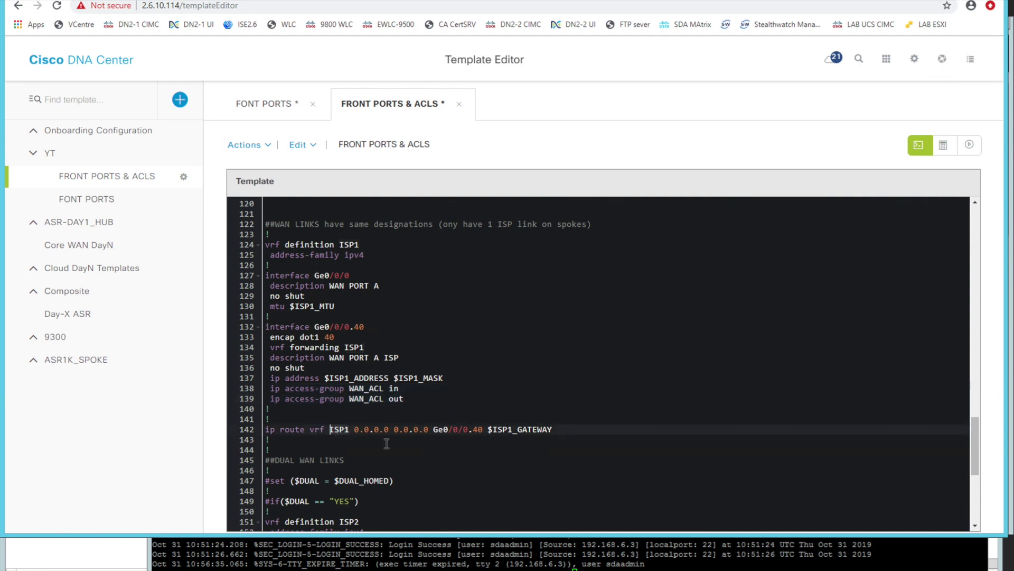
click(459, 429)
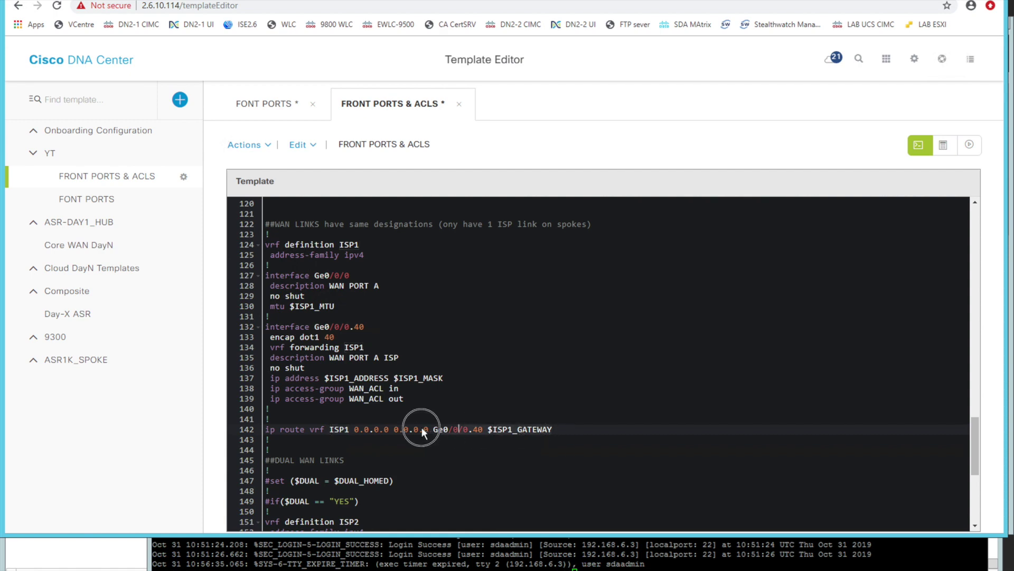
- Examine the #set line in the DUAL WAN LINKS section that assigns $DUAL_HOMED to $DUAL
scroll(433, 397, down, 3)
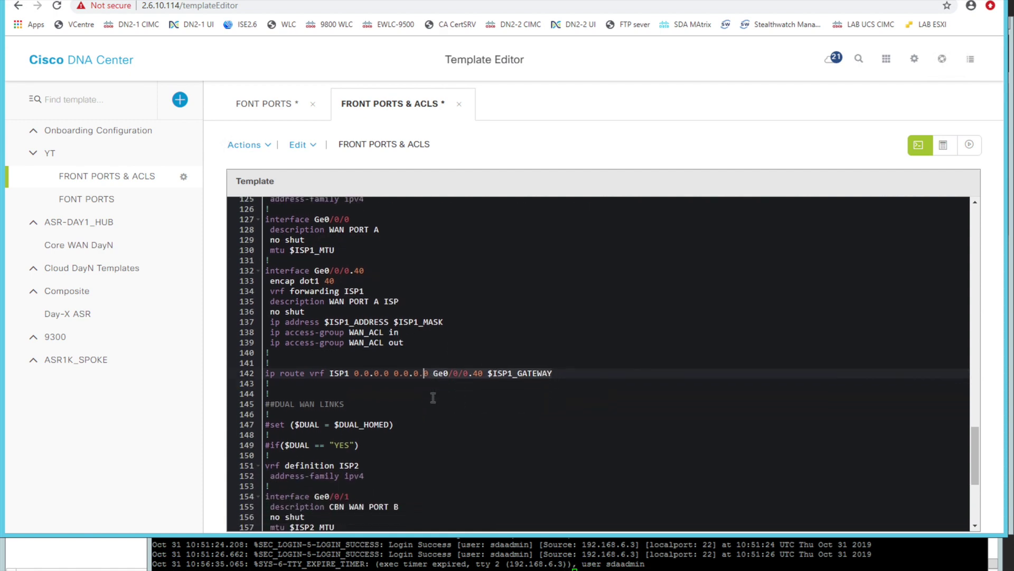
scroll(433, 397, down, 4)
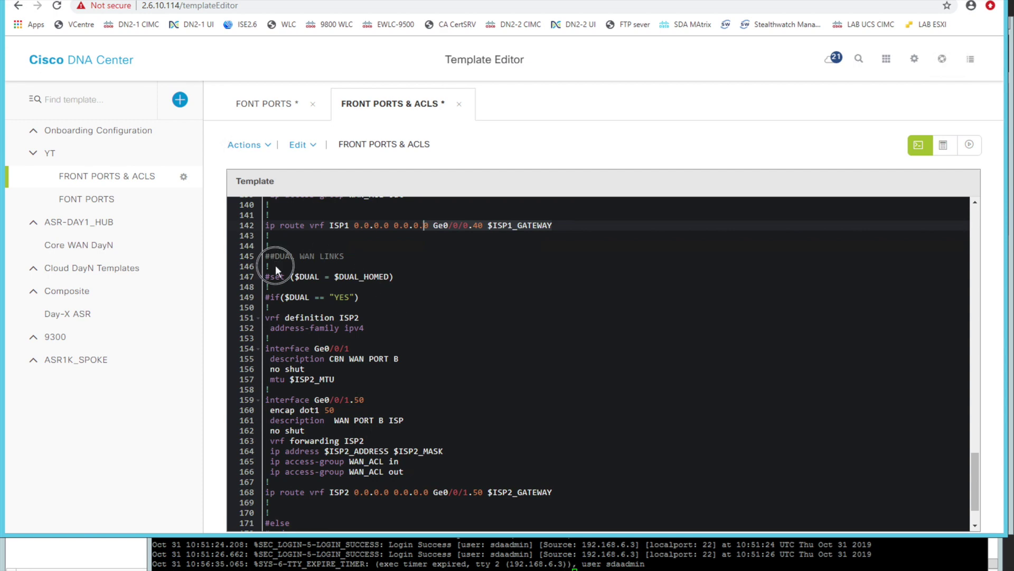
click(425, 279)
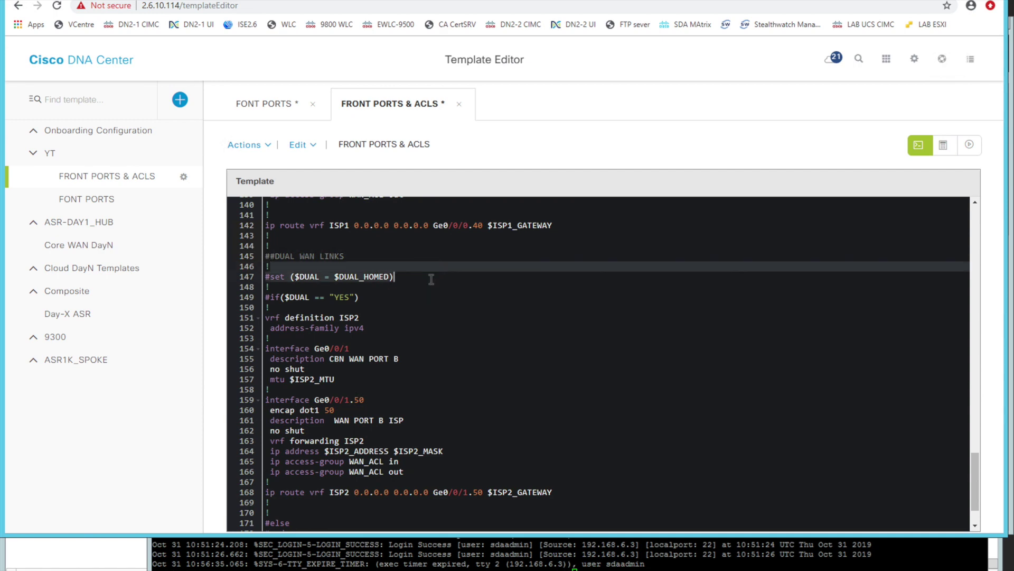
click(319, 277)
click(354, 276)
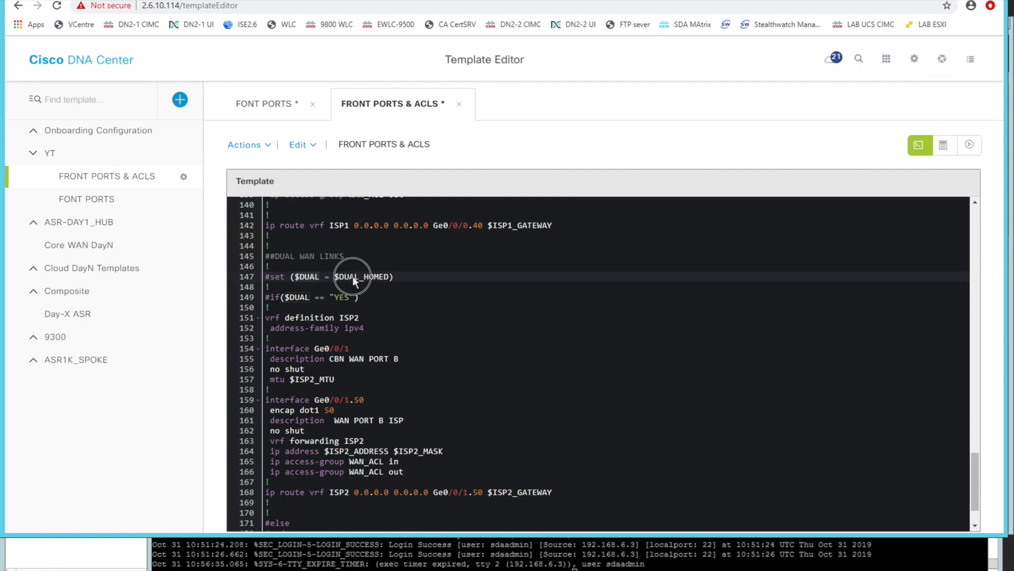
click(390, 277)
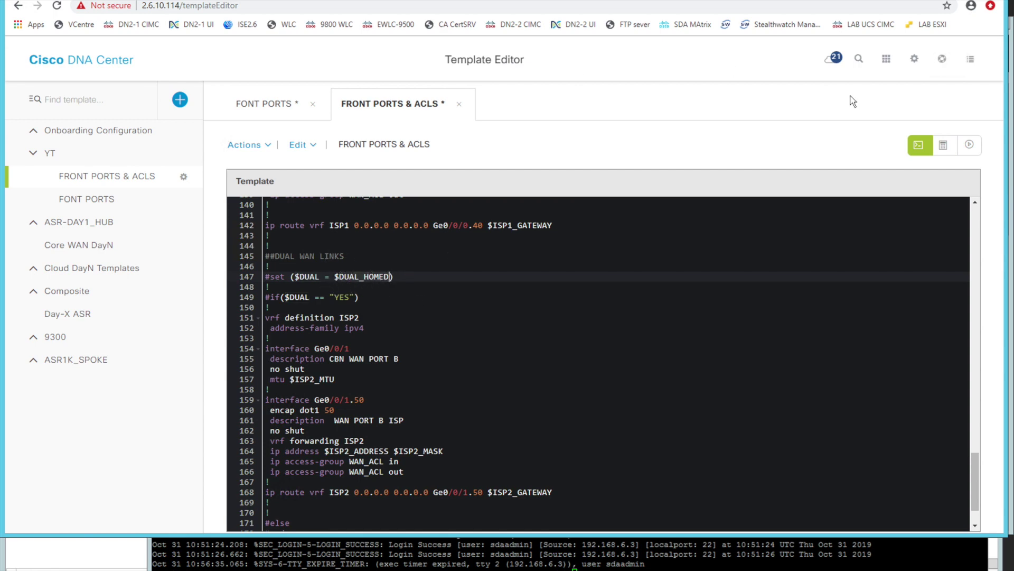
- Save the template and inspect the key and value options of the DUAL_HOMED field in the input form
click(940, 140)
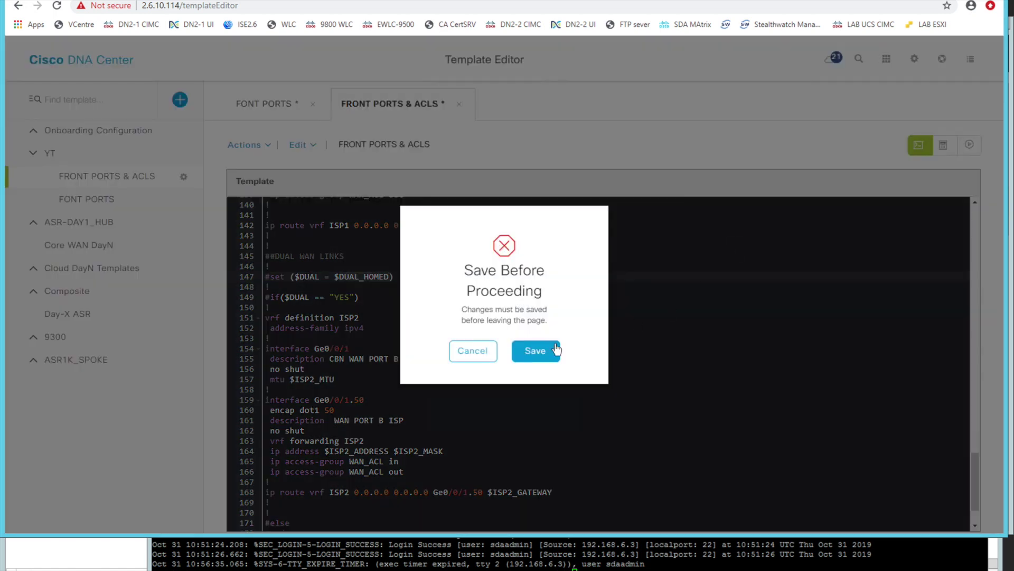
click(552, 350)
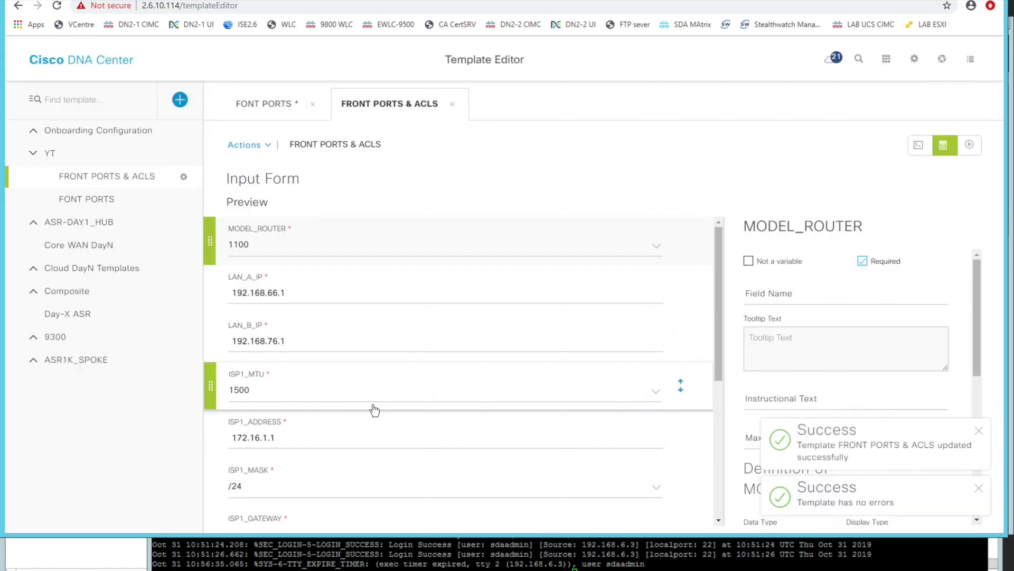
scroll(374, 410, down, 5)
click(347, 343)
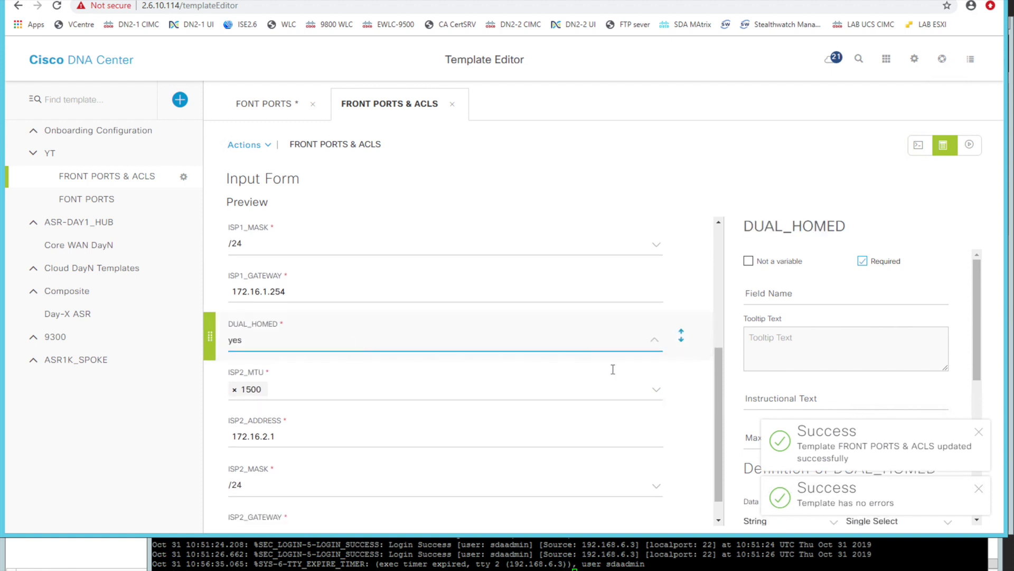
scroll(845, 431, down, 5)
scroll(835, 497, down, 1)
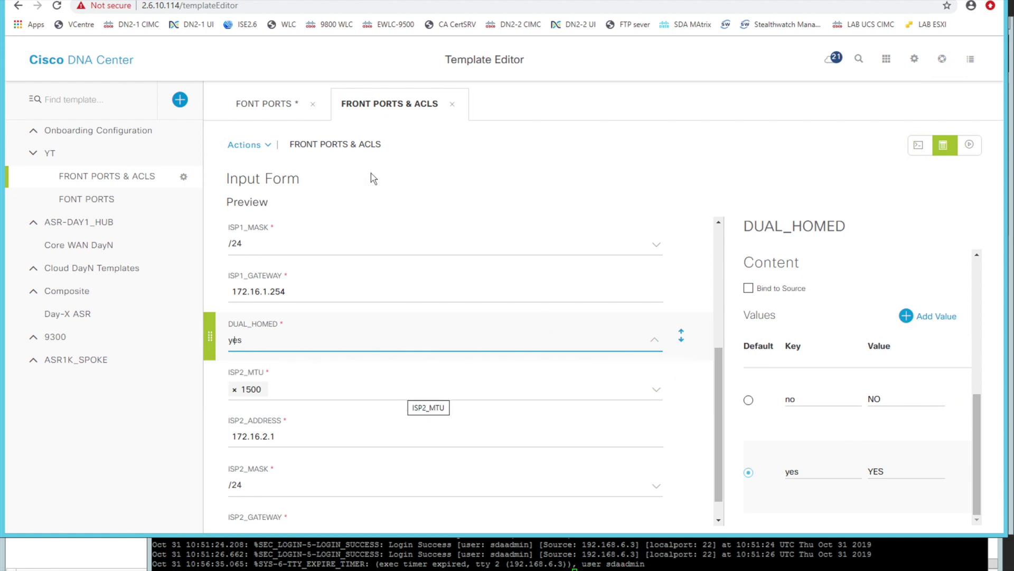
- Return to the template code and examine the #if($DUAL == "YES") block from the ISP2 VRF definition through the ISP2 default route
click(918, 144)
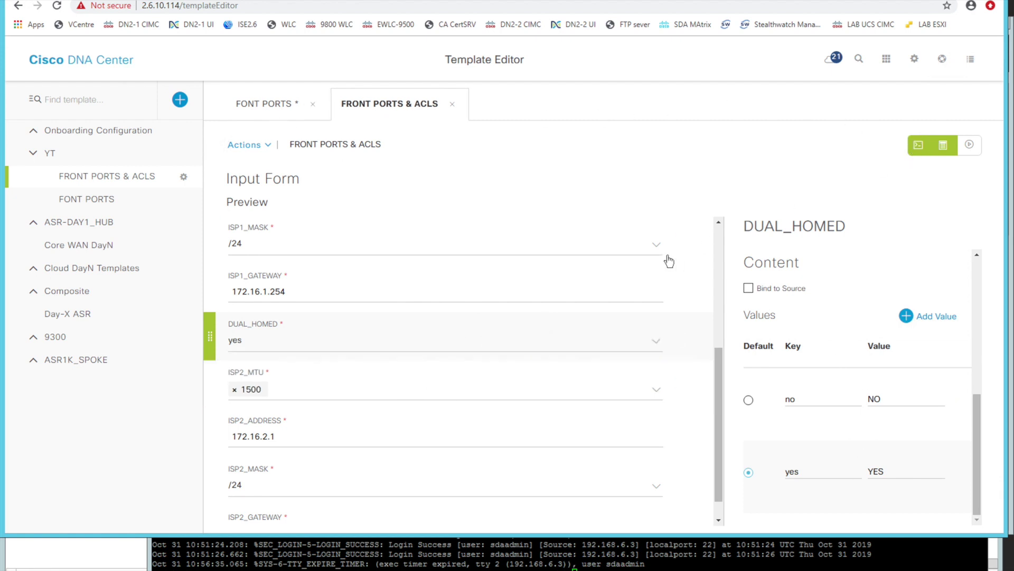
scroll(488, 407, down, 20)
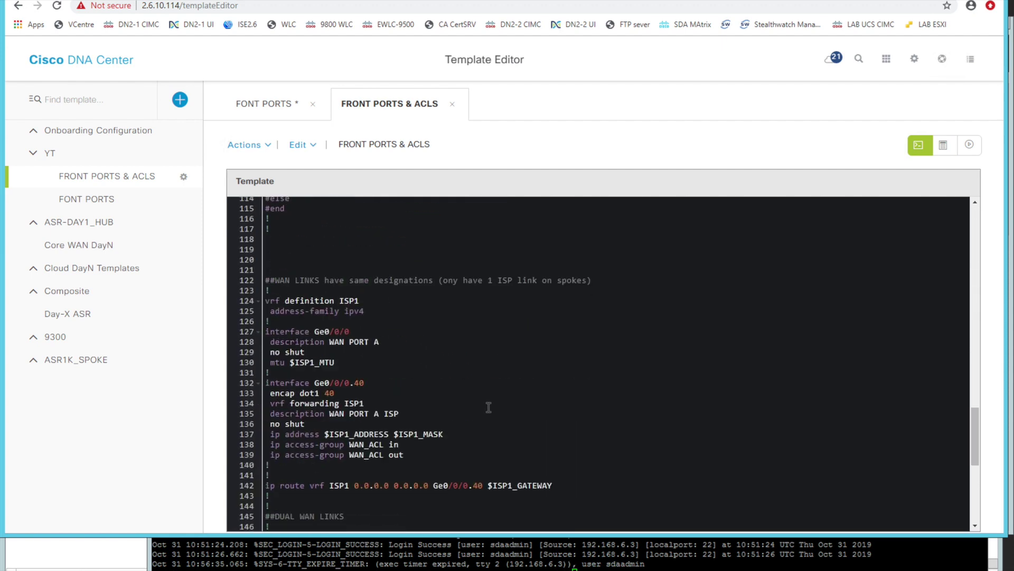
scroll(489, 407, down, 10)
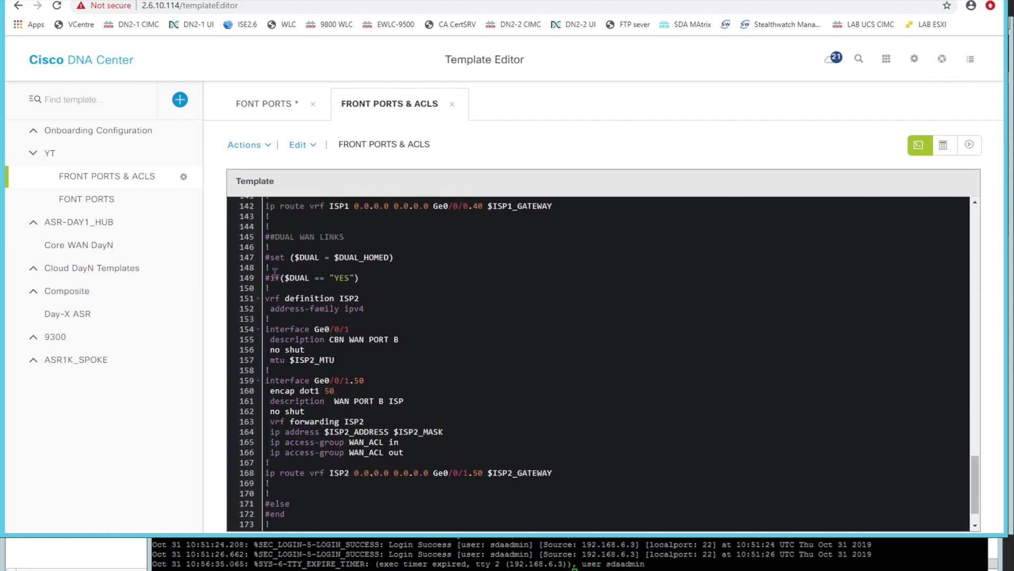
click(384, 279)
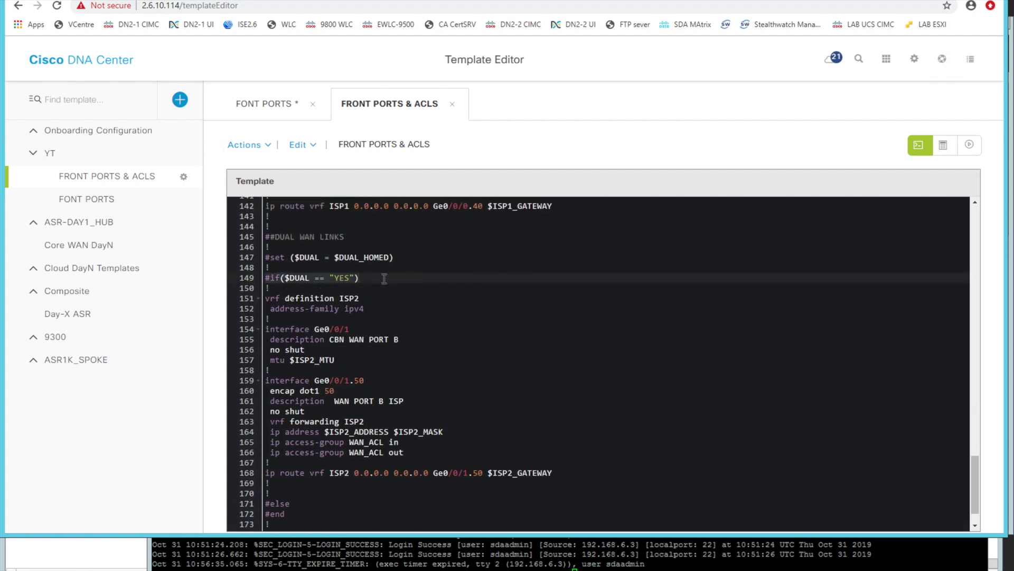
drag(321, 288, 382, 486)
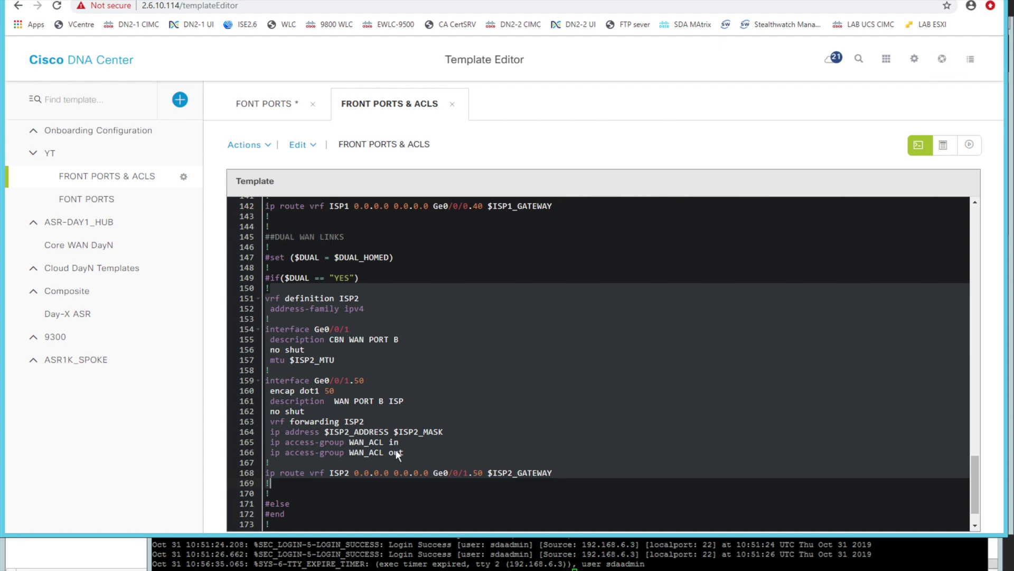
scroll(397, 455, down, 1)
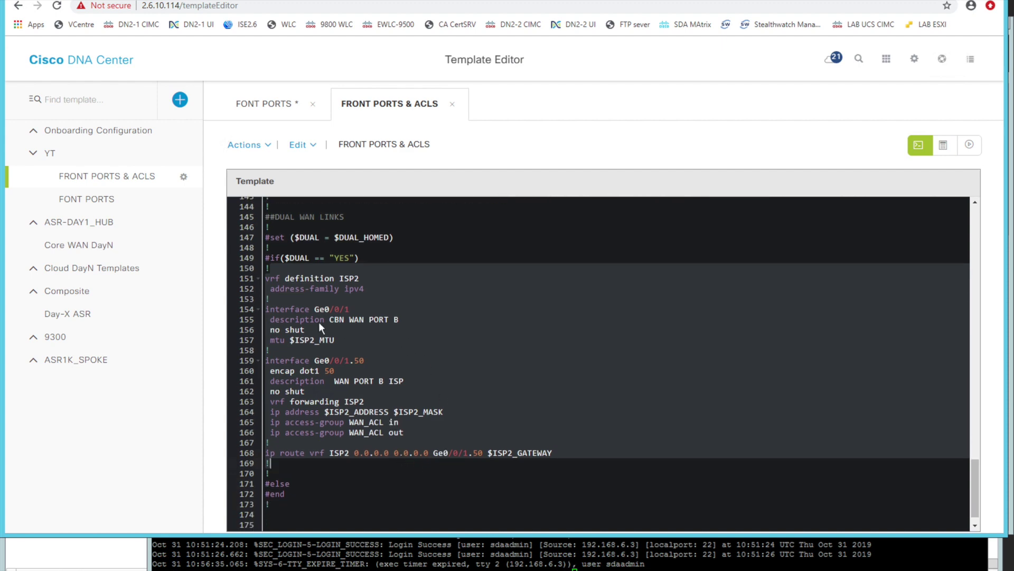
- Examine the #else and #end lines that close the $DUAL conditional at the end of the template
click(292, 497)
scroll(283, 499, down, 1)
click(283, 499)
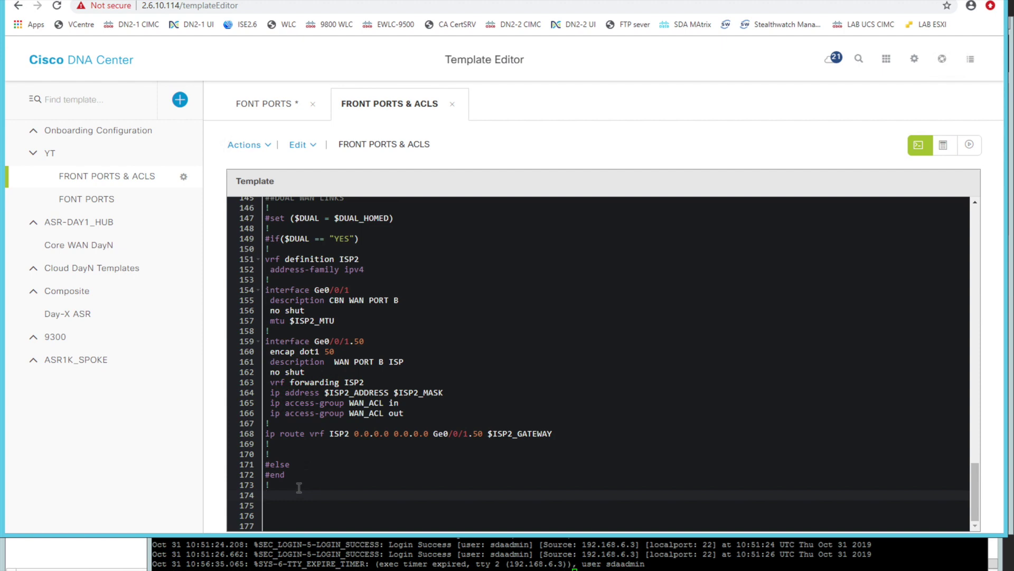
scroll(354, 343, up, 1)
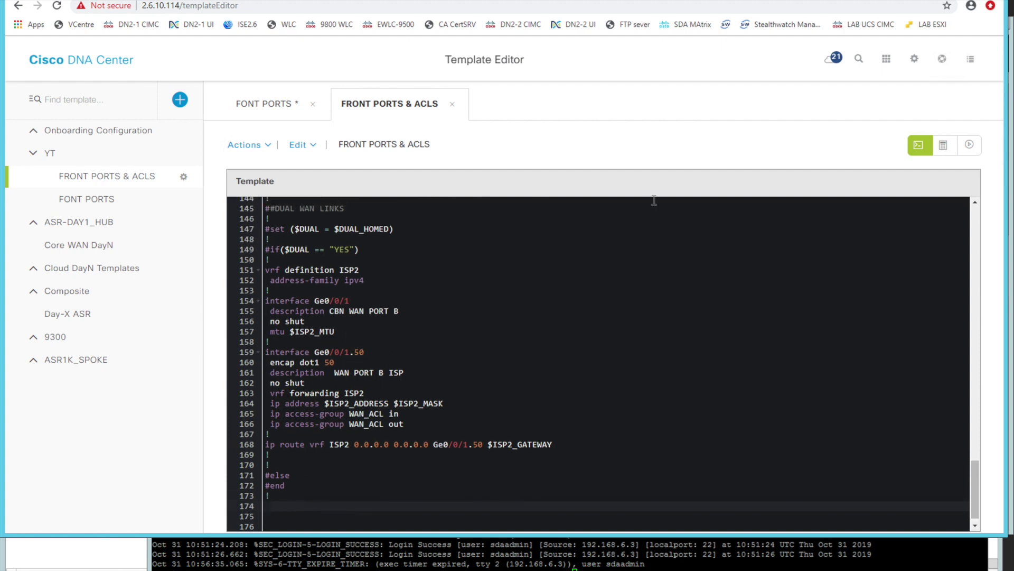
- Open the template's input form and examine the definition and selectable key/value pairs of the MODEL_ROUTER field
click(944, 146)
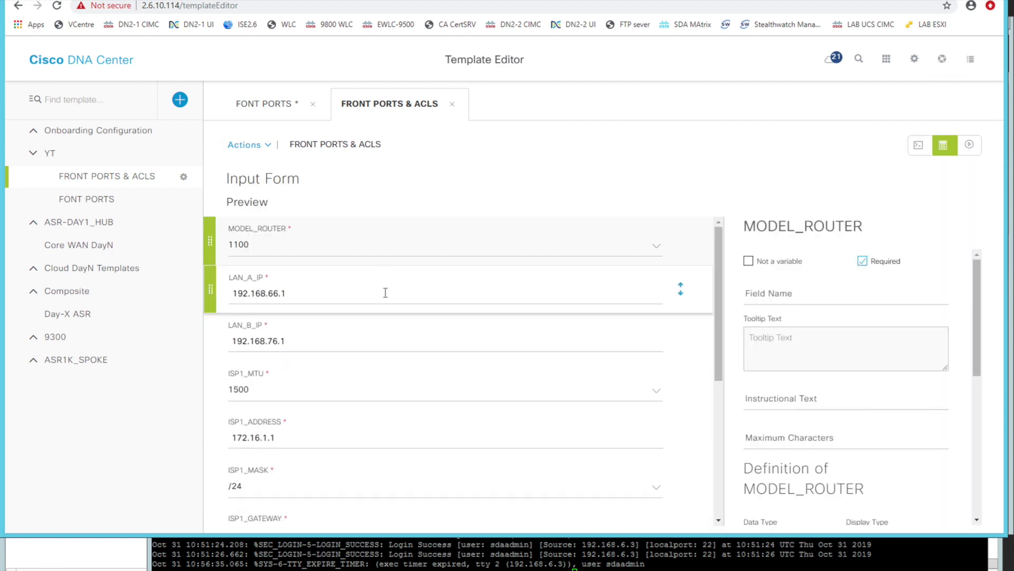
click(347, 250)
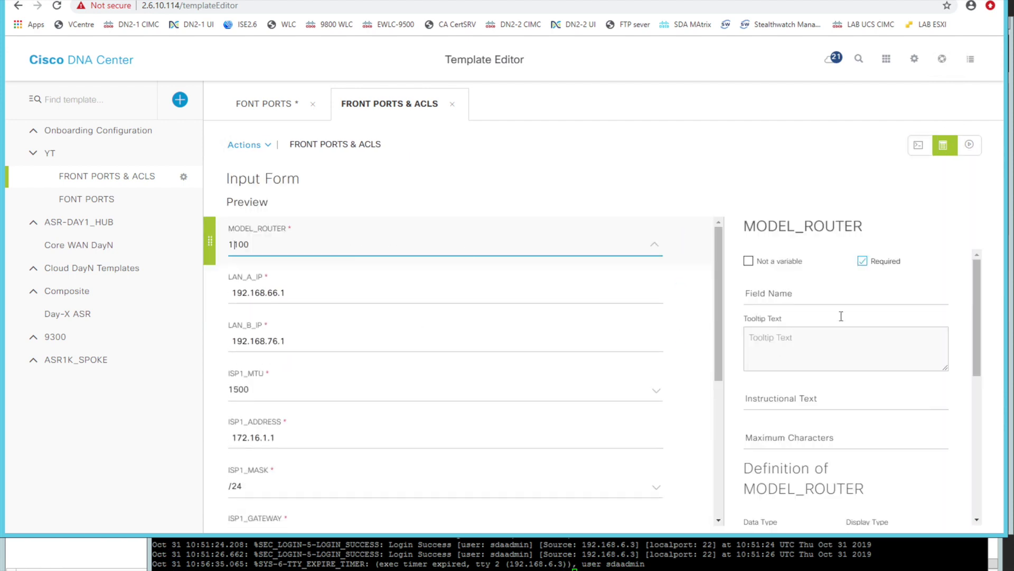
scroll(818, 408, down, 5)
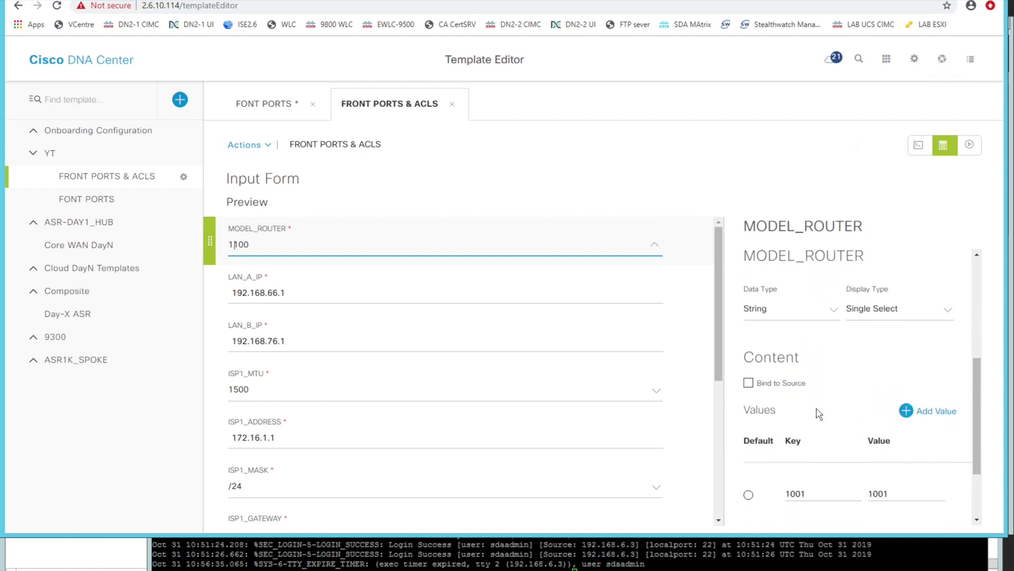
scroll(819, 412, down, 2)
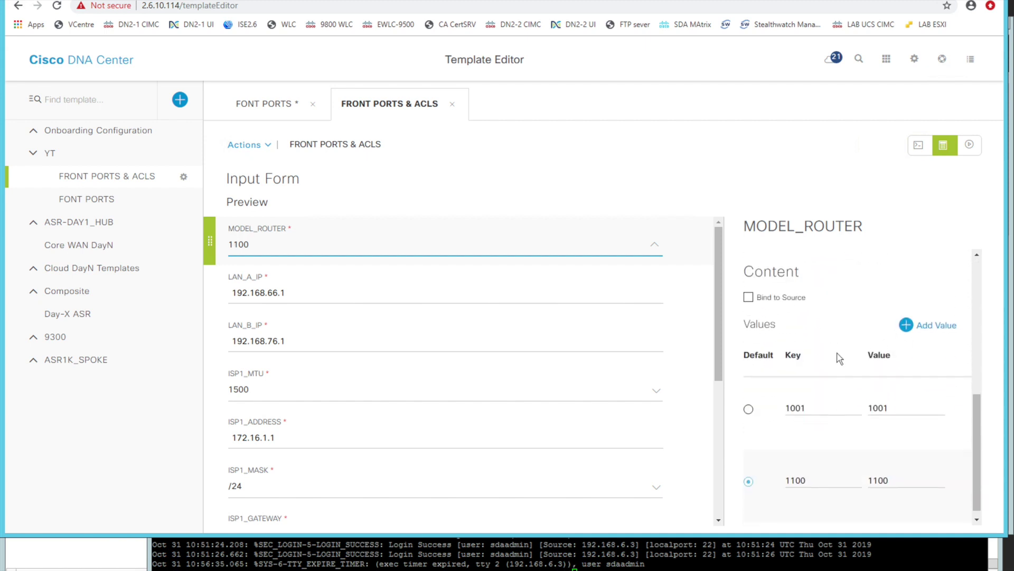
scroll(839, 357, up, 2)
scroll(844, 371, down, 2)
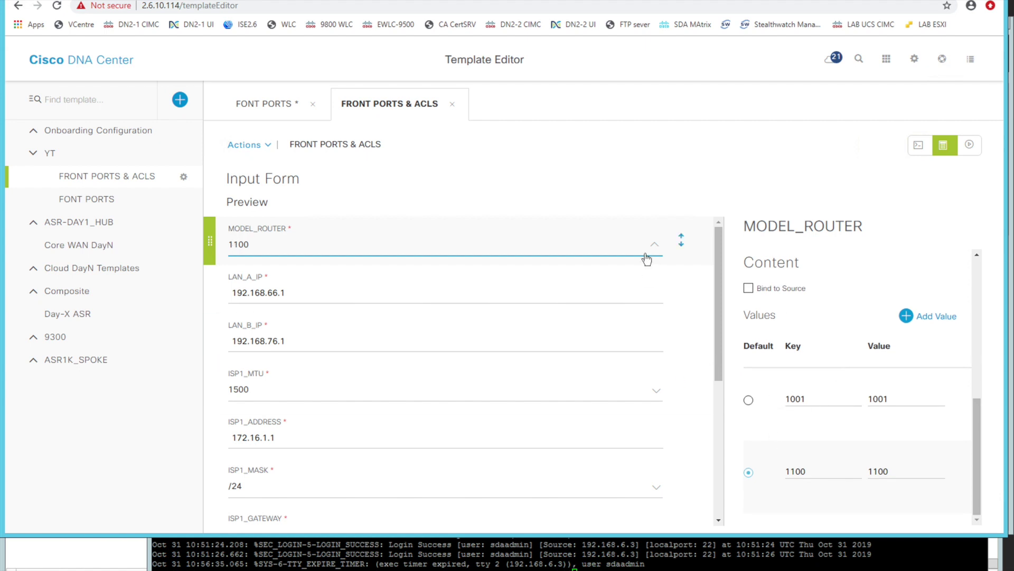
- Inspect the LAN_A_IP and LAN_B_IP fields, including LAN_B_IP's default value, data type and display type
click(483, 294)
click(430, 339)
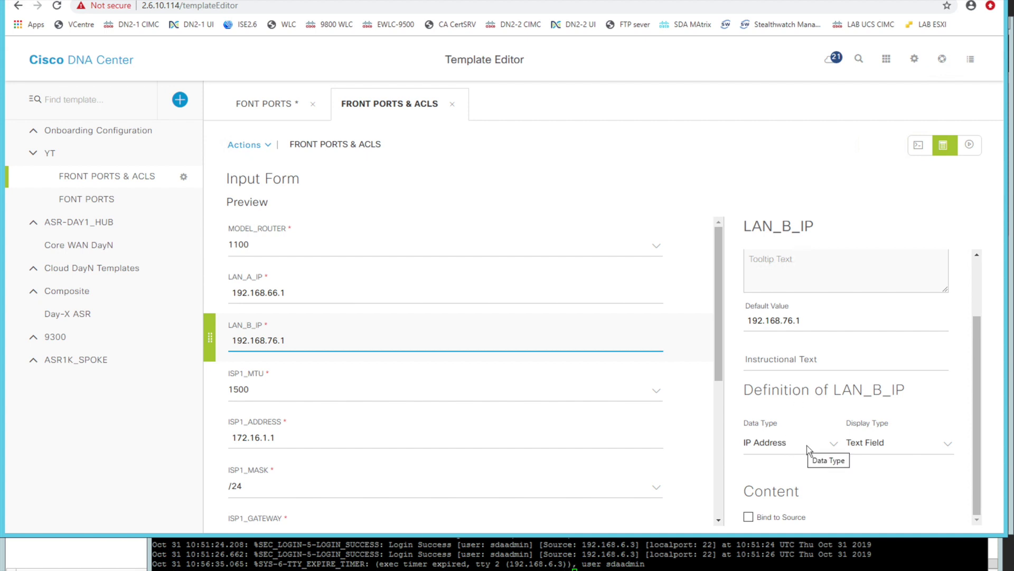
drag(732, 320, 831, 339)
click(797, 361)
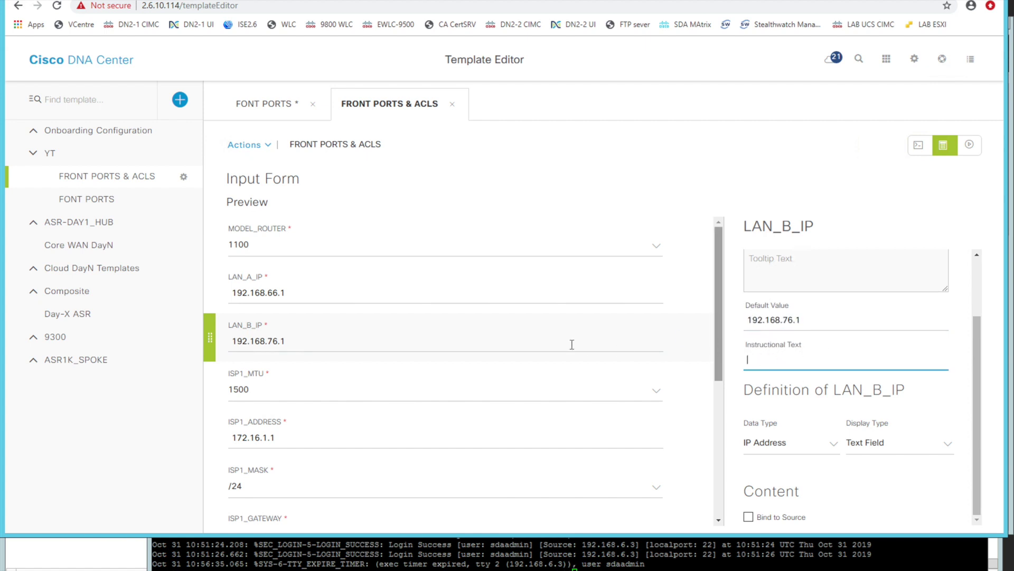
- Examine the key and value options of the ISP1_MTU, ISP1_MASK and DUAL_HOMED fields
scroll(493, 358, down, 3)
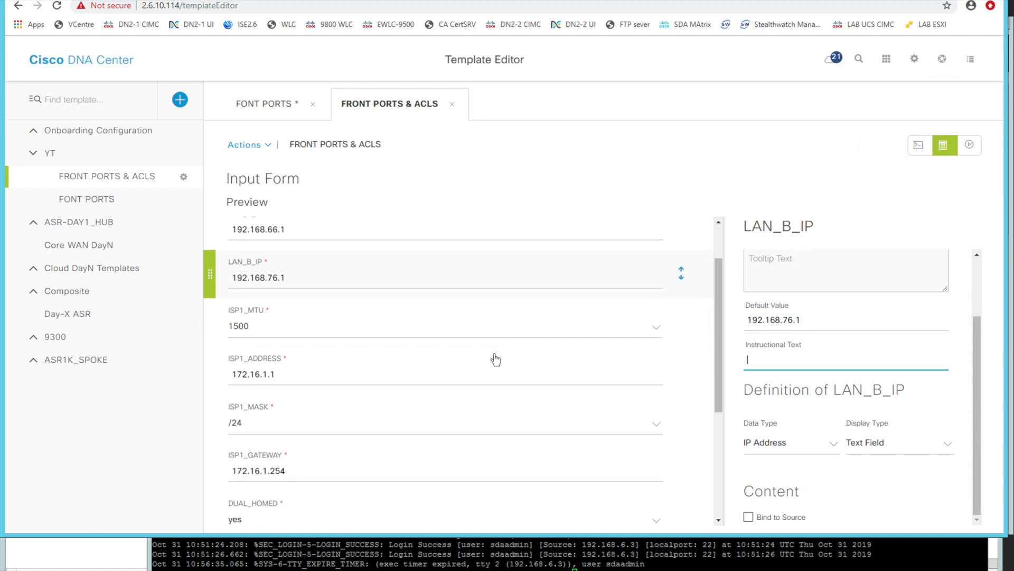
click(375, 312)
scroll(417, 310, down, 2)
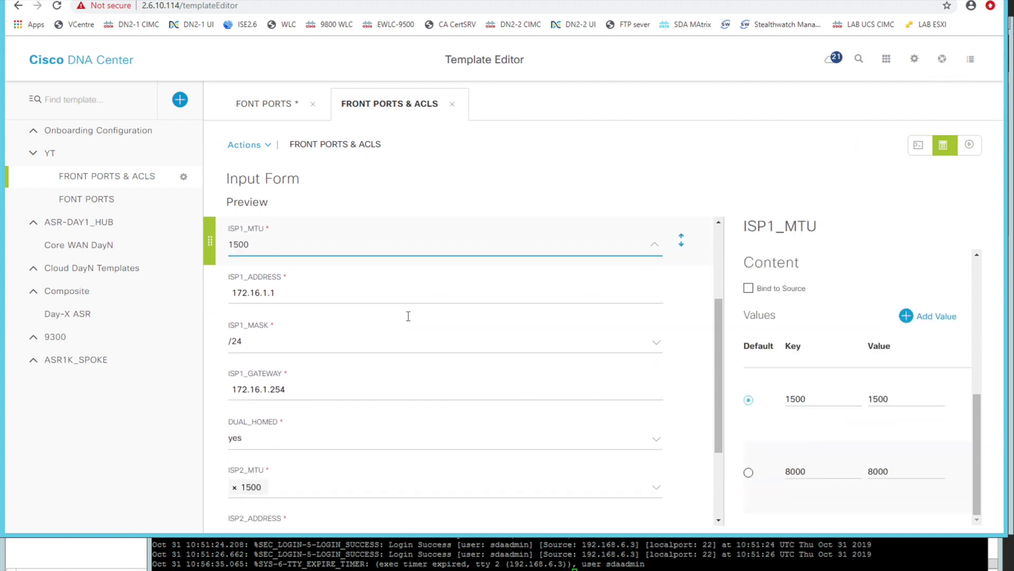
click(341, 344)
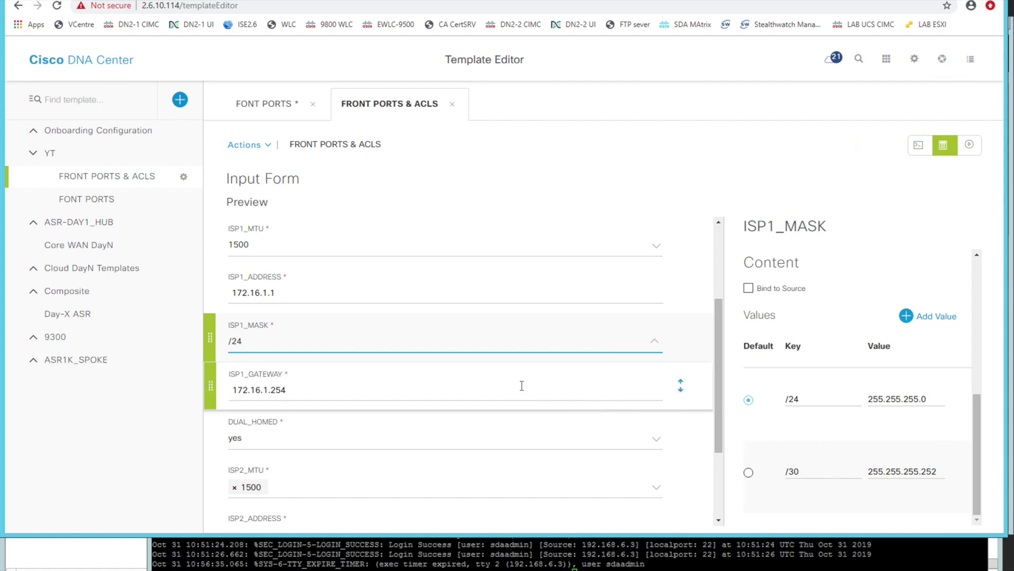
scroll(494, 386, down, 3)
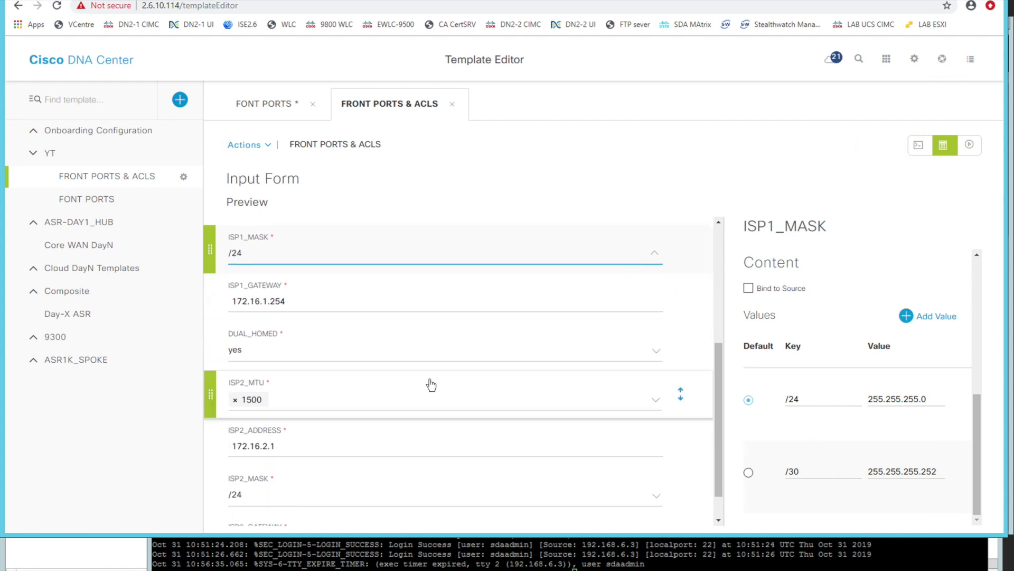
click(373, 310)
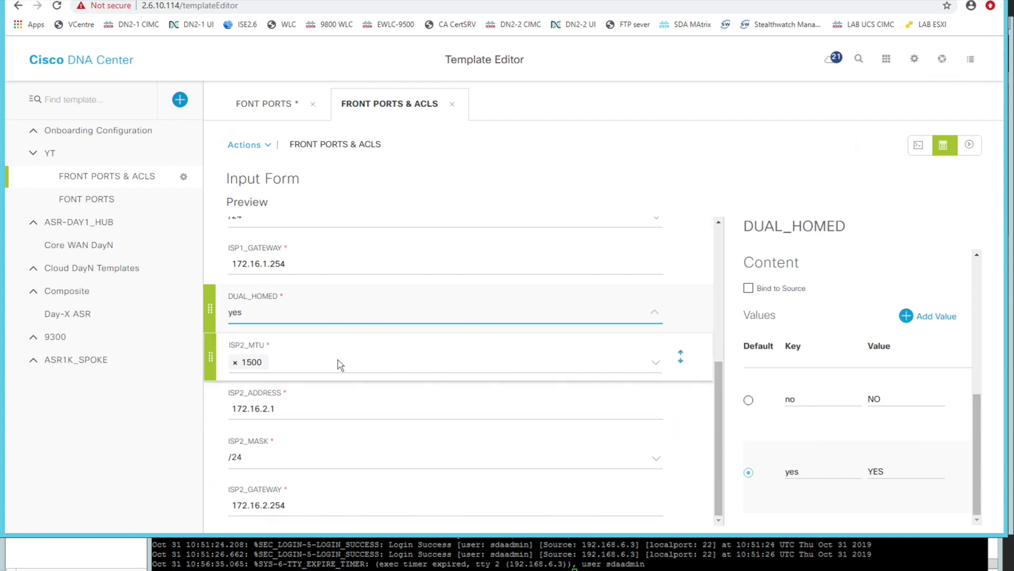
- Make the ISP2_MTU and ISP2_ADDRESS fields optional by removing their Required setting
click(369, 362)
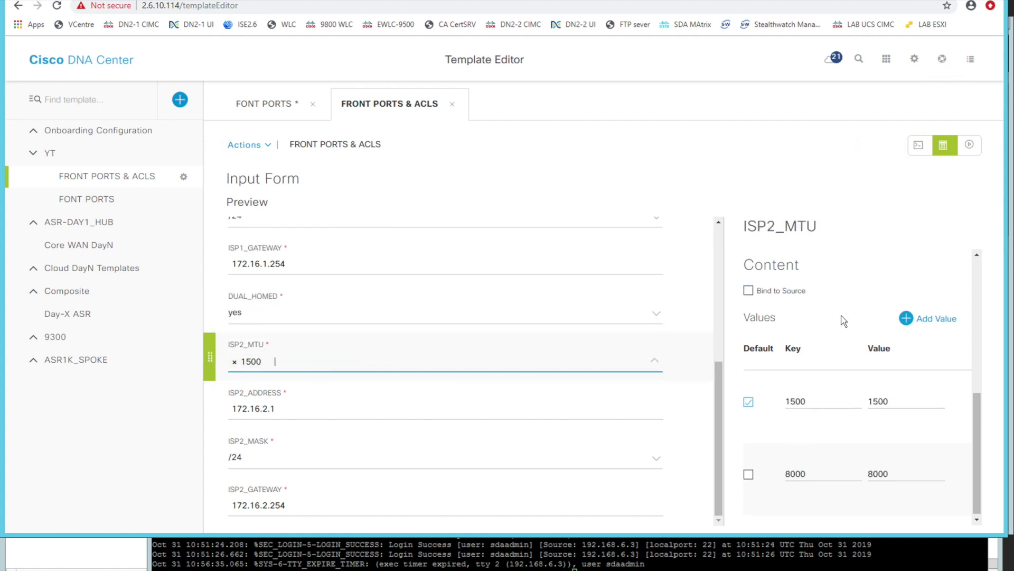
scroll(840, 319, up, 5)
scroll(830, 326, up, 2)
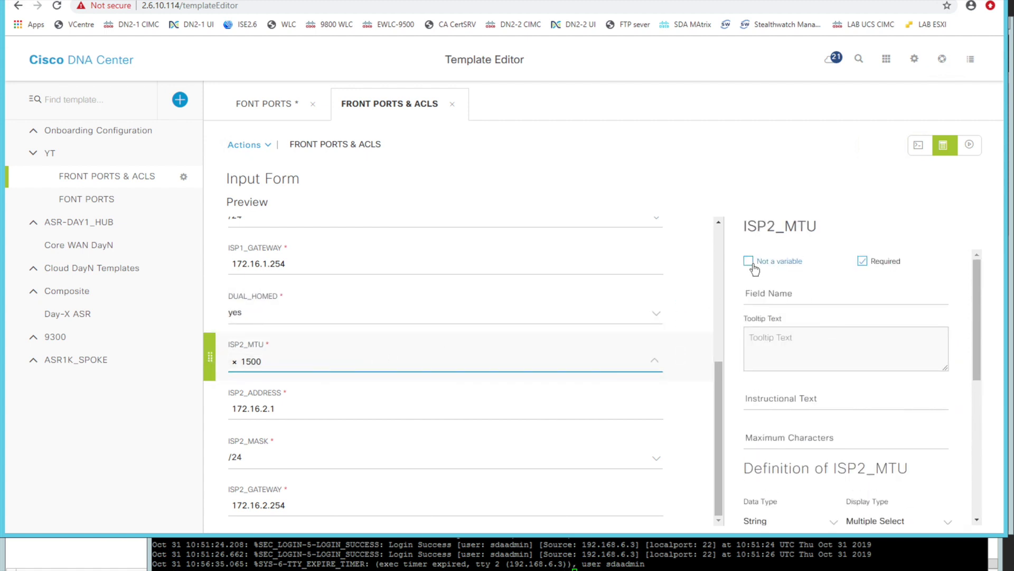
click(862, 262)
click(496, 407)
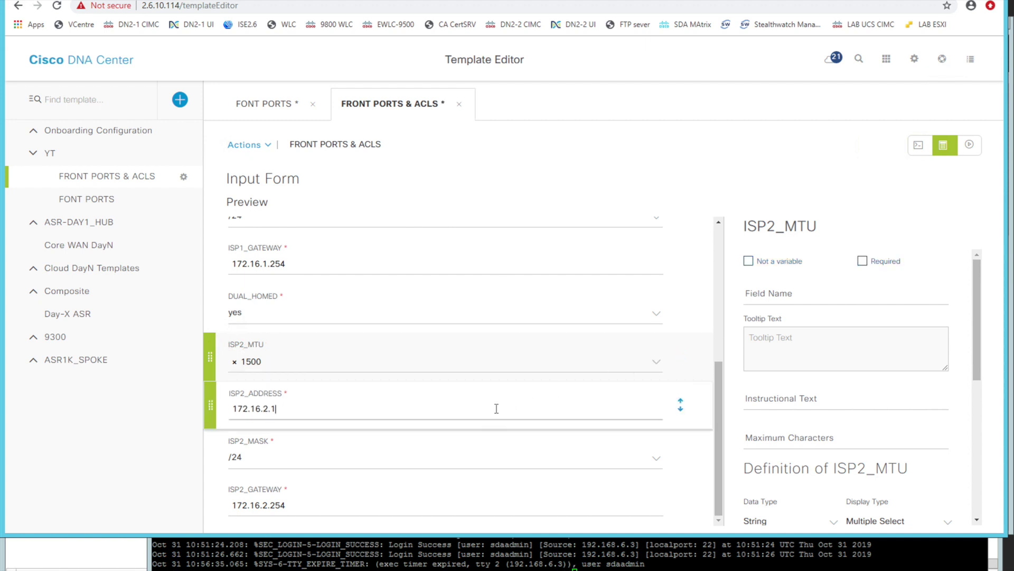
click(870, 269)
- Remove the Required setting from the ISP2_MASK and ISP2_GATEWAY fields and save the template
click(571, 444)
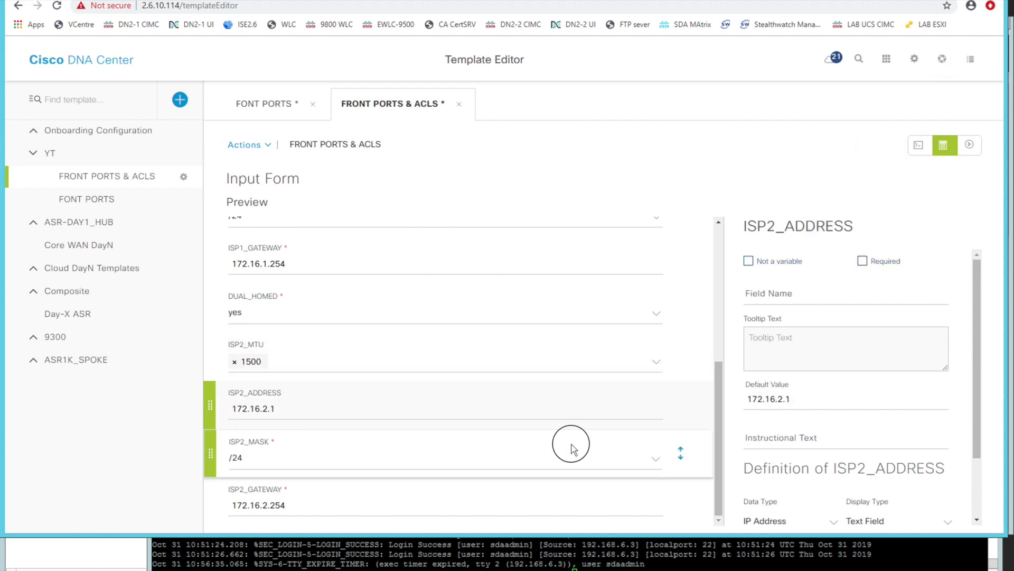
click(863, 264)
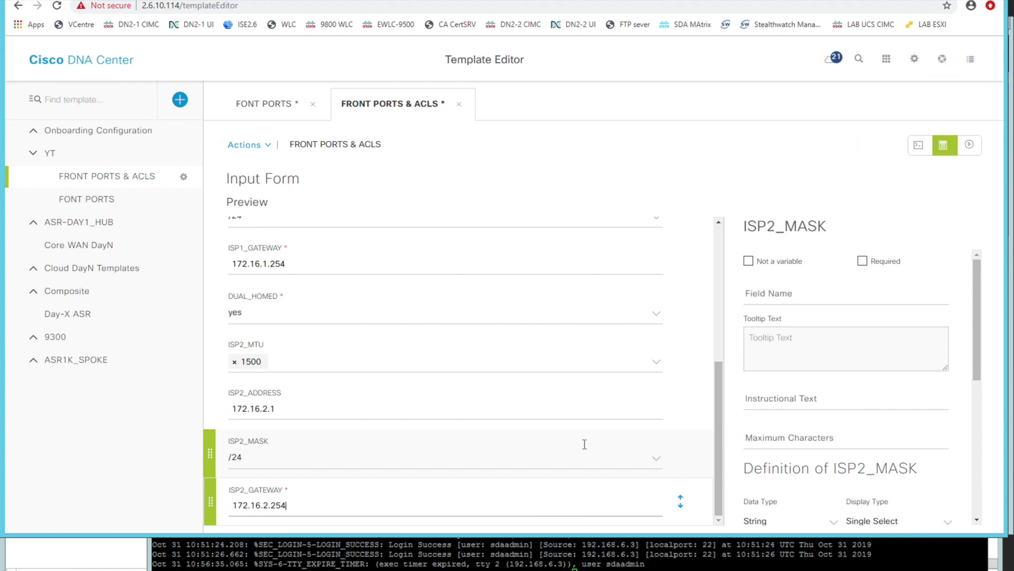
click(575, 502)
click(862, 261)
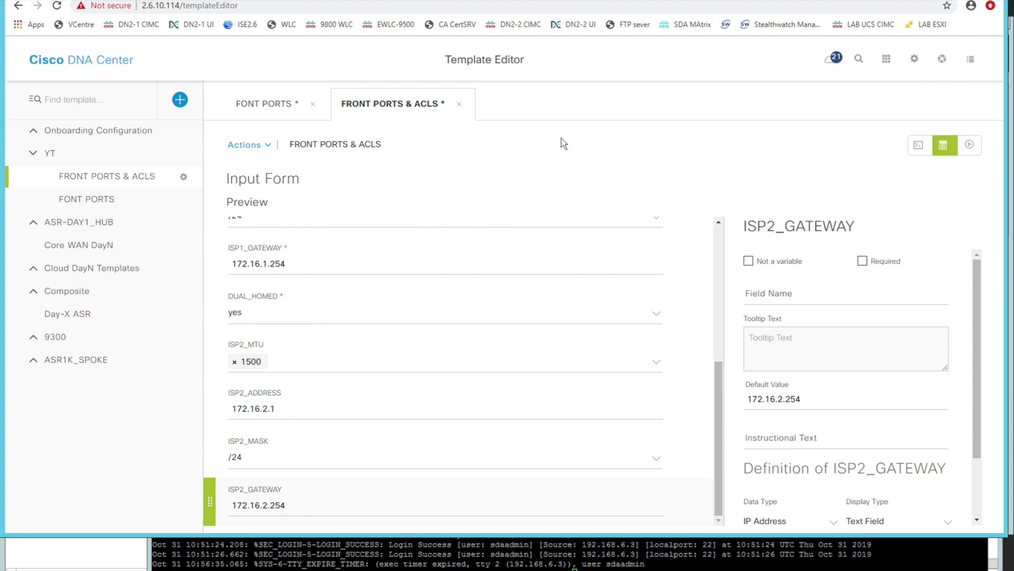
click(267, 148)
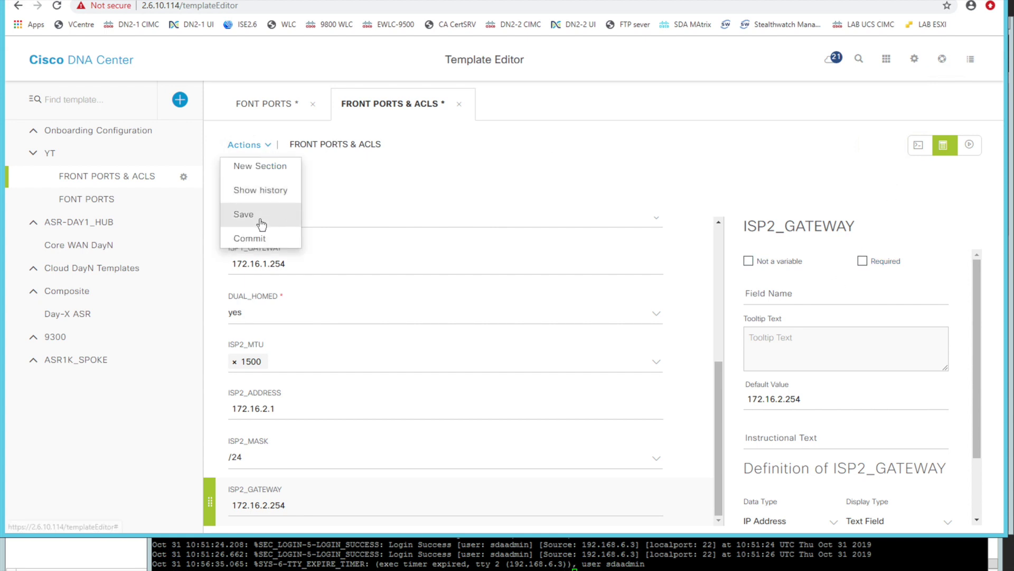
click(261, 222)
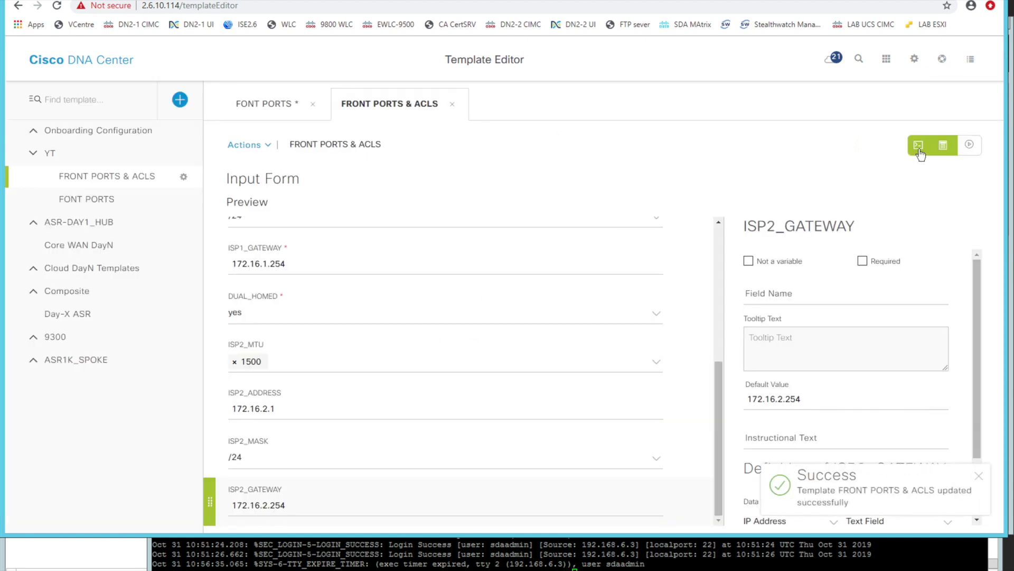
- Review the DUAL WAN LINKS section in the FRONT PORTS & ACLS template code, including the ISP2 MTU line
click(919, 152)
scroll(423, 403, down, 20)
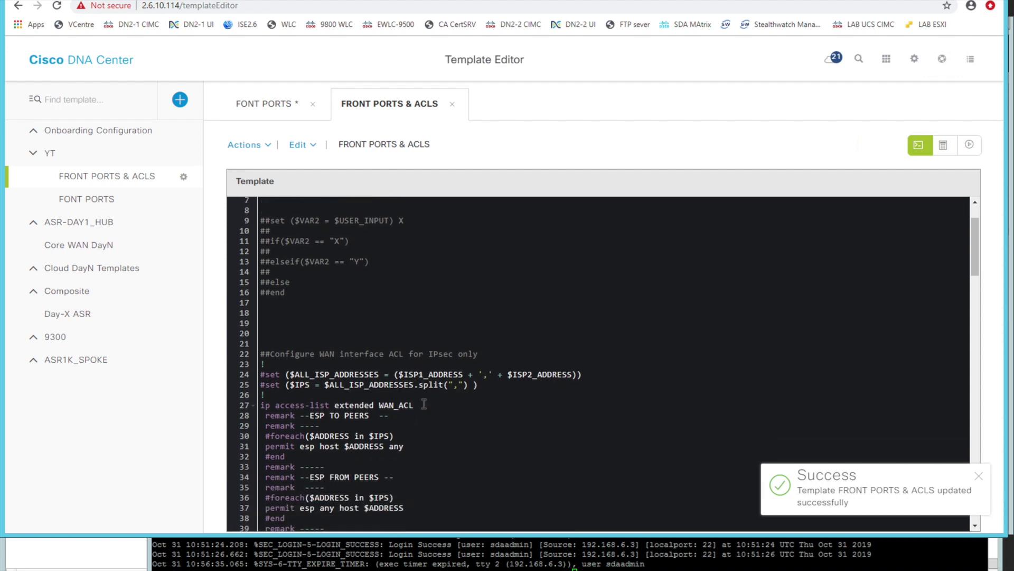
scroll(424, 403, down, 4)
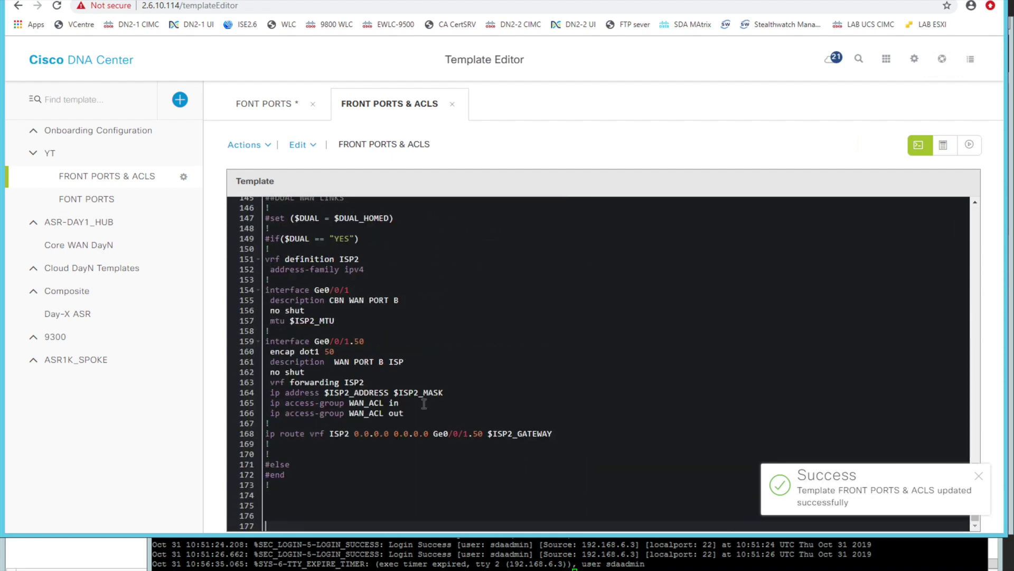
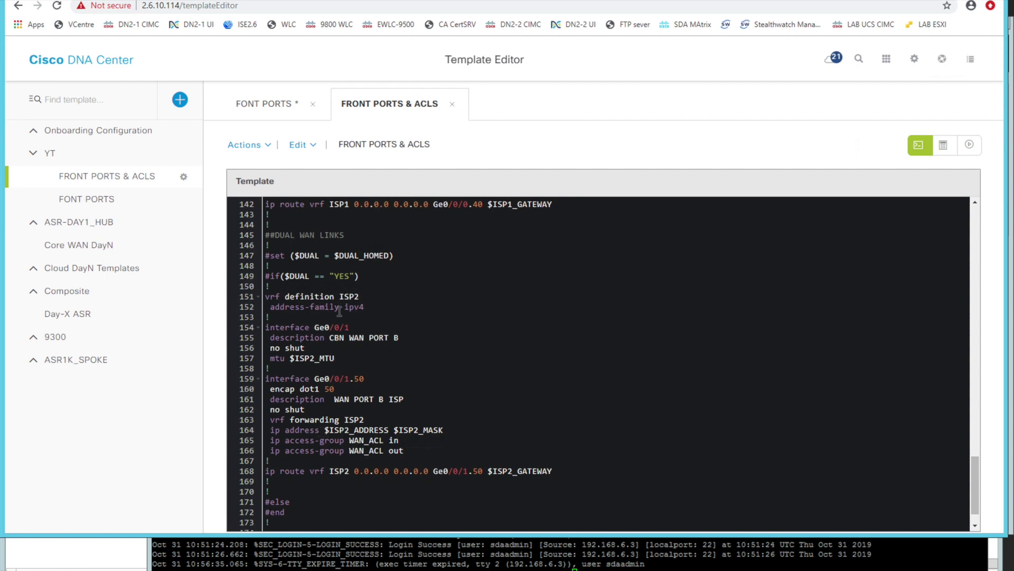
scroll(338, 339, up, 1)
click(365, 289)
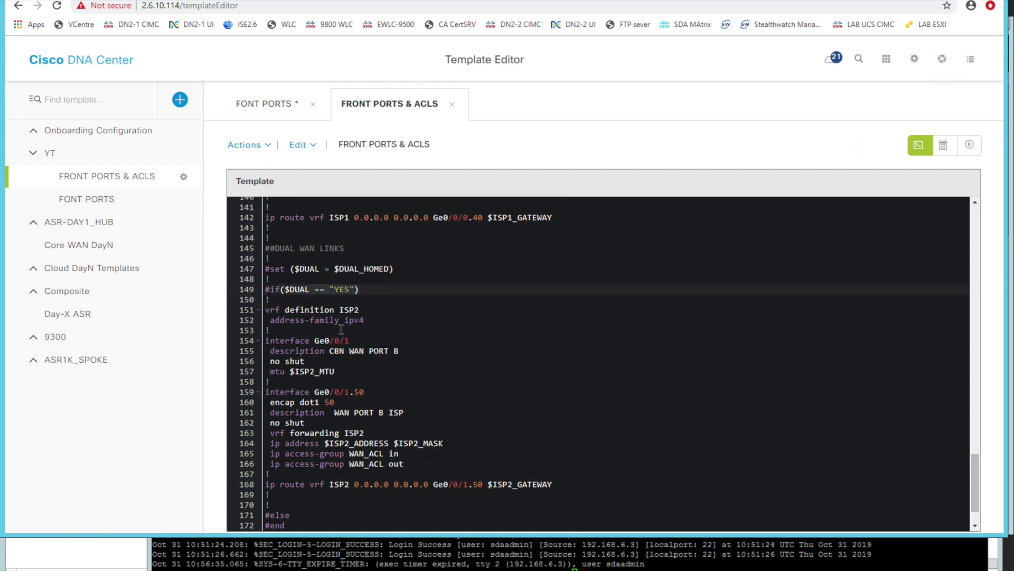
click(329, 370)
click(295, 372)
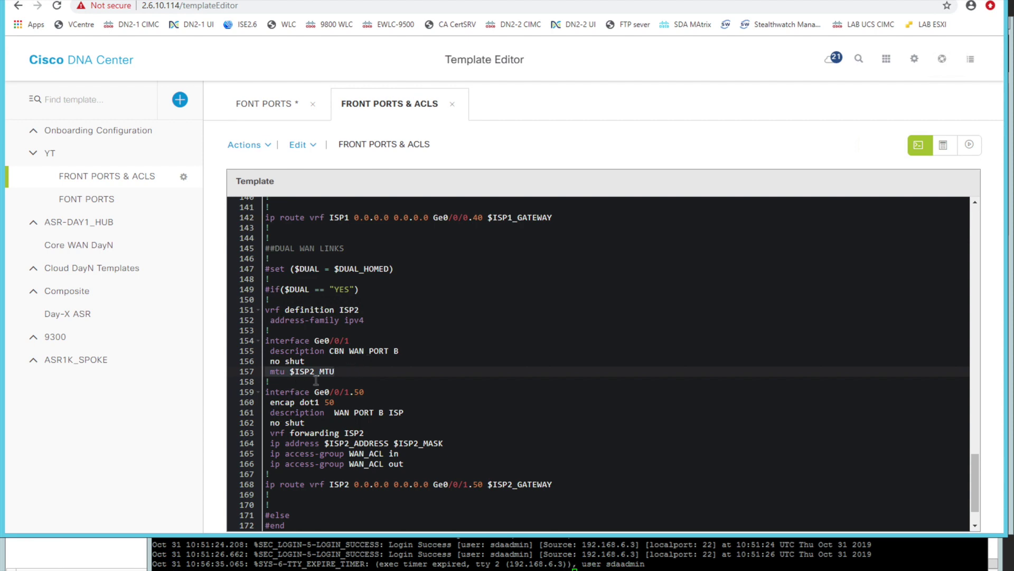
click(291, 373)
click(266, 372)
- In the template's input form, change the display type of the ISP2_MTU variable to Text Field
click(943, 145)
scroll(527, 390, down, 5)
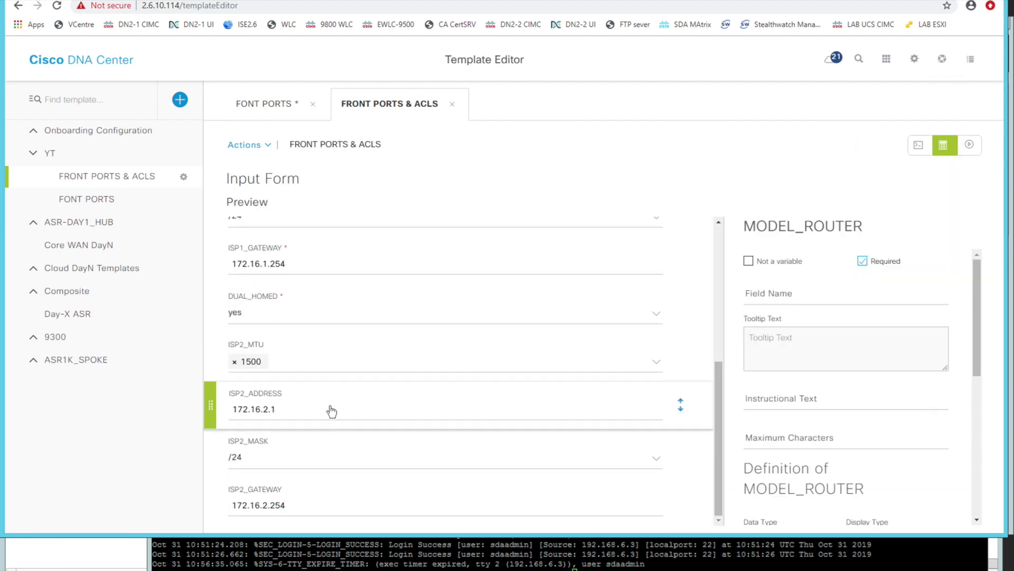
click(322, 365)
scroll(766, 418, down, 3)
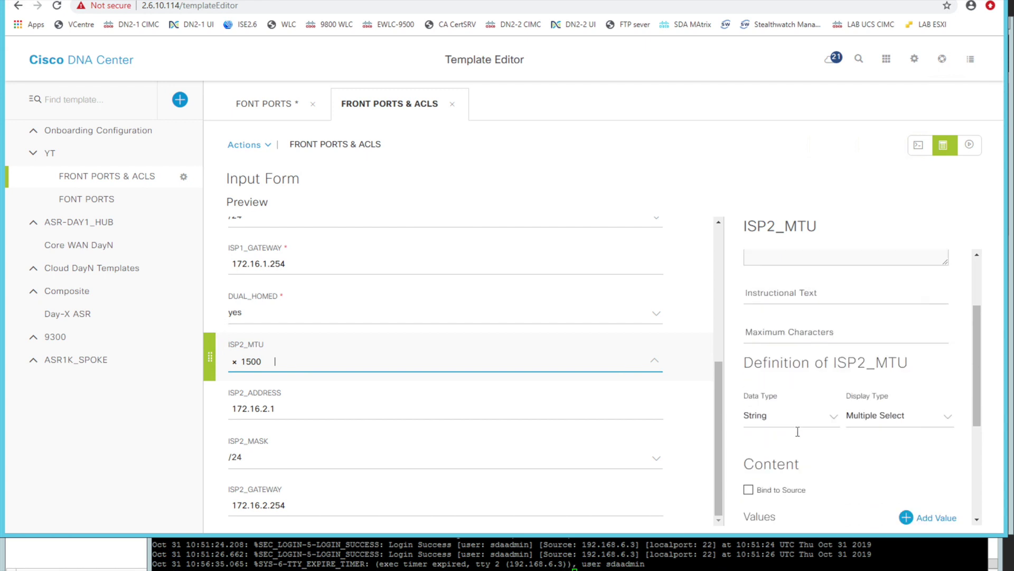
click(877, 373)
click(874, 393)
click(550, 341)
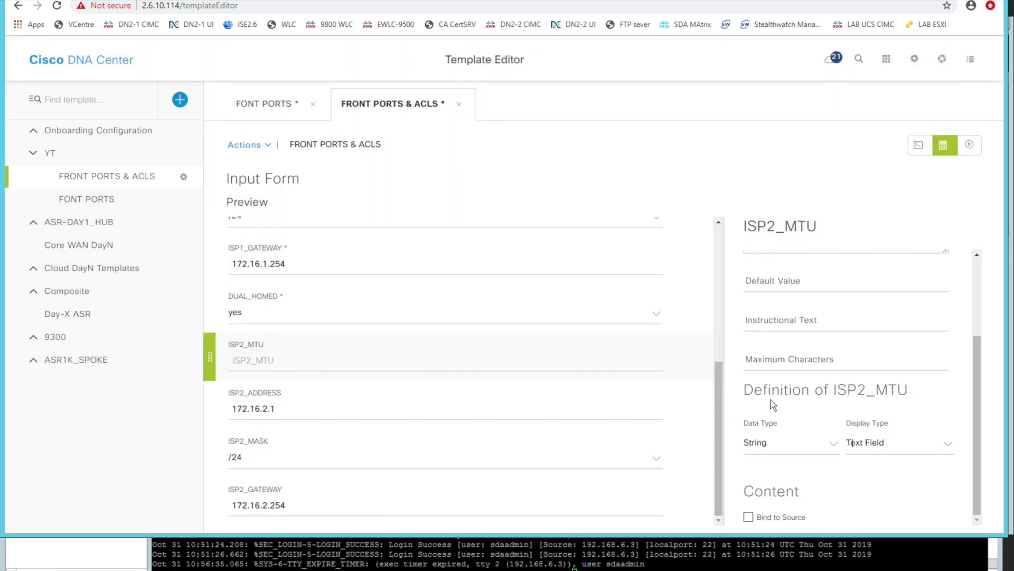
scroll(870, 317, up, 3)
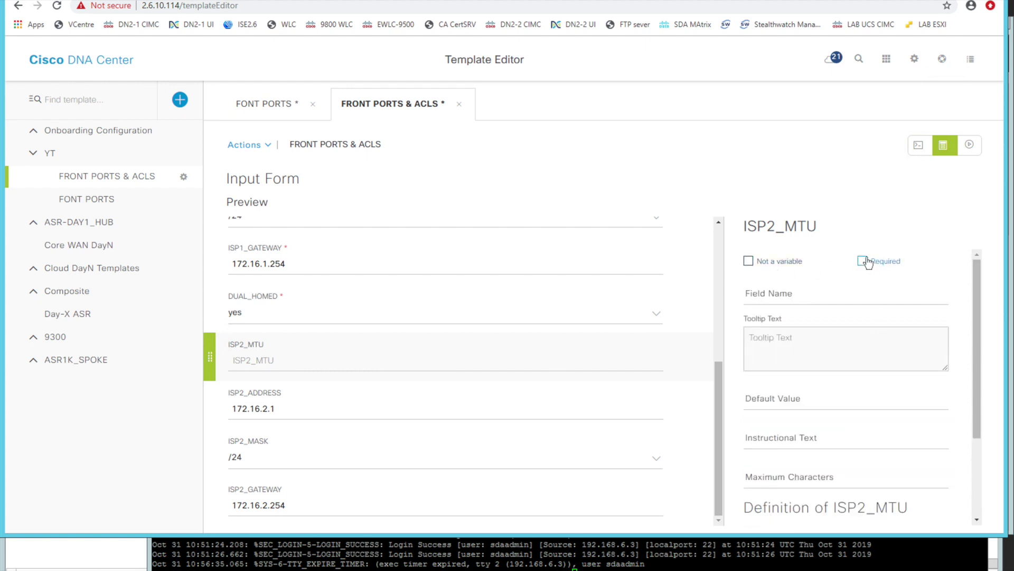
click(539, 404)
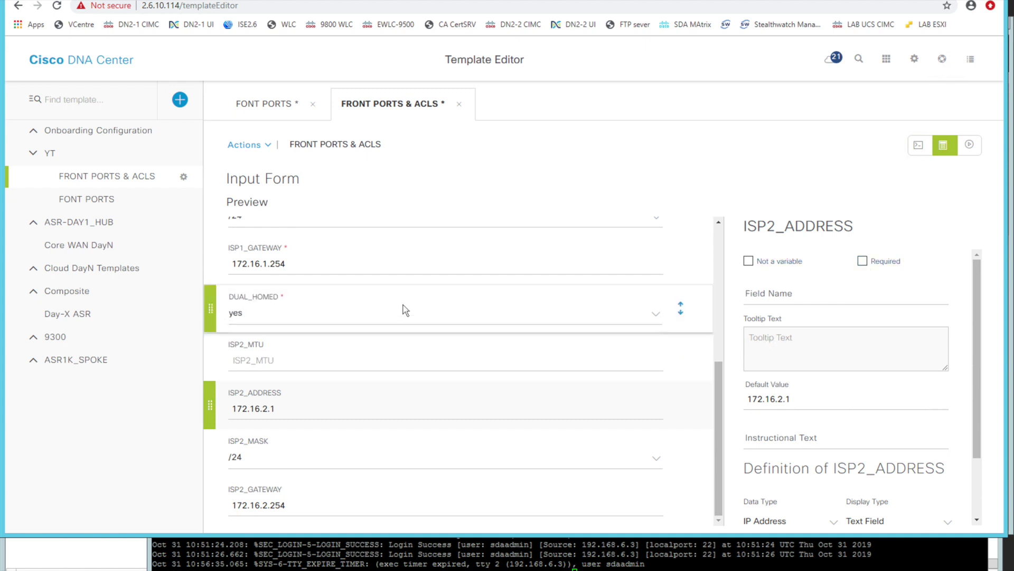
- Switch to the template's simulation, saving the pending form changes, and make the simulation inputs editable
click(970, 144)
click(535, 350)
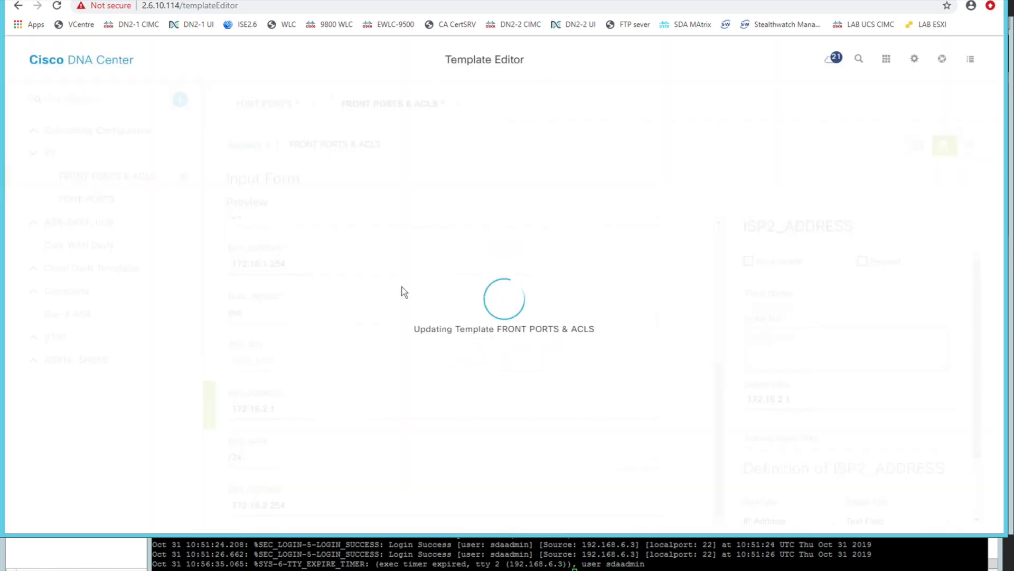
scroll(382, 381, down, 6)
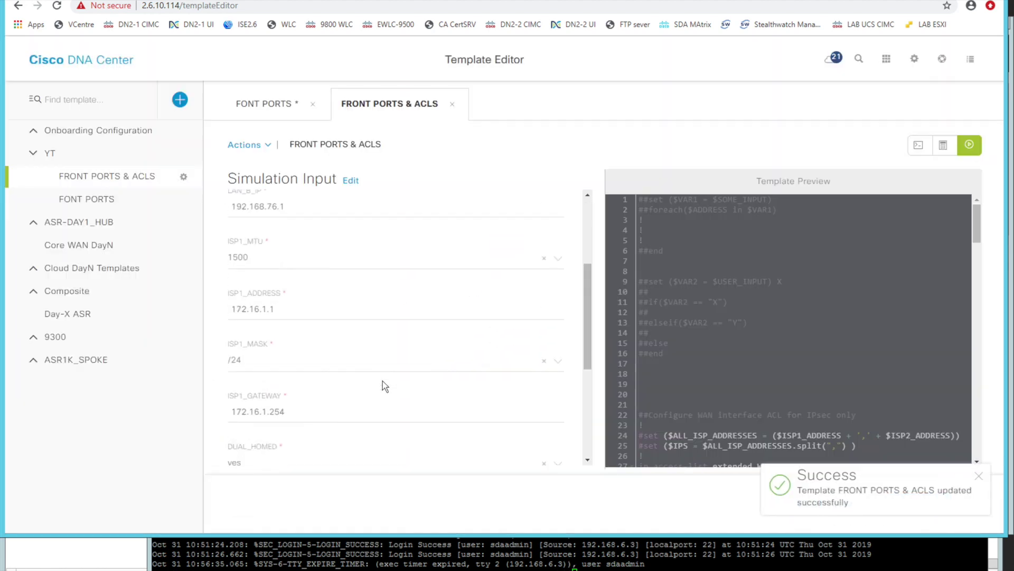
click(351, 181)
- Try to run the simulation with ISP1_GATEWAY emptied, and set that gateway to 192.168.1.2
click(306, 347)
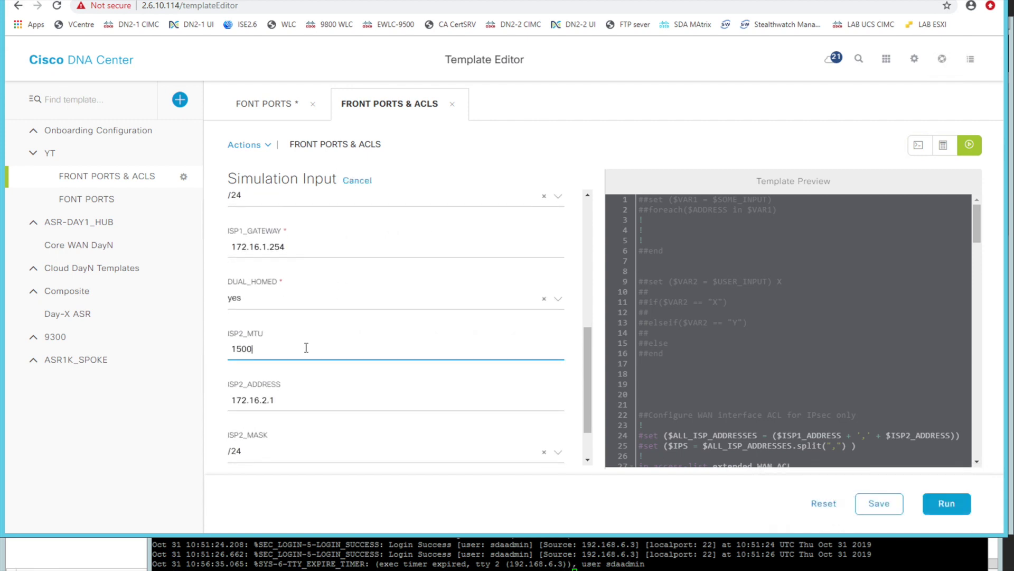
scroll(306, 349, up, 1)
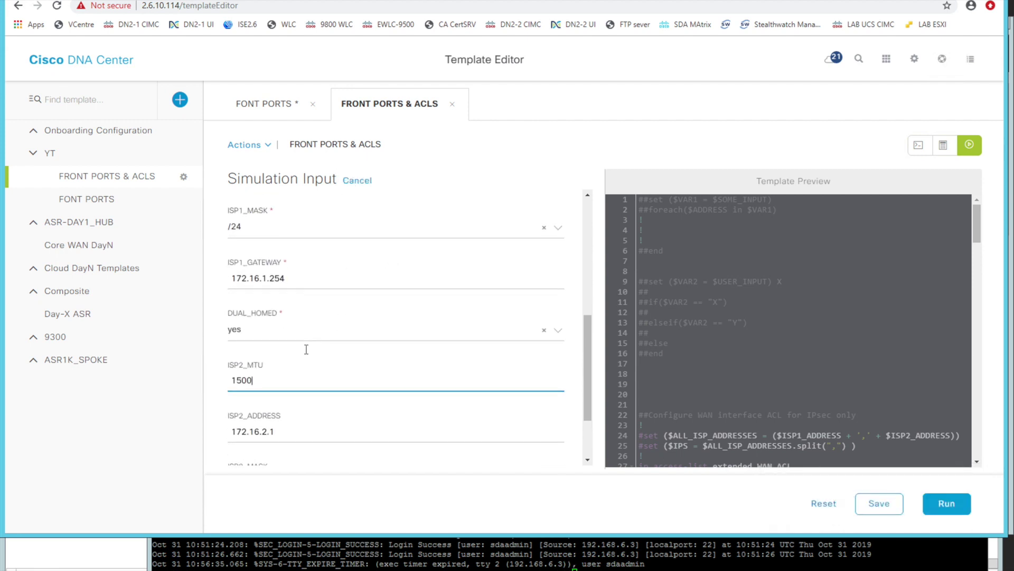
drag(309, 315, 176, 317)
key(BackSpace)
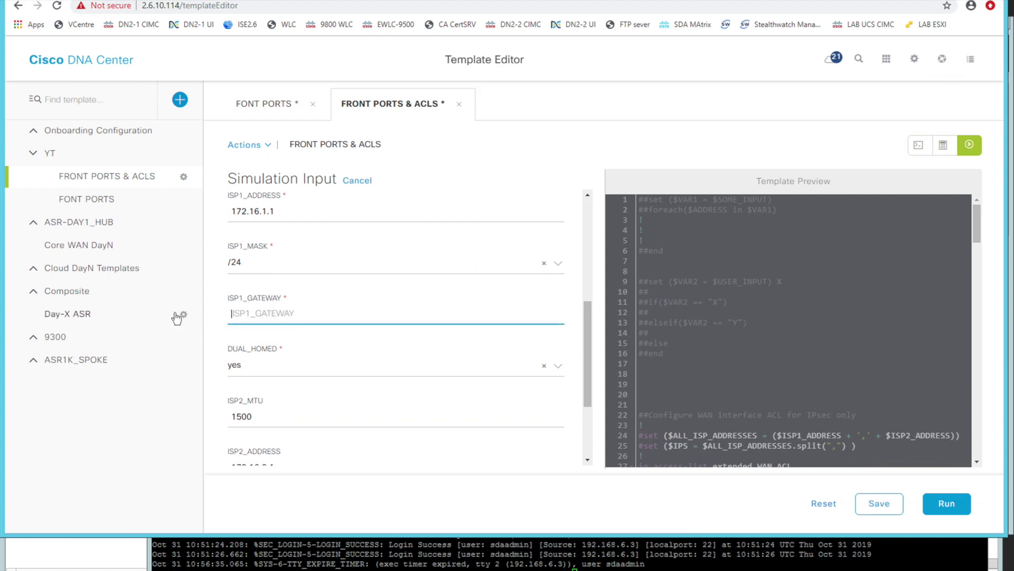
click(936, 505)
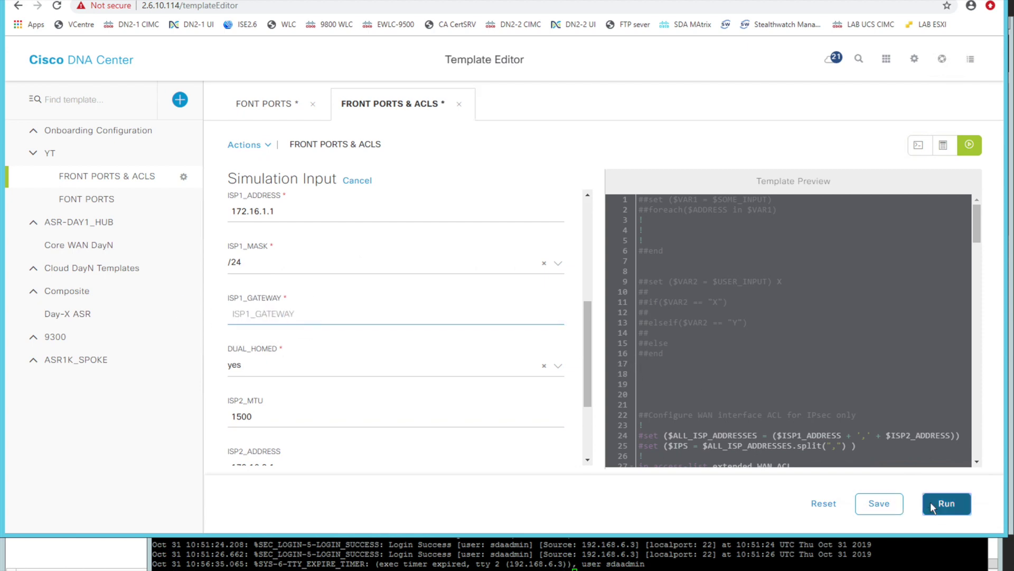
click(521, 320)
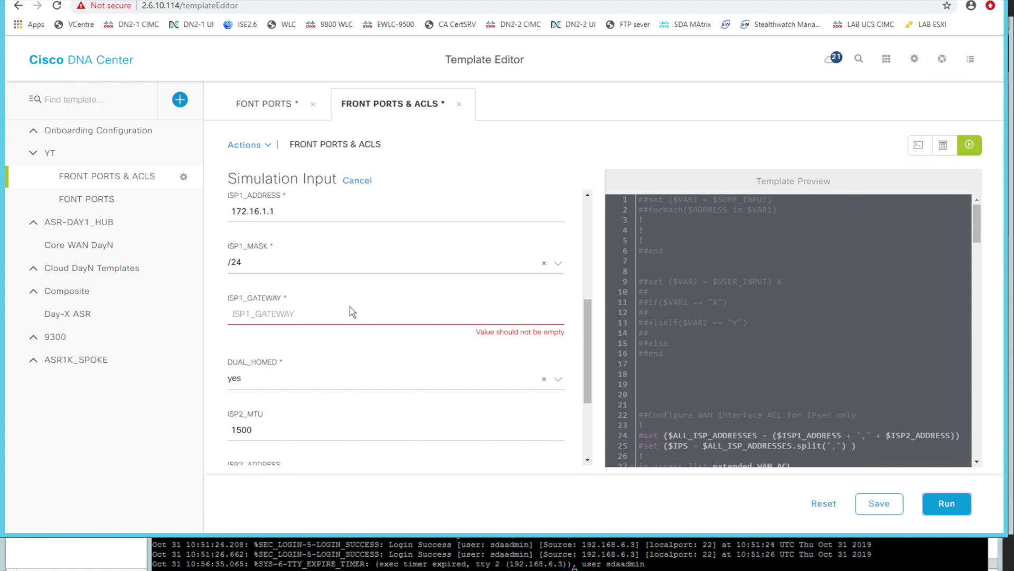
click(463, 318)
text(192.168.1.2)
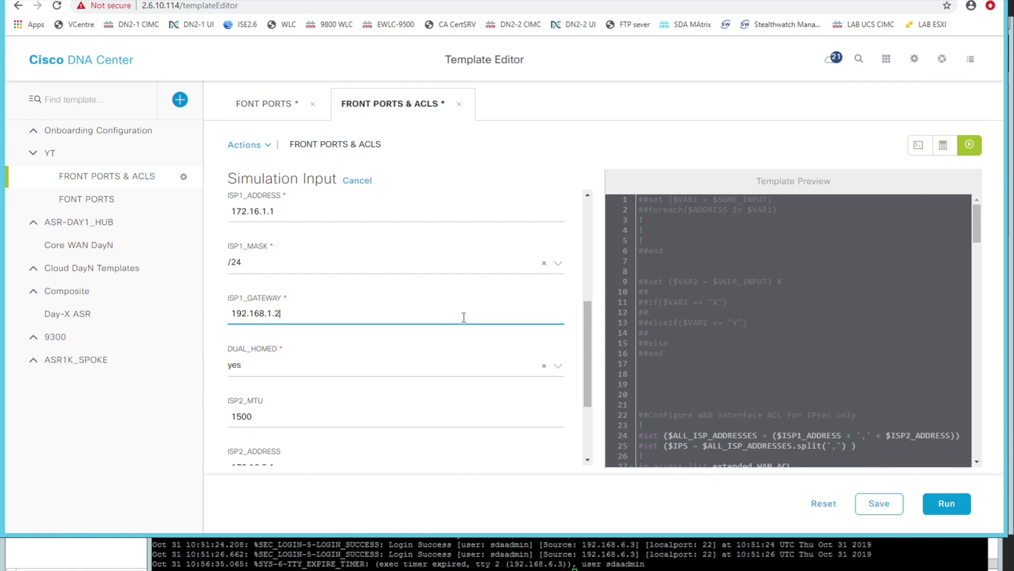
- Clear the ISP2_MTU simulation value and set DUAL_HOMED to no
scroll(437, 344, down, 2)
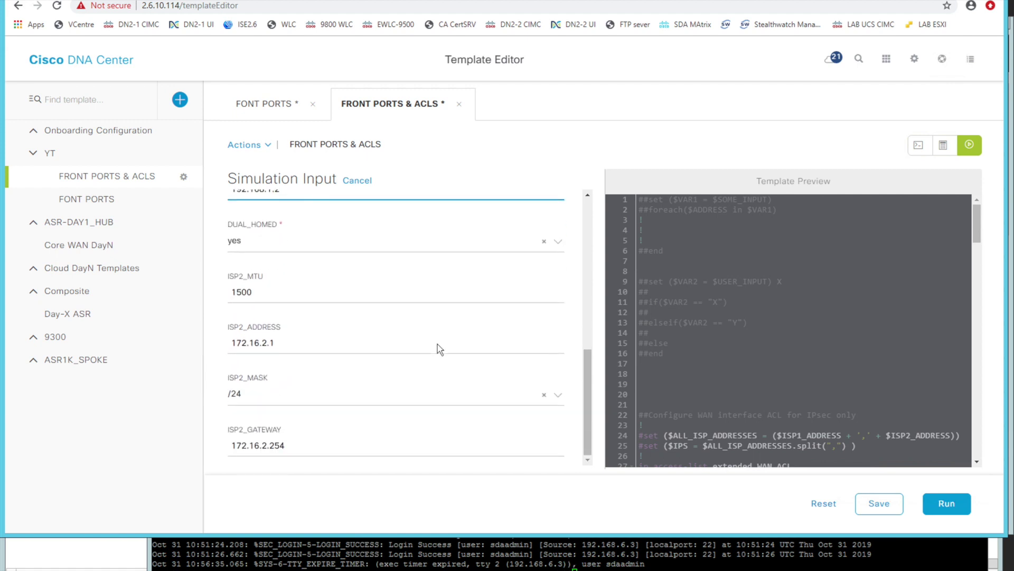
click(379, 322)
drag(378, 322, 200, 328)
key(BackSpace)
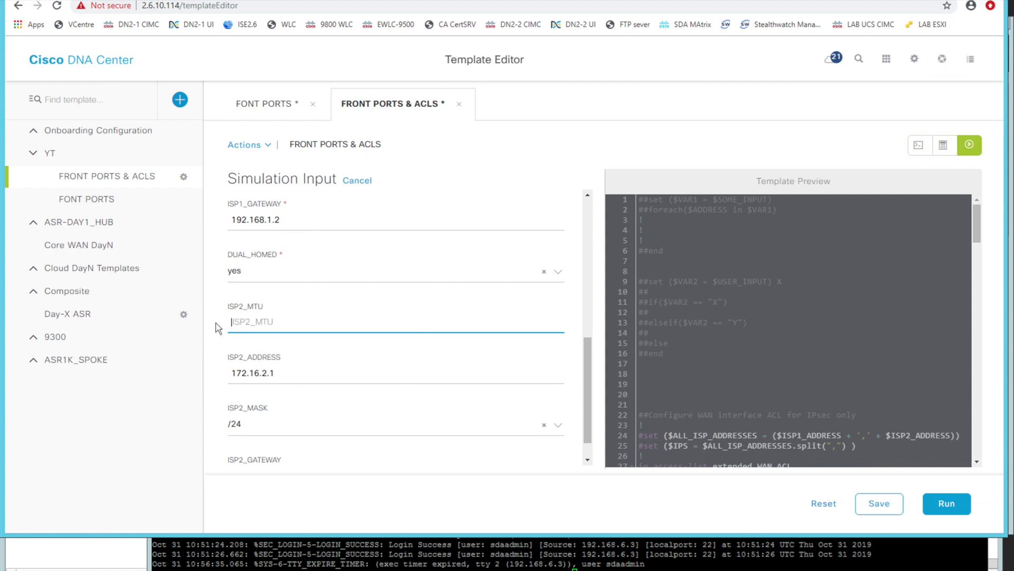
click(273, 275)
click(261, 296)
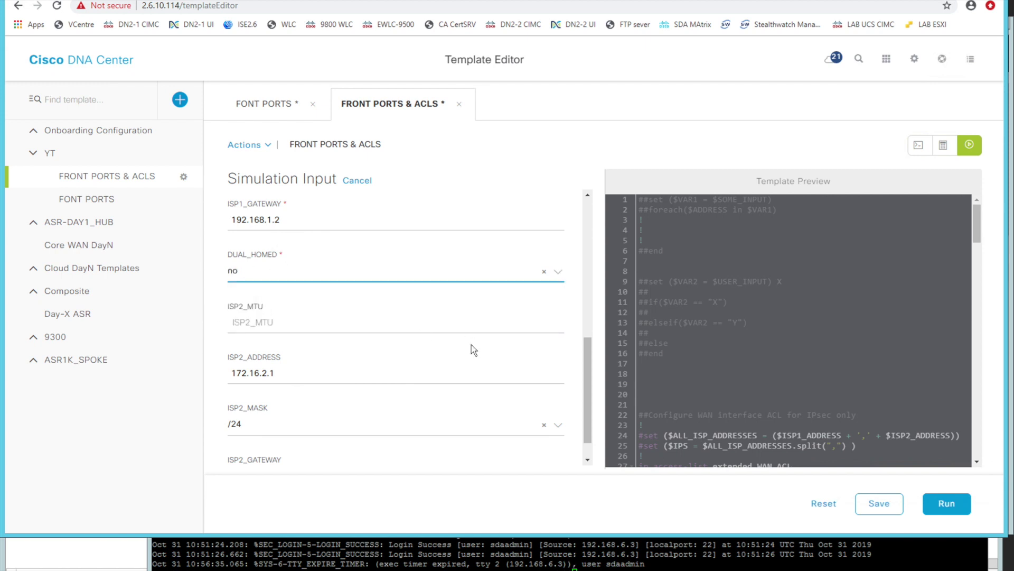
- Review the conditional dual WAN block in the template preview, and run the simulation to check the end of its output
scroll(790, 412, down, 20)
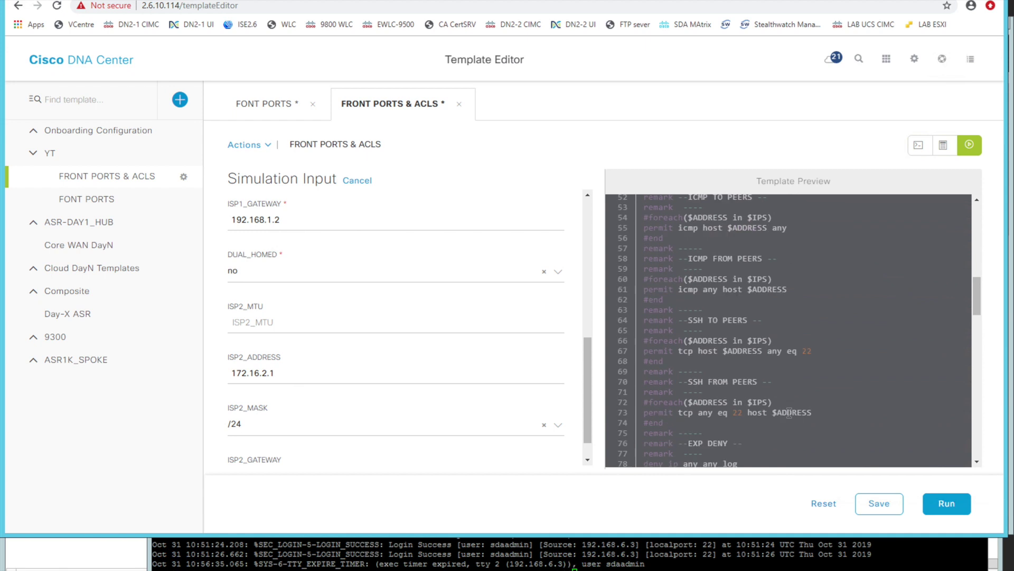
scroll(789, 412, down, 4)
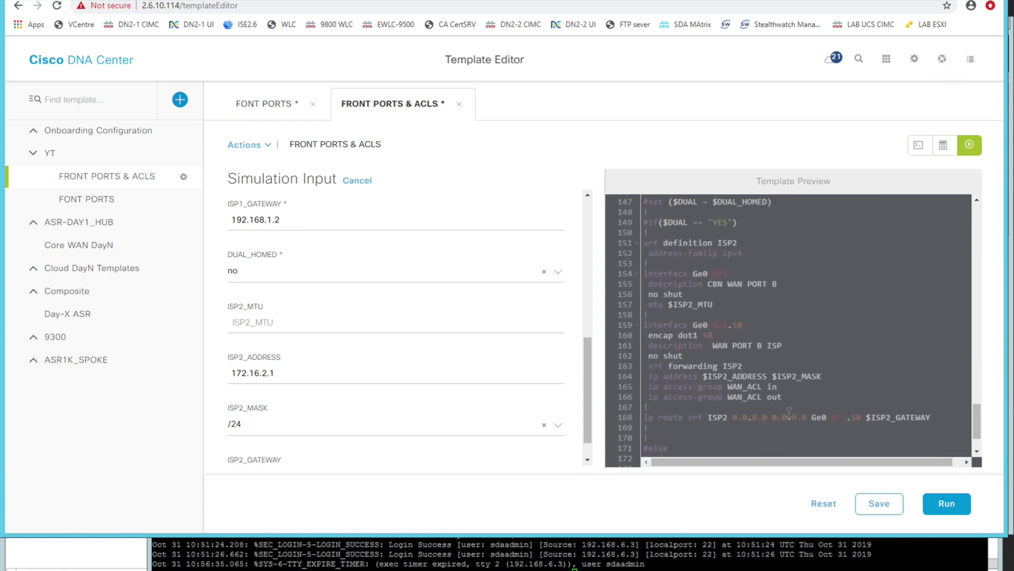
click(661, 242)
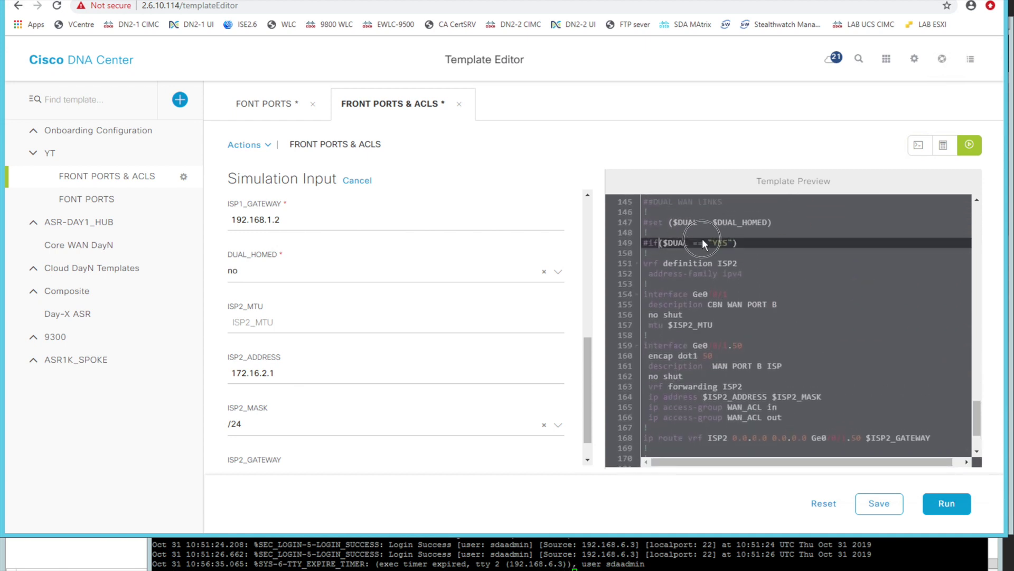
click(658, 261)
drag(658, 260, 693, 427)
click(946, 503)
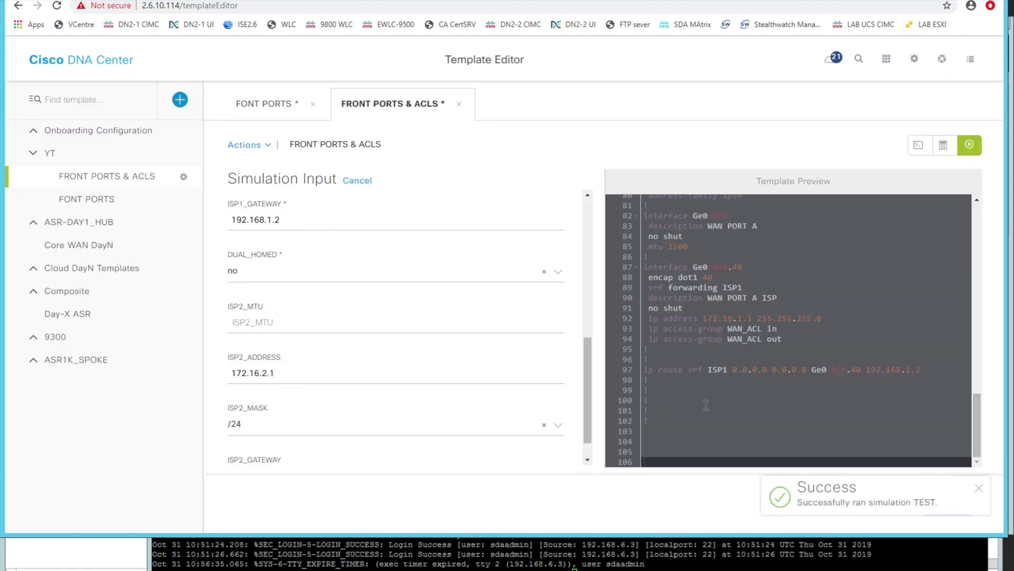
drag(674, 400, 675, 440)
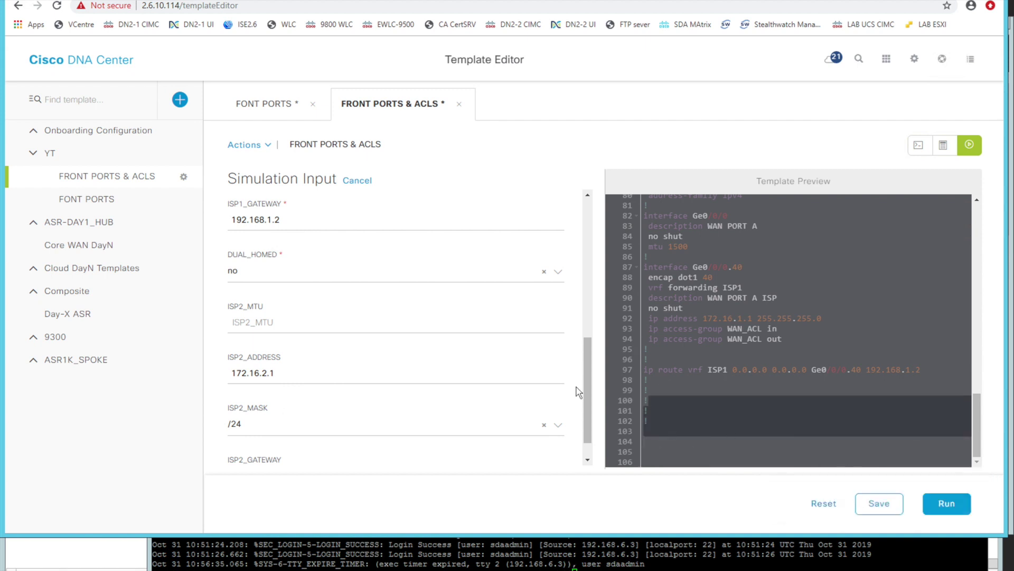
- Set DUAL_HOMED to yes and rerun the simulation, examining the ISP2 lines in the generated configuration
click(418, 280)
click(351, 311)
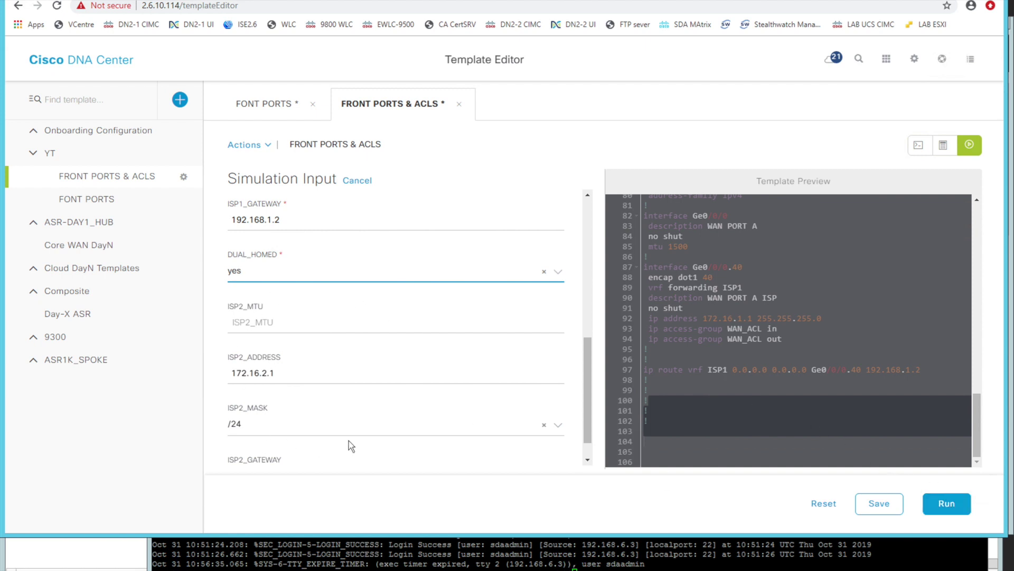
scroll(349, 347, down, 1)
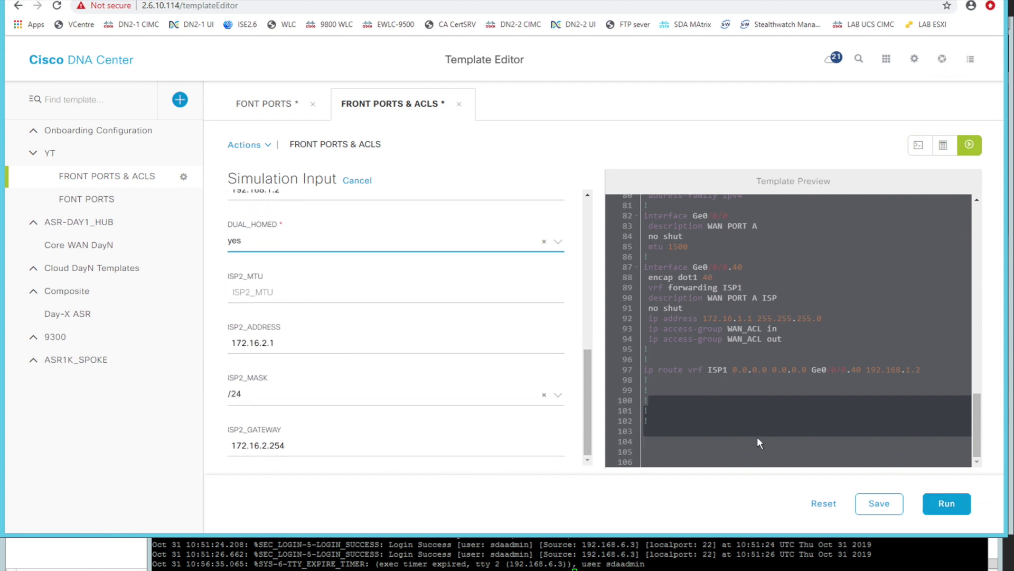
click(947, 503)
scroll(733, 394, down, 4)
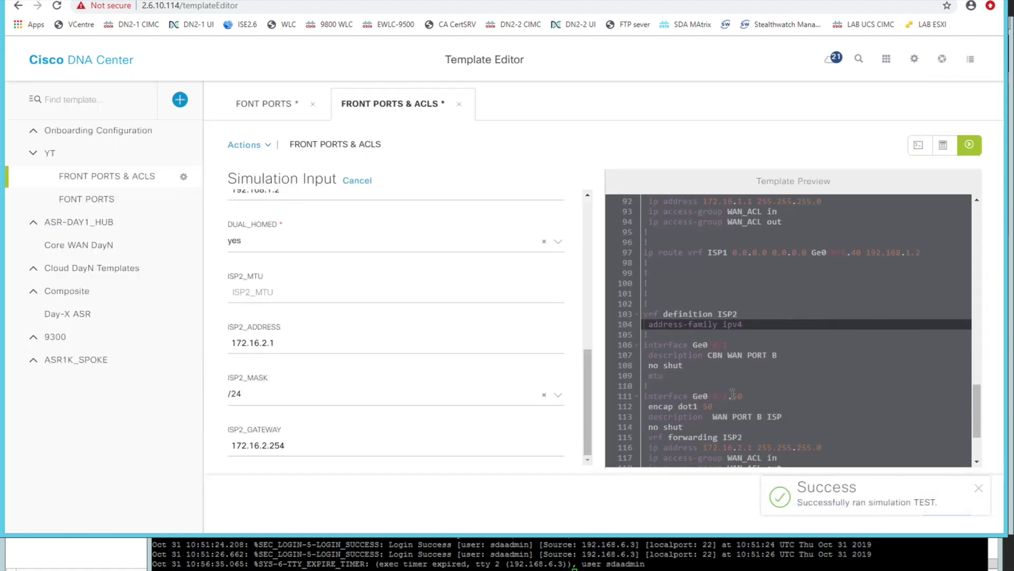
scroll(732, 394, down, 1)
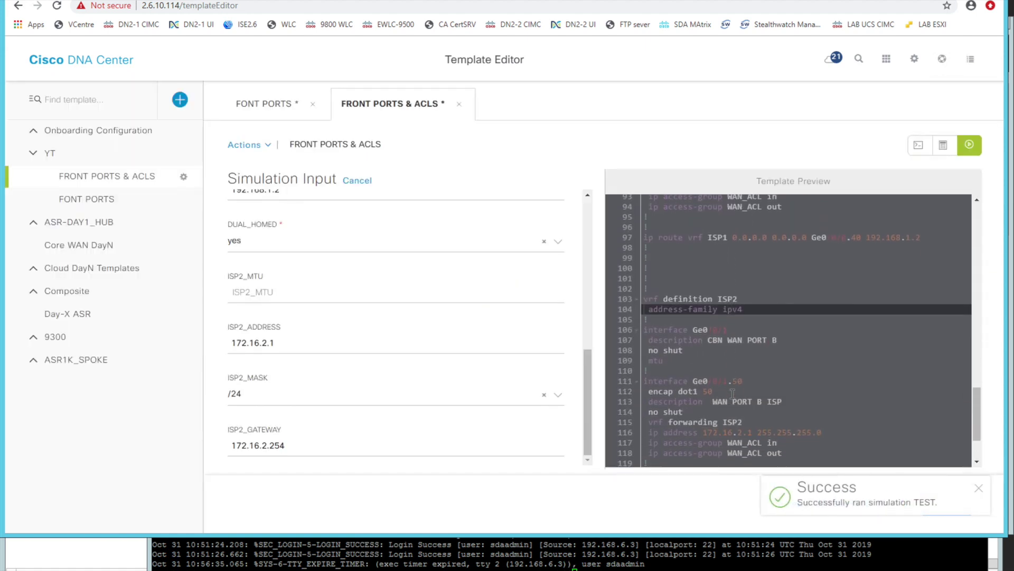
scroll(733, 394, down, 1)
- Copy the interface Ge0/0/1 lines through mtu from the preview and paste them into the router's PuTTY console in configuration mode
click(650, 347)
key(End)
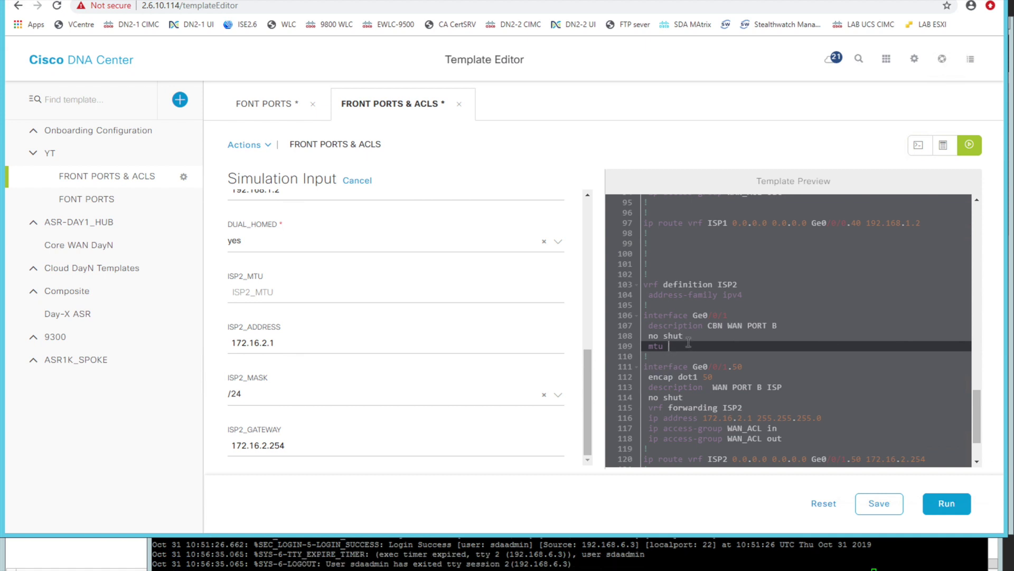
drag(688, 343, 645, 319)
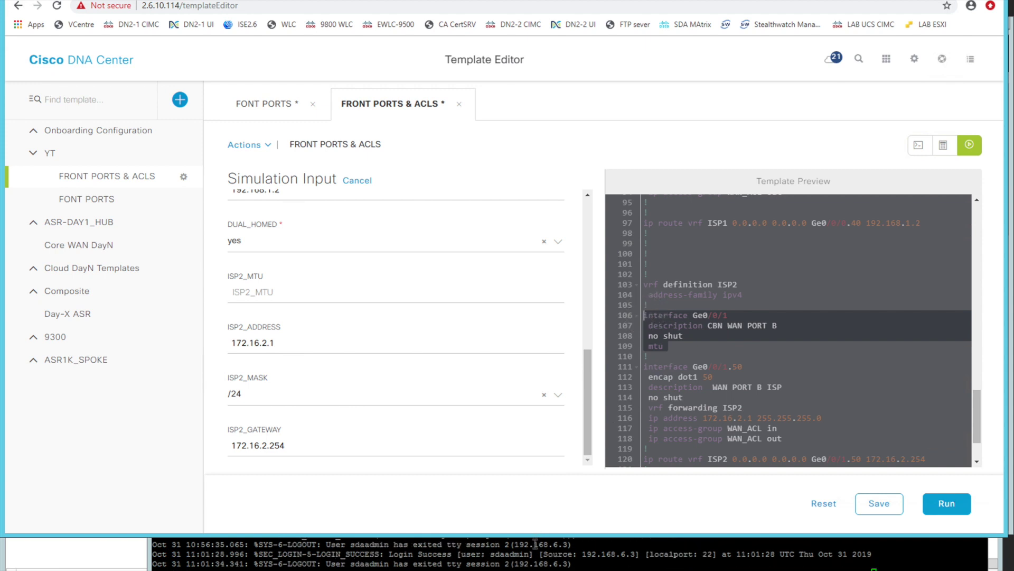
scroll(697, 361, down, 1)
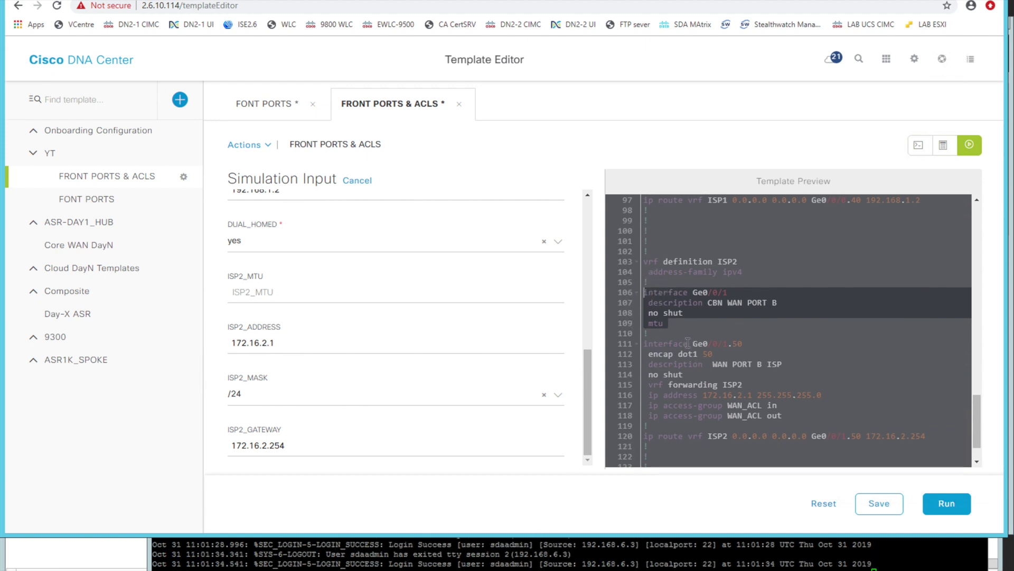
click(525, 551)
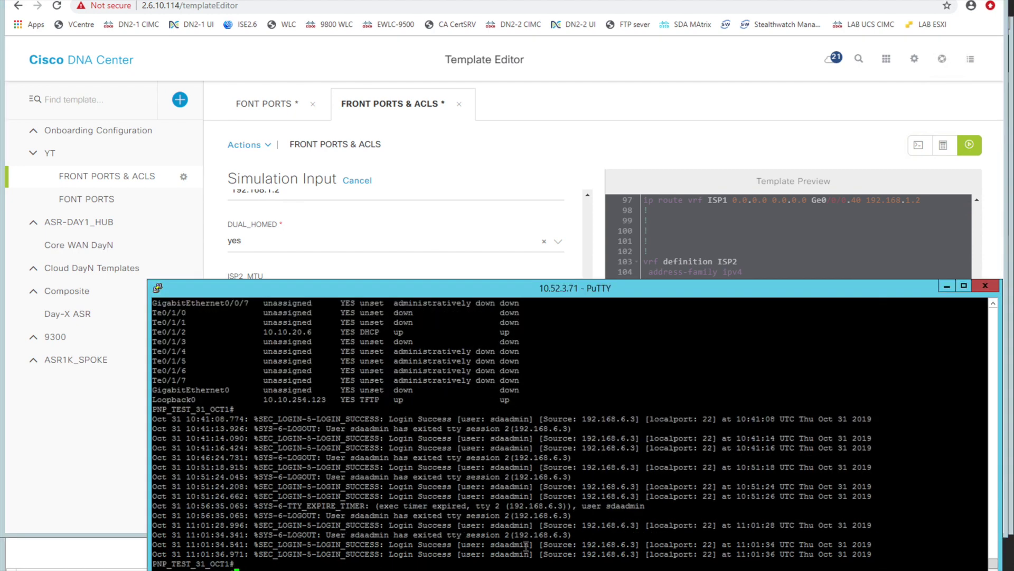
right_click(526, 545)
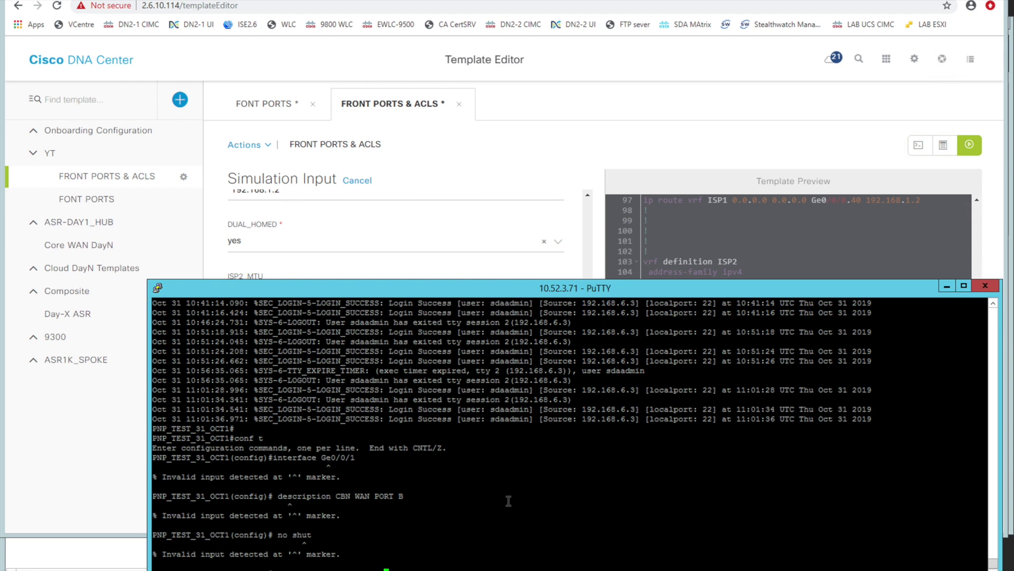
- List the router's interfaces with do show ip int bri and compare their names with the interface lines in the template preview
key(Return)
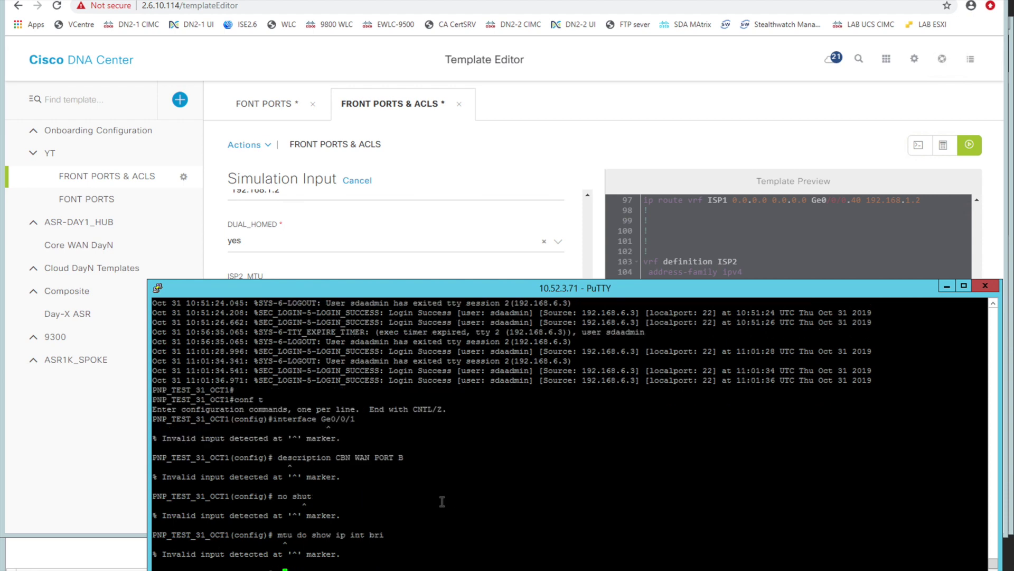
text(do show ip int bri)
key(Return)
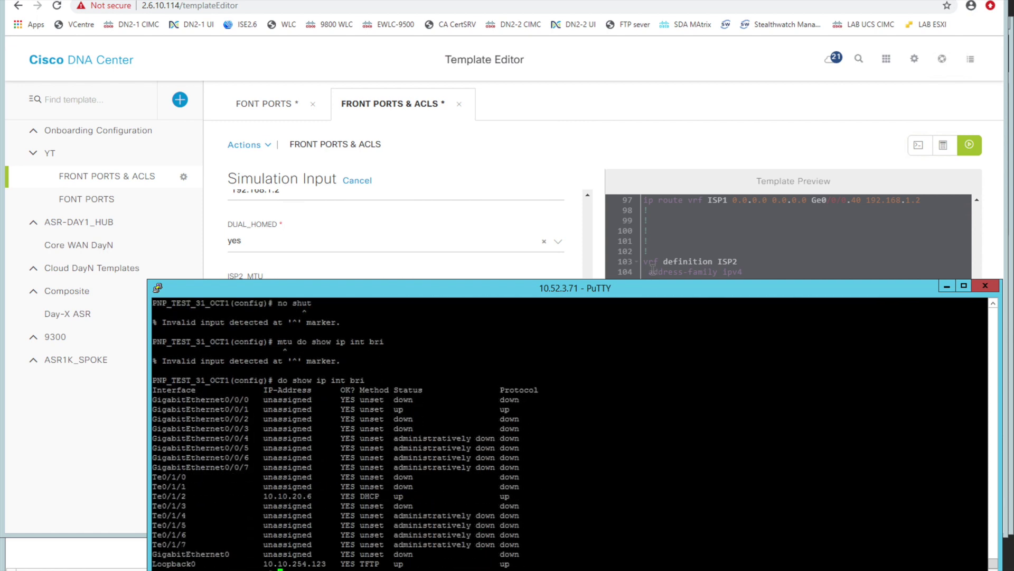
click(706, 258)
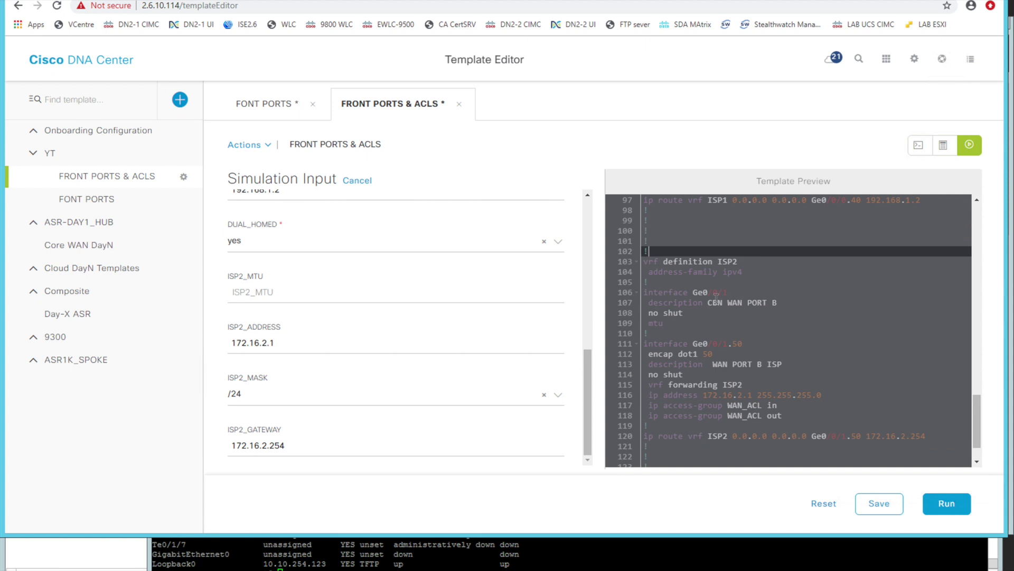
click(496, 558)
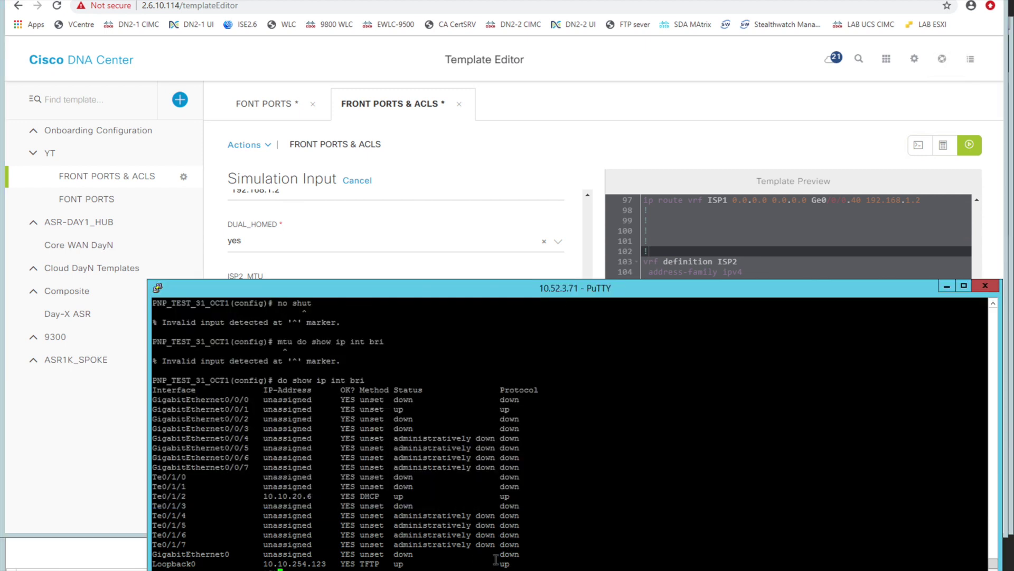
- Enter interface configuration with int gig 0/0/1 in the router console and try the mtu command without a value
text(gig)
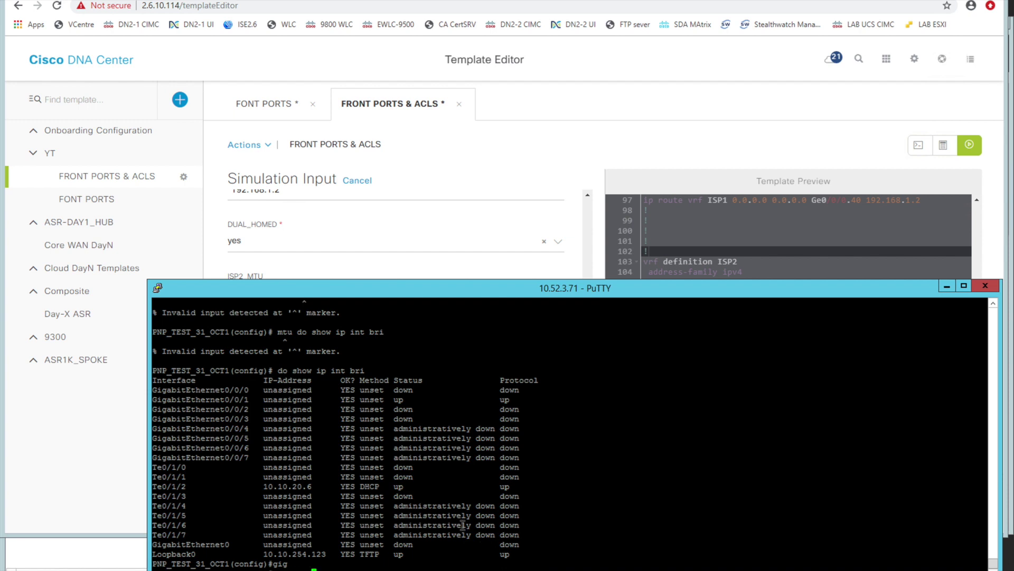
key(Return)
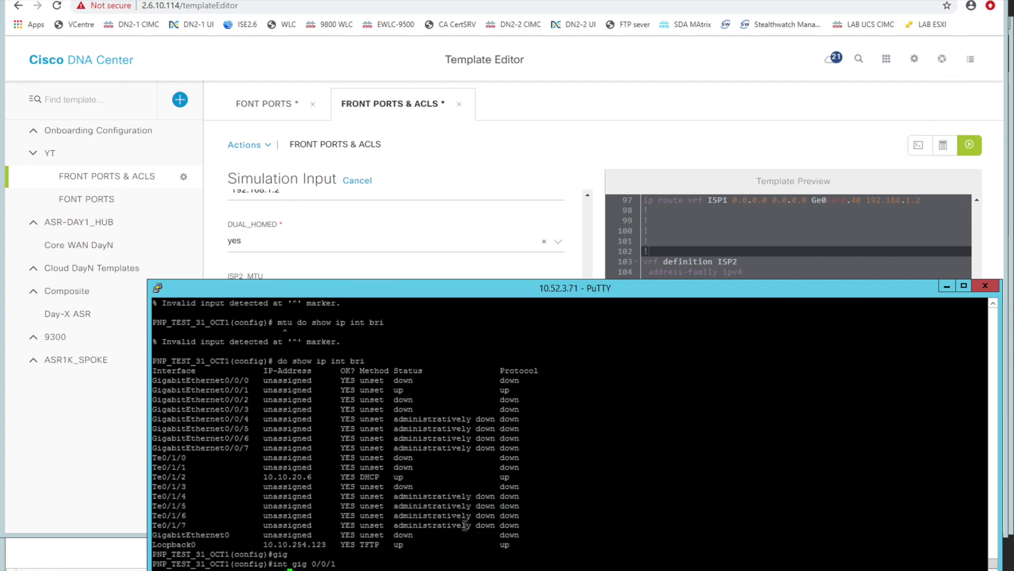
key(Return)
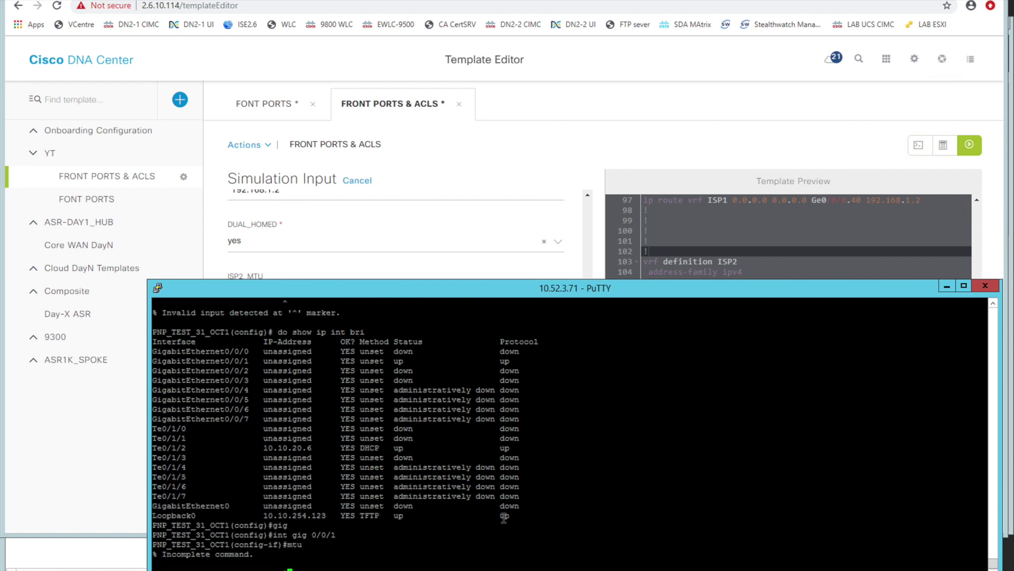
triple_click(249, 554)
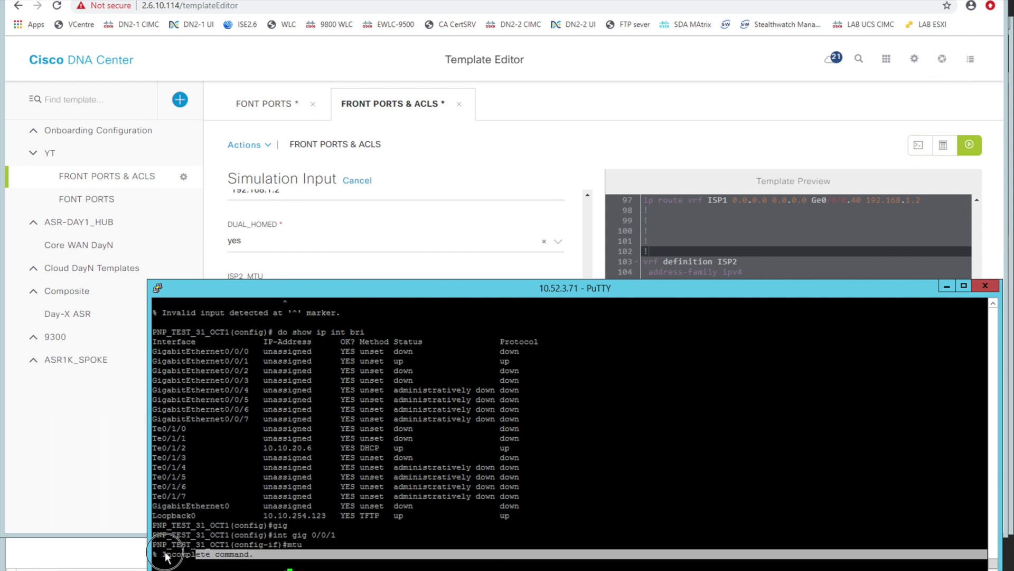
- Return to the FRONT PORTS & ACLS template code, saving the simulation changes
click(702, 233)
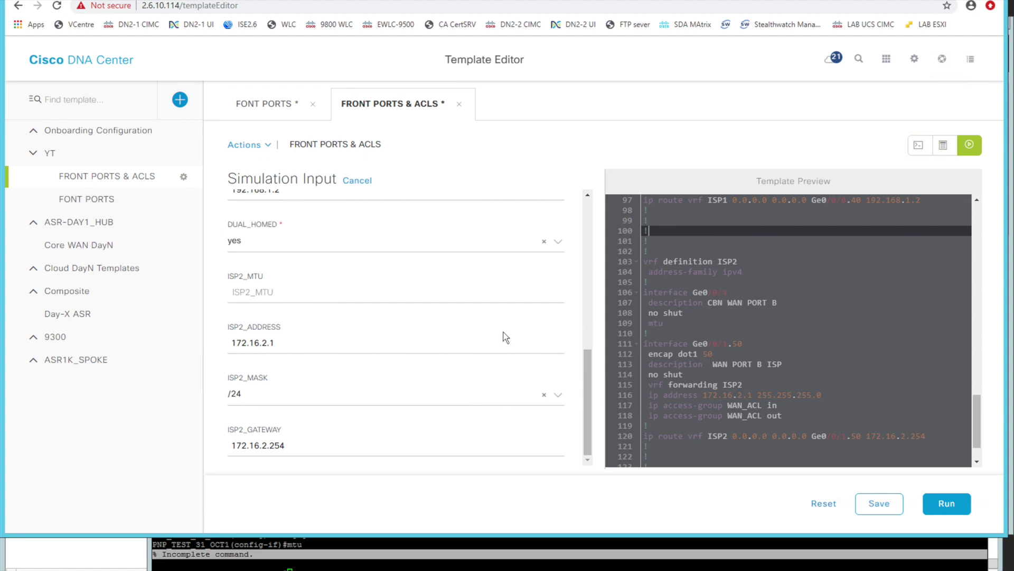
click(919, 145)
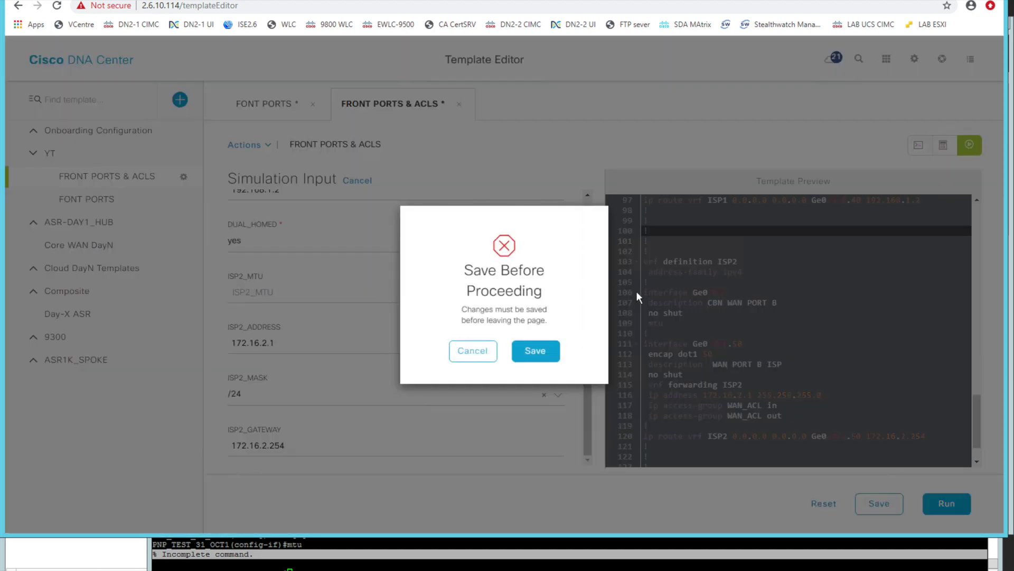
click(542, 350)
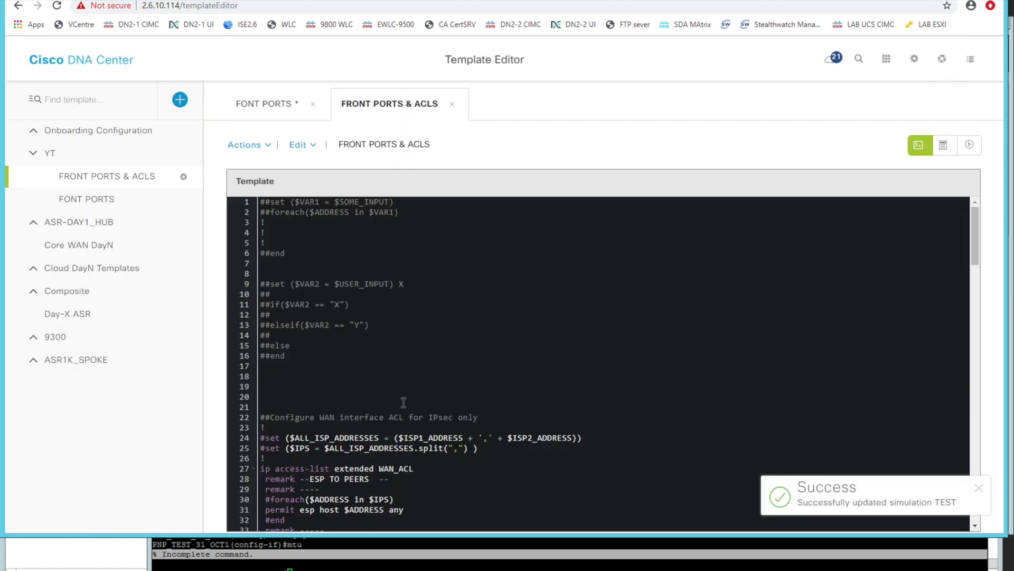
- Rename the Ge prefix to Gig in the template's WAN interface names, including Gig0/0/1 and Gig0/0/0
scroll(403, 404, down, 20)
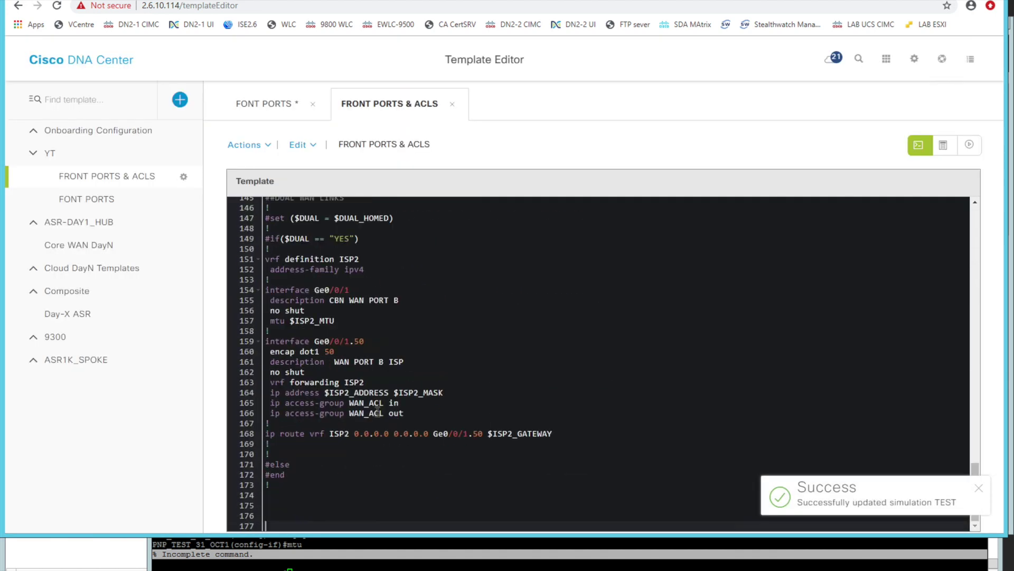
scroll(370, 402, up, 1)
click(325, 313)
key(BackSpace)
text(ig)
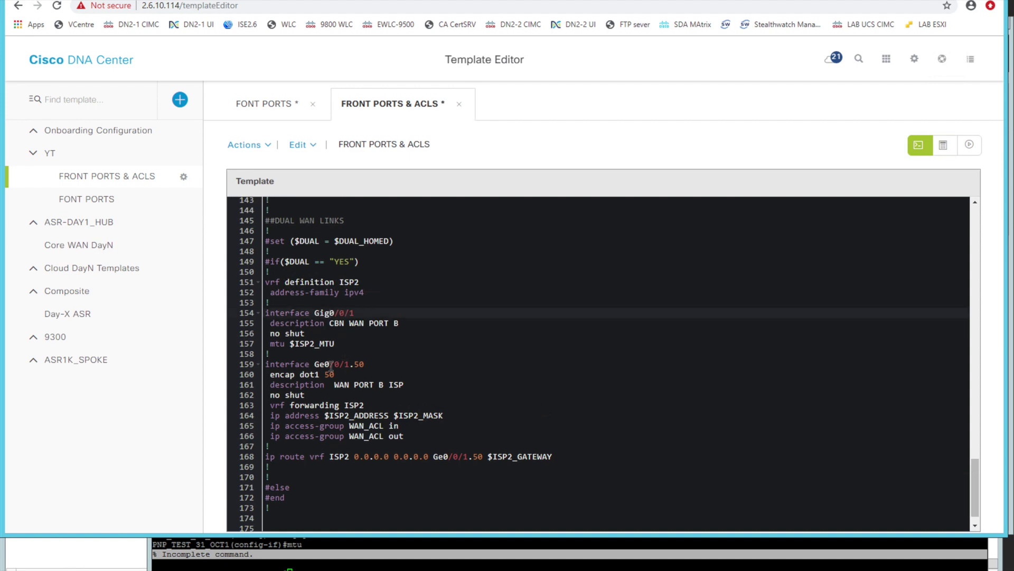
scroll(331, 364, up, 8)
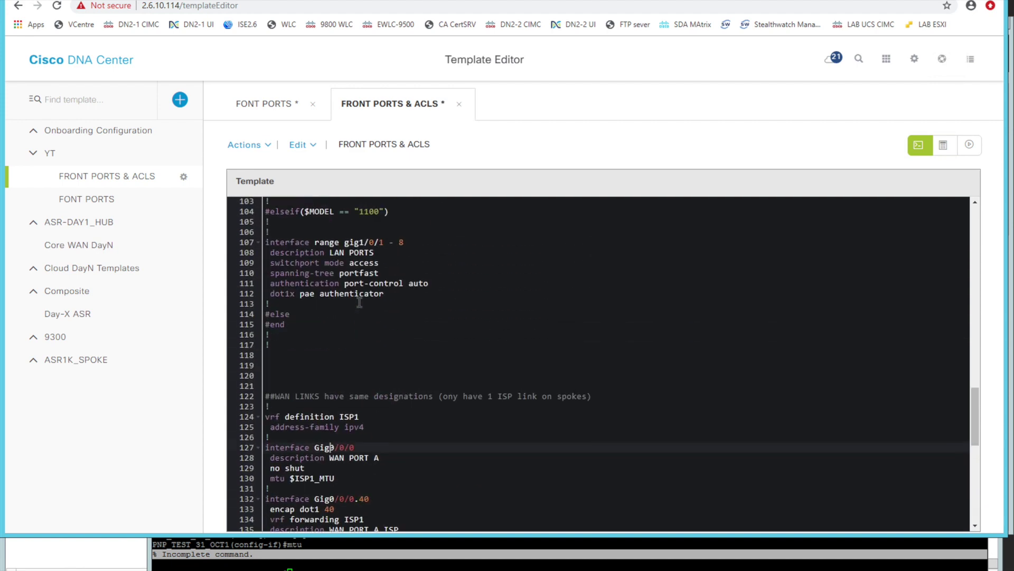
- Copy the archive log config block, lines 11 to 15, from the ASR1K_BIG_DADDY_SH onboarding template
scroll(359, 302, up, 20)
click(296, 386)
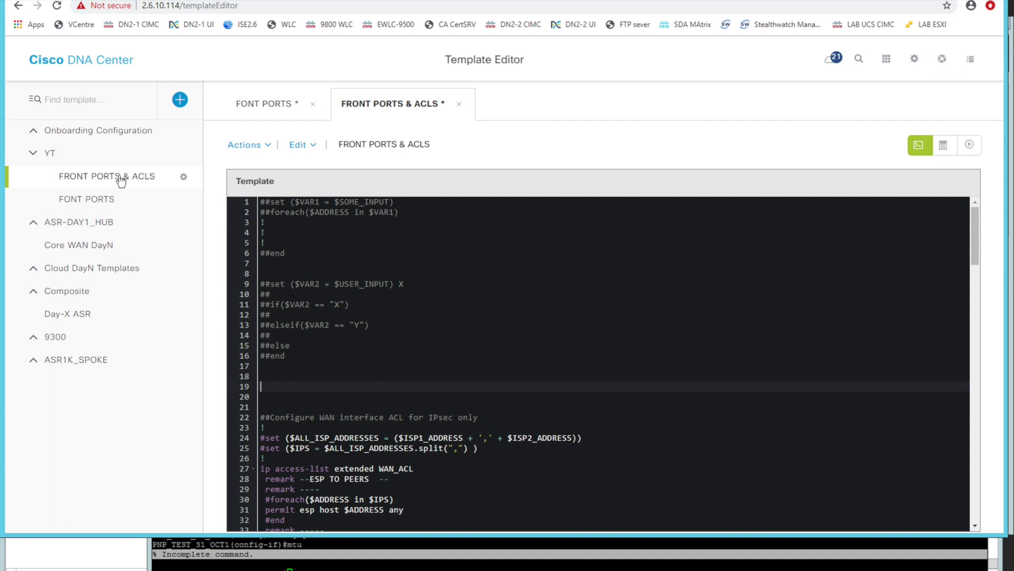
click(35, 131)
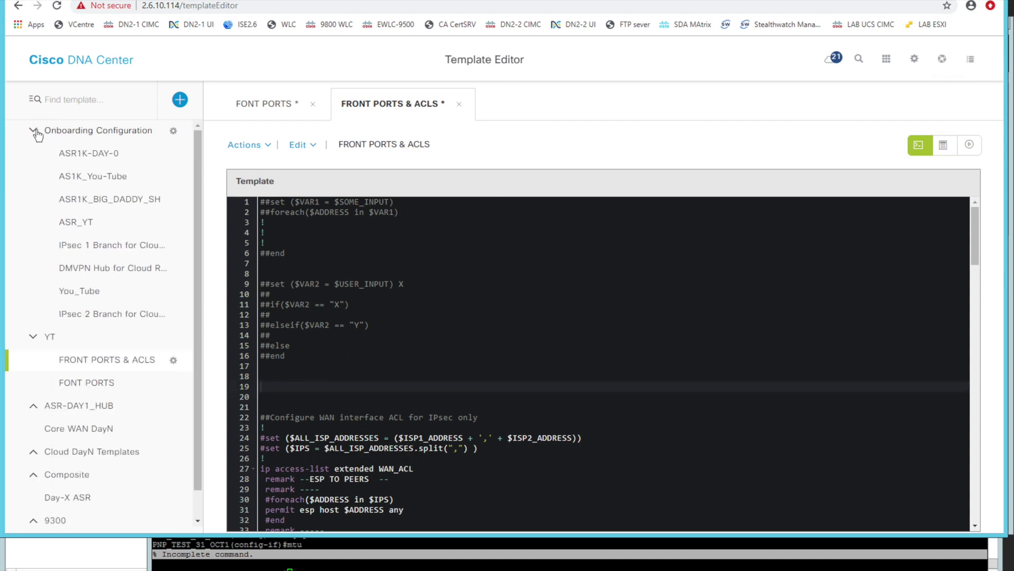
click(97, 199)
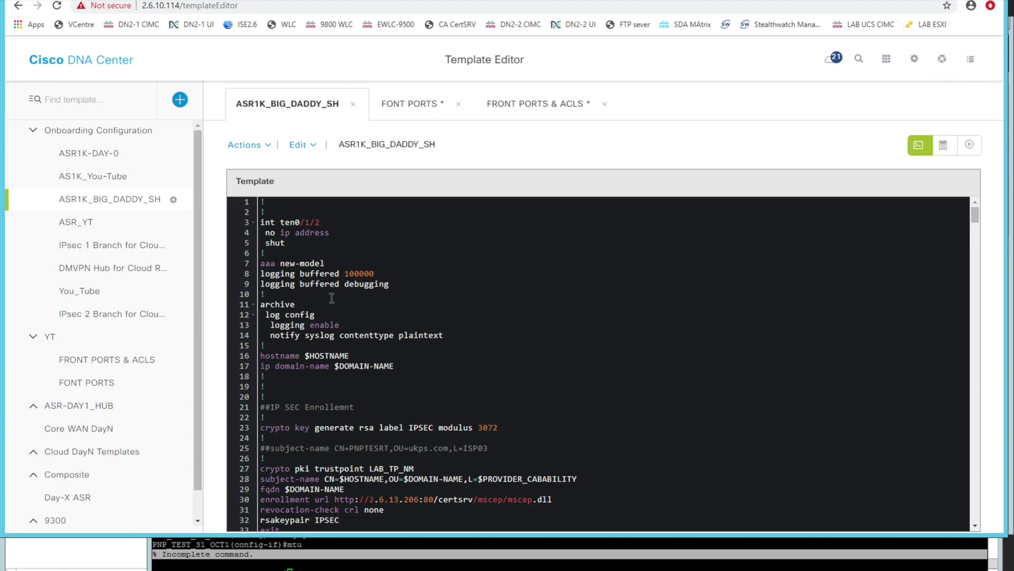
click(263, 344)
drag(260, 330, 242, 313)
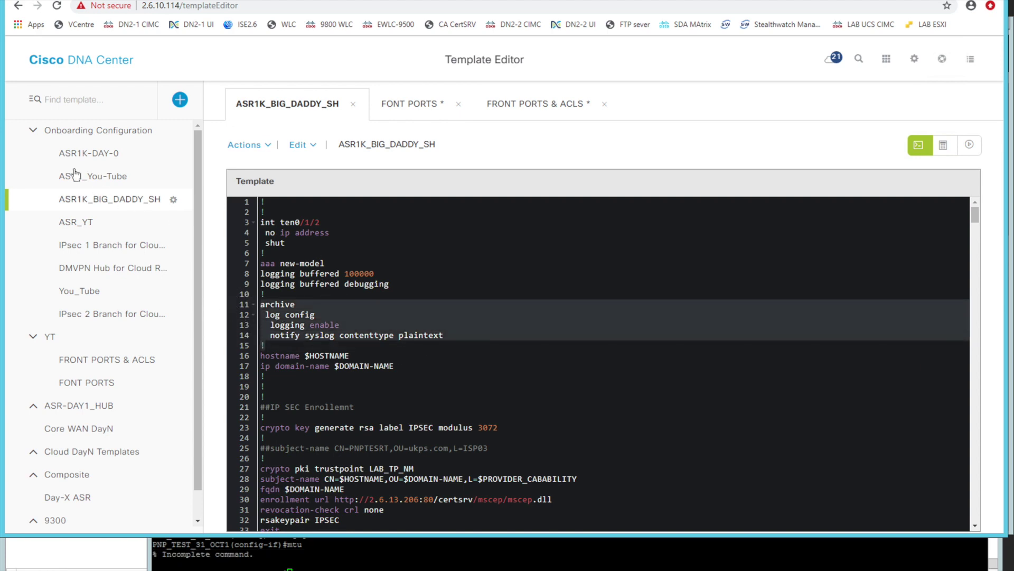
- Paste the archive block at line 19 of the FRONT PORTS & ACLS template and add a ! line above it
click(34, 132)
click(410, 106)
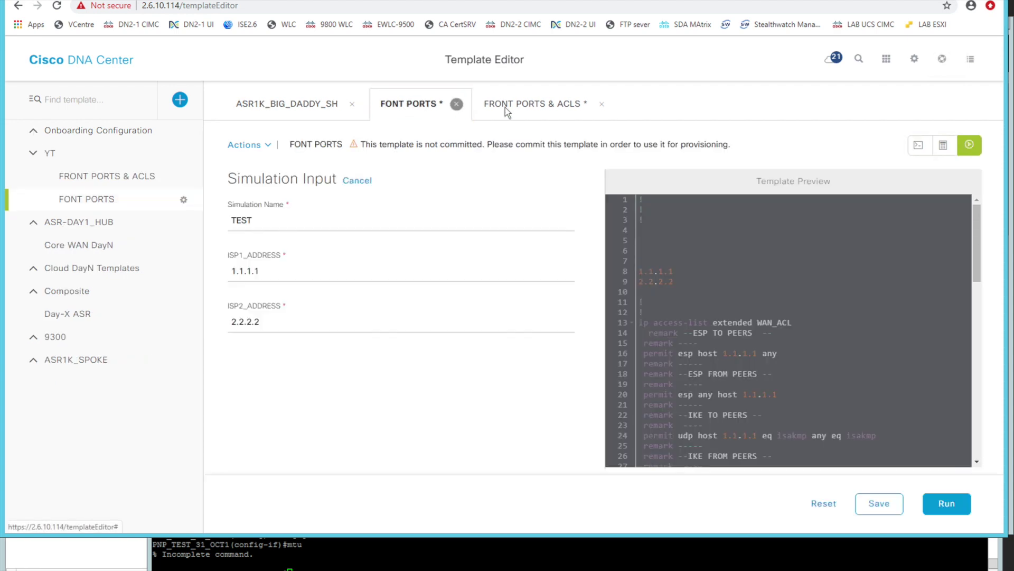
click(523, 106)
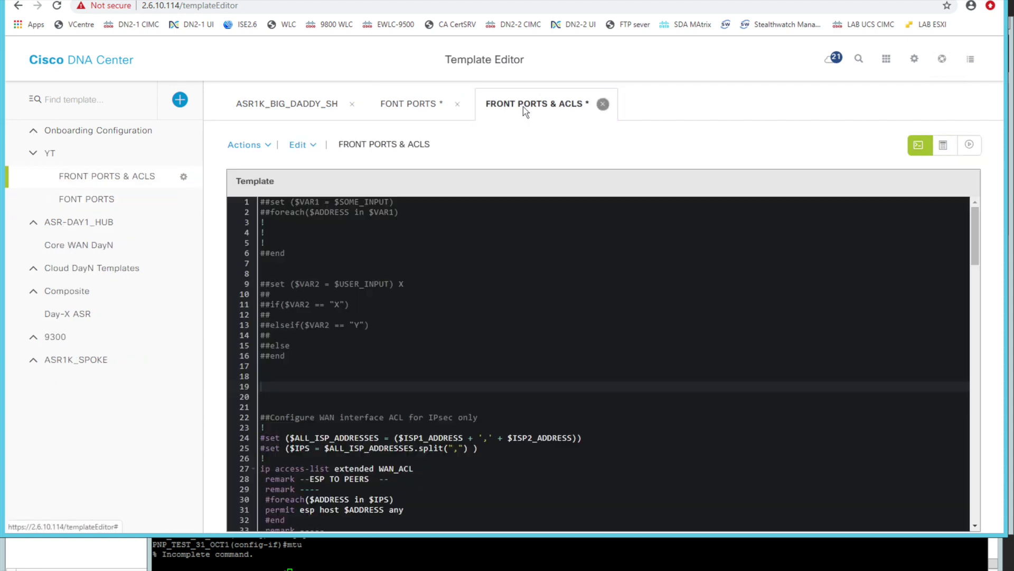
right_click(309, 388)
click(336, 455)
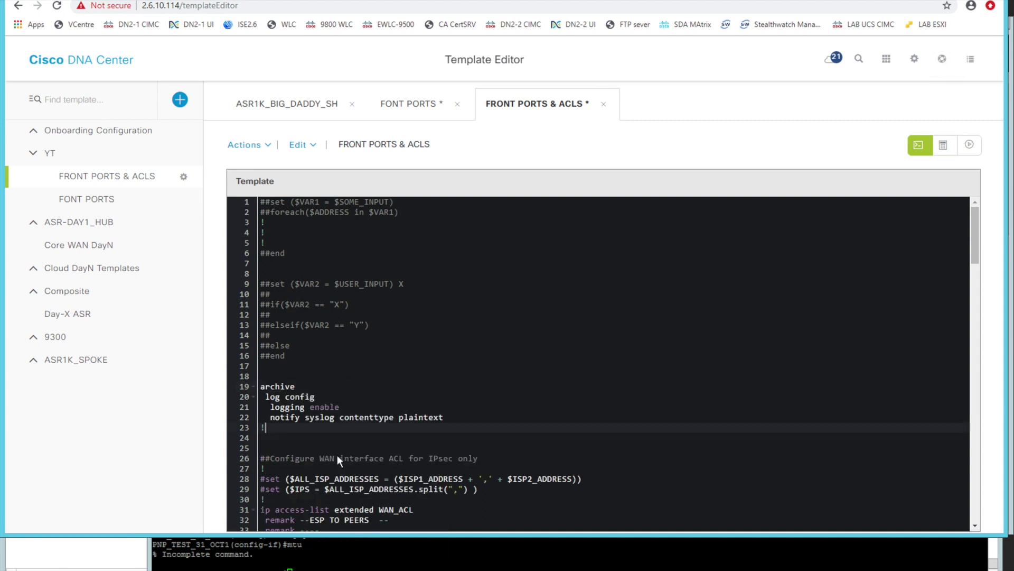
click(270, 377)
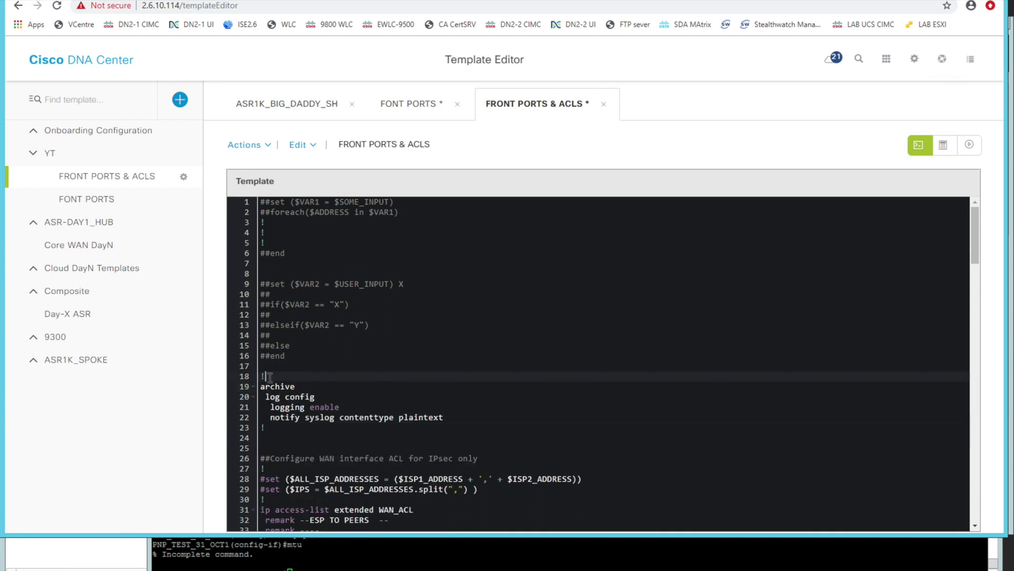
- Look over the archive block and the WAN_ACL access-list line, and save the FRONT PORTS & ACLS template
scroll(296, 426, down, 1)
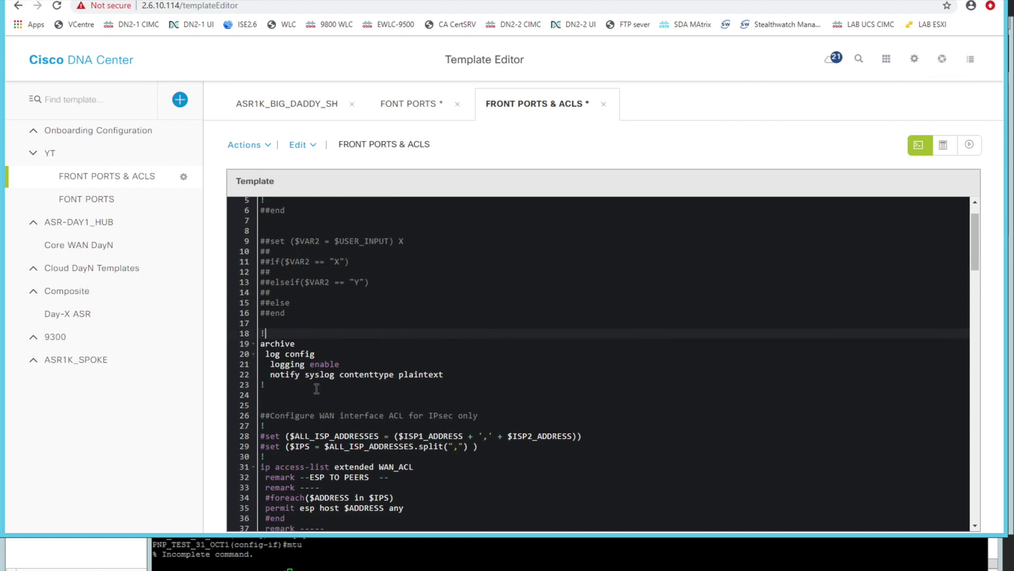
click(170, 560)
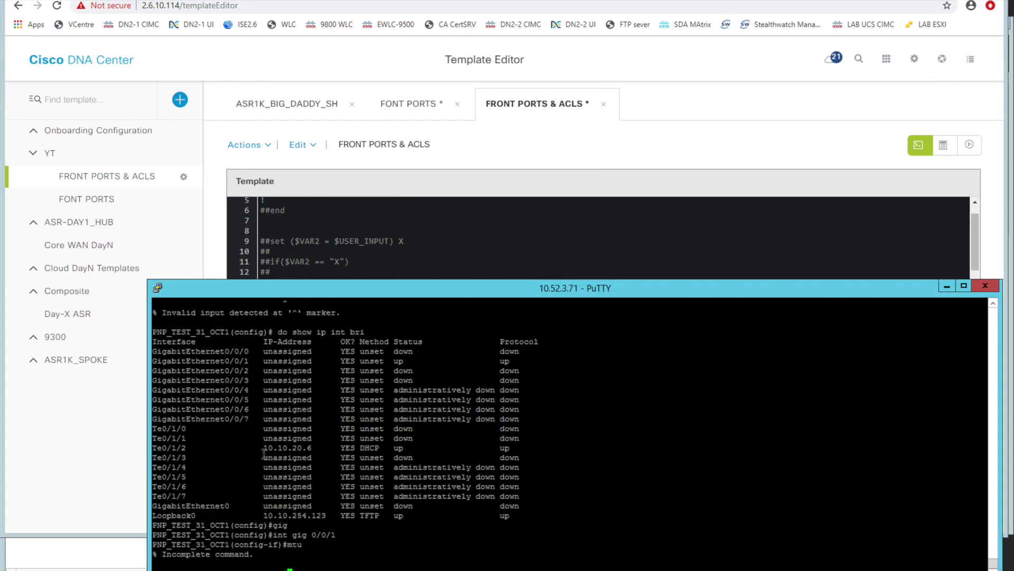
click(388, 261)
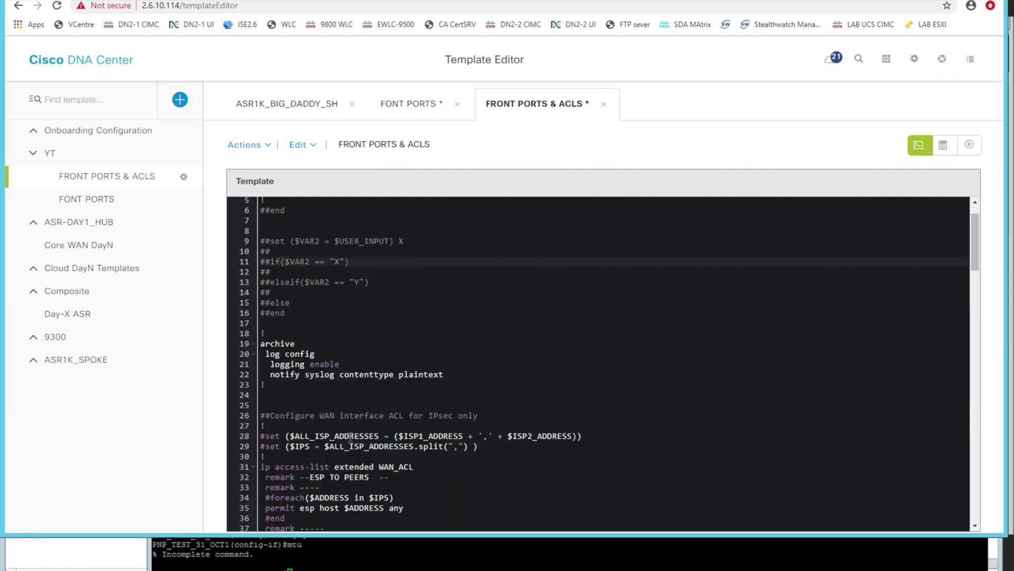
drag(262, 467, 415, 467)
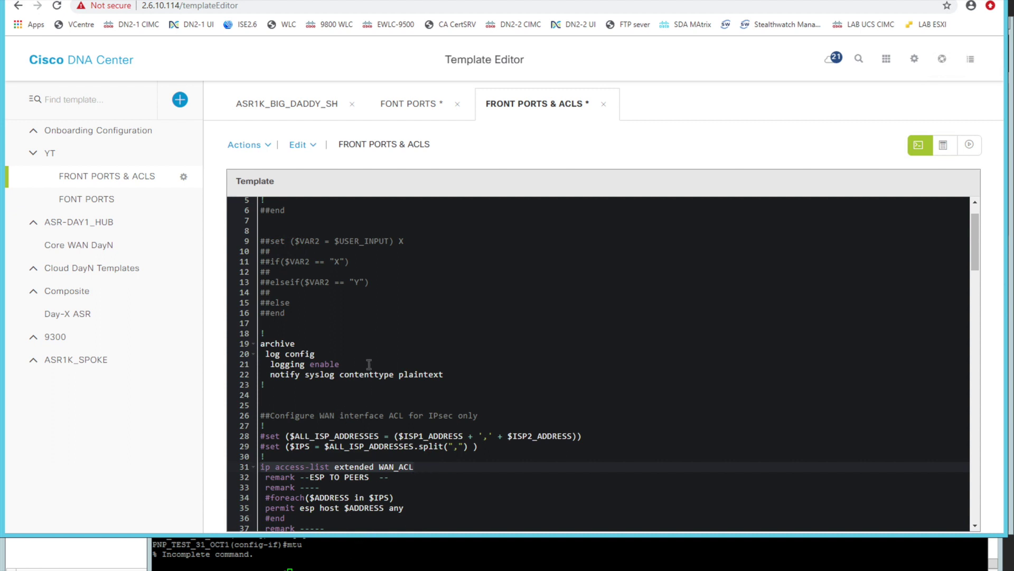
scroll(402, 374, down, 1)
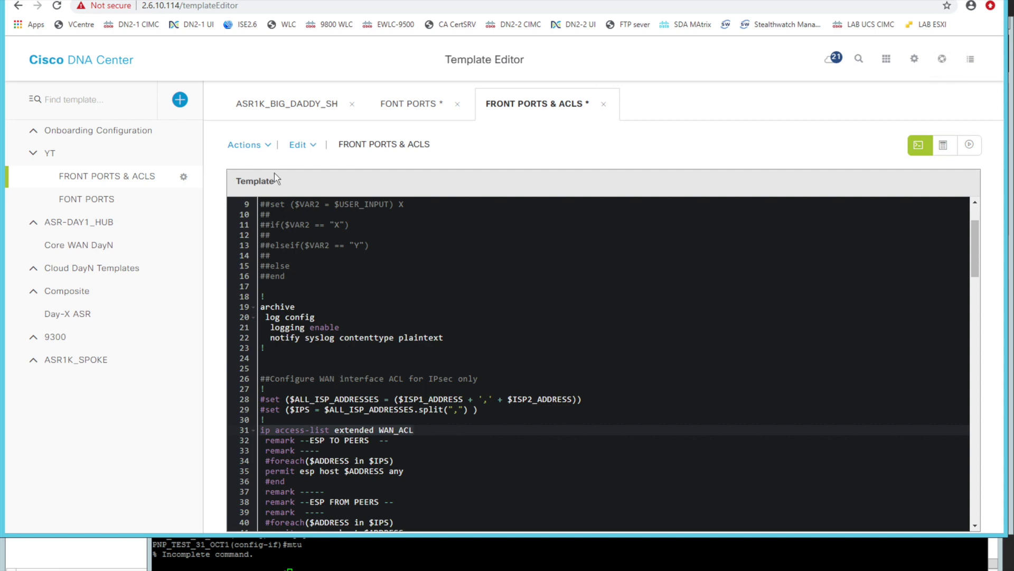
click(250, 145)
click(254, 190)
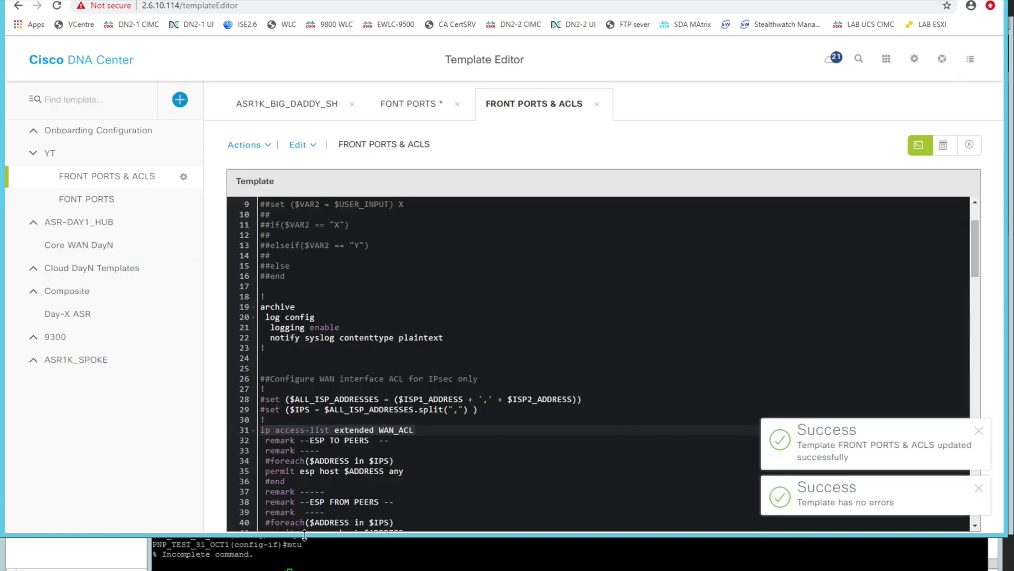
- Leave the template editor, dismiss the notifications and show the network profiles in the design area
drag(304, 535, 306, 459)
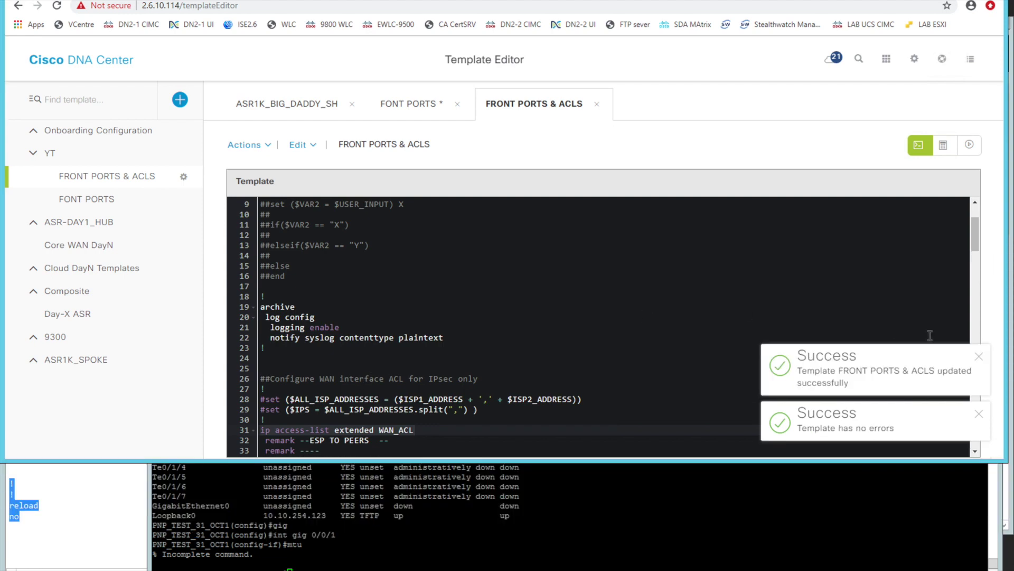
click(979, 357)
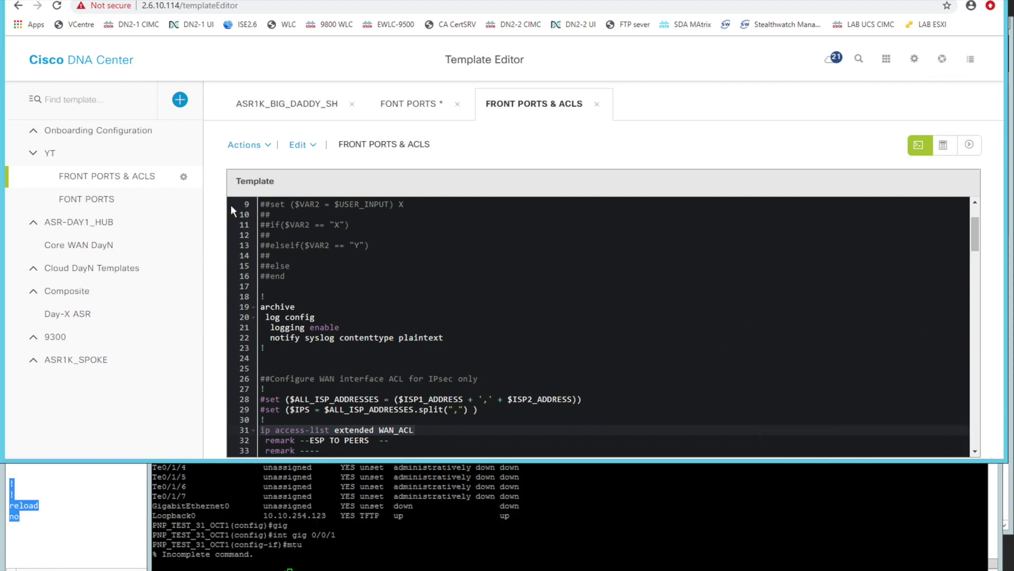
click(129, 61)
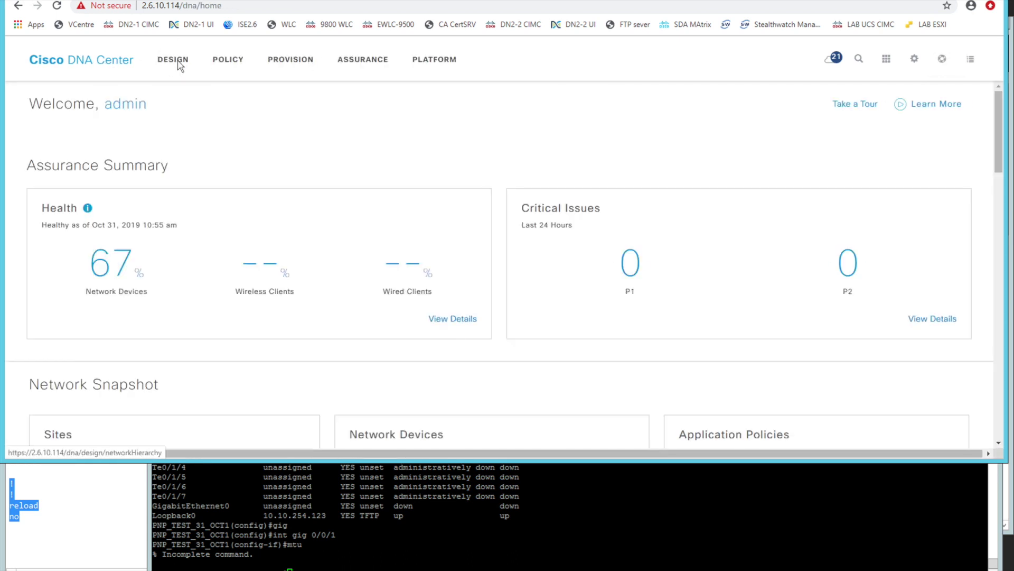
click(179, 64)
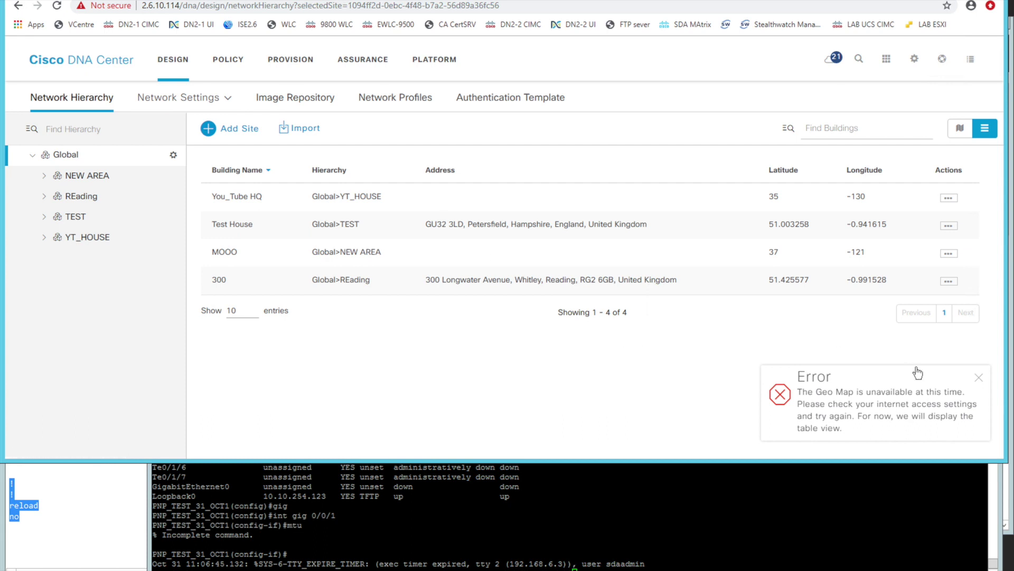
click(978, 378)
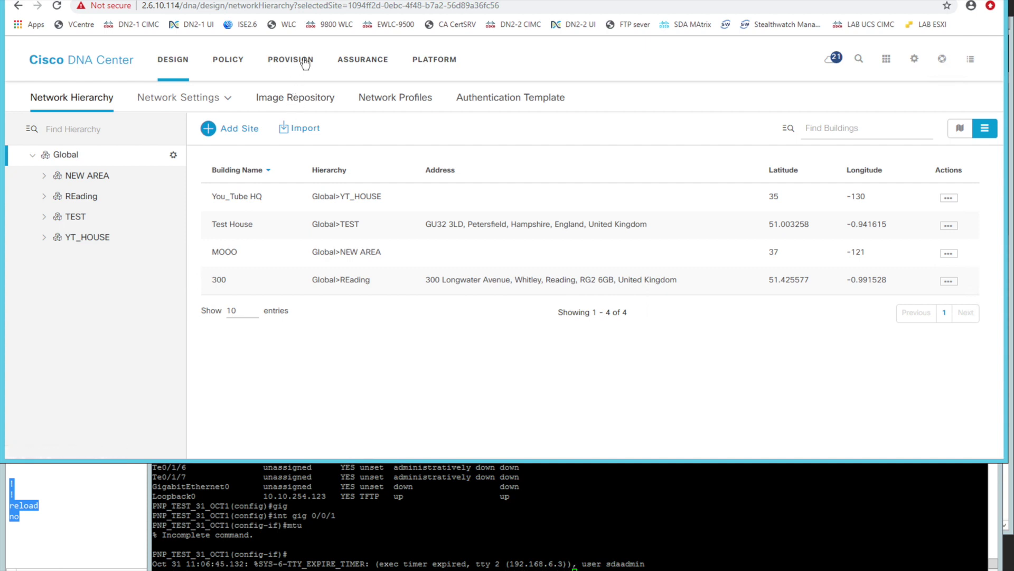
click(419, 105)
- Check the sites assigned to the You_Tube routing profile and close the site assignment without saving
drag(34, 322, 65, 322)
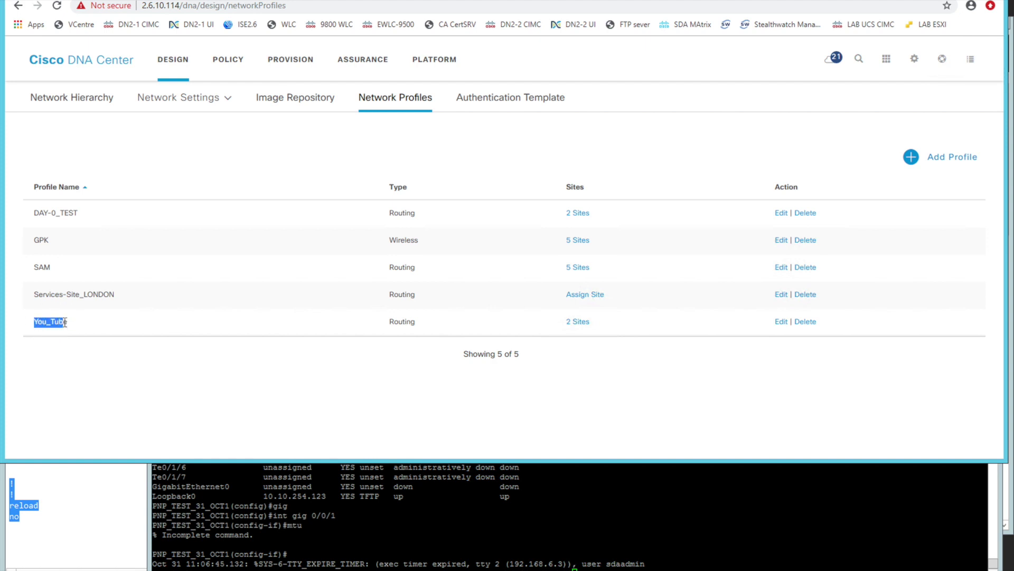
click(579, 322)
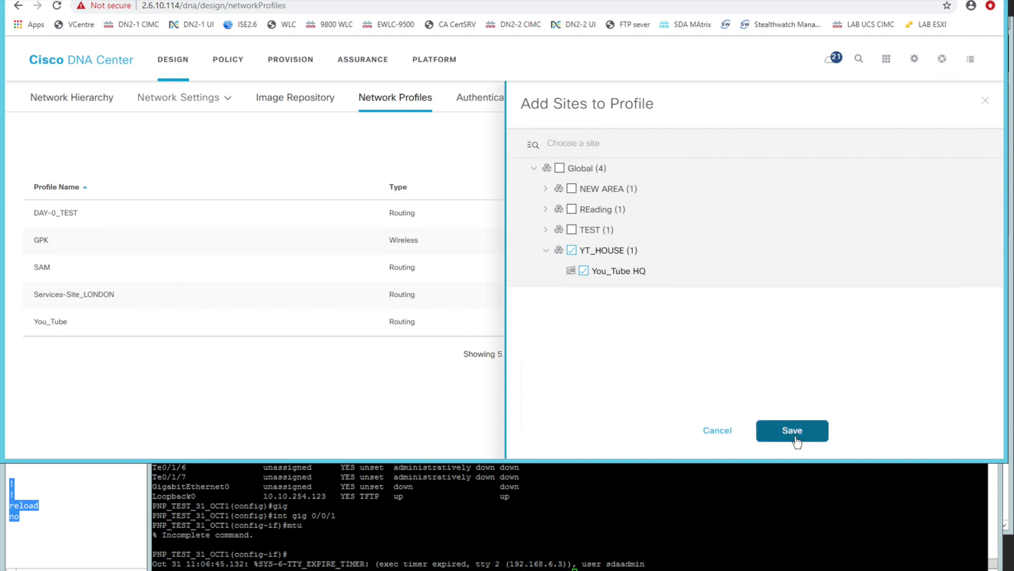
click(724, 430)
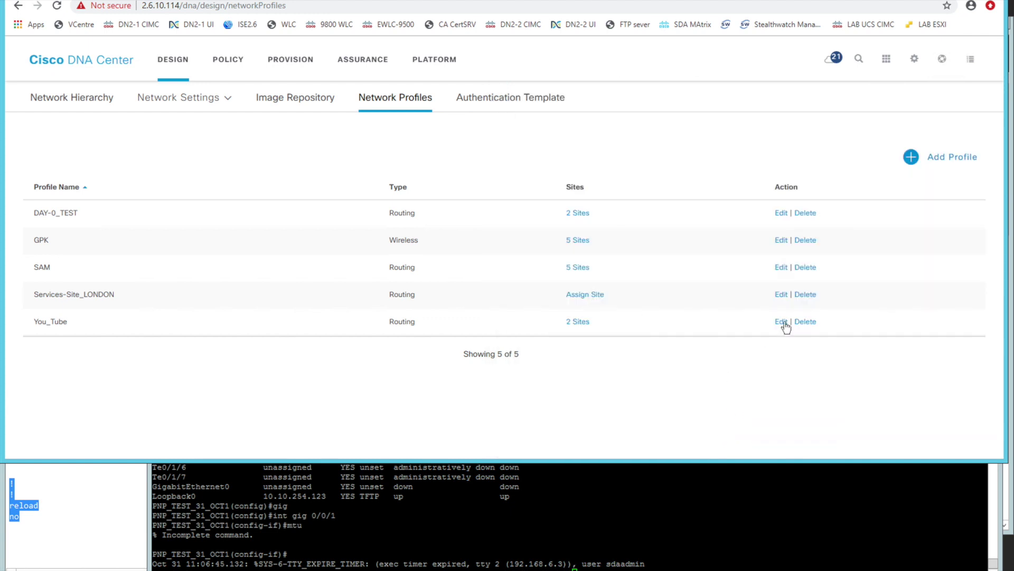
- Open the You_Tube profile for editing and go to the Day-N templates of its custom configuration
click(783, 324)
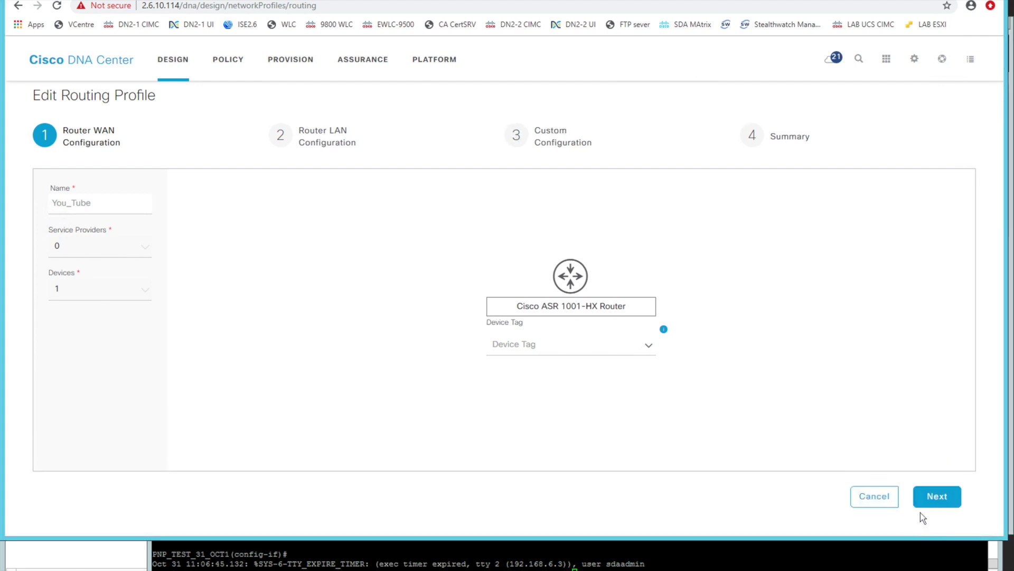
click(937, 495)
click(936, 502)
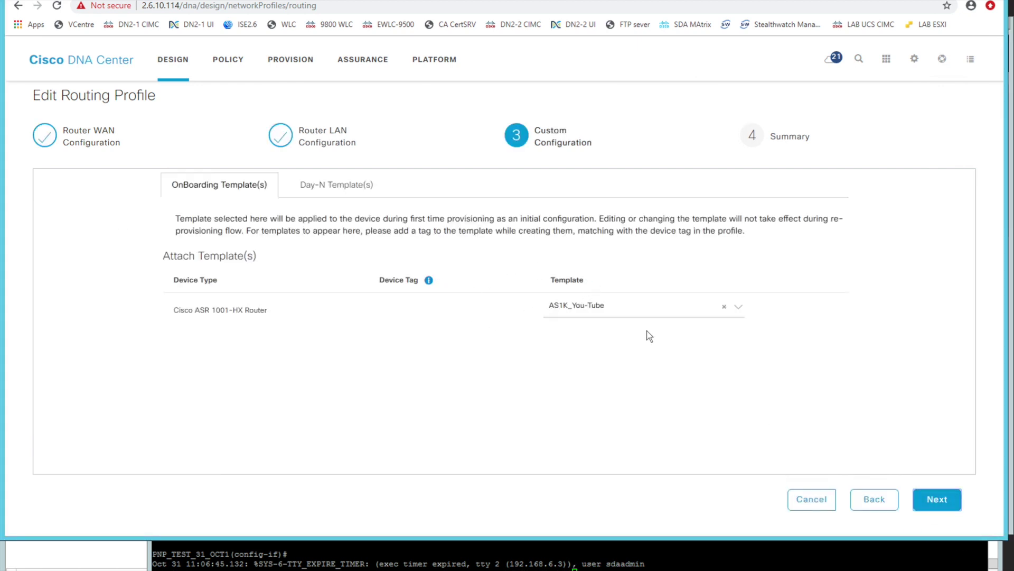
click(337, 186)
- Attach AS1K_You-Tube as the Day-N template for the Cisco ASR 1001-HX router
click(639, 304)
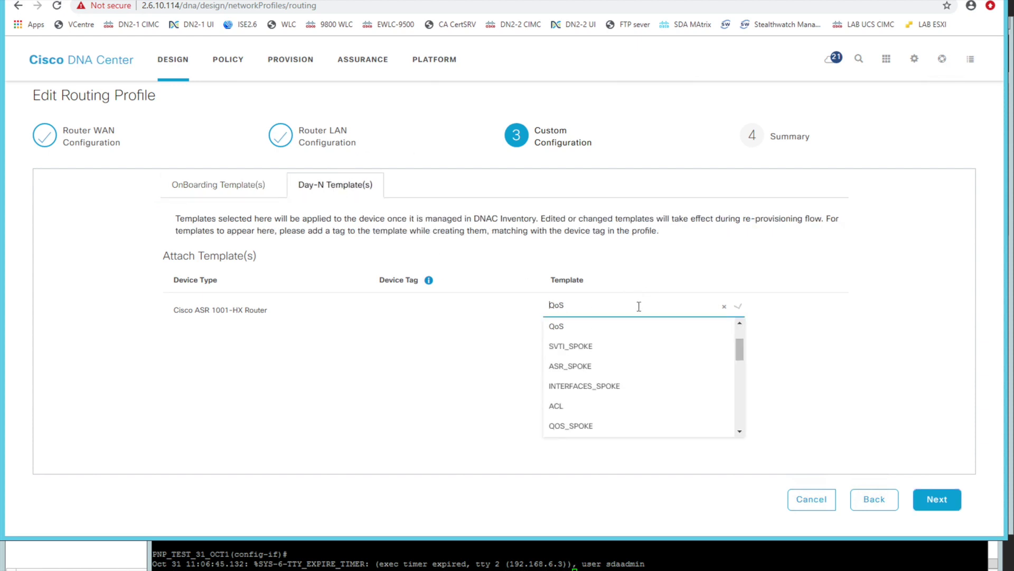
scroll(637, 340, down, 2)
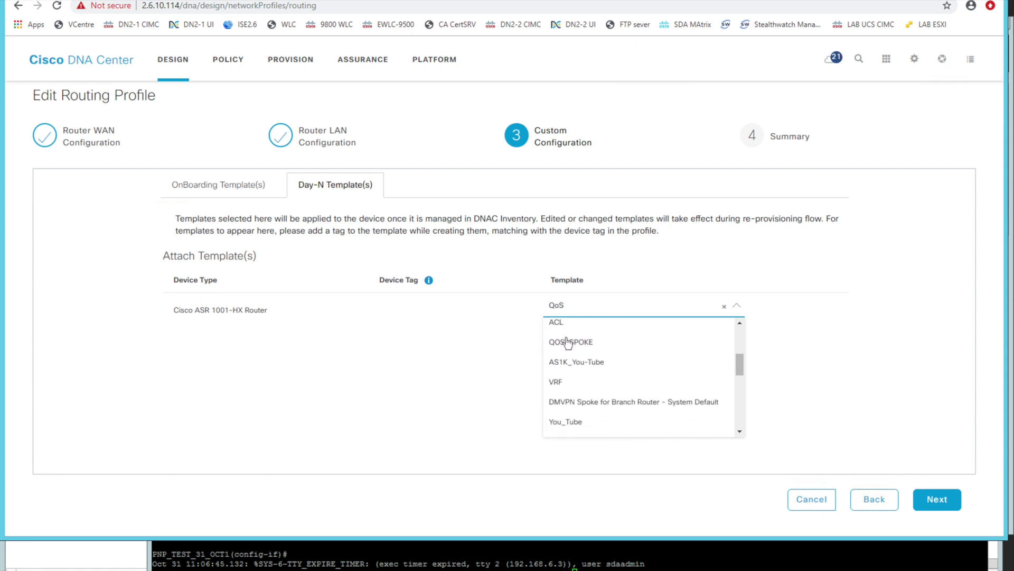
click(581, 361)
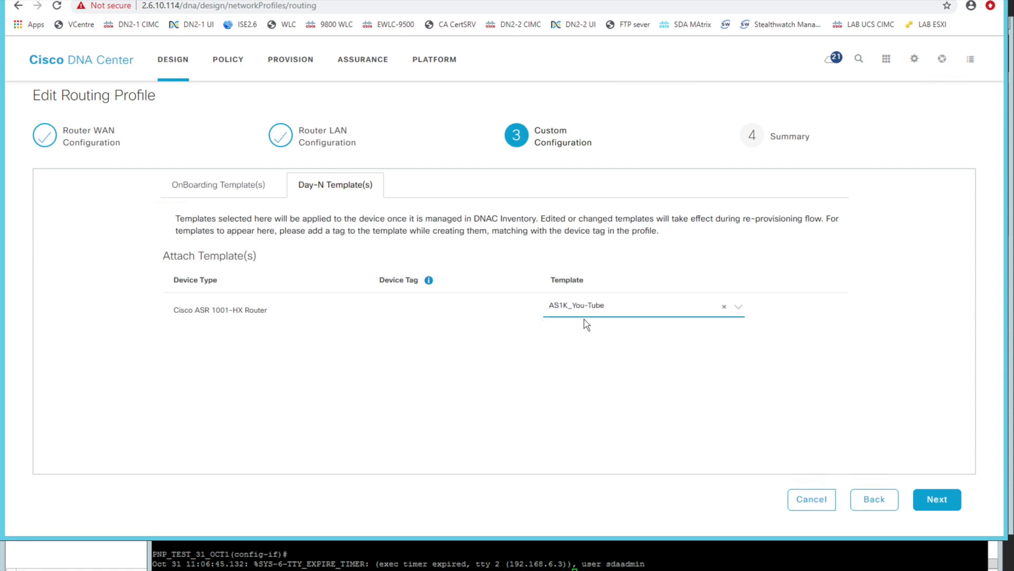
click(17, 6)
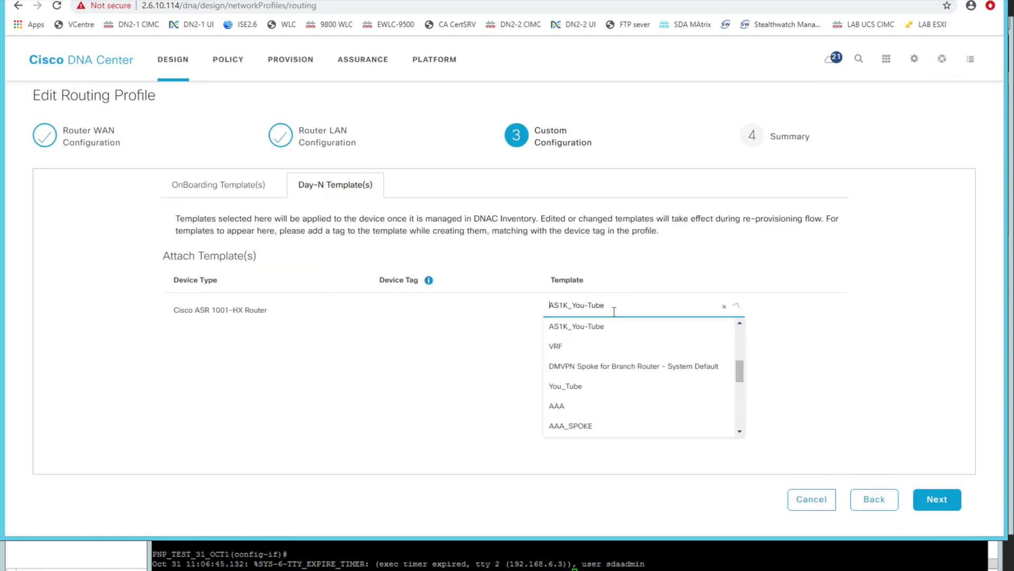
- Set the Day-N template of the Cisco ASR 1001-HX router to FRONT PORTS & ACLS
click(613, 308)
scroll(612, 365, down, 4)
text(f)
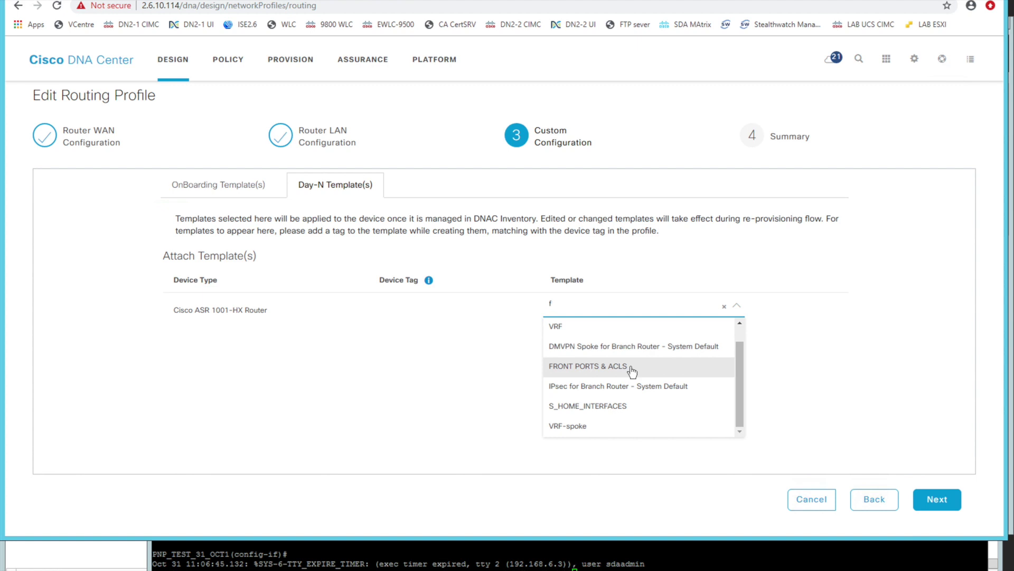
click(632, 370)
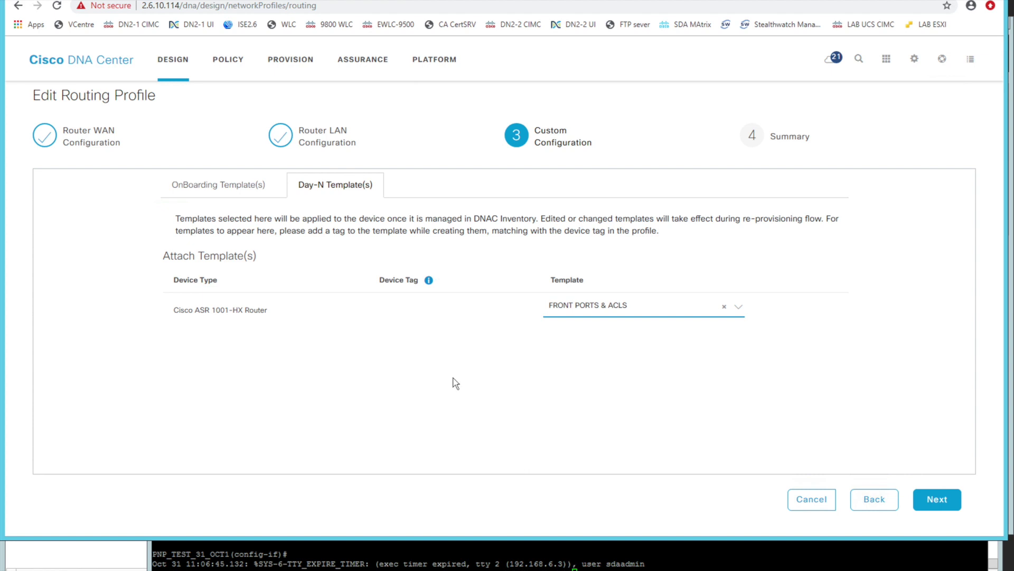
- Examine the ASR1K_SPOKE templates and the DAy1-ASR composite sequence in the template editor, and return to the You_Tube profile
click(357, 1)
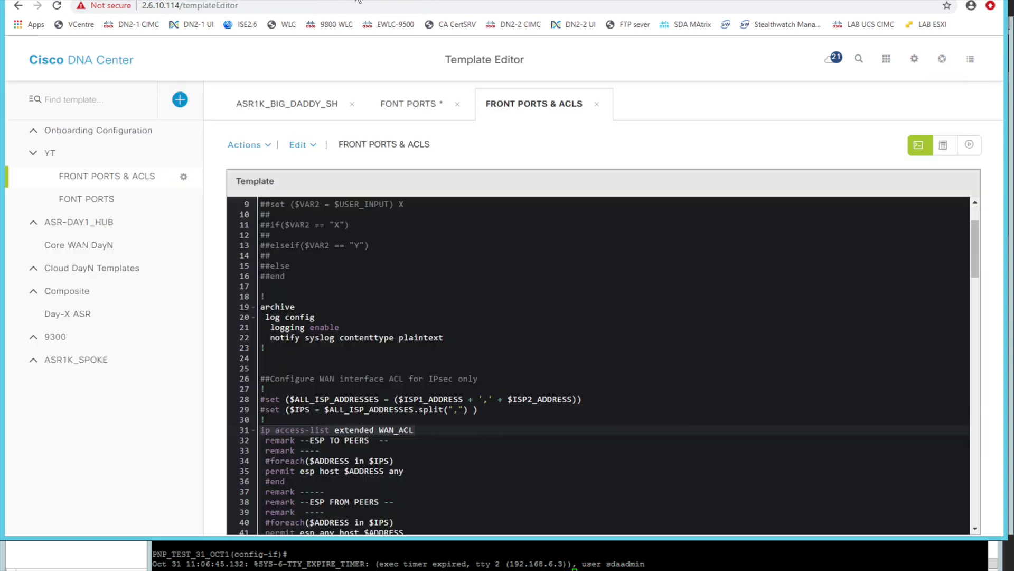
click(52, 366)
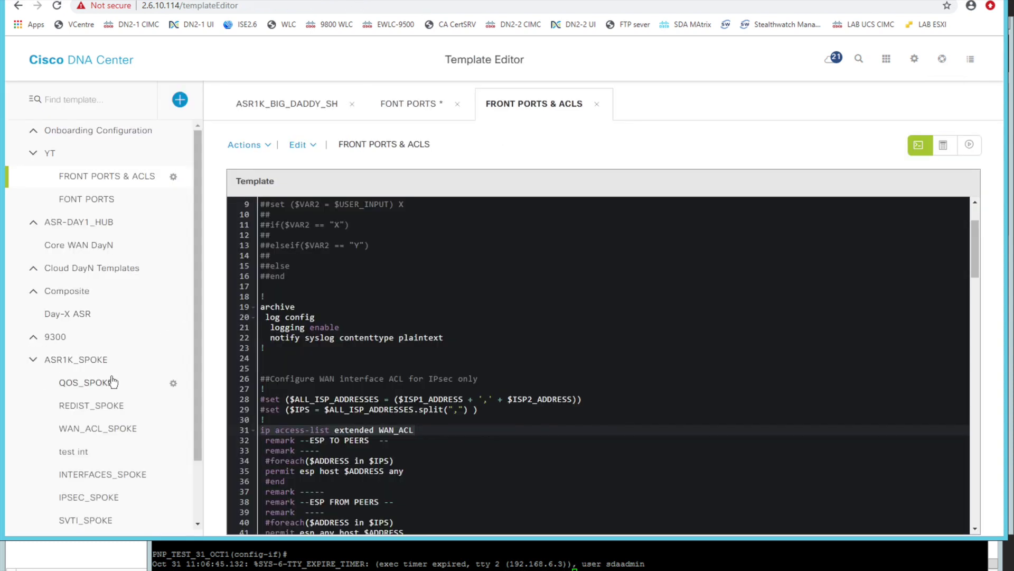
scroll(114, 380, down, 2)
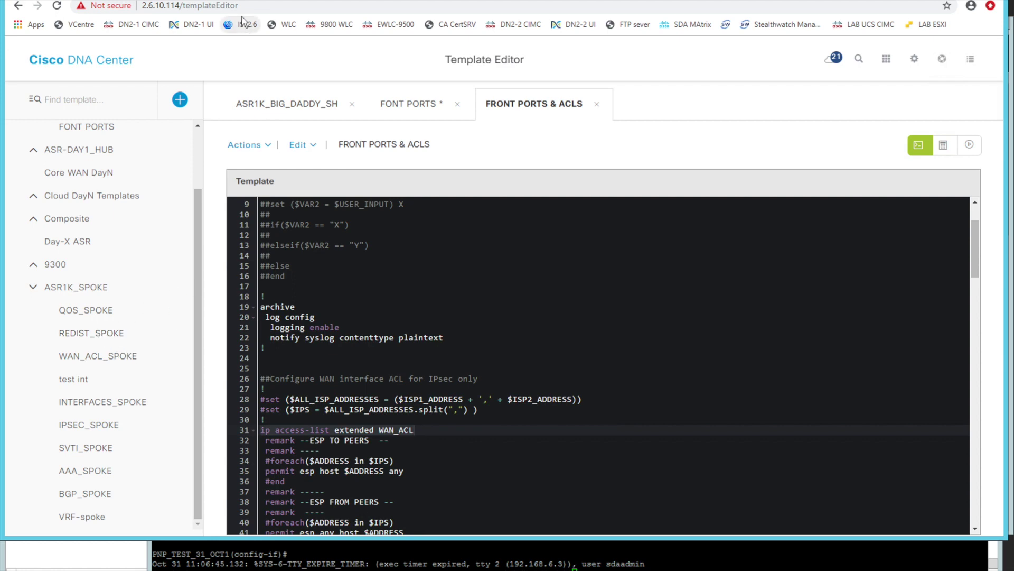
click(232, 1)
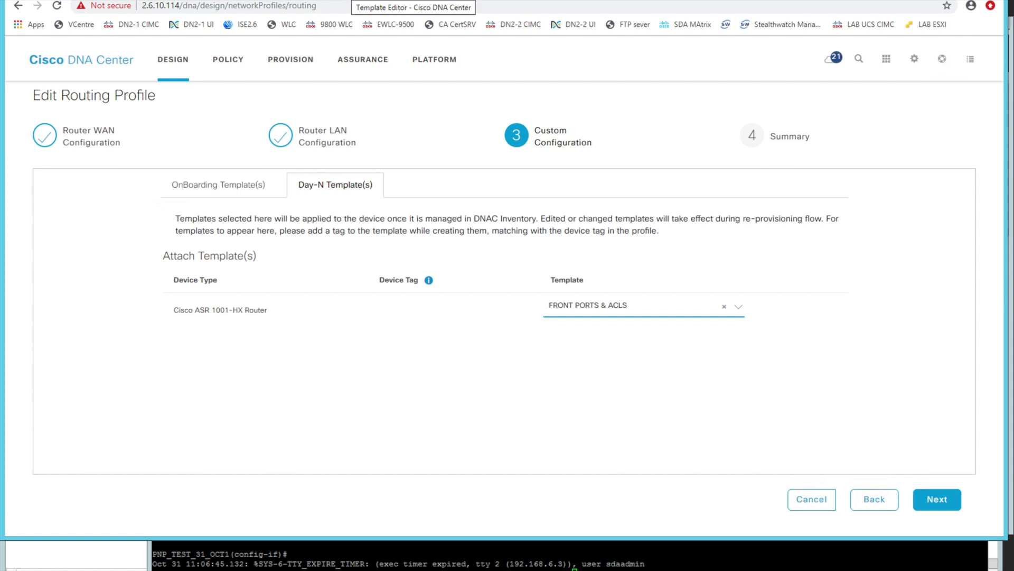
click(361, 1)
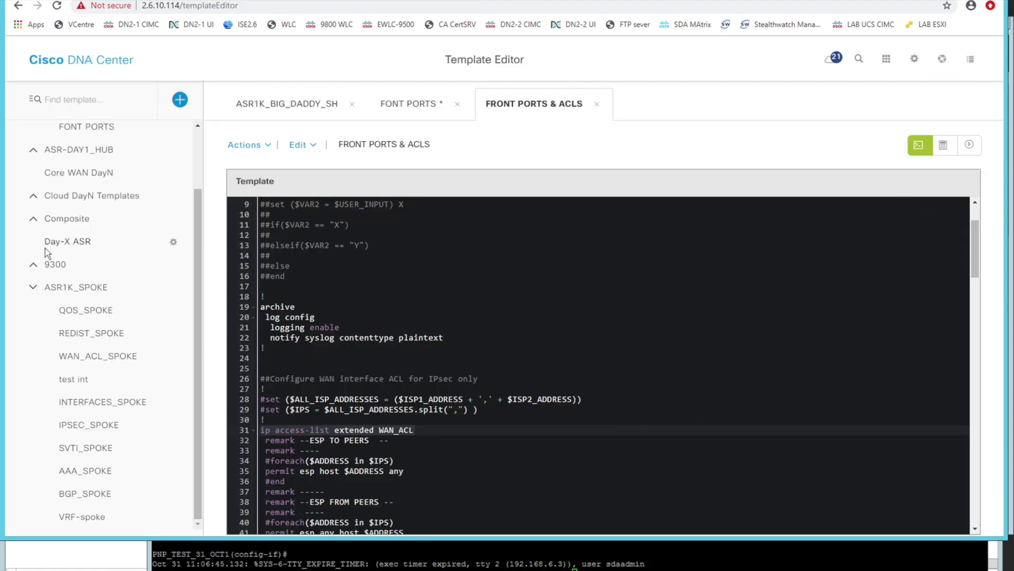
click(35, 222)
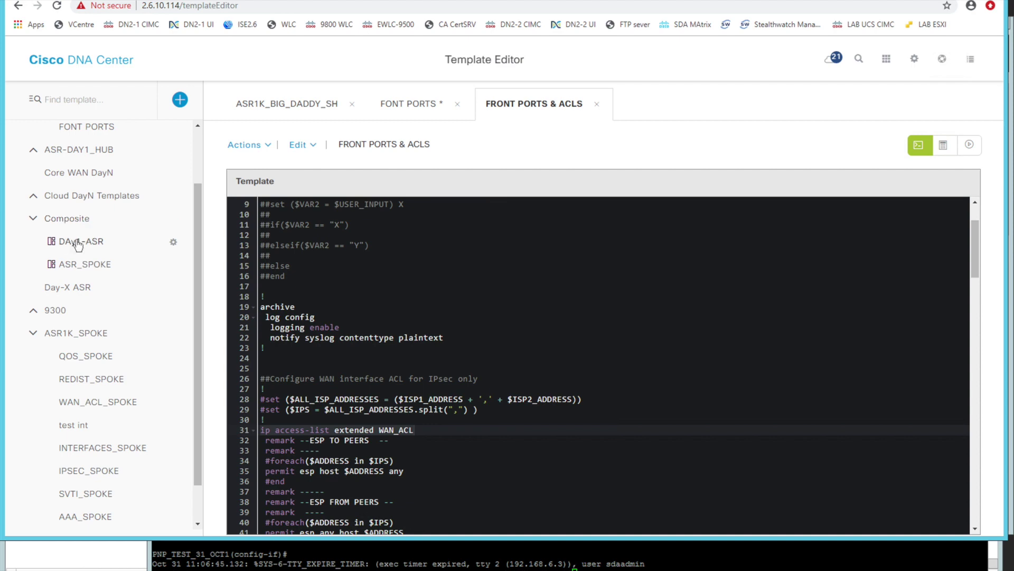
click(79, 242)
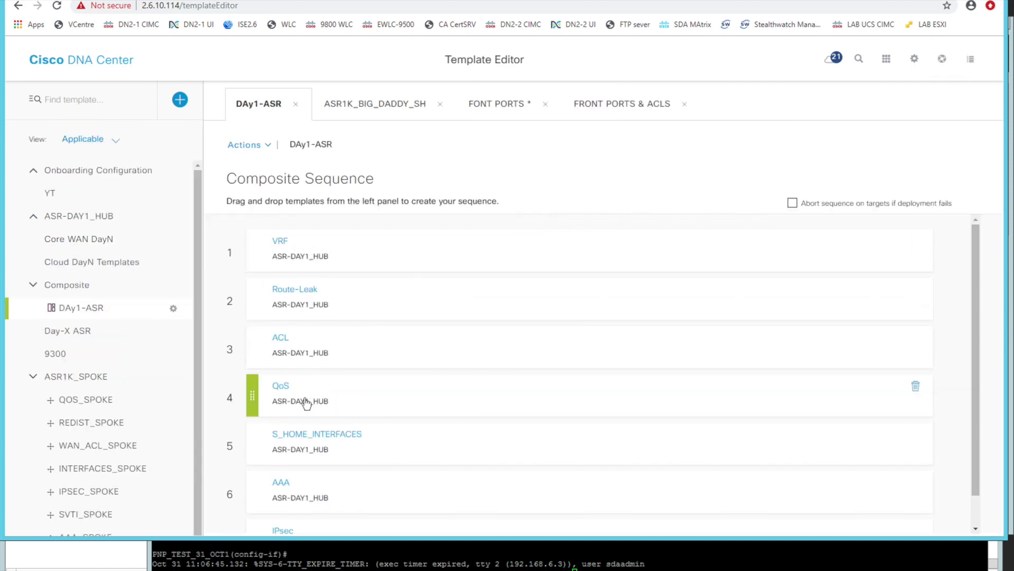
scroll(310, 410, down, 1)
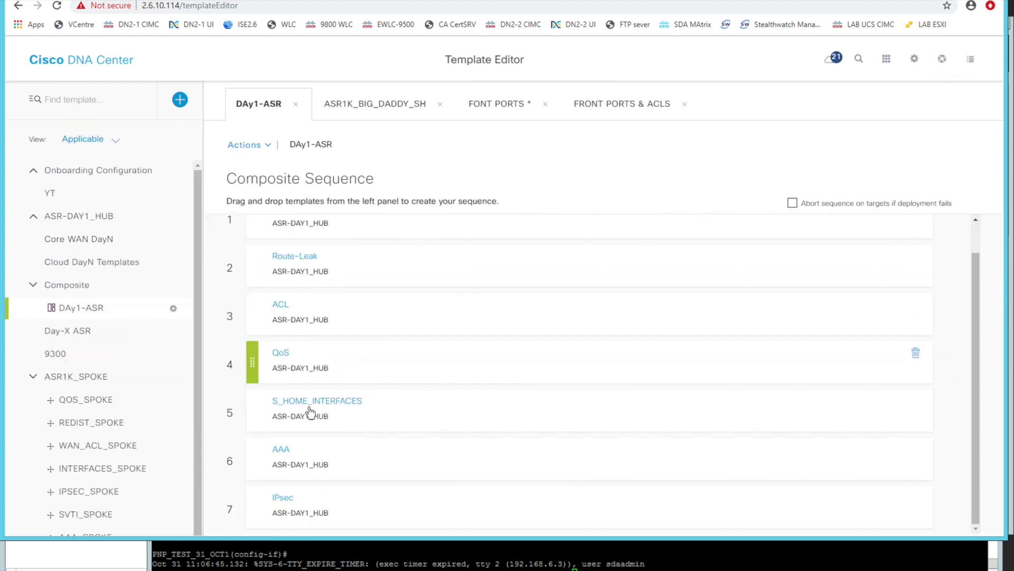
scroll(310, 410, up, 1)
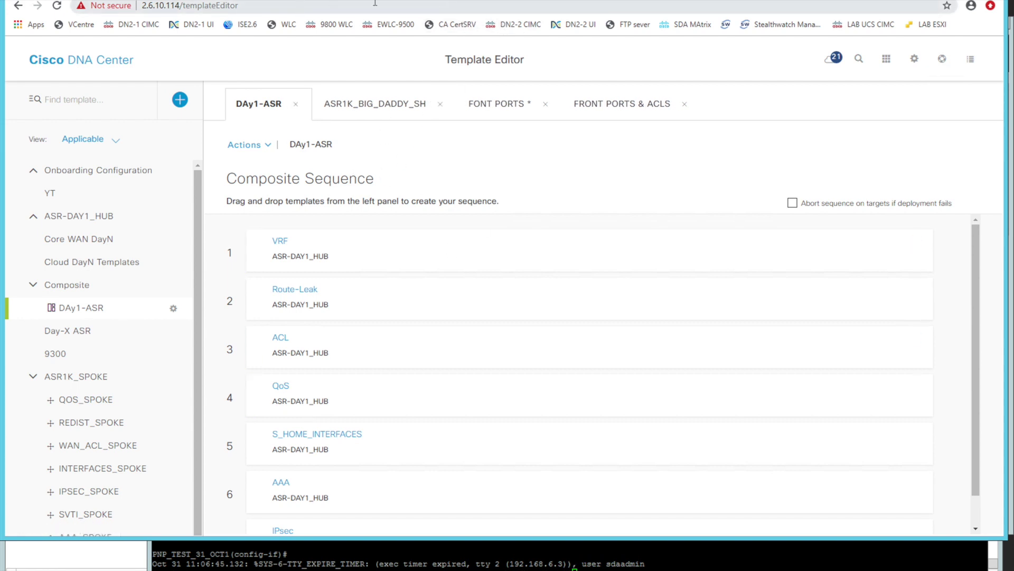
click(255, 0)
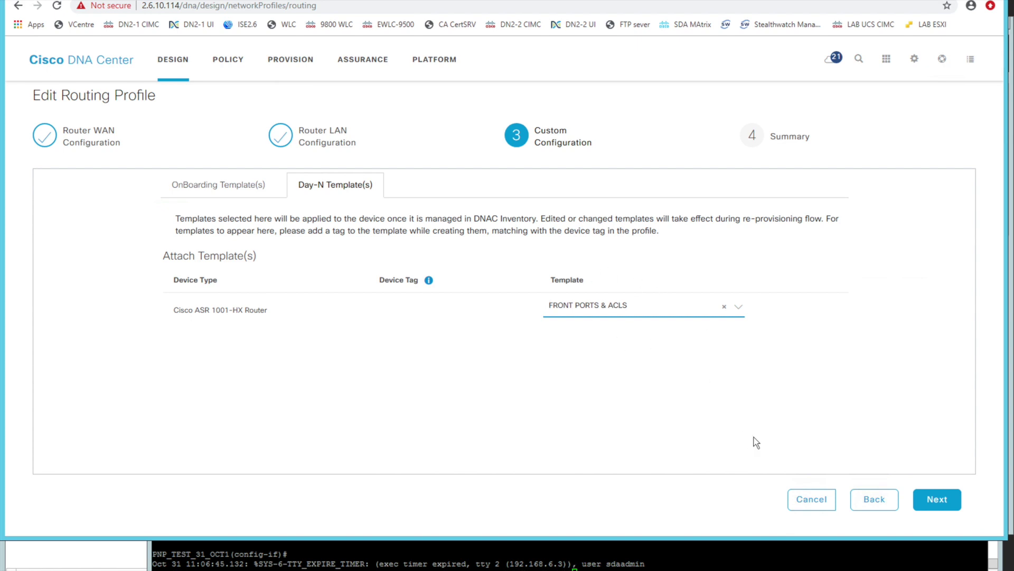
- Finish the profile's custom configuration and save the You_Tube routing profile
click(932, 491)
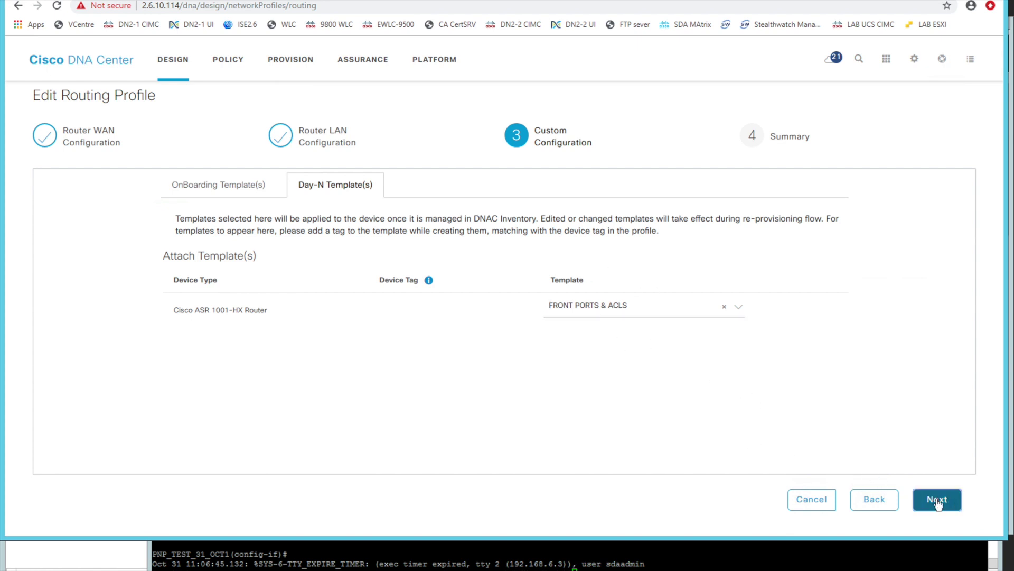
scroll(844, 440, down, 2)
click(866, 508)
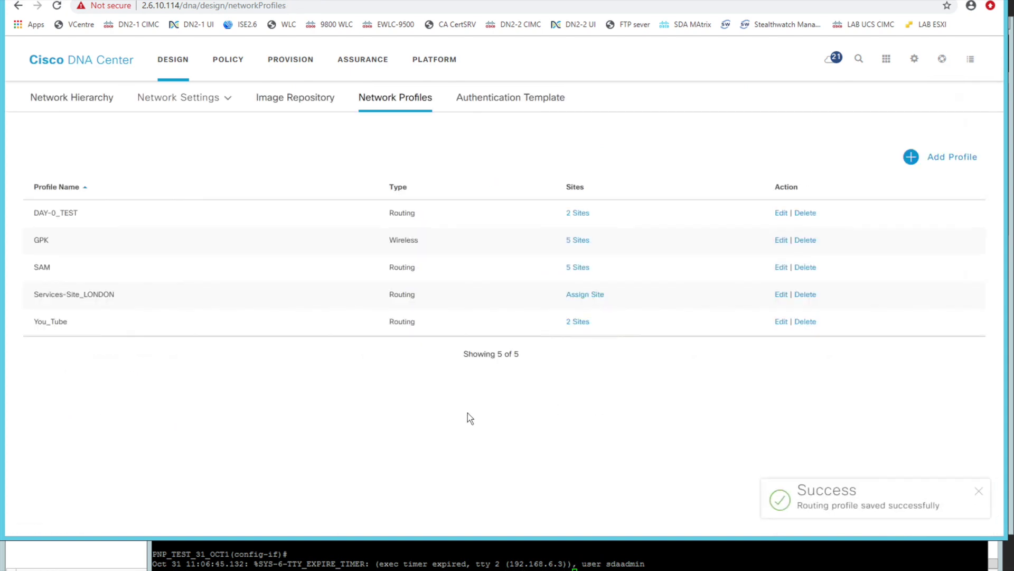
- Switch to the PuTTY session and leave the router's interface configuration mode with end
drag(680, 539, 671, 458)
click(474, 512)
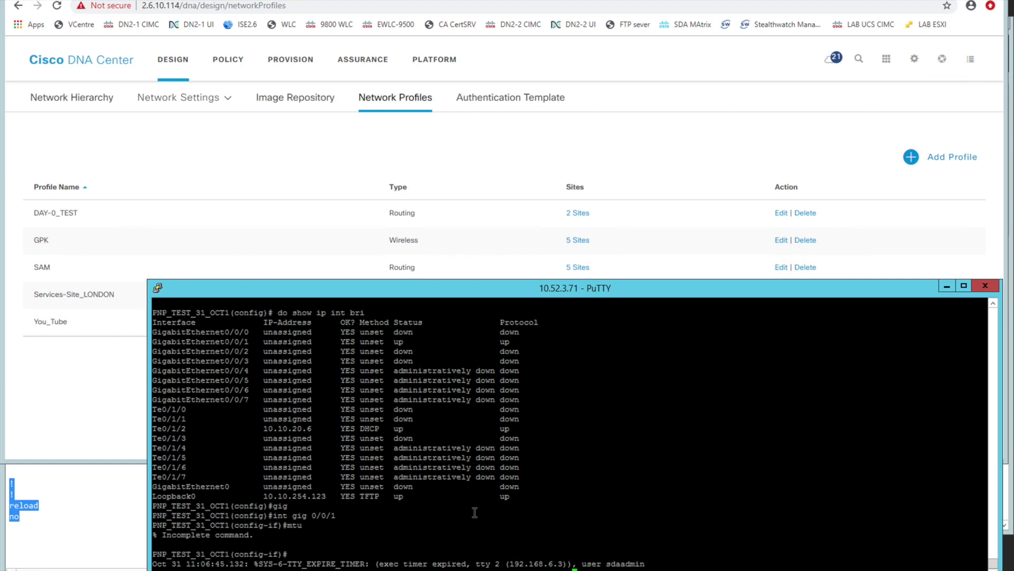
key(Return)
key(Return)
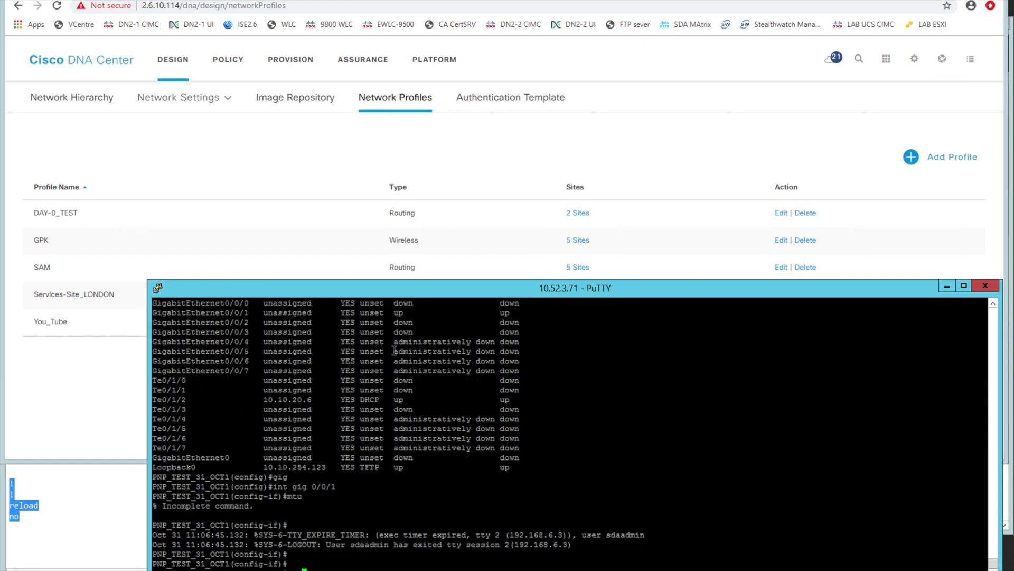
text(end)
key(Return)
- Switch back to Cisco DNA Center and show the provisioning inventory for You_Tube HQ under YT_HOUSE
click(340, 148)
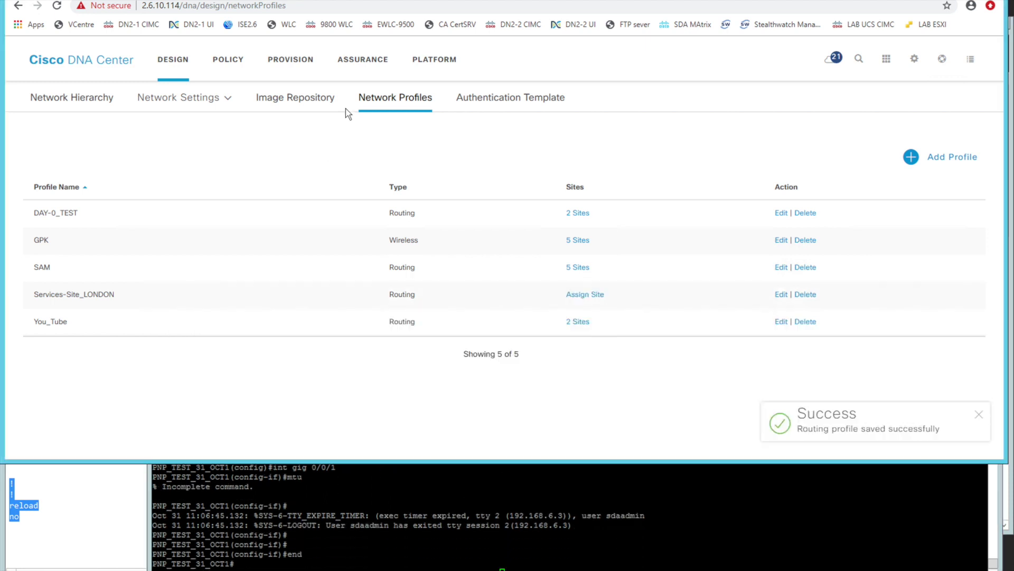
click(299, 71)
click(50, 256)
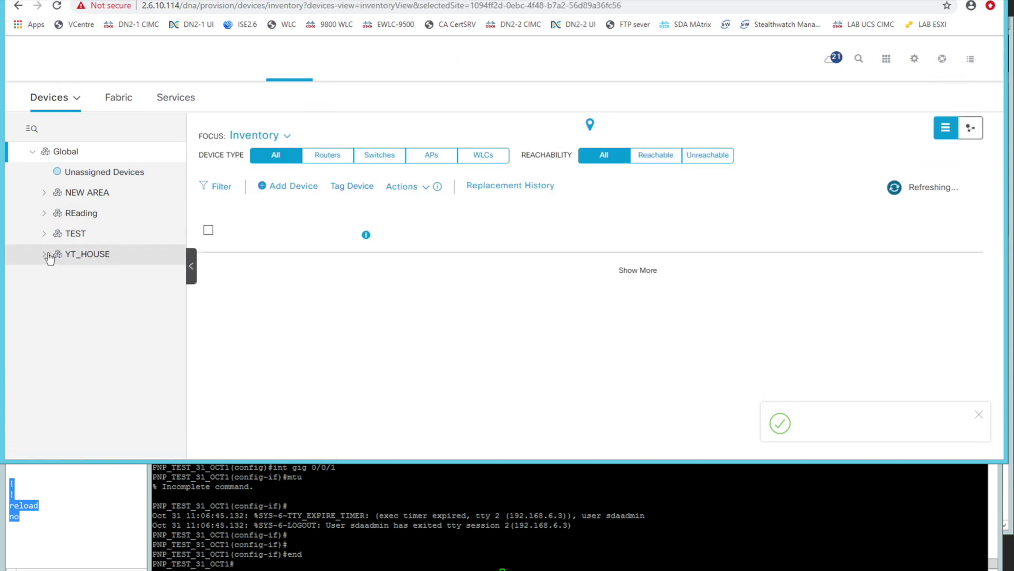
click(77, 274)
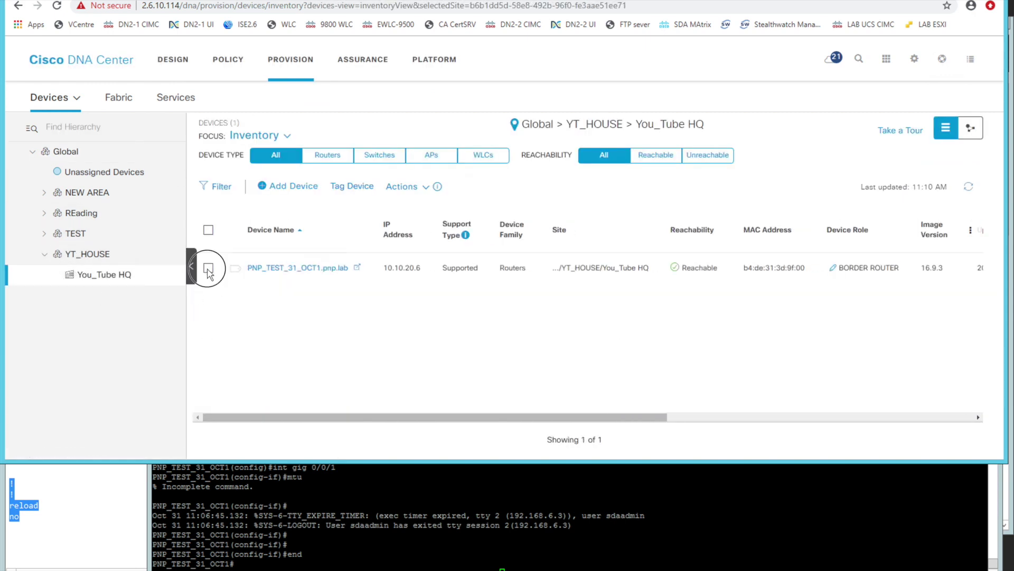
- Select the PNP_TEST_31_OCT1.pnp.lab router and start provisioning it
click(208, 267)
click(401, 186)
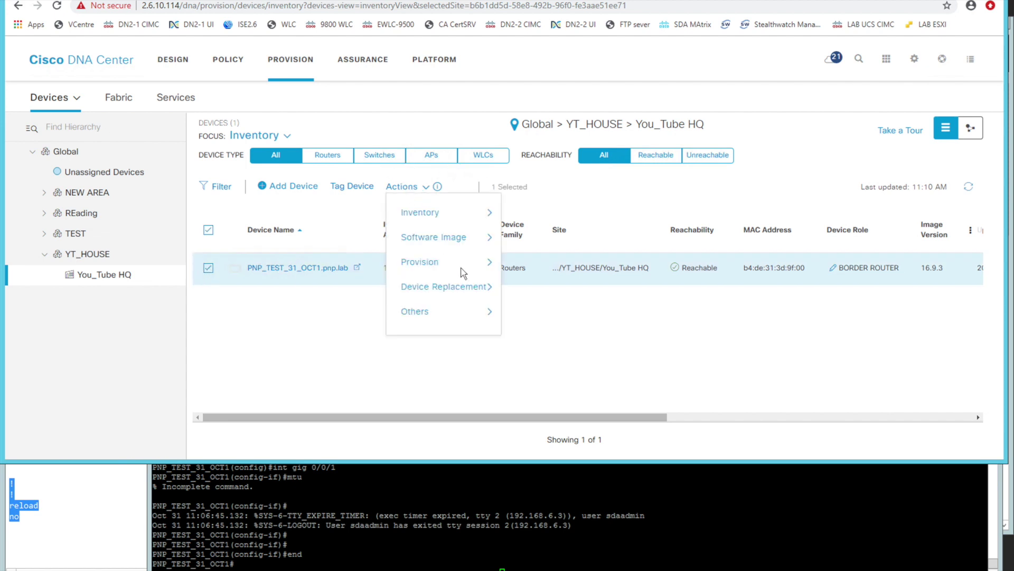
mouse_move(467, 272)
click(556, 293)
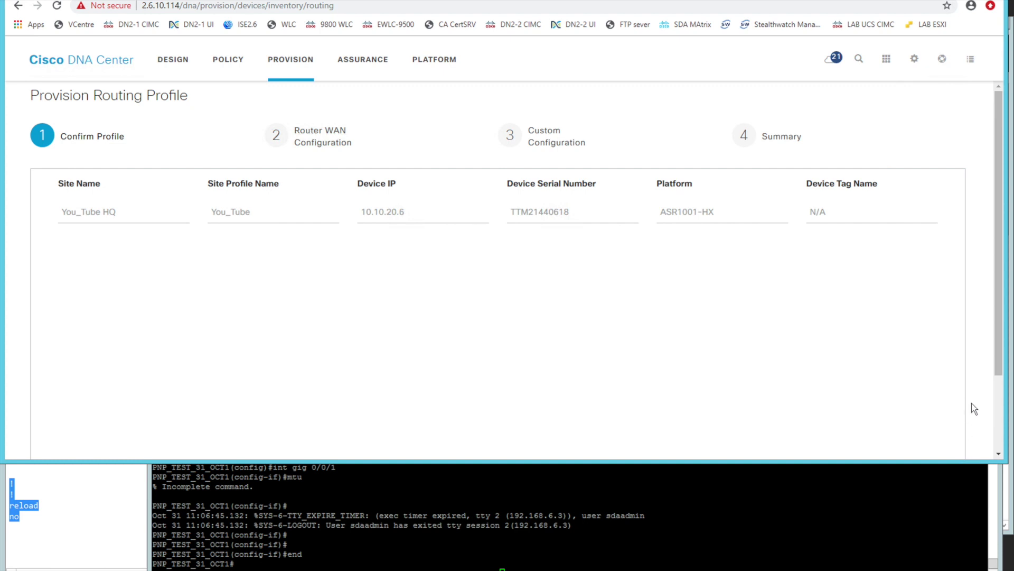
- Accept the routing profile and router WAN configuration, and open the FRONT PORTS & ACLS Day-N parameters for device 10.10.20.6
scroll(975, 408, down, 2)
click(925, 432)
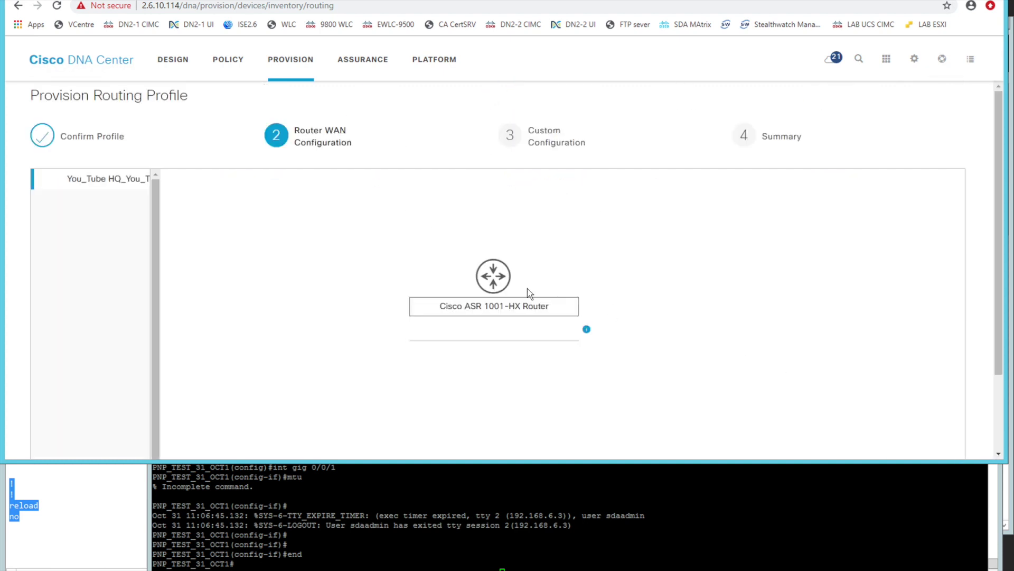
scroll(948, 406, down, 2)
click(926, 435)
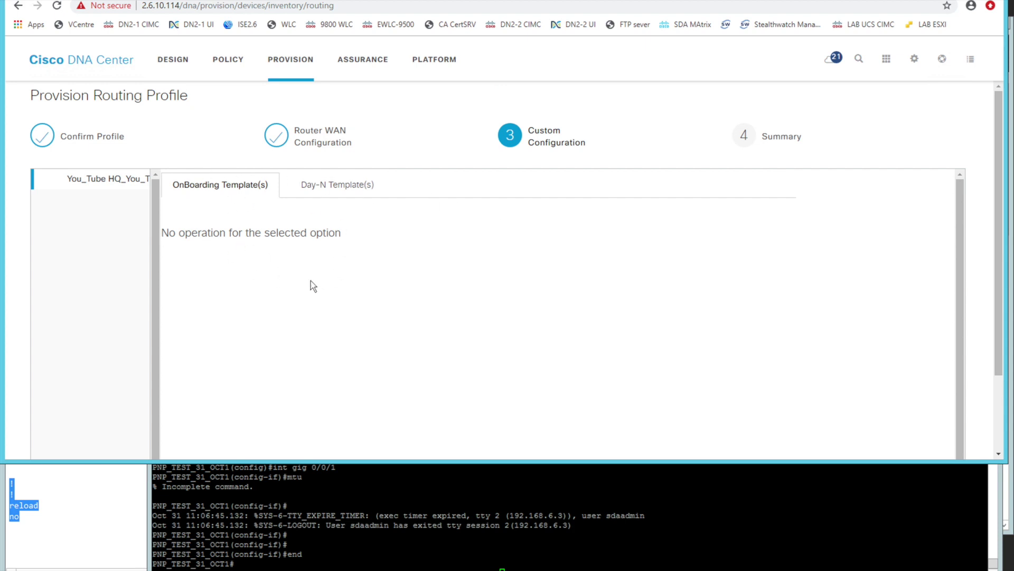
click(336, 194)
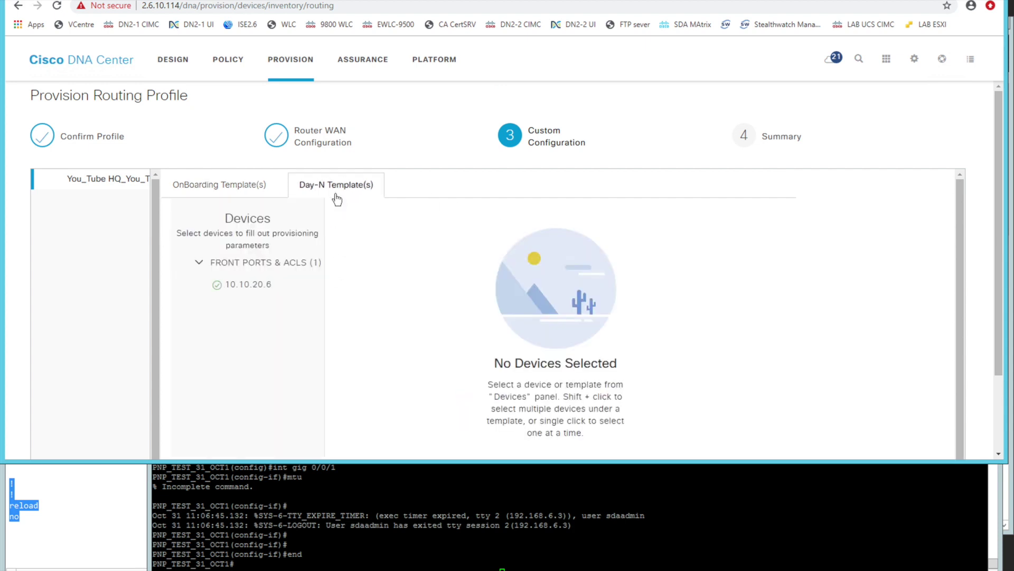
click(254, 292)
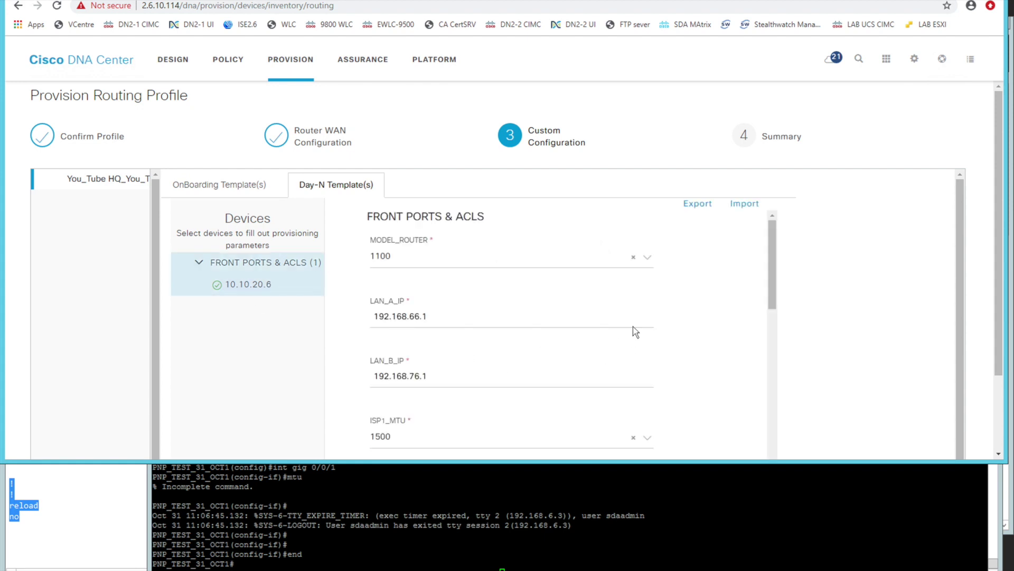
- Enlarge the browser window and set the template's MODEL_ROUTER parameter to 1001
drag(960, 465, 960, 511)
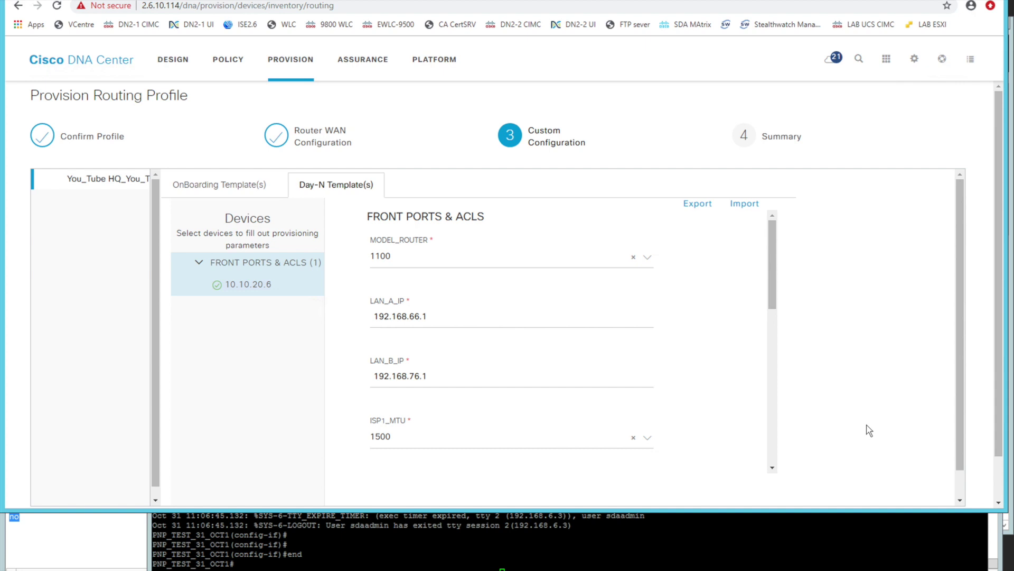
click(465, 257)
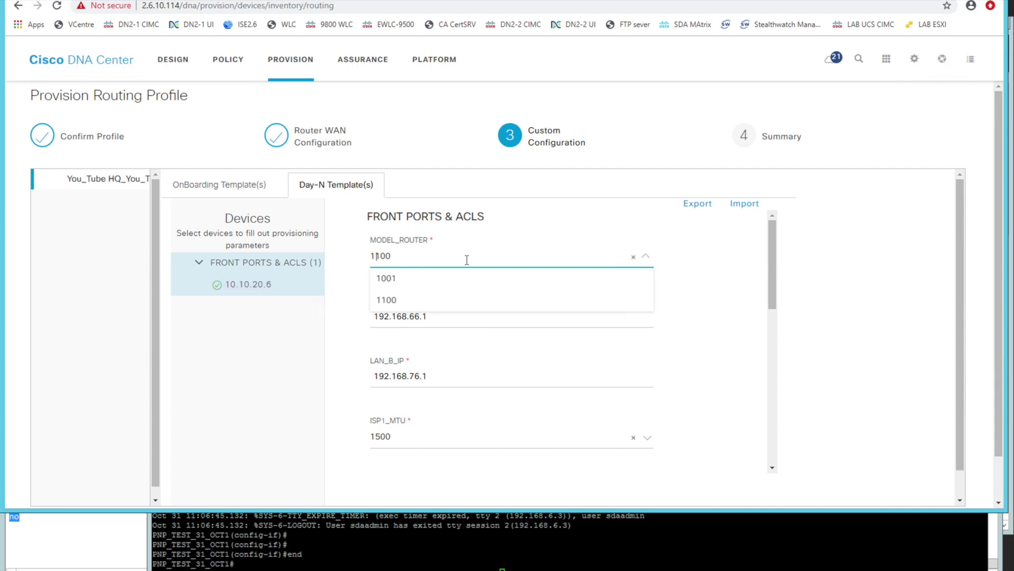
click(445, 286)
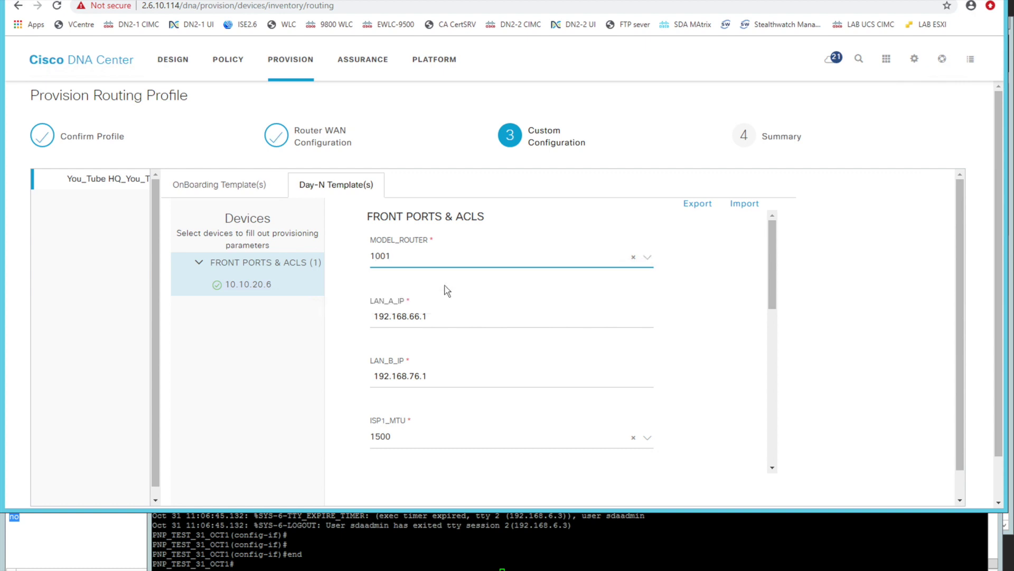
- Examine the template's LAN and ISP1 parameters down to the DUAL_HOMED setting
scroll(498, 294, down, 1)
click(397, 300)
click(447, 351)
scroll(483, 355, down, 1)
click(448, 373)
click(348, 360)
scroll(442, 360, down, 5)
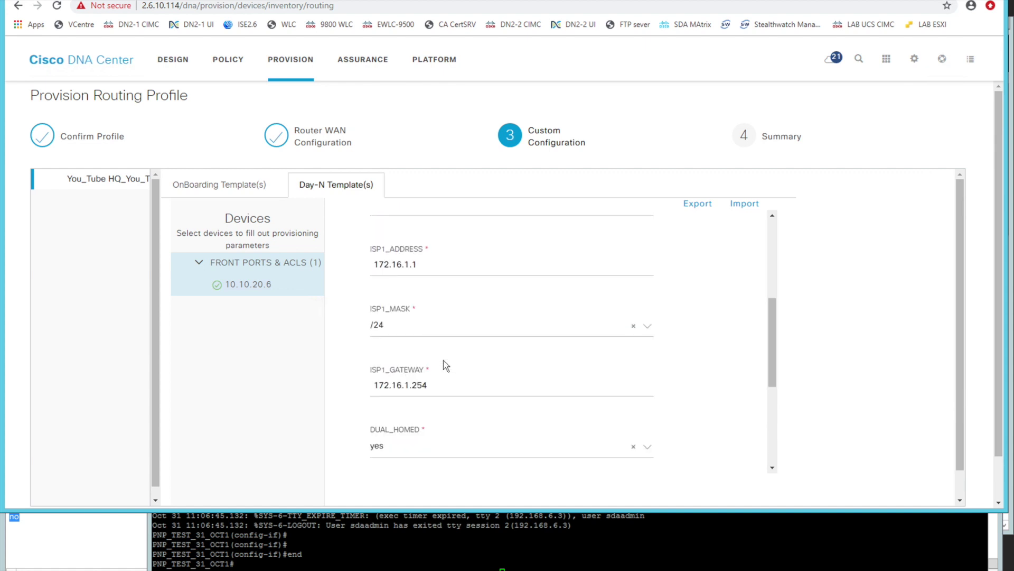
scroll(446, 366, down, 2)
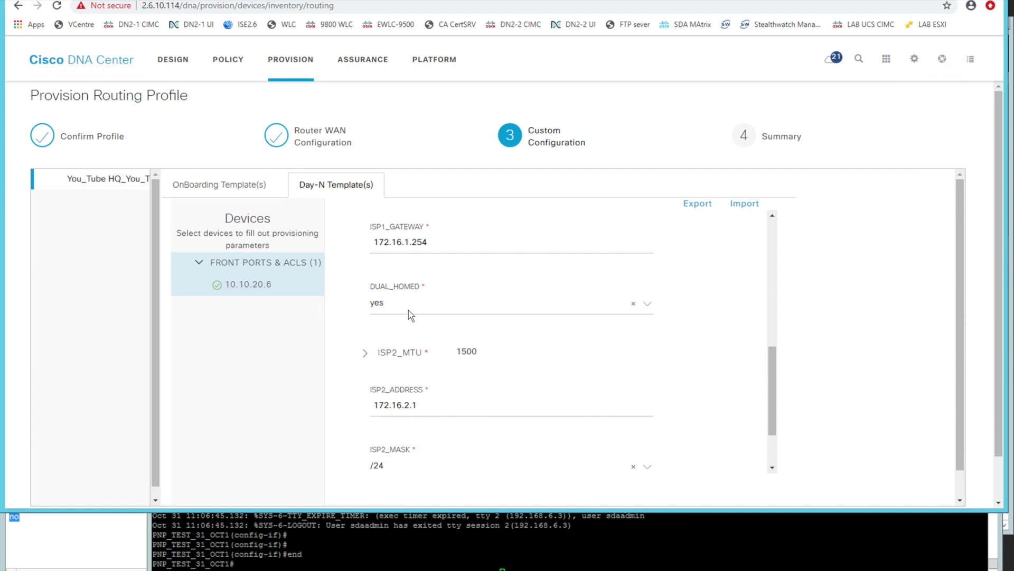
- Expand the ISP2_MTU options and deselect 1500
click(367, 355)
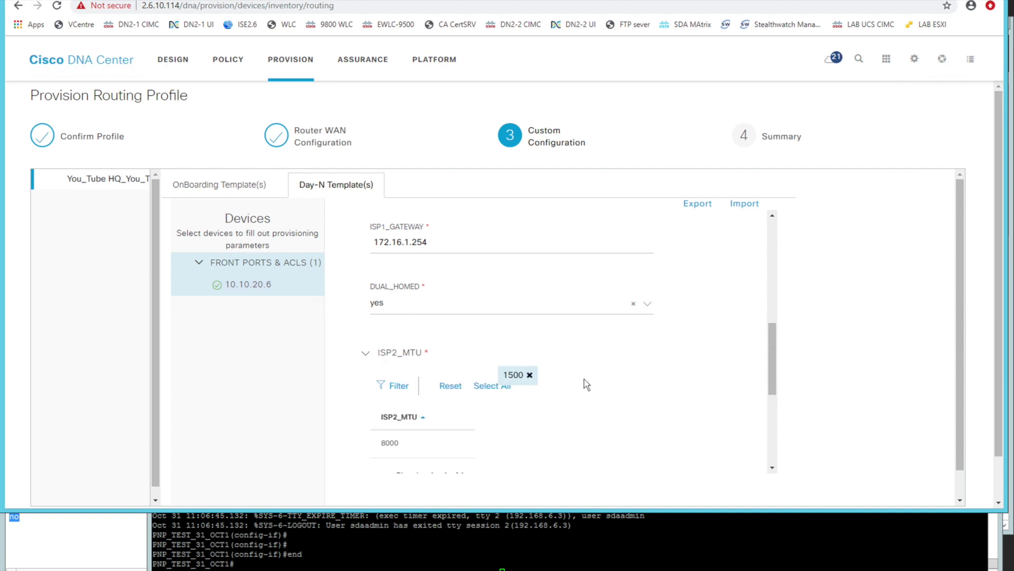
scroll(583, 383, down, 1)
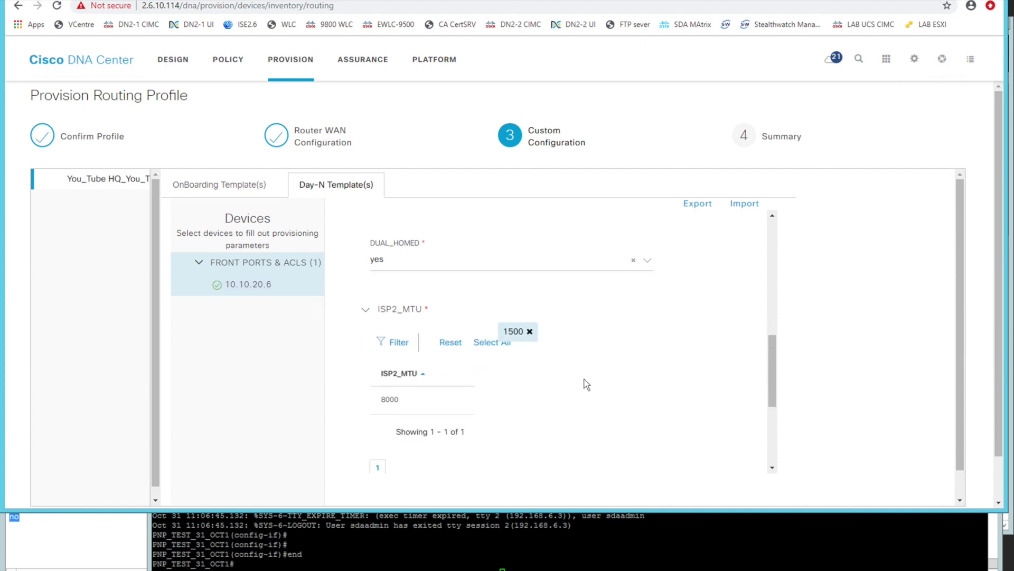
click(529, 332)
scroll(470, 367, down, 1)
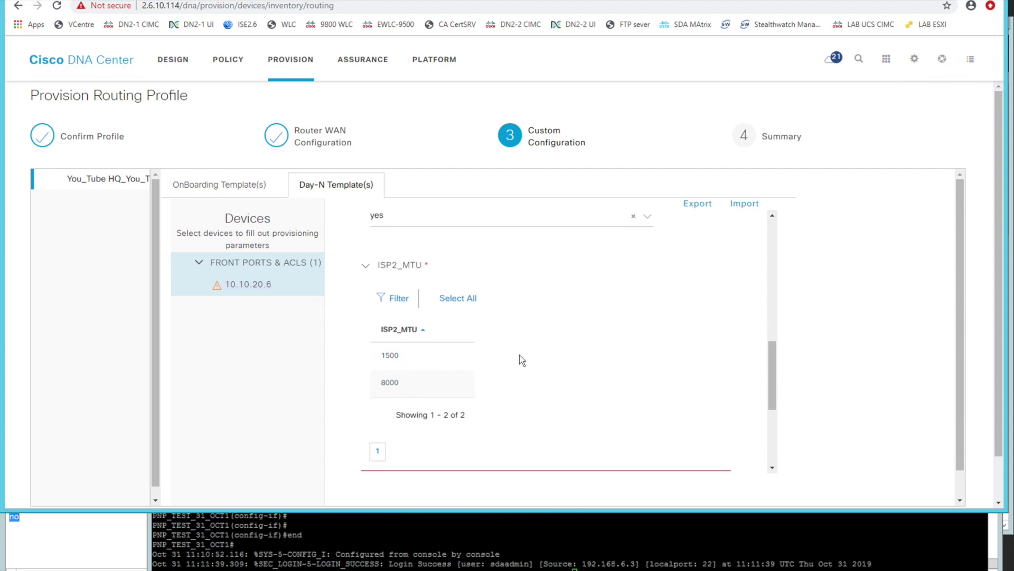
scroll(522, 343, down, 1)
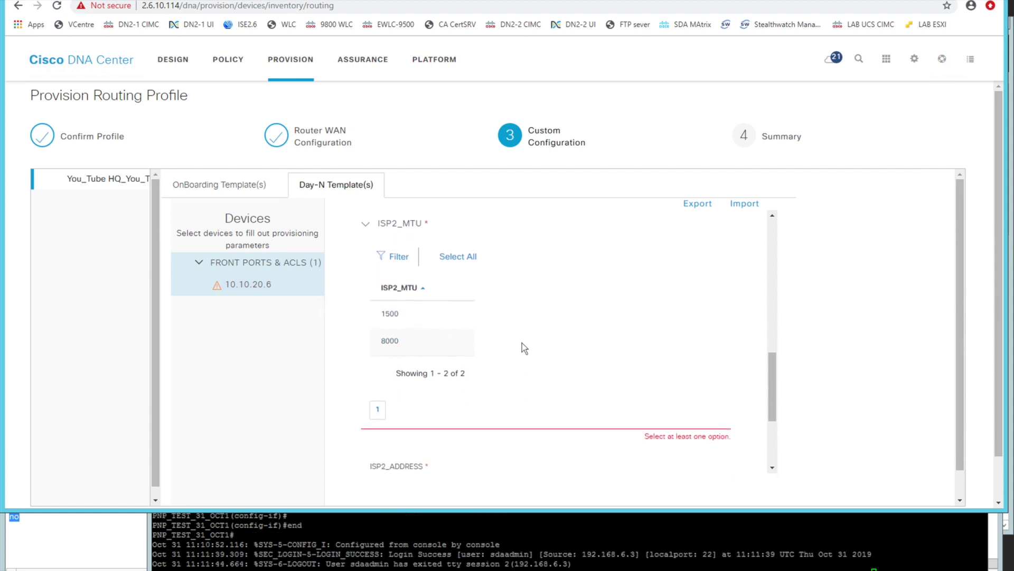
- Try selecting both 1500 and 8000 for ISP2_MTU, and remove both selections
click(416, 328)
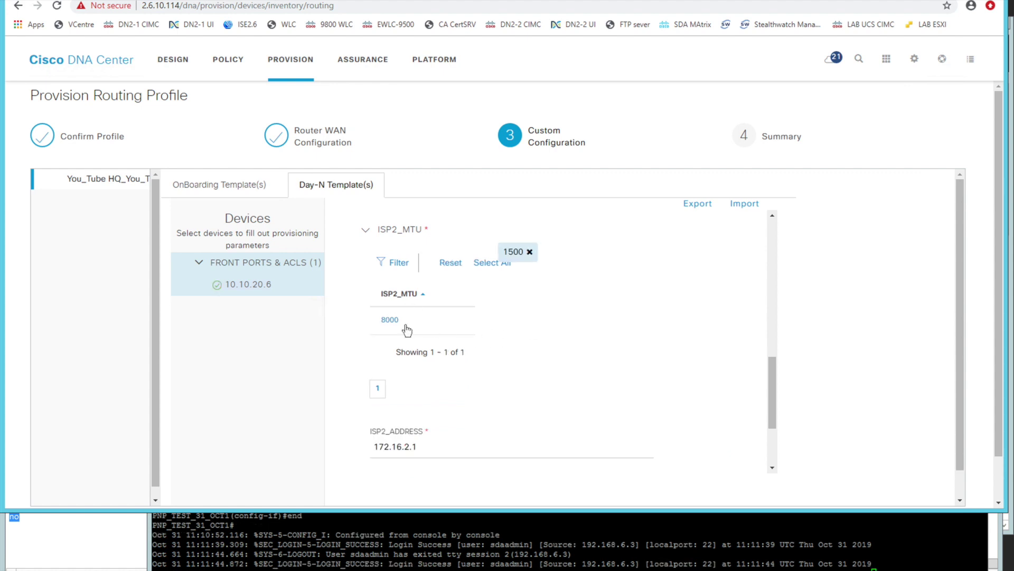
click(407, 331)
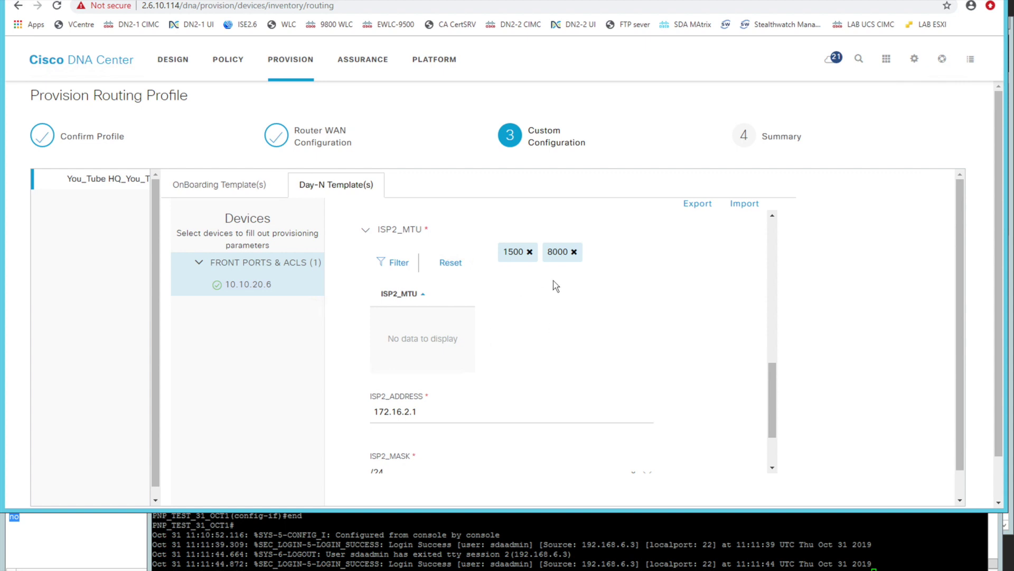
click(529, 252)
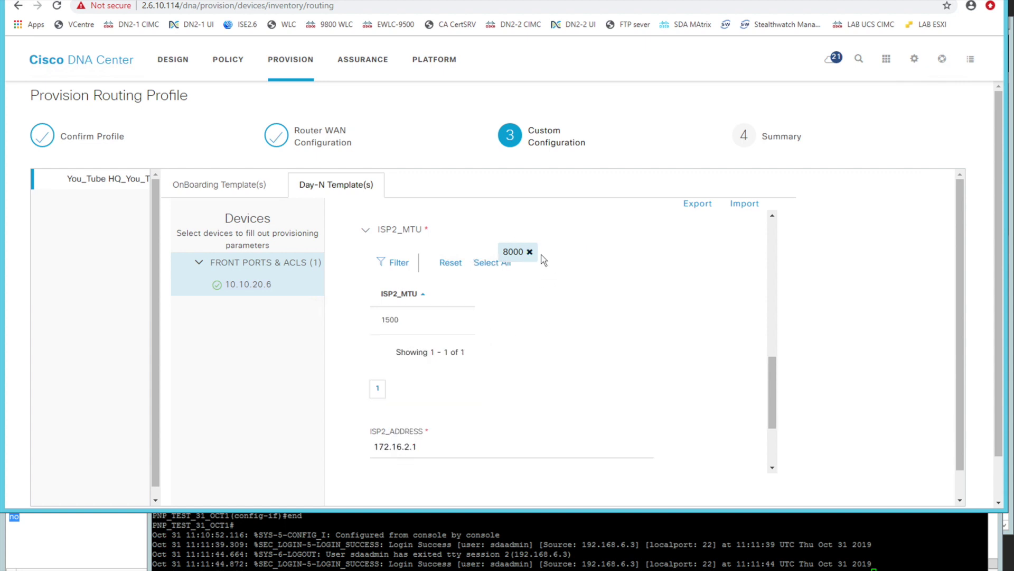
click(530, 252)
- Set the template's DUAL_HOMED parameter to no
scroll(531, 349, up, 2)
click(465, 274)
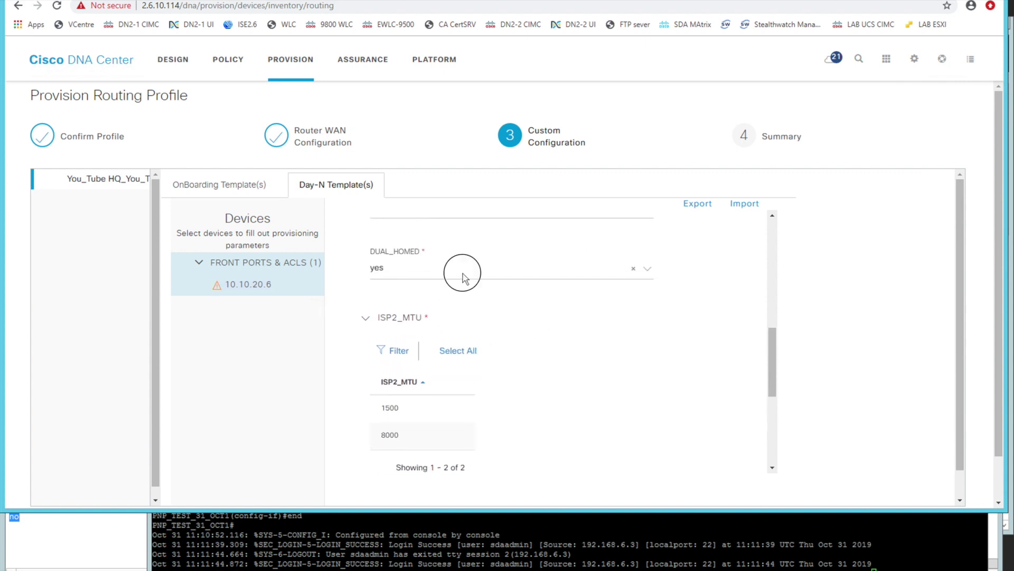
click(420, 289)
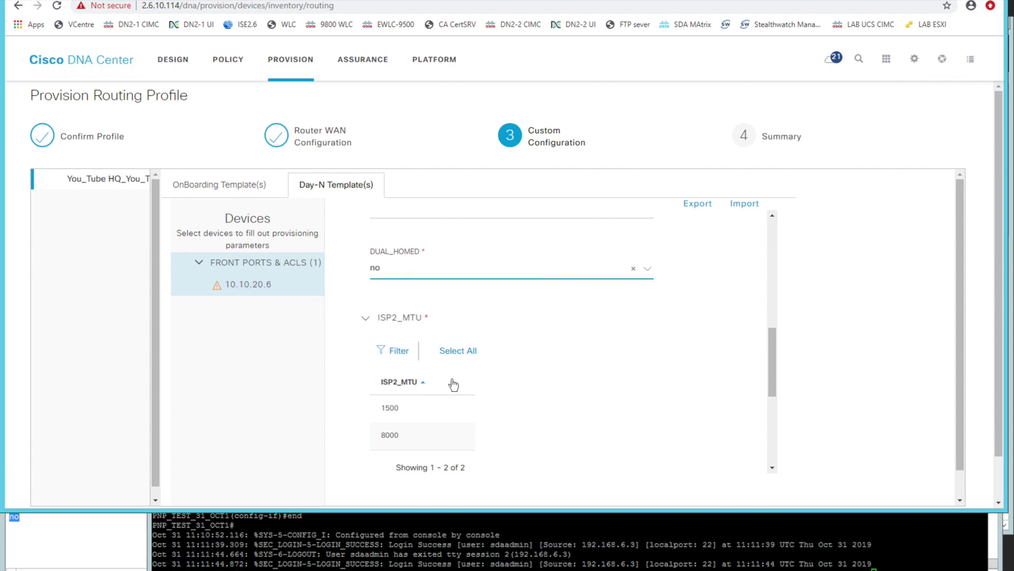
- Select 8000 as the ISP2_MTU value and apply the custom configuration to continue to the provisioning summary
scroll(522, 376, down, 2)
scroll(522, 376, down, 1)
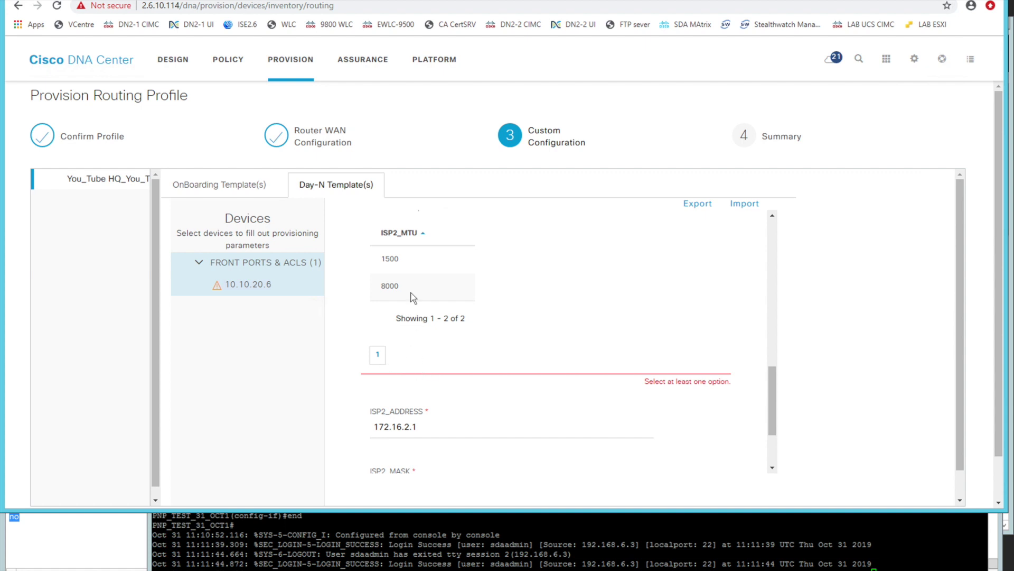
click(388, 287)
scroll(459, 306, down, 3)
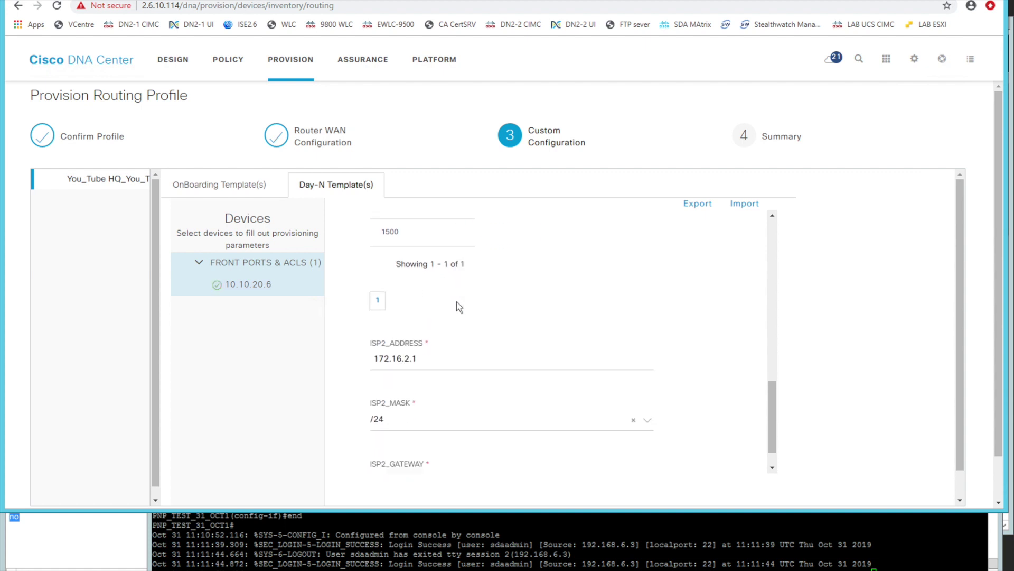
scroll(459, 307, up, 3)
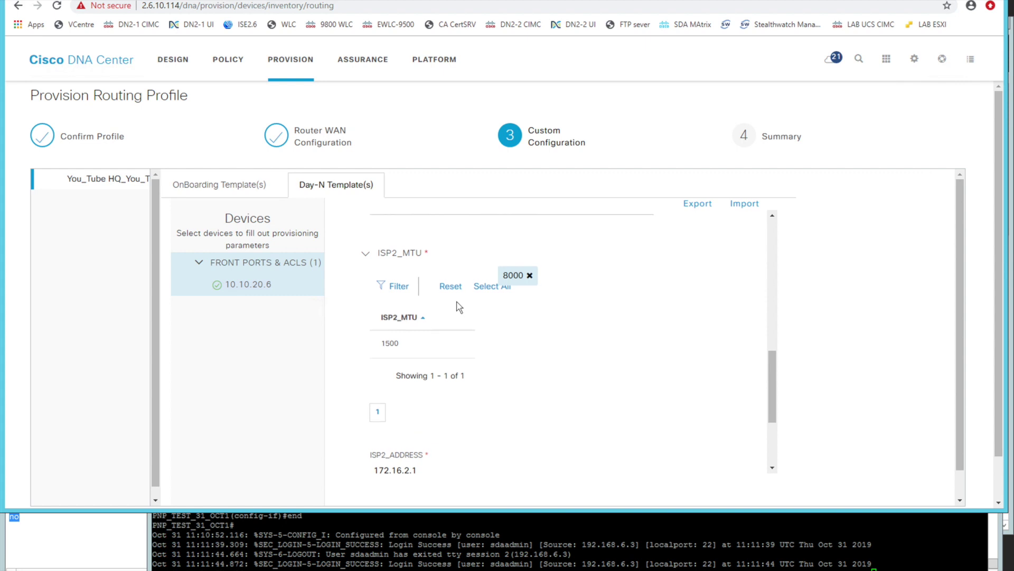
scroll(472, 384, down, 4)
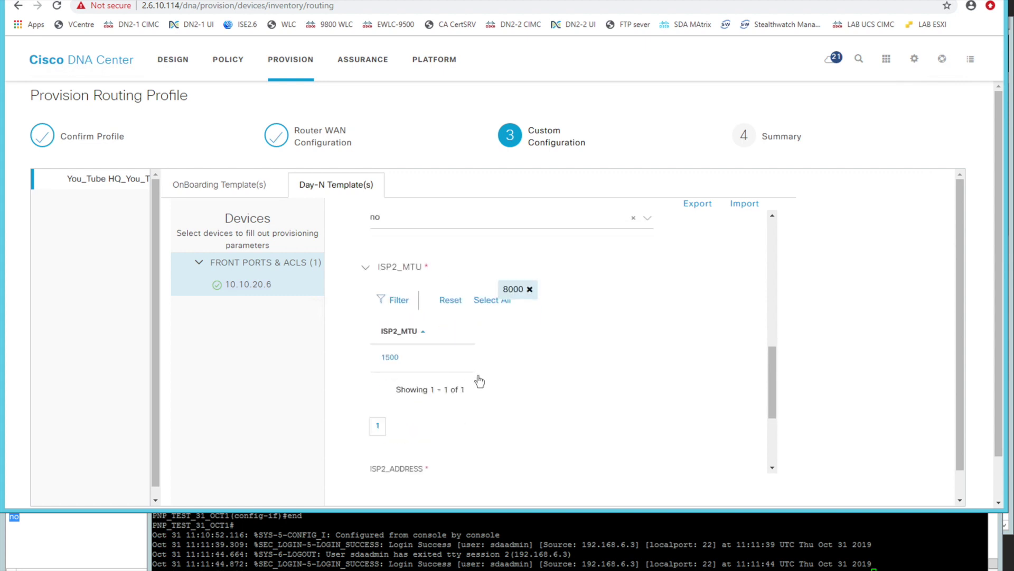
scroll(893, 435, down, 2)
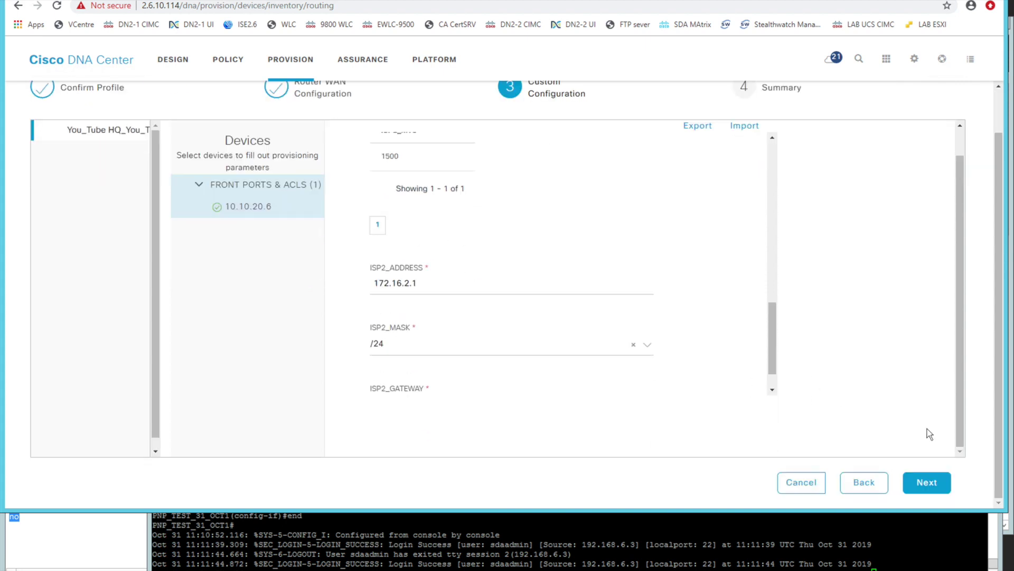
click(920, 481)
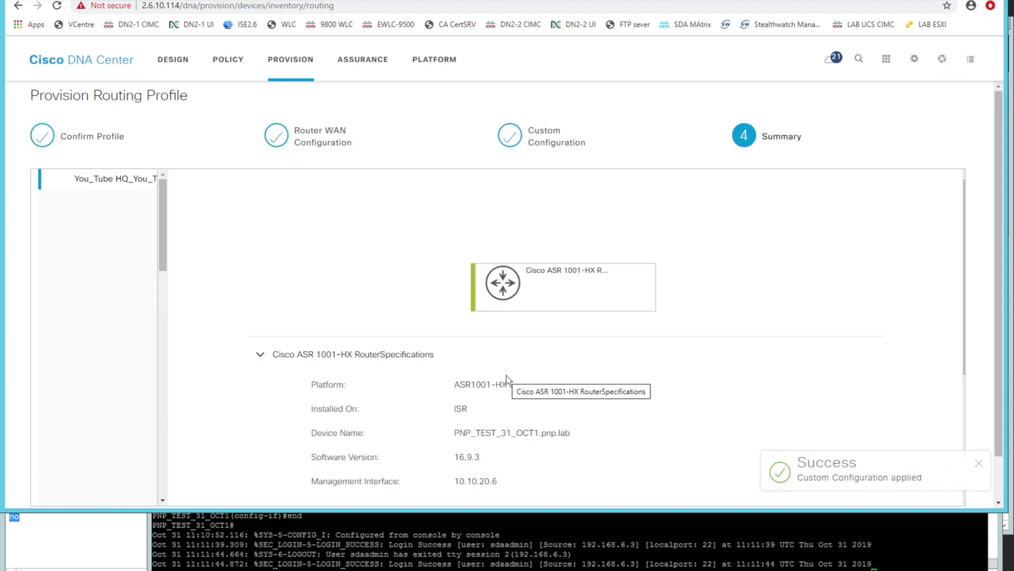
- Review the router specifications and the custom configuration details in the provisioning summary
scroll(506, 379, down, 2)
scroll(507, 379, down, 2)
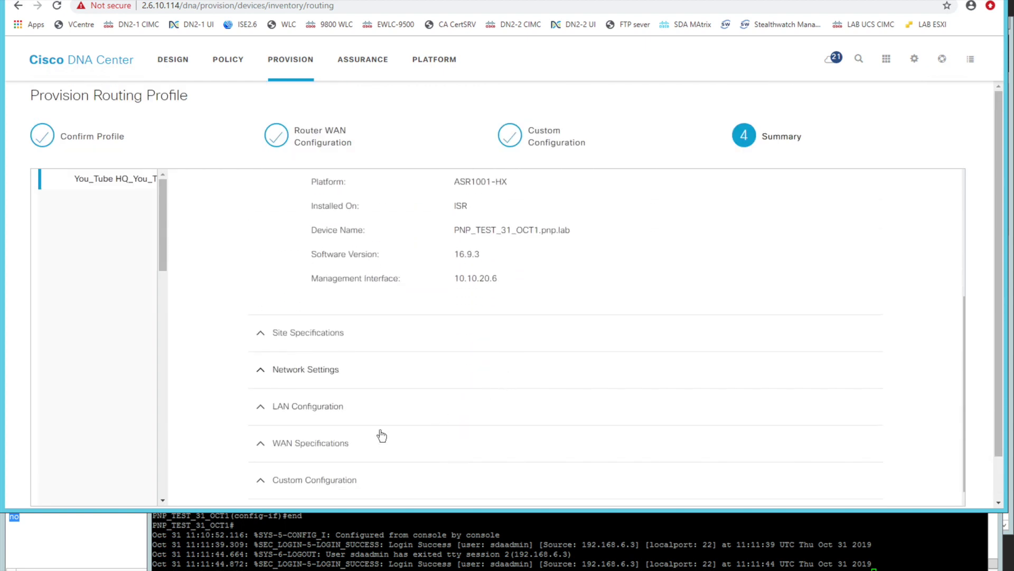
click(278, 475)
scroll(391, 378, down, 3)
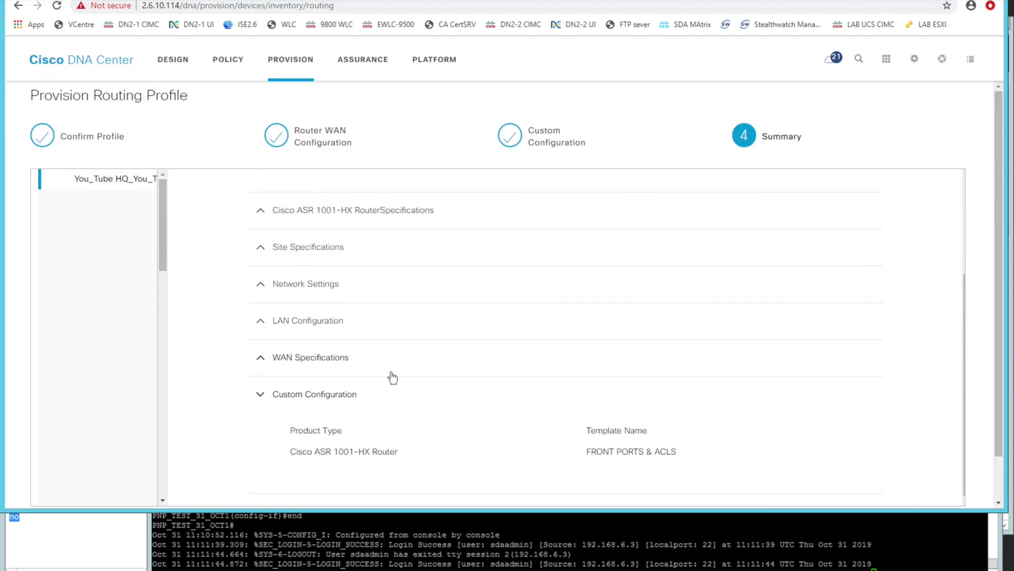
scroll(481, 375, up, 1)
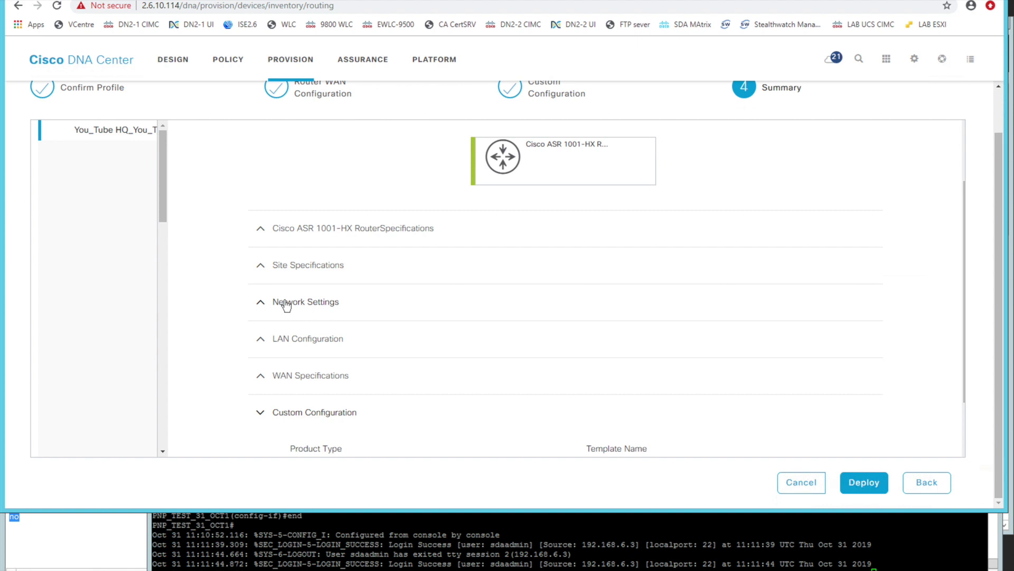
- Deploy the routing profile to the router, scheduling the provisioning for Now
scroll(512, 325, down, 1)
scroll(512, 326, down, 1)
click(850, 481)
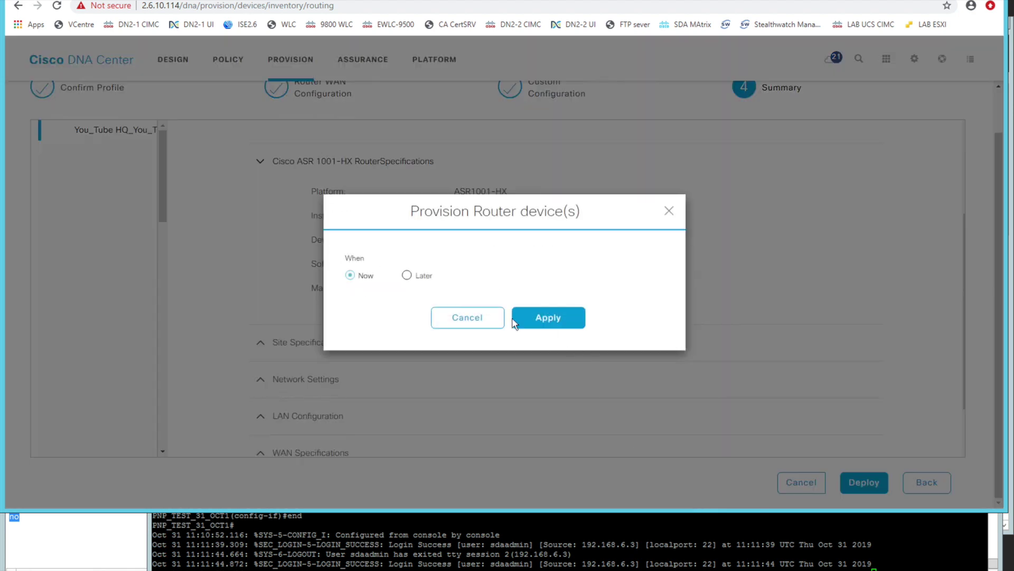
click(561, 319)
- Switch to the PuTTY session, enlarge its window and highlight the dnac-radius_6.6.6.6 server warning in the log
drag(481, 509, 473, 353)
click(466, 530)
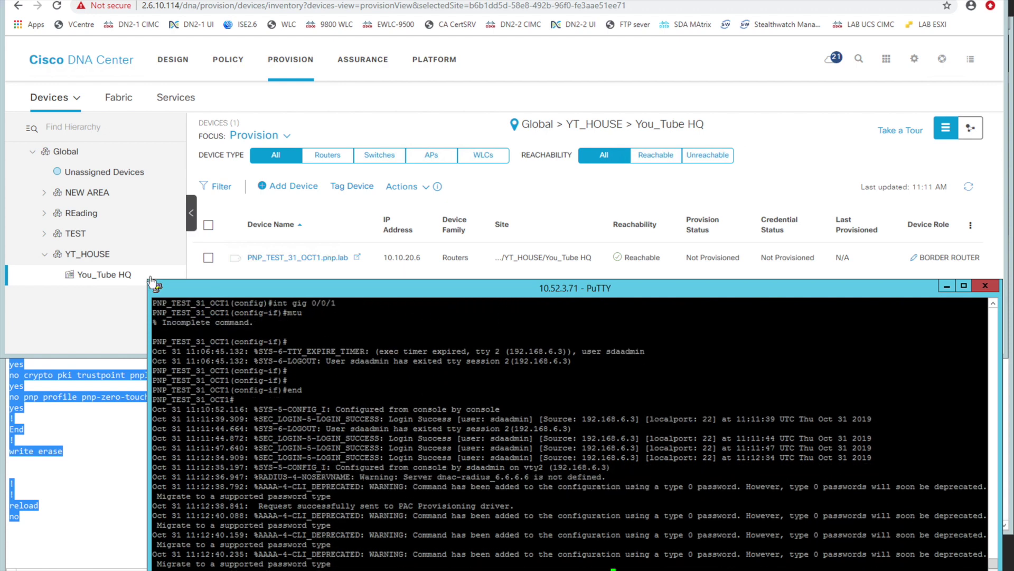
drag(150, 281, 32, 261)
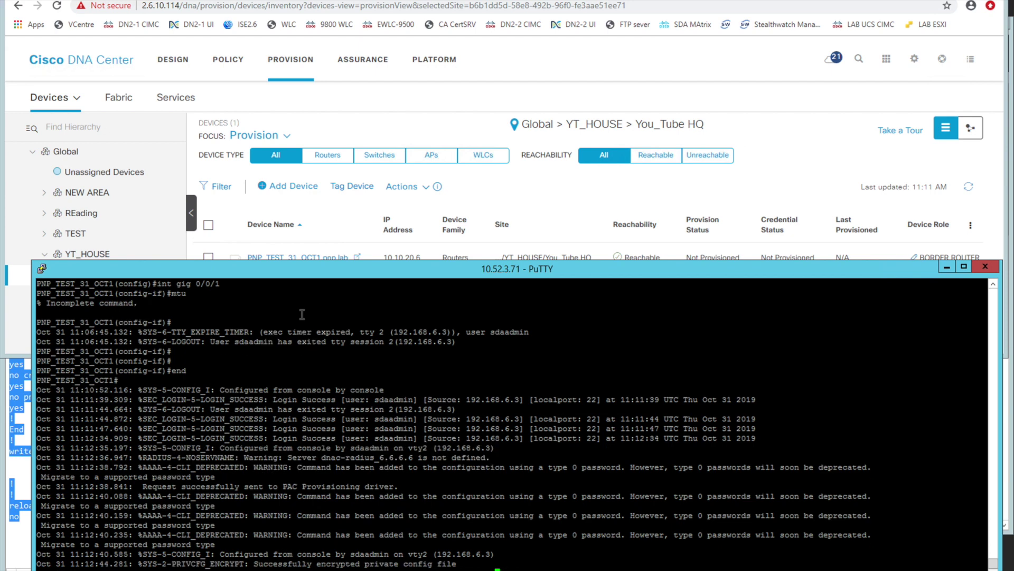
drag(320, 455, 438, 456)
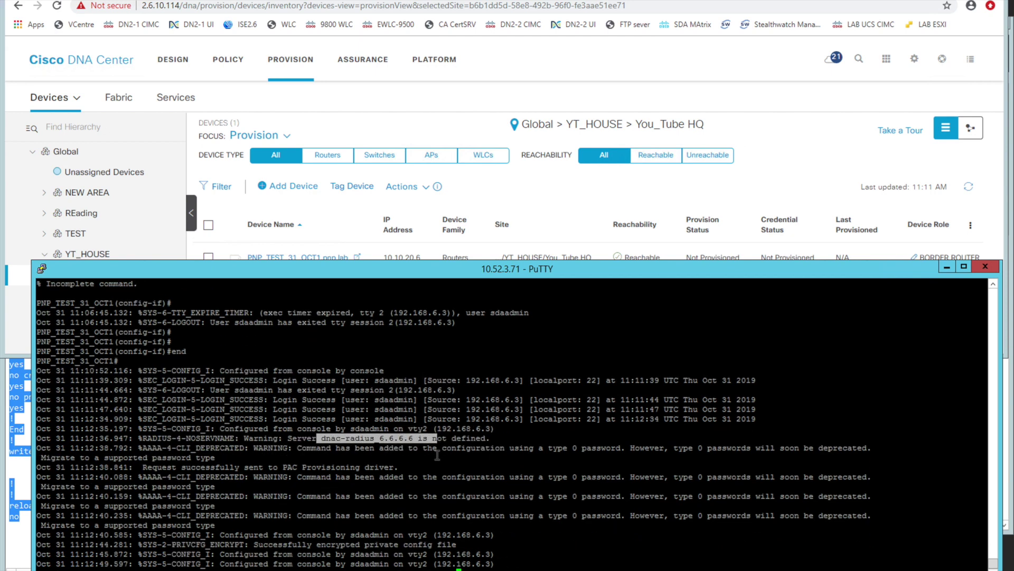
- Switch back to Cisco DNA Center and examine the AAA and DNS servers in You_Tube HQ's network design settings
click(179, 74)
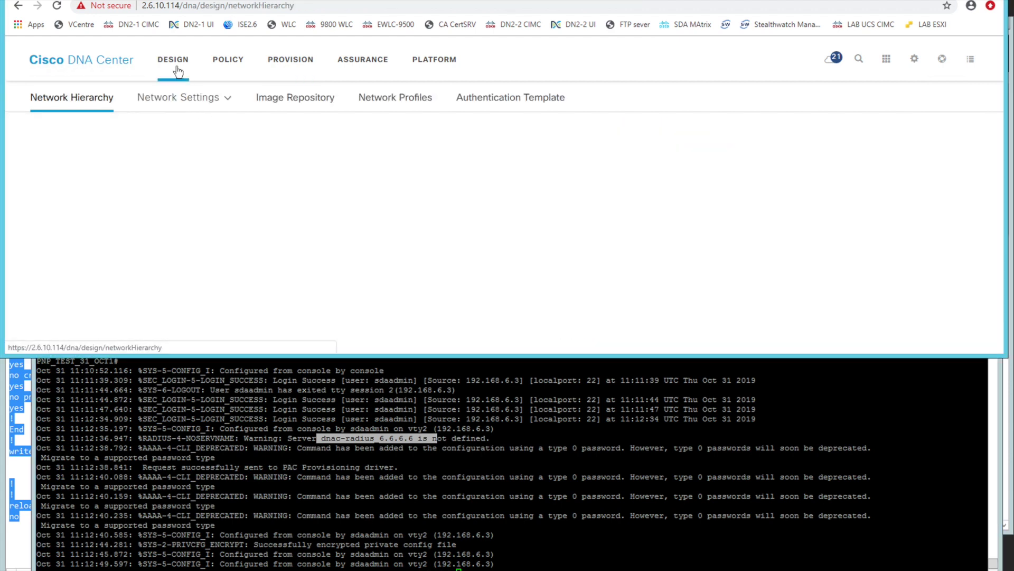
mouse_move(188, 193)
click(153, 132)
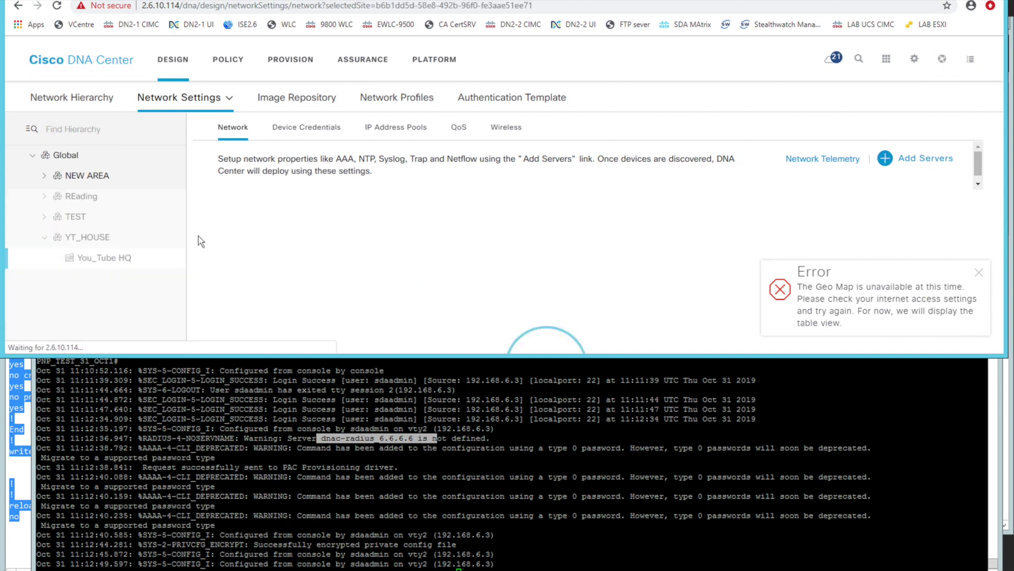
scroll(402, 250, down, 5)
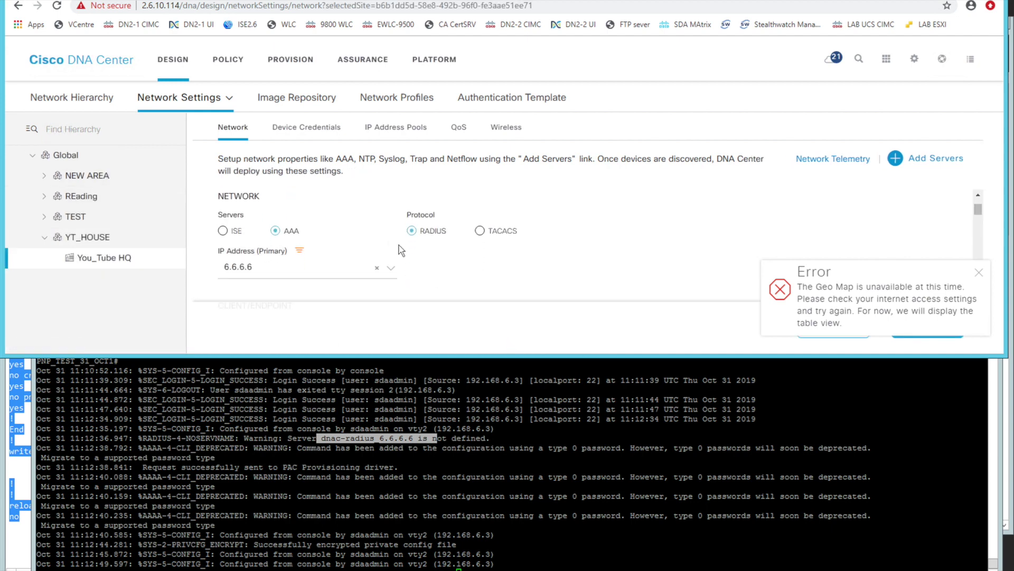
scroll(401, 250, down, 2)
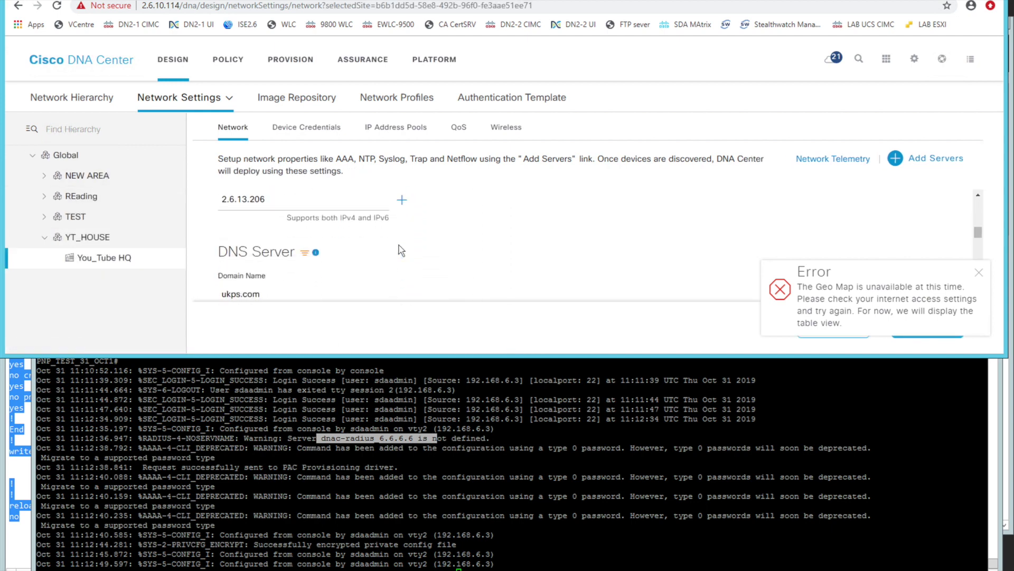
- Review the network AAA server, its primary IP address and the RADIUS protocol in You_Tube HQ's network settings
scroll(402, 250, up, 8)
scroll(401, 250, down, 1)
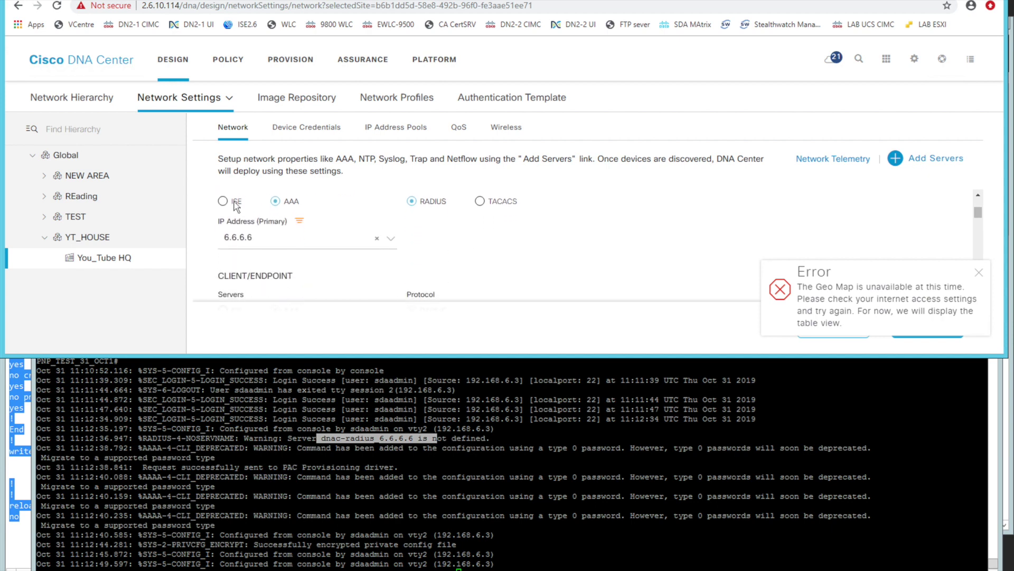
scroll(397, 272, down, 1)
scroll(397, 272, up, 2)
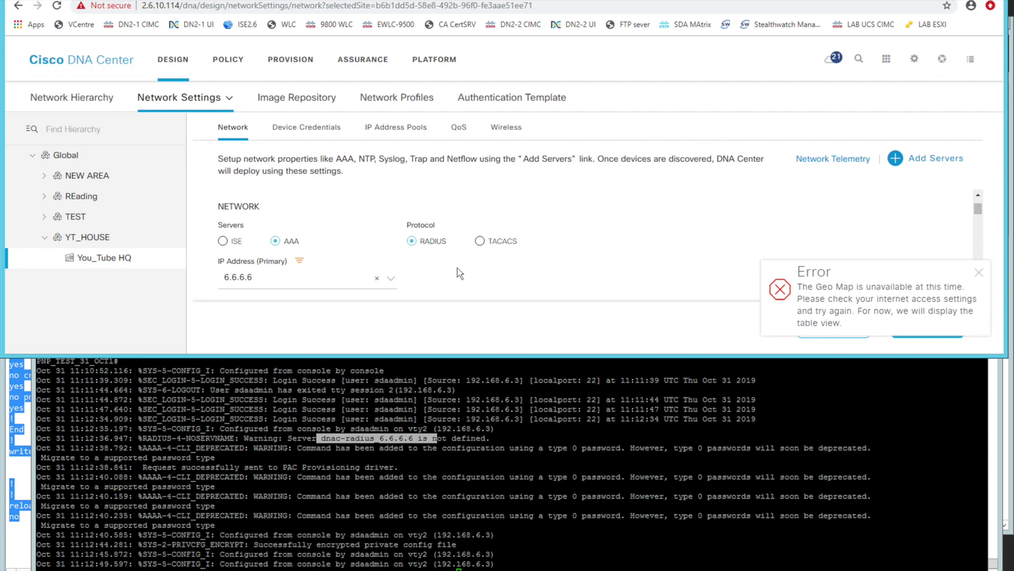
scroll(460, 272, down, 1)
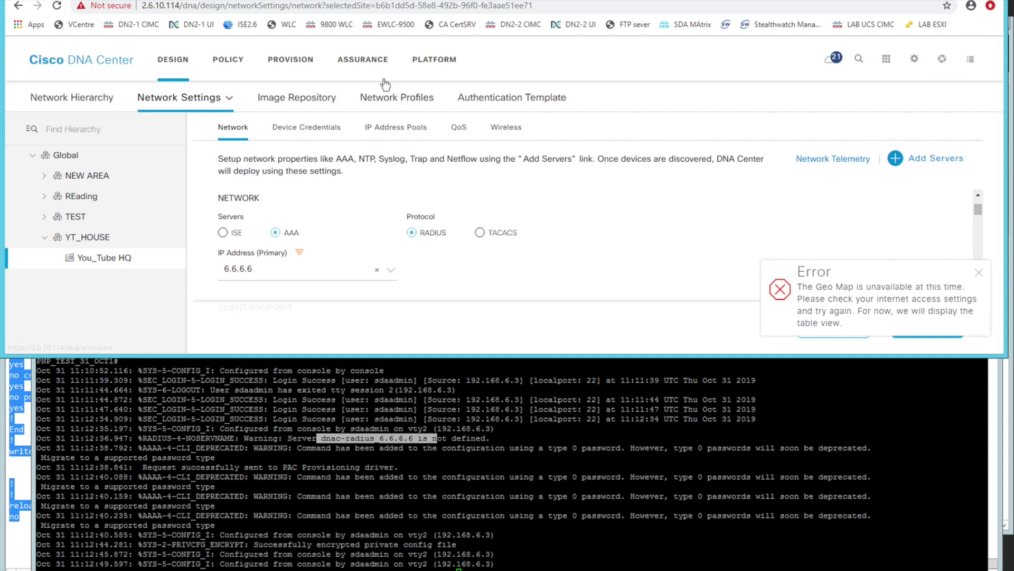
- Show the provisioning status of You_Tube HQ's devices and dismiss the Geo Map error notice
click(299, 62)
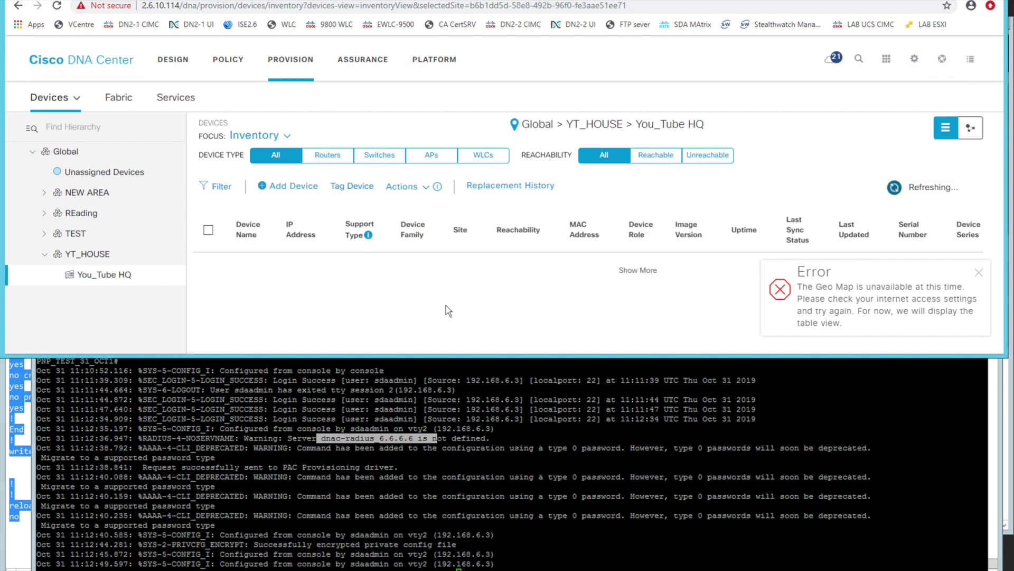
click(274, 137)
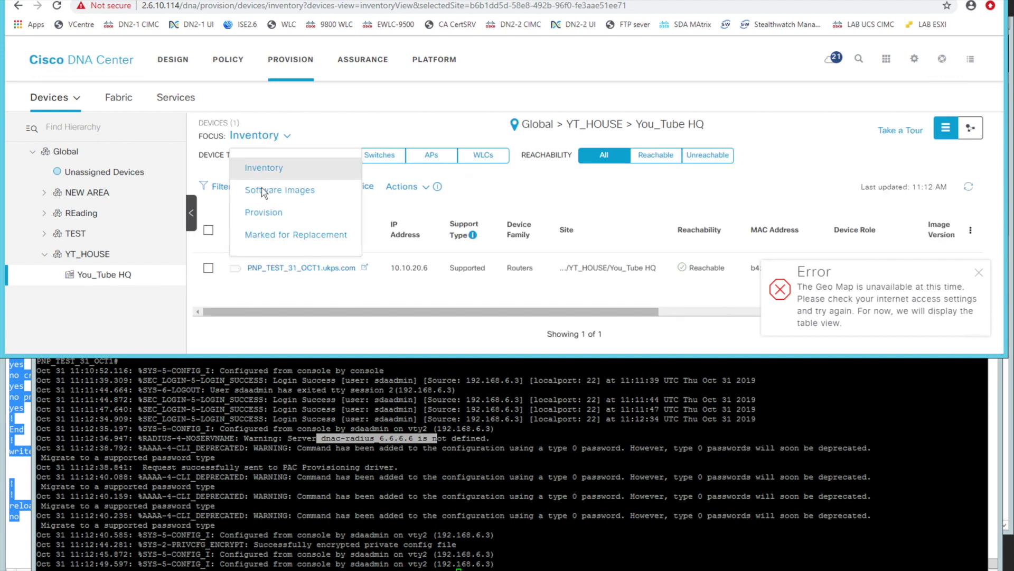
click(263, 211)
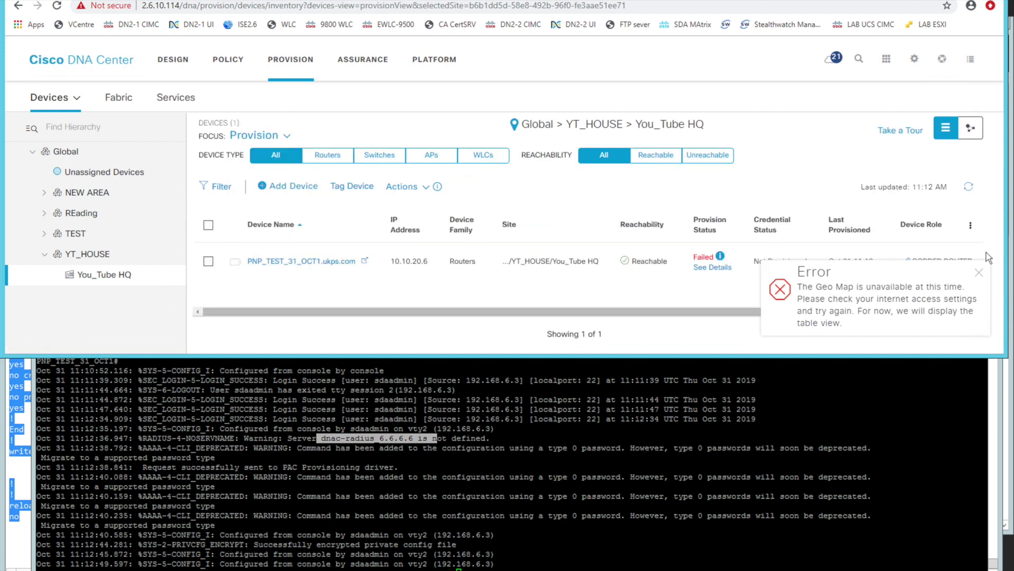
click(979, 272)
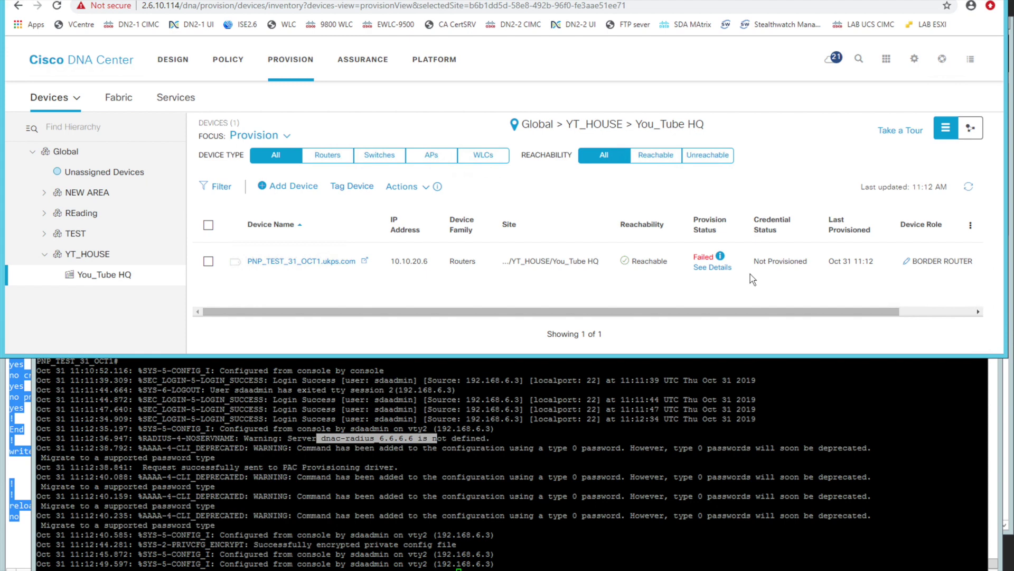
- Open the router's provisioning details and expand the result for the deployment of advanced configuration (templates)
click(710, 268)
click(962, 235)
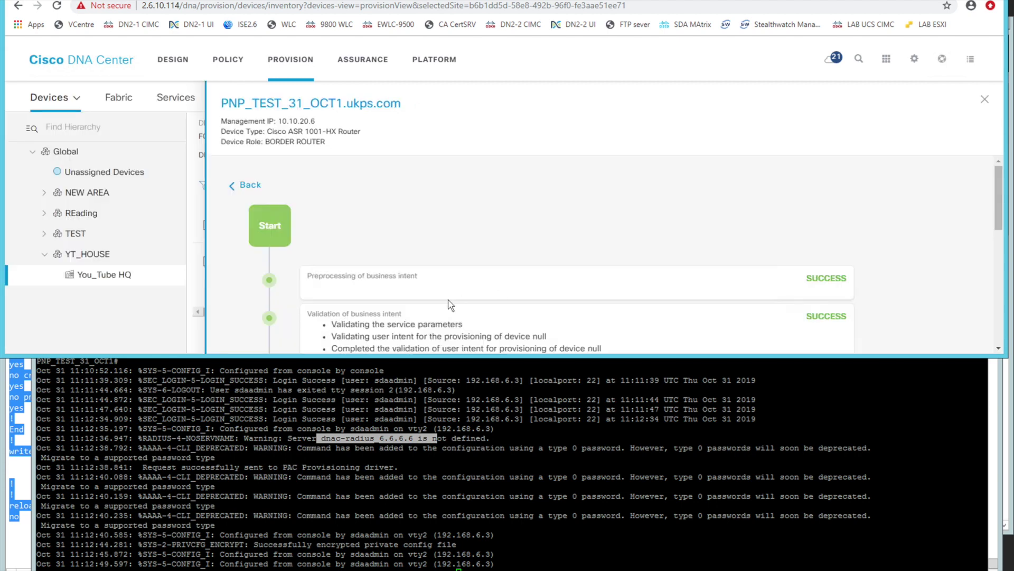
scroll(582, 304, down, 3)
scroll(586, 304, down, 3)
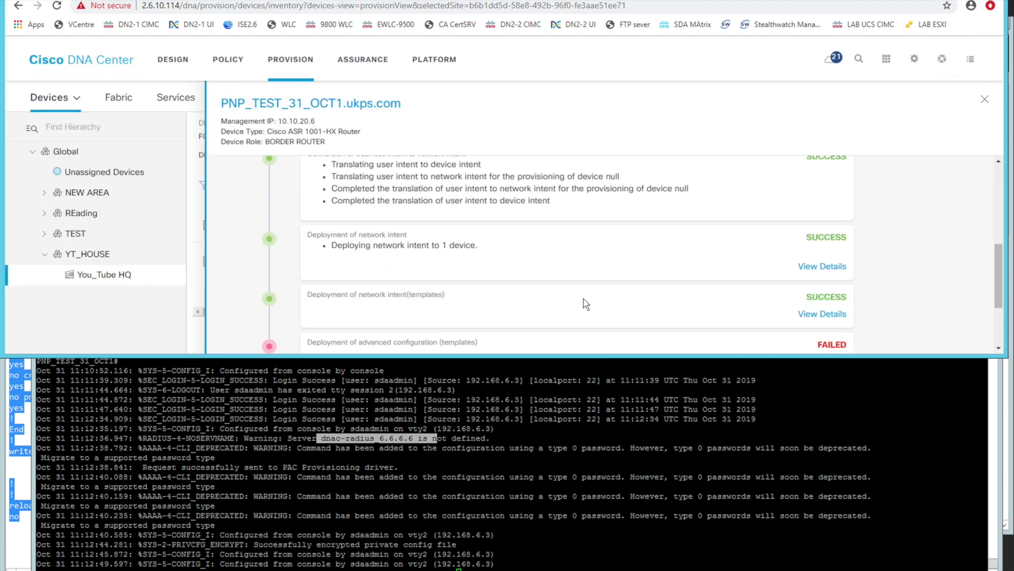
double_click(456, 289)
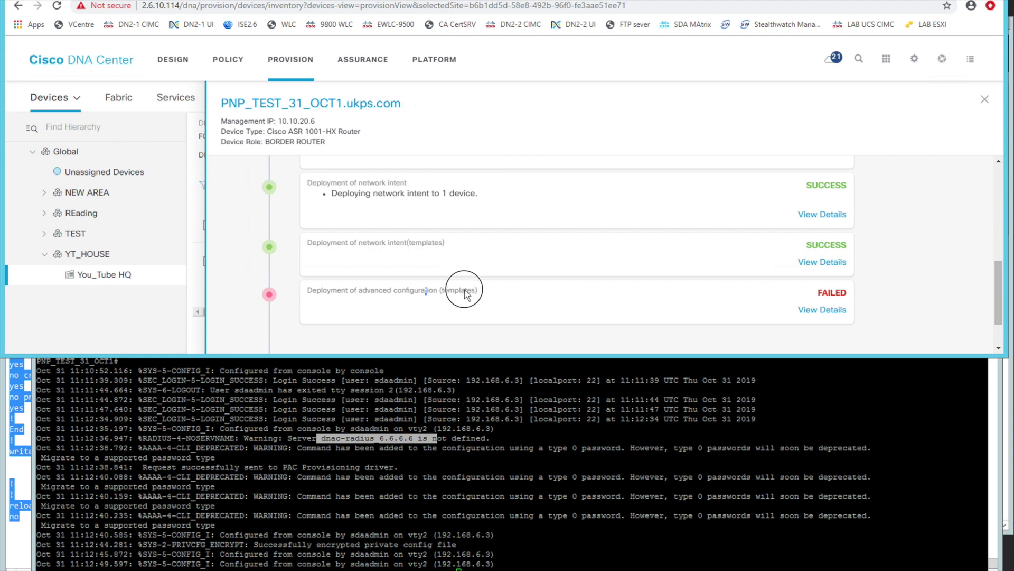
click(815, 313)
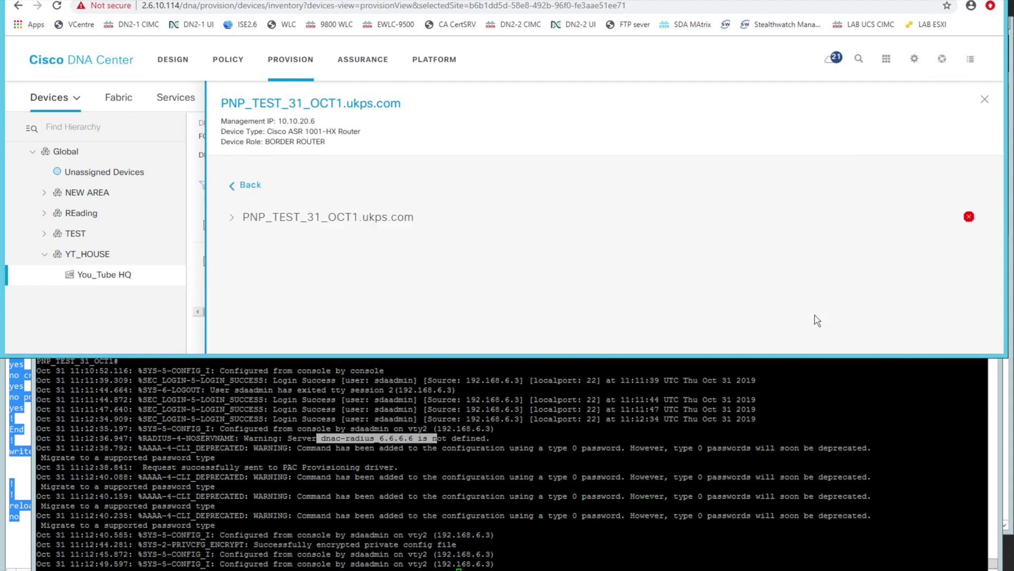
click(242, 221)
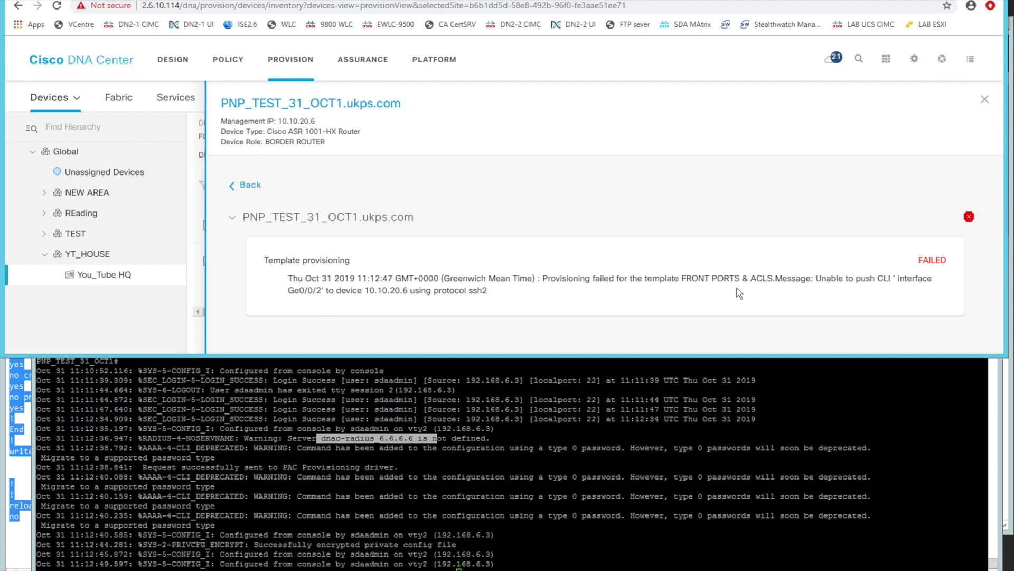
- Copy the interface name Ge0/0/2 from the template provisioning message
drag(894, 278, 322, 290)
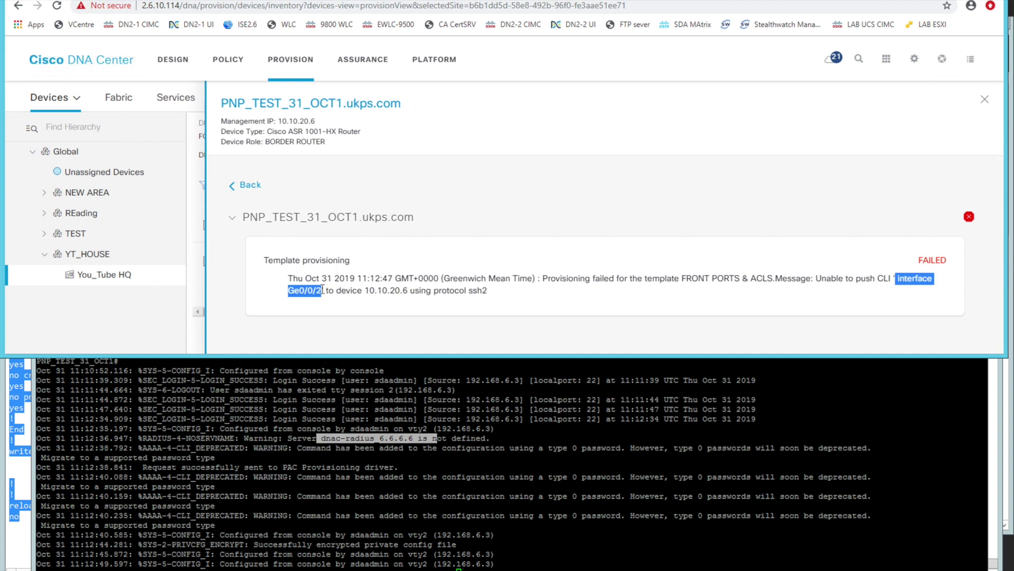
click(297, 290)
mouse_move(297, 290)
mouse_down()
mouse_move(288, 291)
mouse_move(317, 290)
mouse_move(288, 290)
mouse_up()
click(305, 291)
key(ctrl+c)
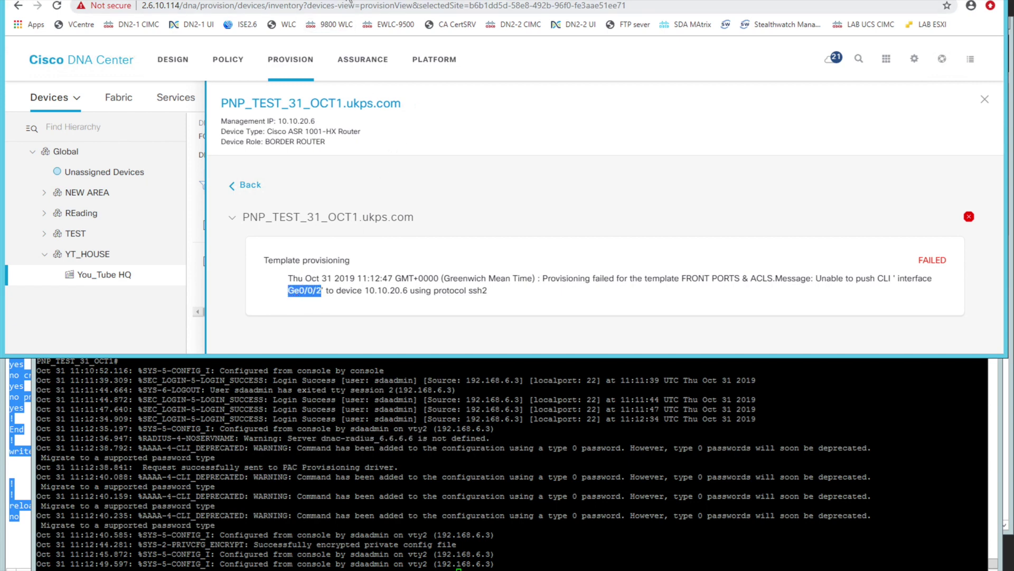
- Switch to the Template Editor with the FRONT PORTS & ACLS template, make its window taller and place the cursor in the code
click(348, 1)
click(511, 110)
click(599, 109)
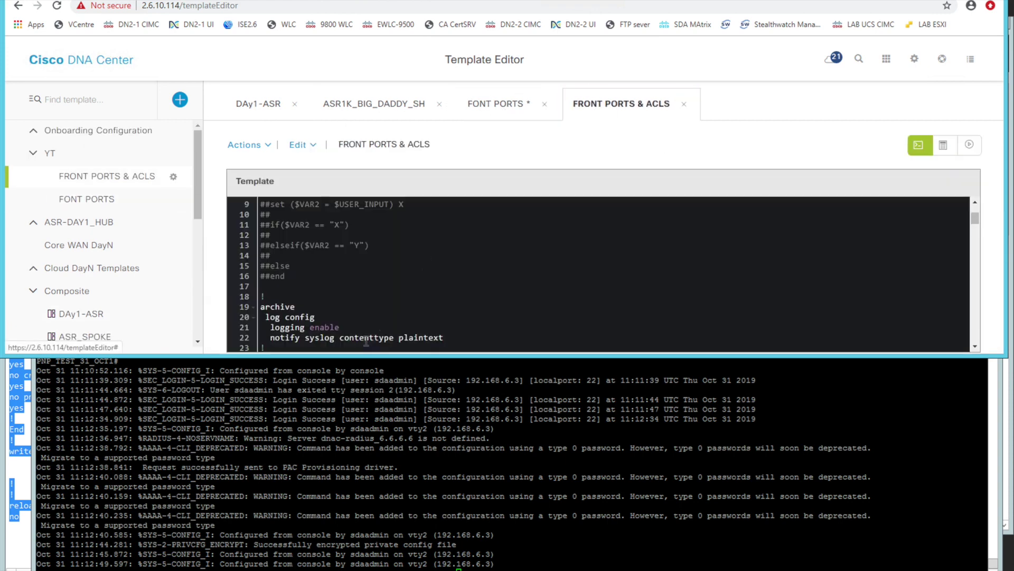
drag(351, 354, 350, 397)
click(360, 339)
key(super)
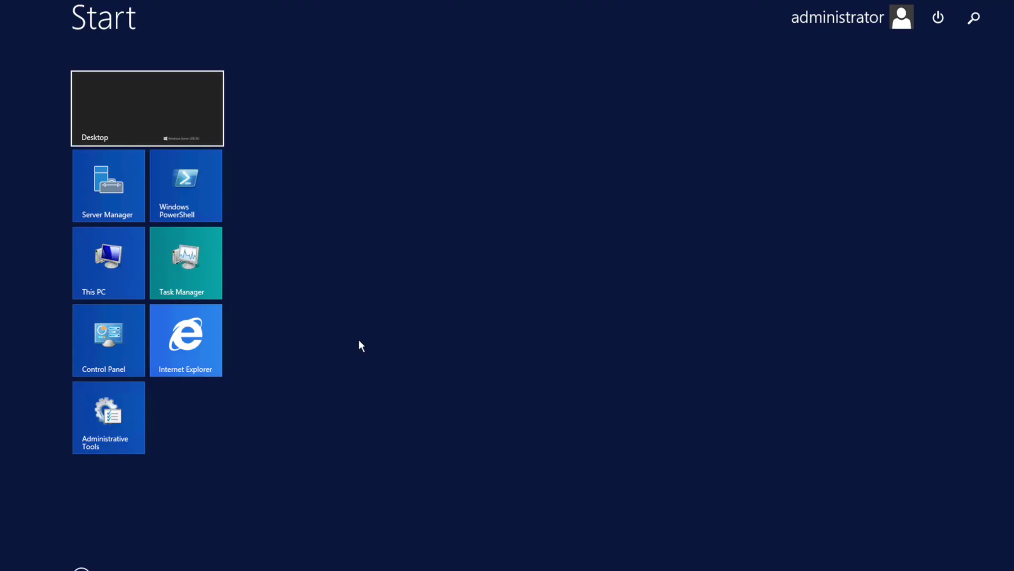
key(super)
key(alt+f)
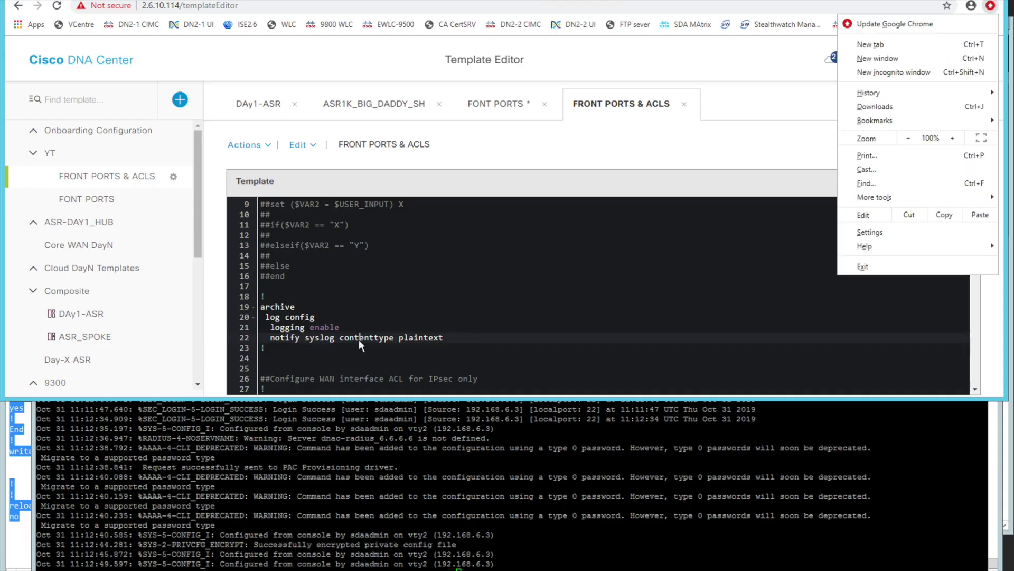
key(Escape)
- Search the FRONT PORTS & ACLS template for Ge0/0/2 and enlarge the window to show more of the code
key(ctrl+f)
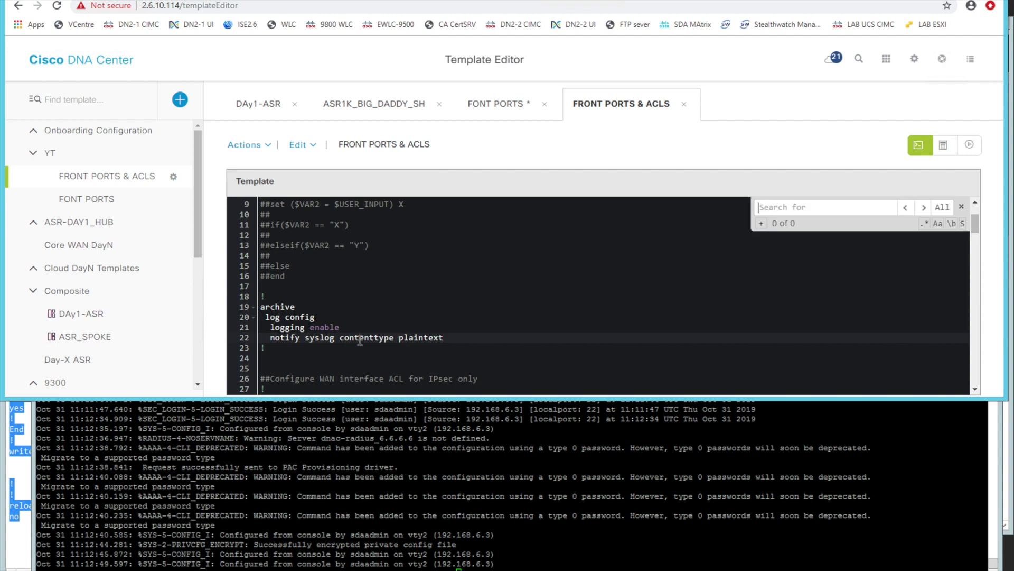
text(Ge0/0/2)
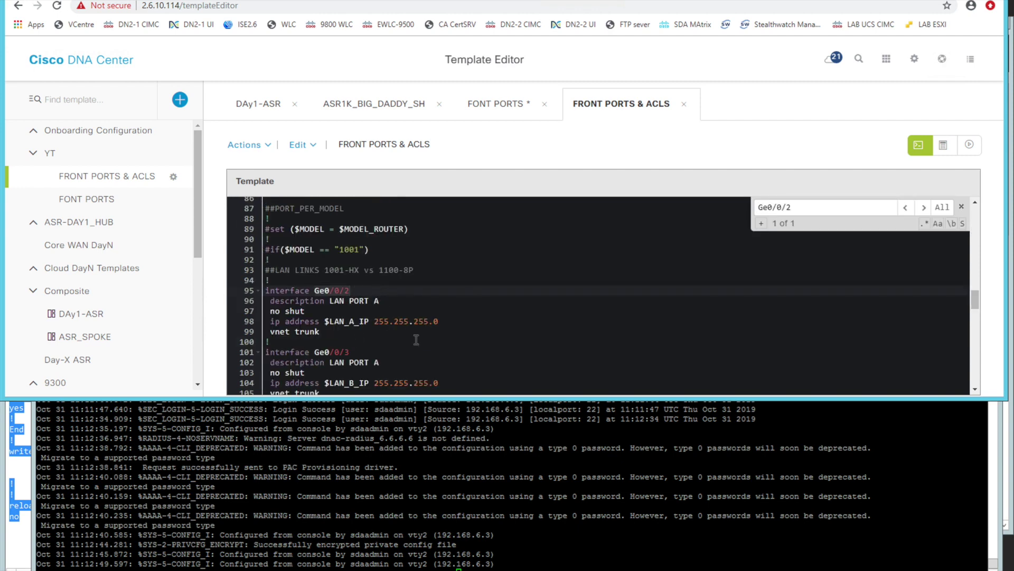
drag(437, 397, 430, 469)
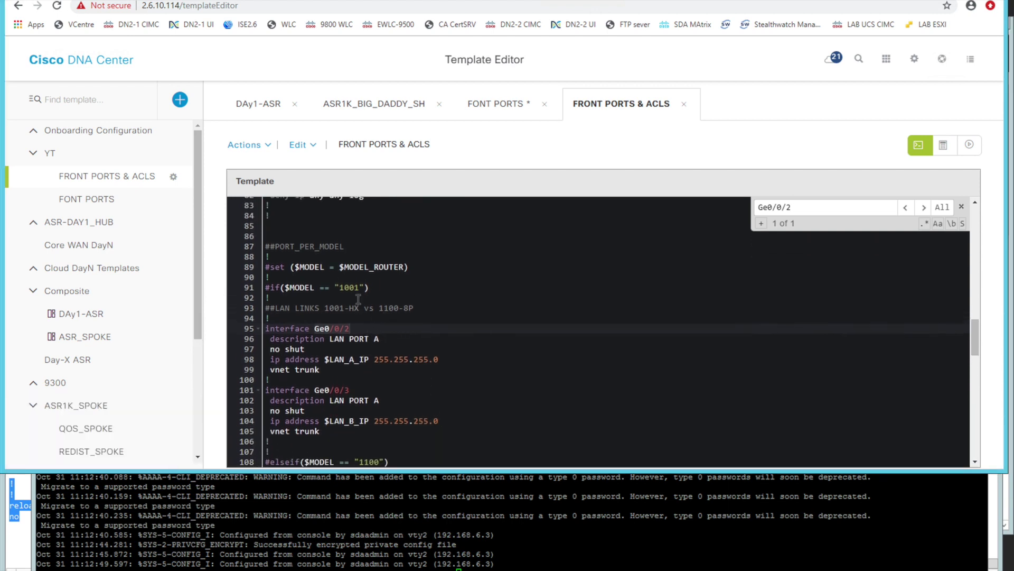
- Review the WAN_ACL access-list section above the LAN interface blocks in the template
scroll(377, 339, up, 5)
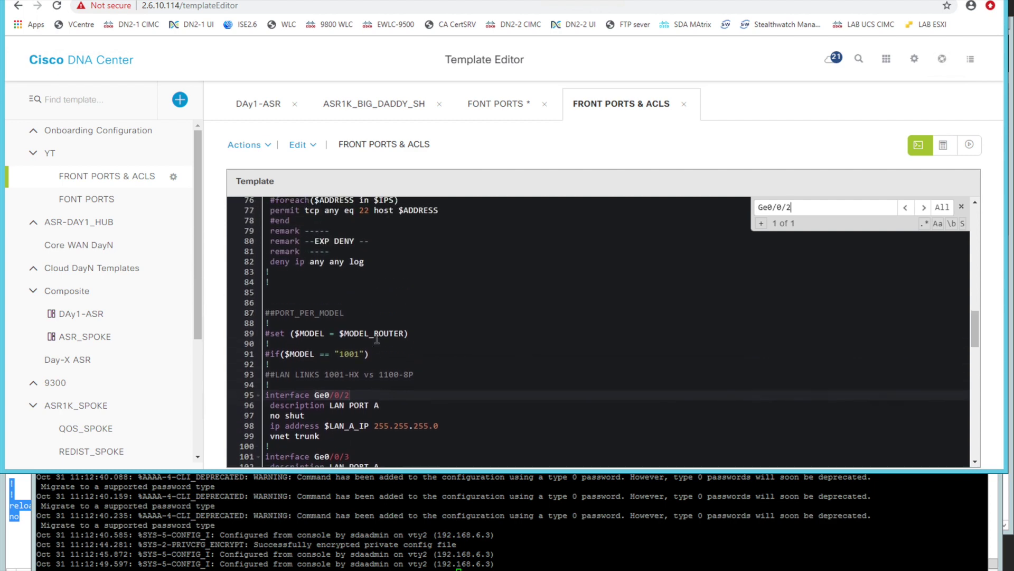
scroll(377, 338, up, 12)
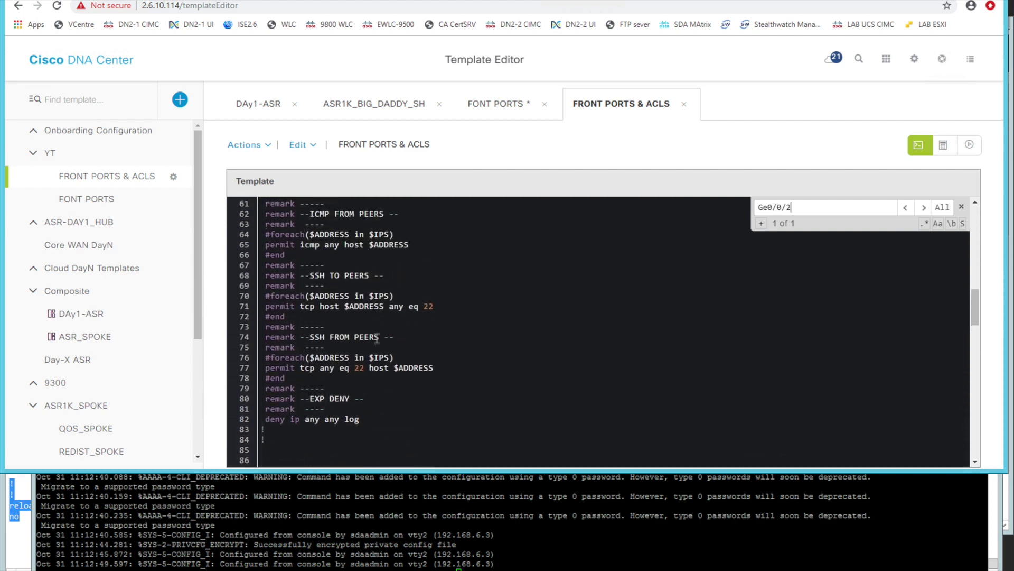
scroll(377, 336, up, 8)
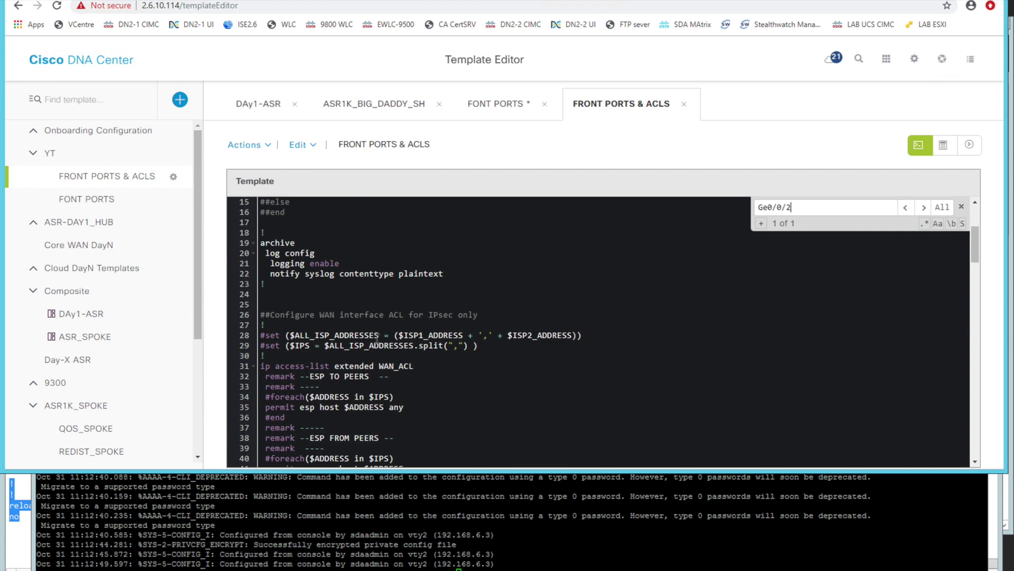
scroll(377, 338, down, 11)
scroll(376, 338, down, 8)
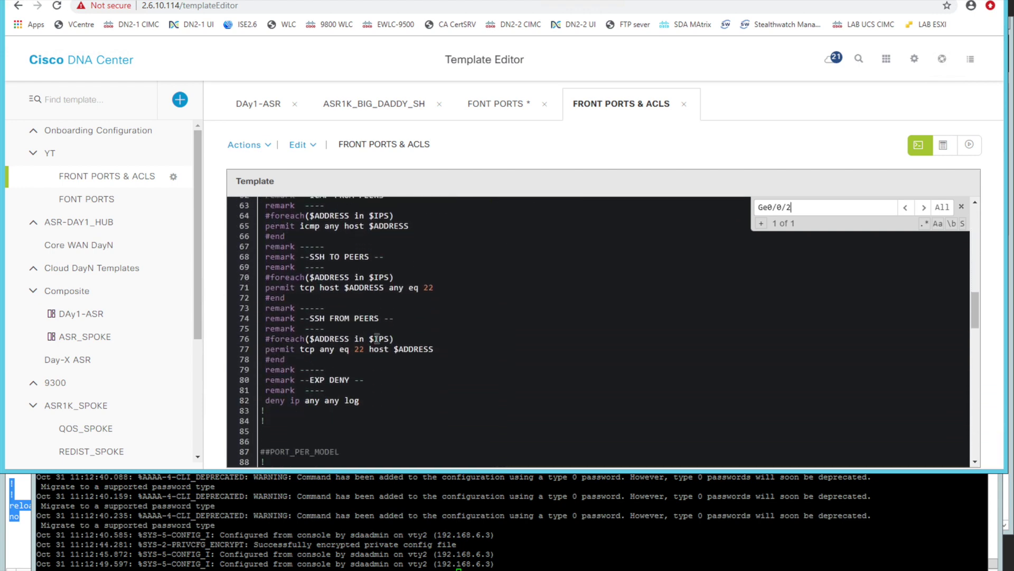
- Switch to the PuTTY session and list the router's access lists with show ip access-lists
click(343, 539)
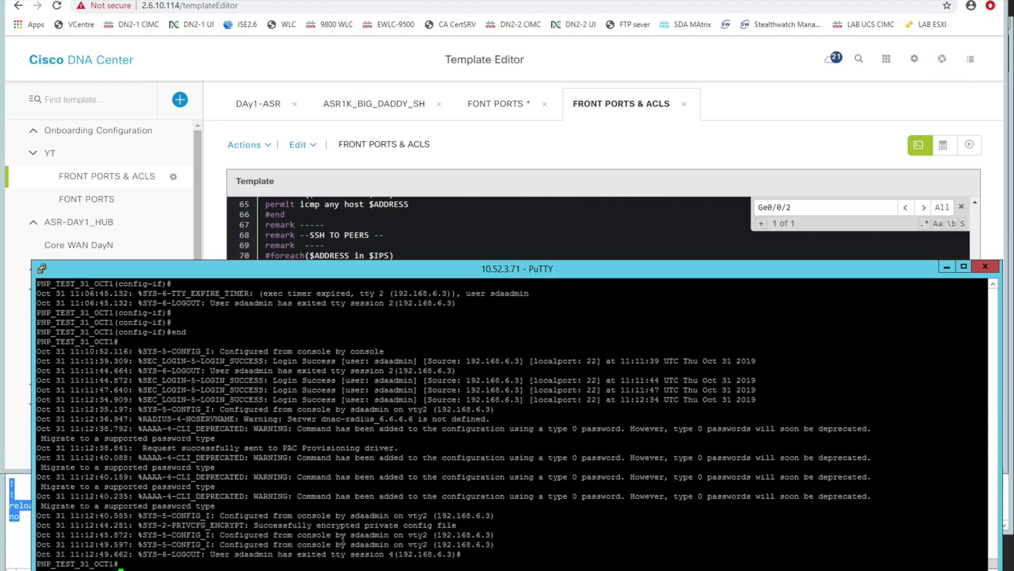
text(cc)
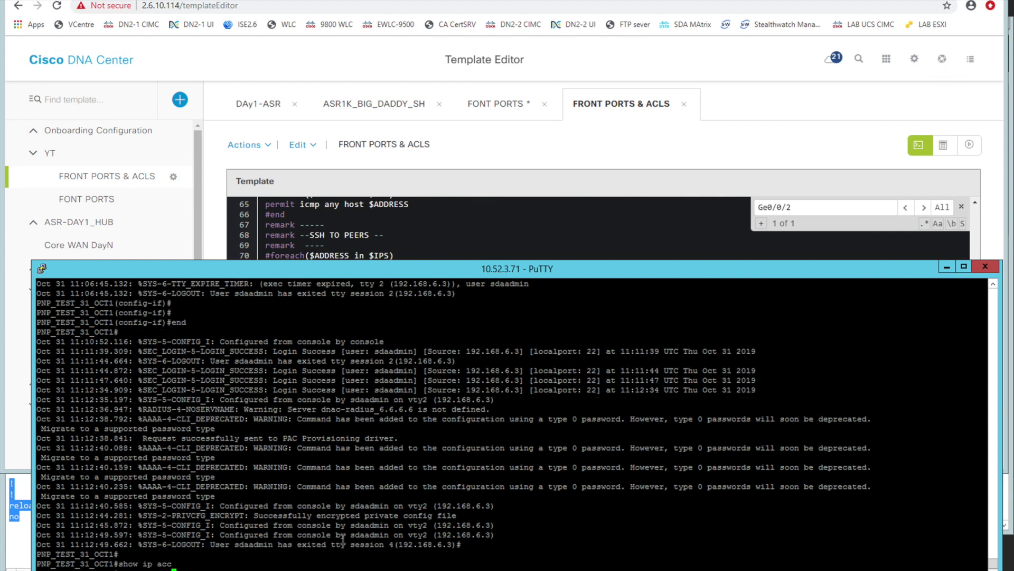
key(Tab)
text(e)
key(Return)
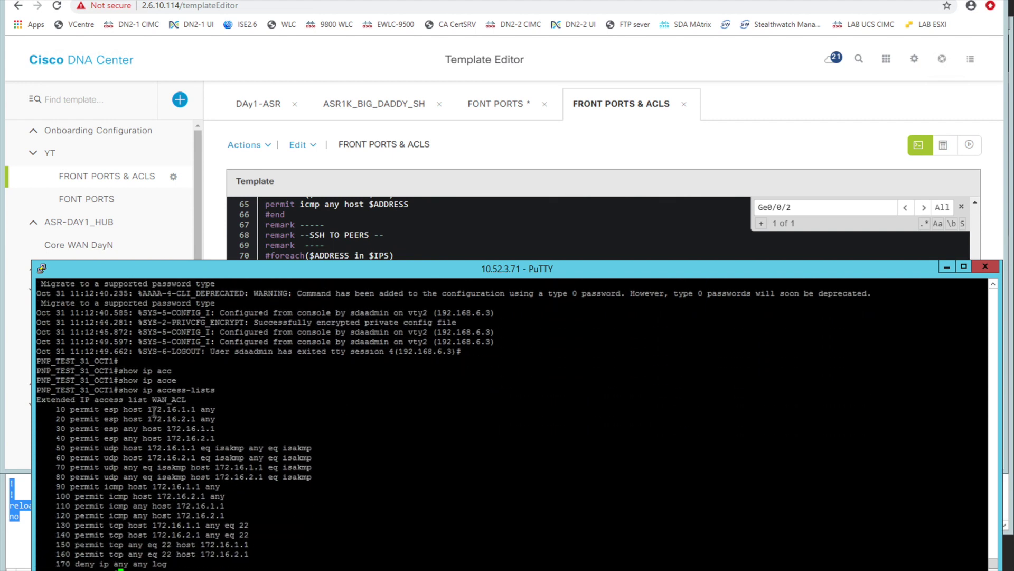
- Return to the Template Editor and examine the LAN interface blocks under the 1001 model condition, shrinking the window to uncover the console
click(341, 239)
scroll(348, 330, down, 4)
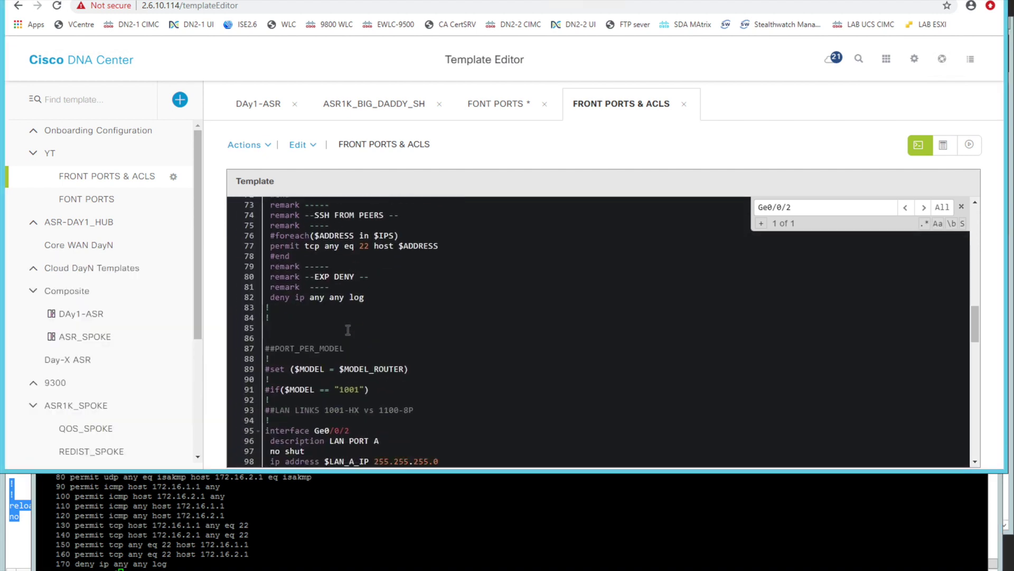
click(358, 383)
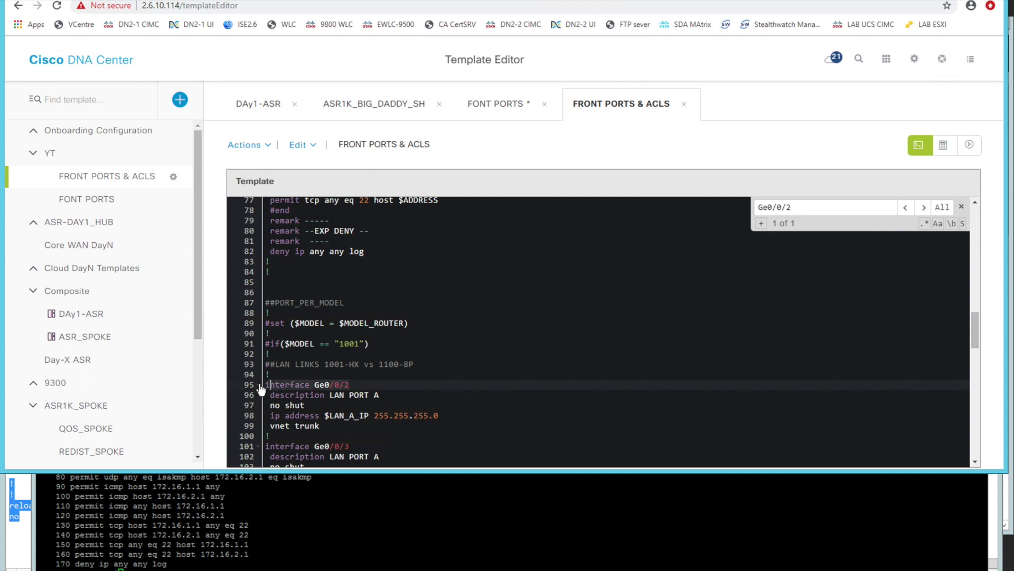
drag(329, 472, 329, 416)
scroll(370, 317, up, 1)
scroll(376, 353, down, 2)
scroll(375, 353, down, 2)
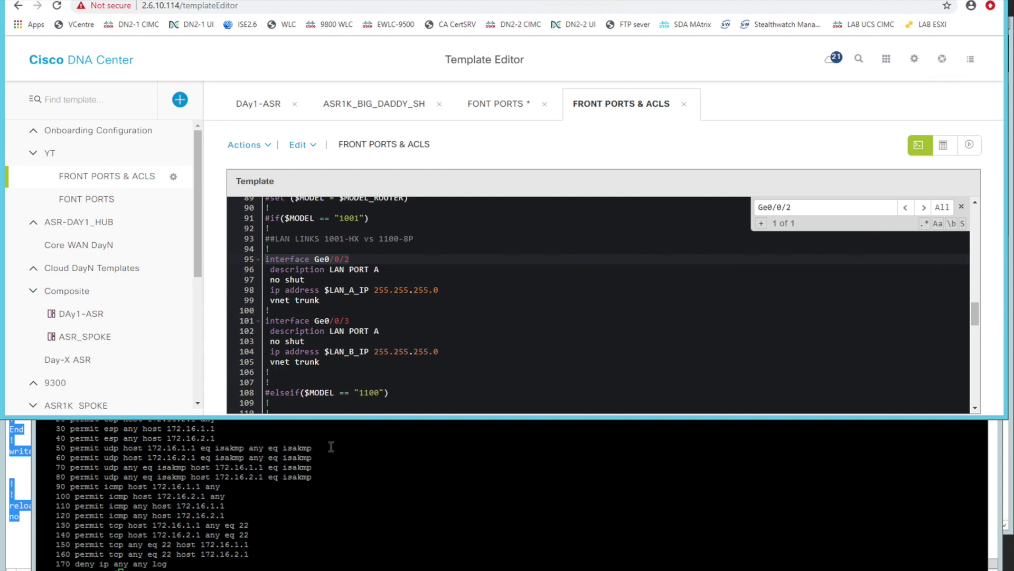
- Run show ip int brief in the PuTTY session and copy the interface name GigabitEthernet0/0/2 from its output
click(331, 447)
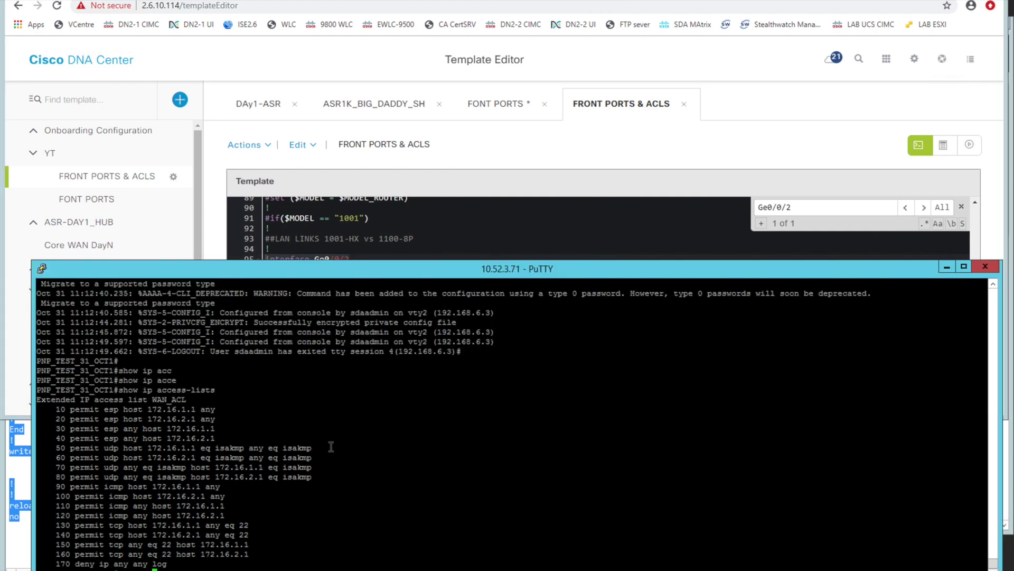
key(Tab)
key(Return)
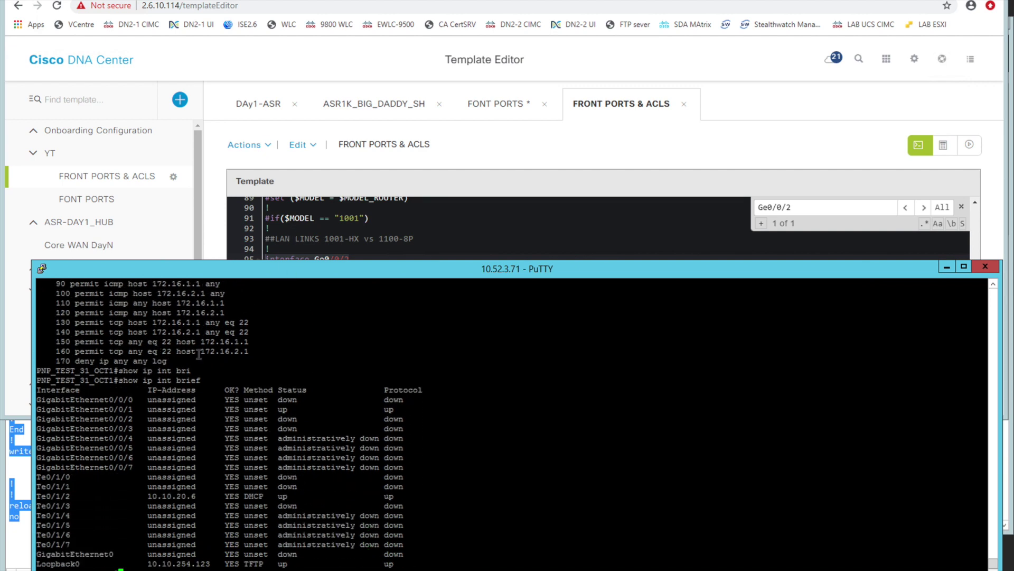
double_click(111, 418)
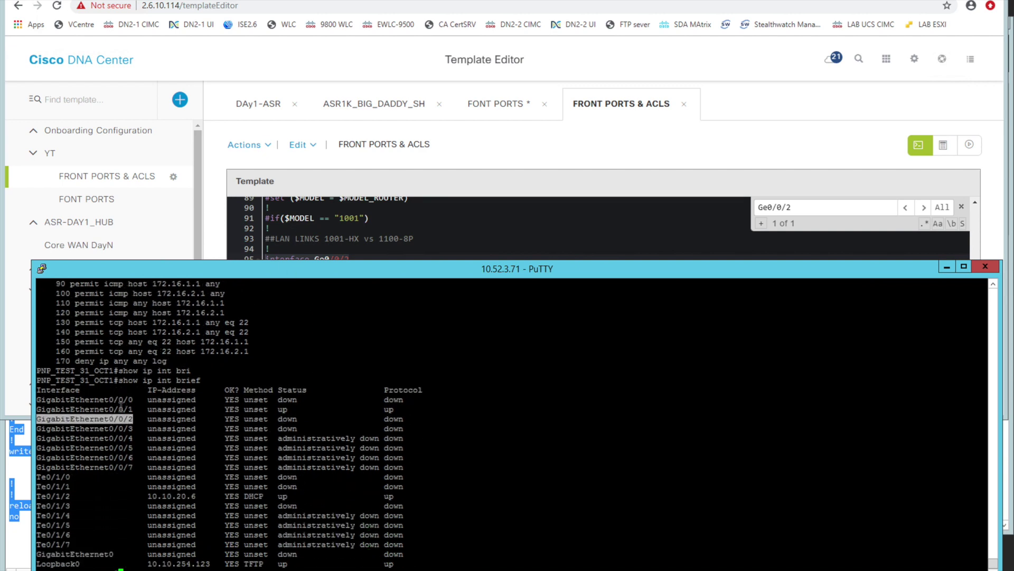
- Rename the two LAN interfaces under the 1001 model condition to GigabitEthernet0/0/2 and GigabitEthernet0/0/3
click(305, 242)
click(325, 259)
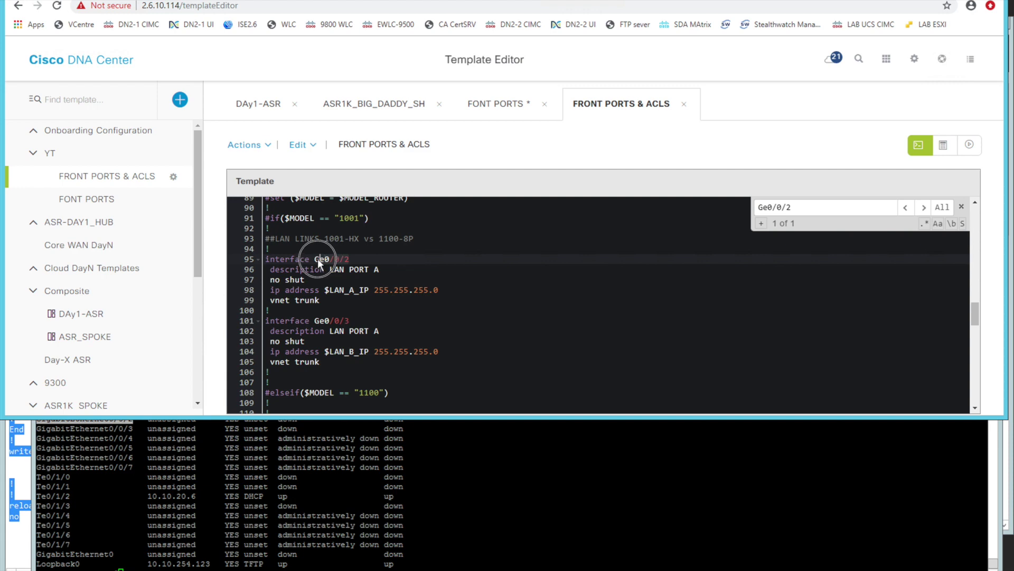
double_click(316, 257)
text(GigabitEthernet0)
click(335, 319)
double_click(317, 321)
text(GigabitEthernet0/0/2)
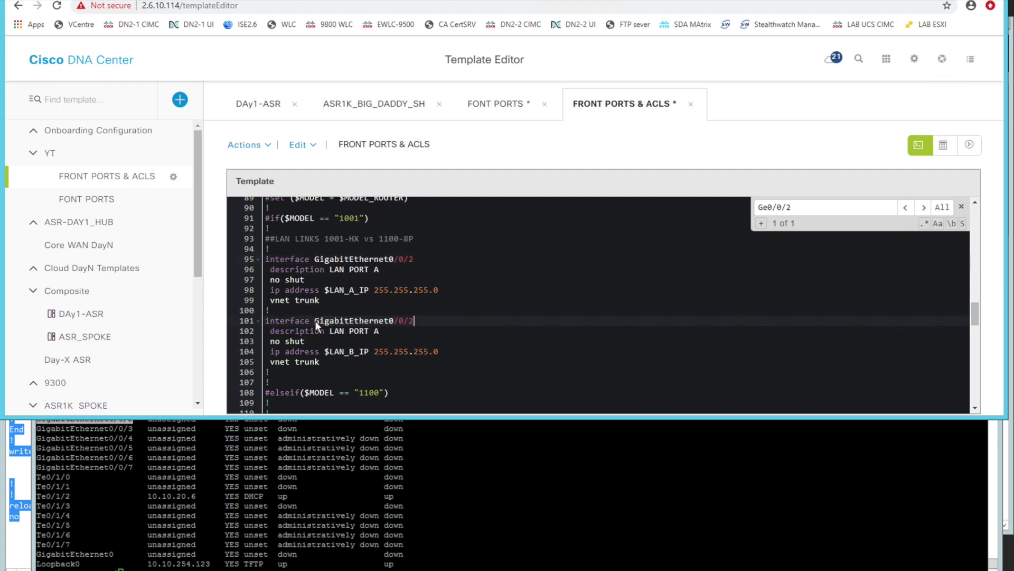
key(BackSpace)
text(3)
- Examine the rest of the template, from the 1100 model's LAN port range to the WAN link and dual WAN sections
scroll(412, 333, down, 3)
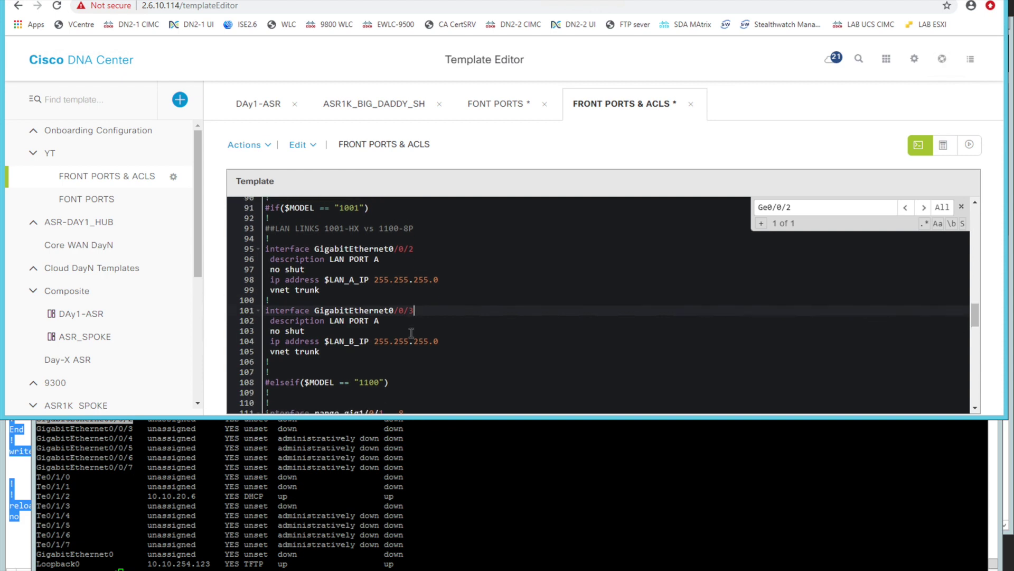
scroll(411, 332, down, 1)
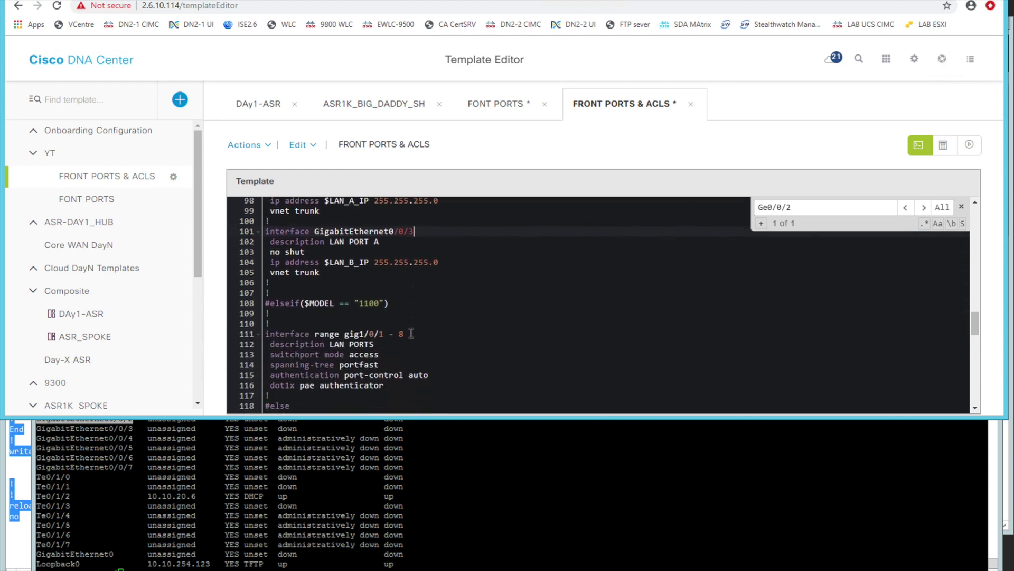
scroll(391, 329, down, 1)
drag(350, 289, 386, 364)
scroll(386, 366, down, 7)
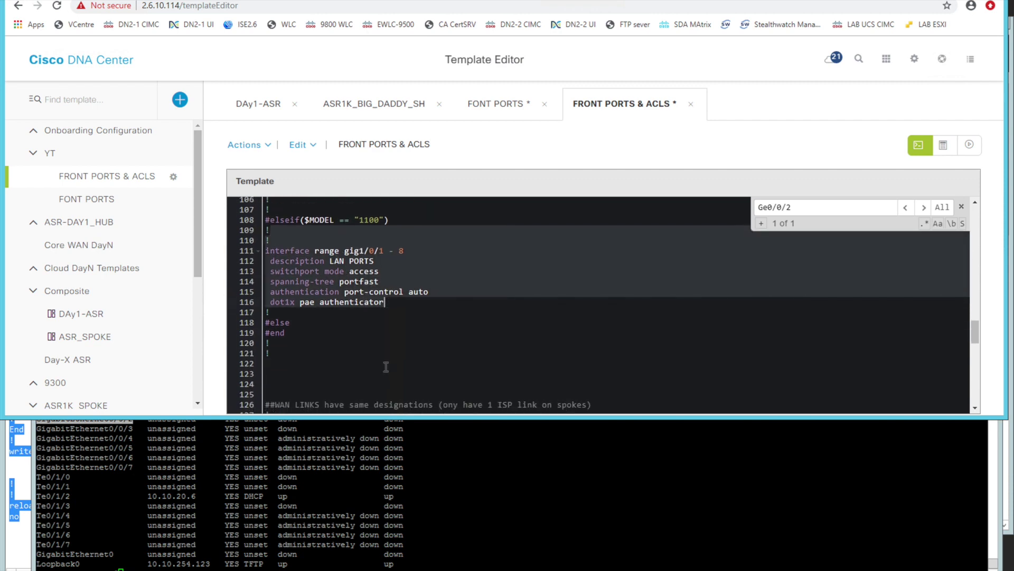
scroll(387, 366, down, 1)
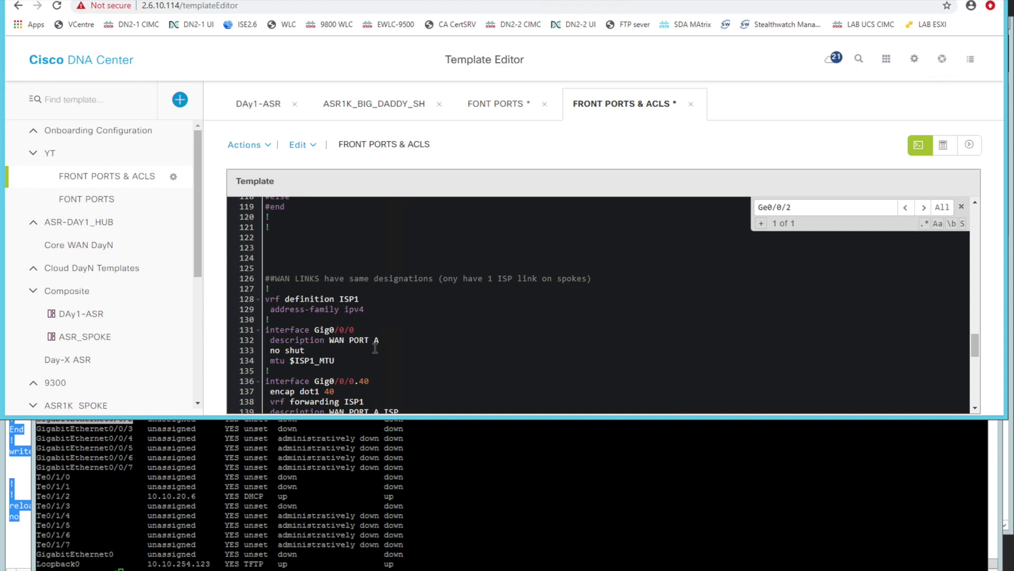
scroll(375, 349, down, 1)
scroll(375, 348, down, 2)
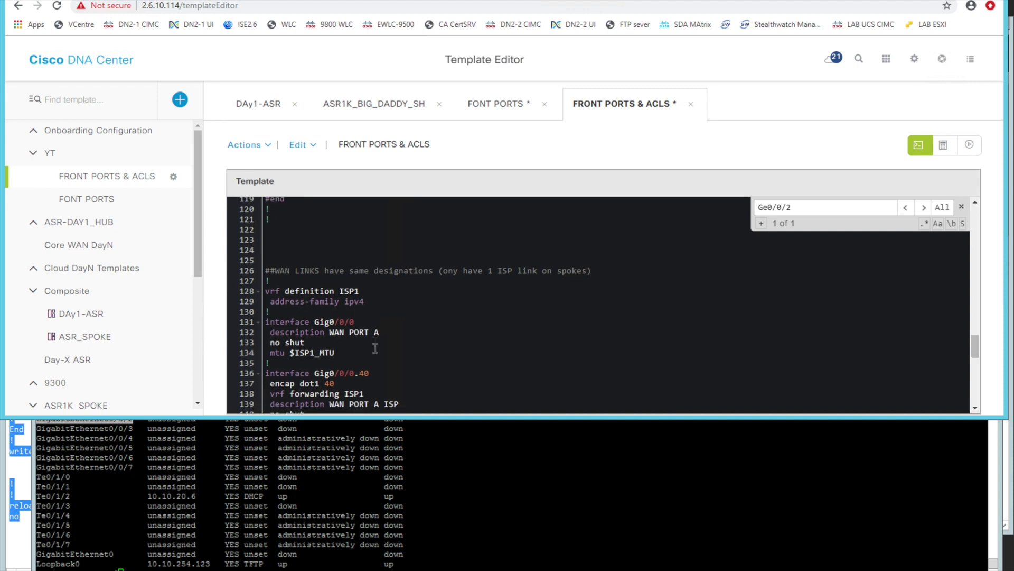
scroll(375, 347, down, 7)
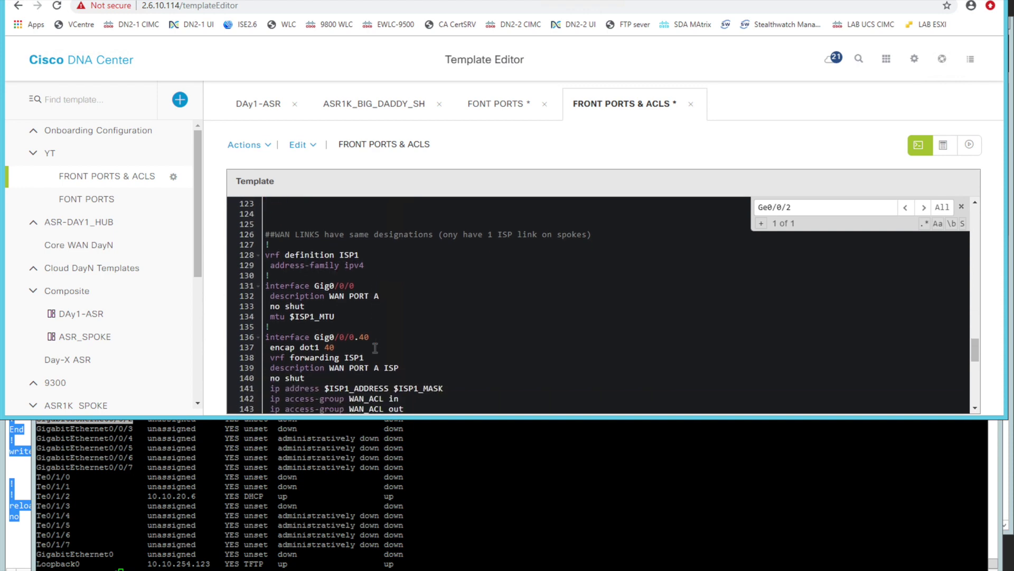
scroll(375, 347, down, 1)
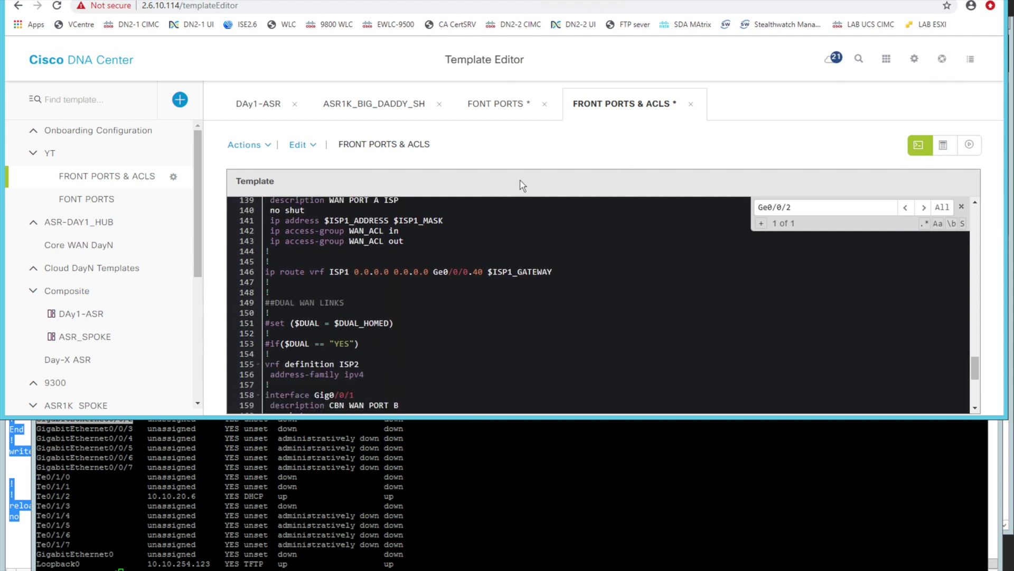
- Save the FRONT PORTS & ACLS template while opening its input form, and select the ISP2_MTU variable
click(943, 144)
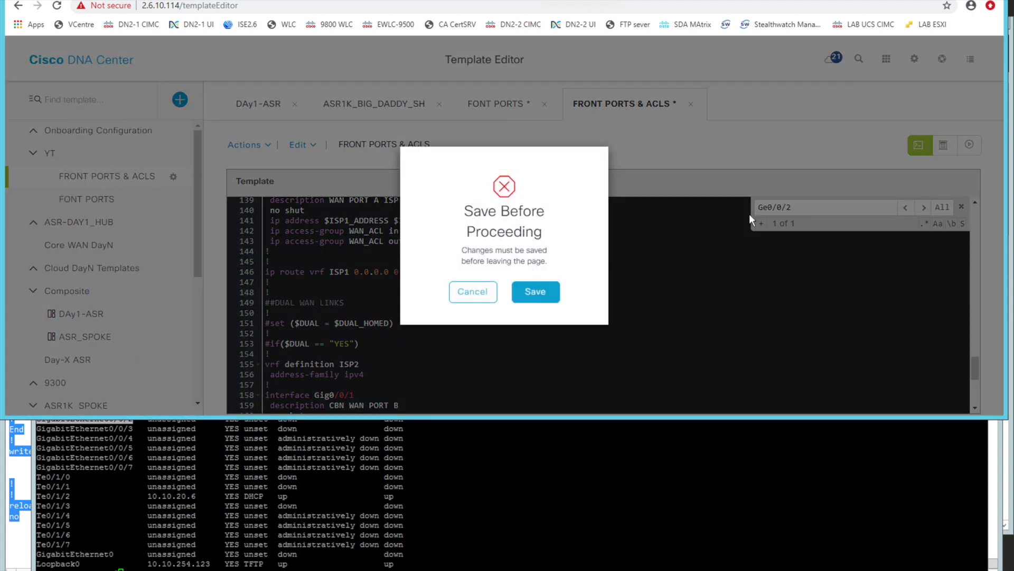
click(534, 291)
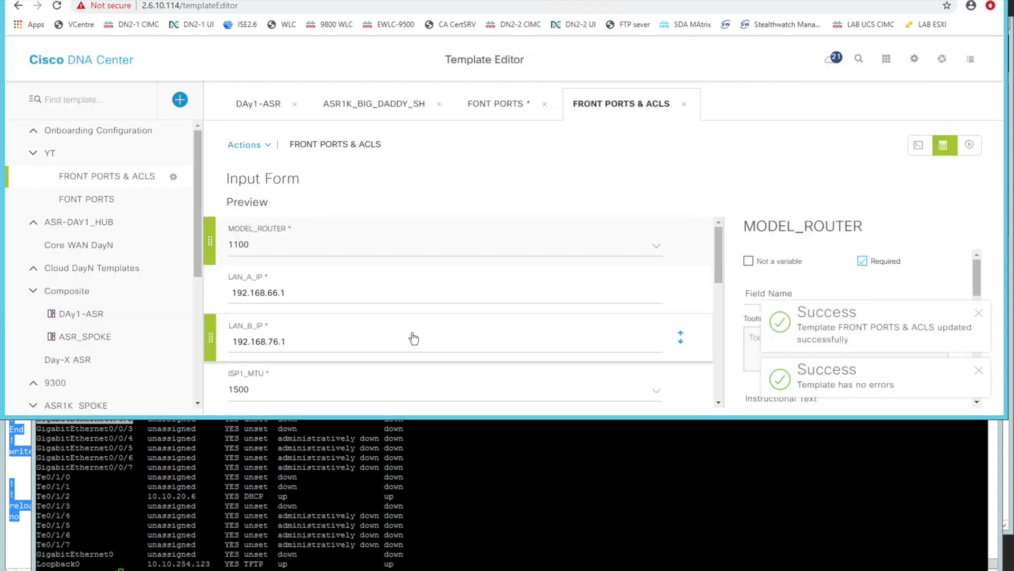
scroll(421, 337, down, 1)
click(412, 337)
scroll(412, 337, down, 5)
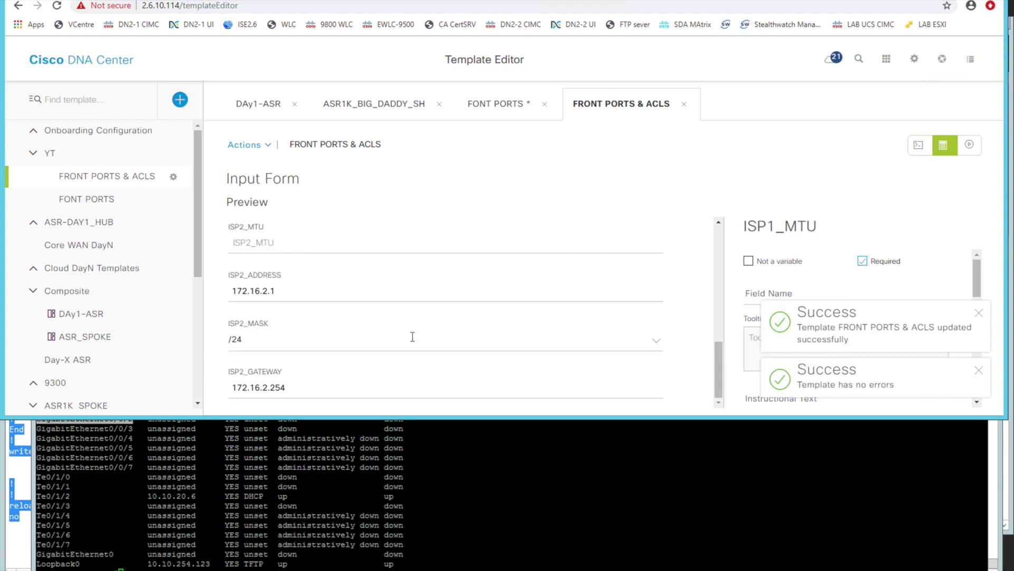
click(528, 251)
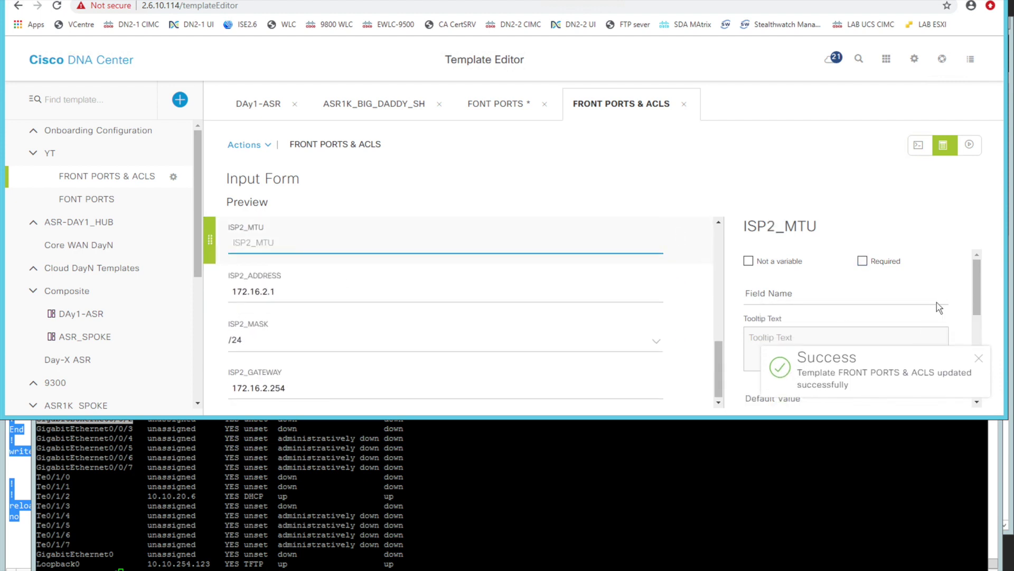
- Examine the ISP2_MTU variable's properties and its available display types
scroll(938, 308, down, 1)
scroll(938, 307, down, 2)
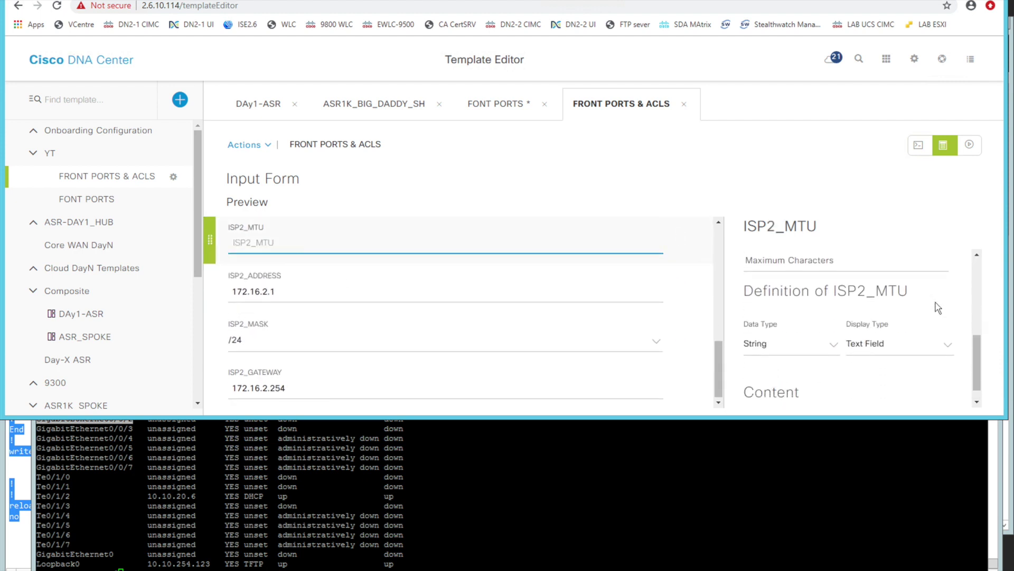
click(890, 333)
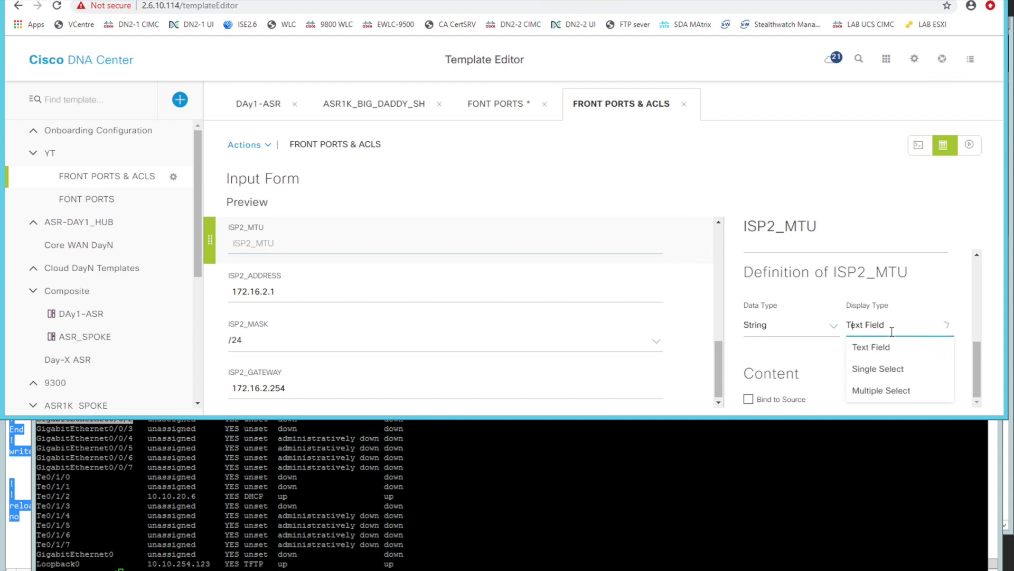
click(831, 358)
scroll(831, 358, up, 5)
scroll(831, 358, up, 2)
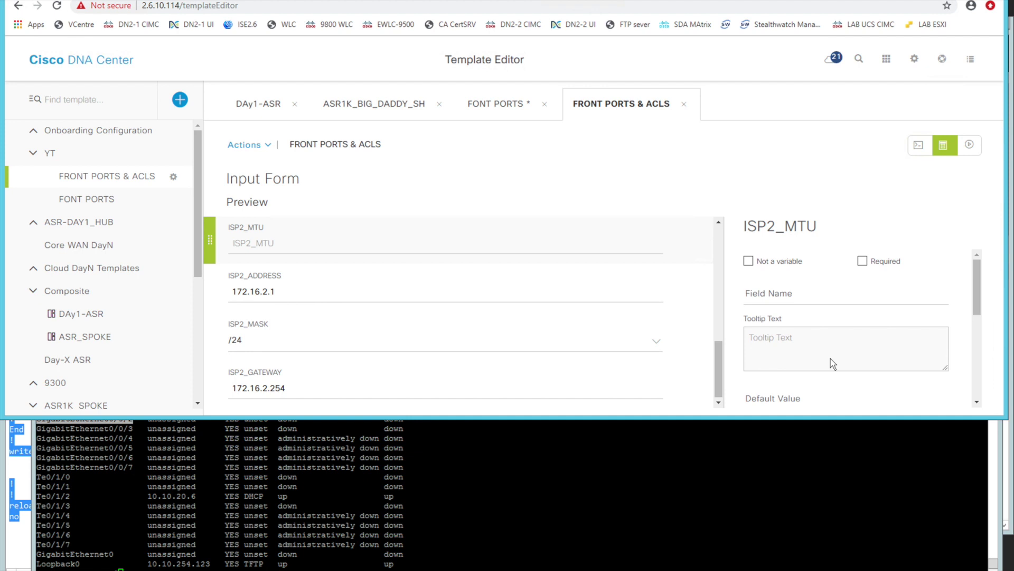
click(351, 246)
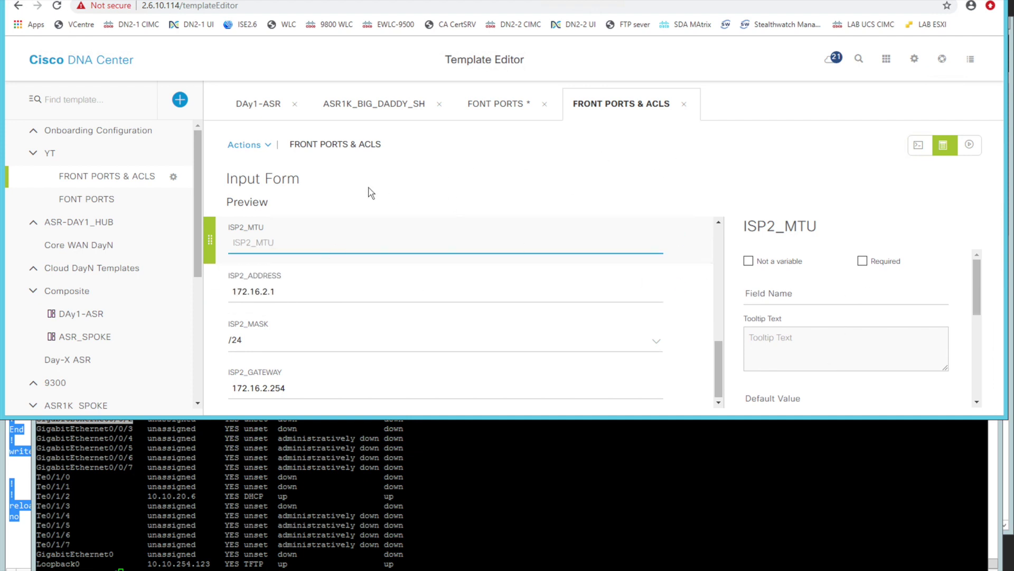
- Save the FRONT PORTS & ACLS template from its input form
click(263, 145)
click(246, 213)
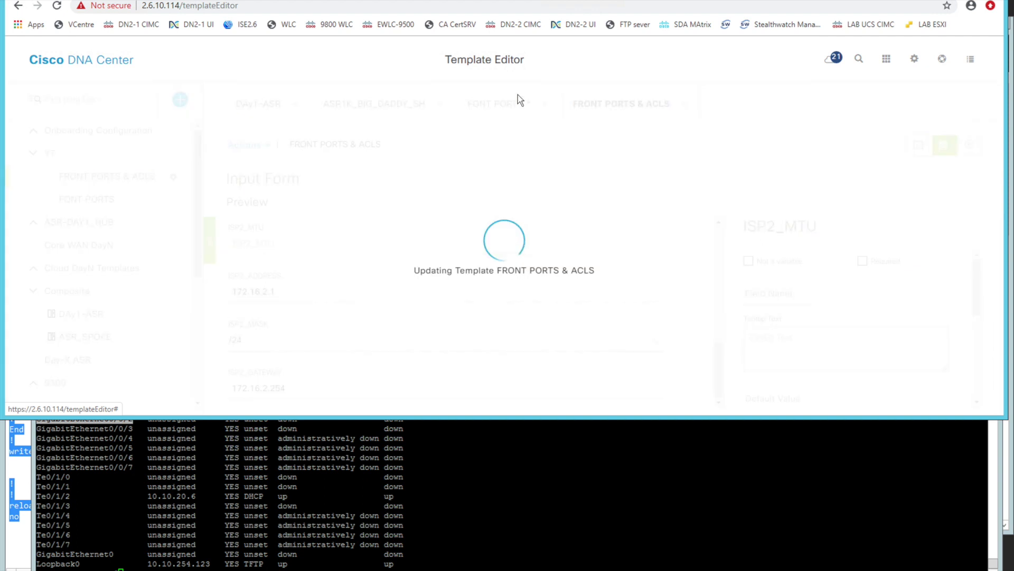
click(494, 105)
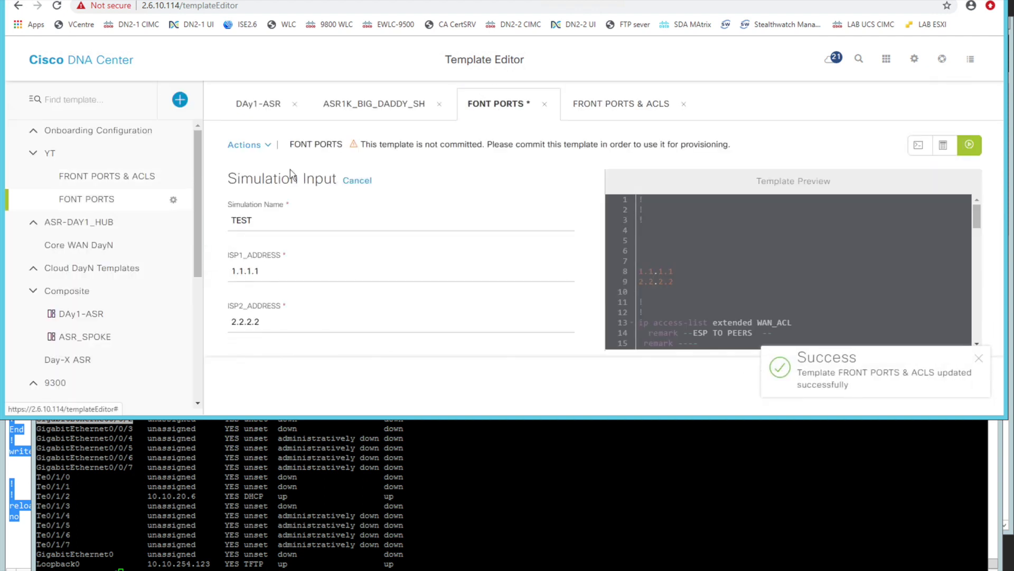
click(249, 157)
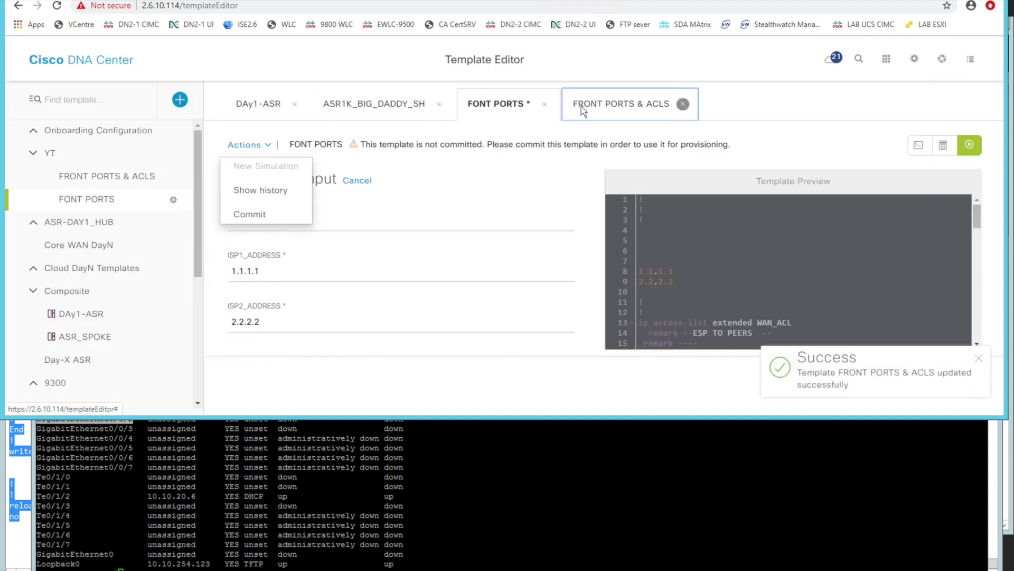
- Return to the FRONT PORTS & ACLS template code and commit the template without a commit note
click(581, 106)
click(919, 145)
click(261, 145)
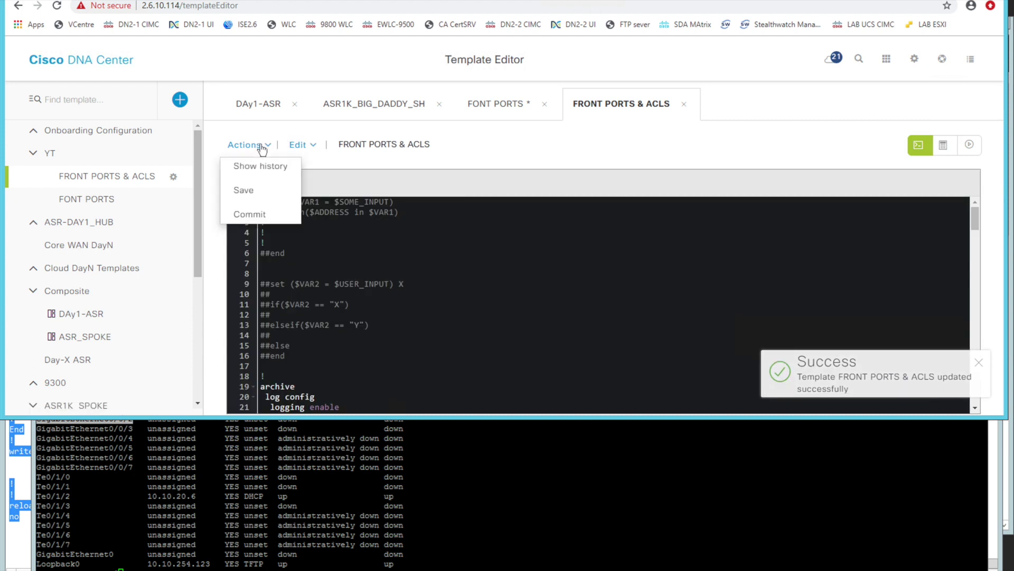
click(255, 212)
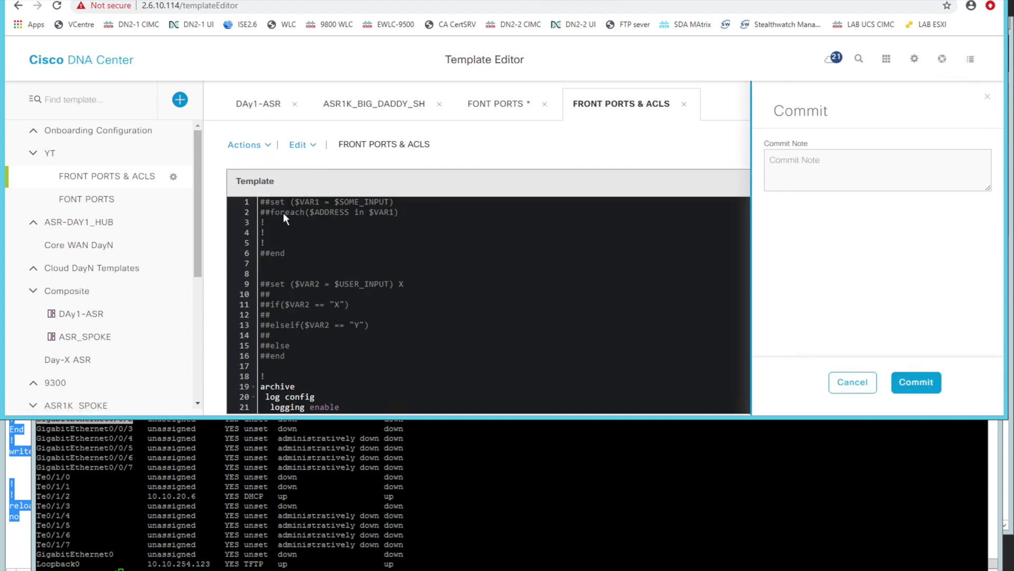
click(913, 386)
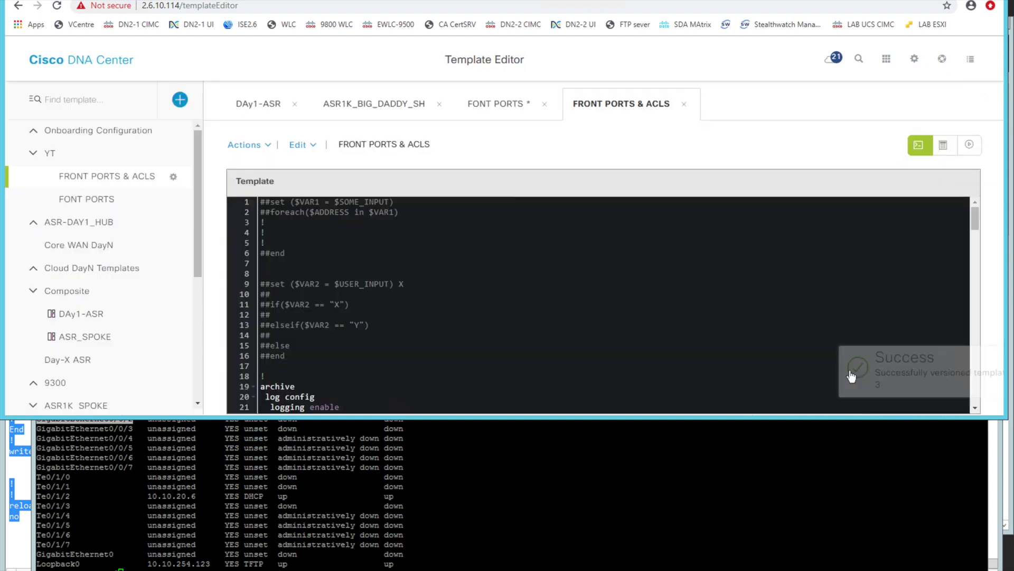
click(978, 360)
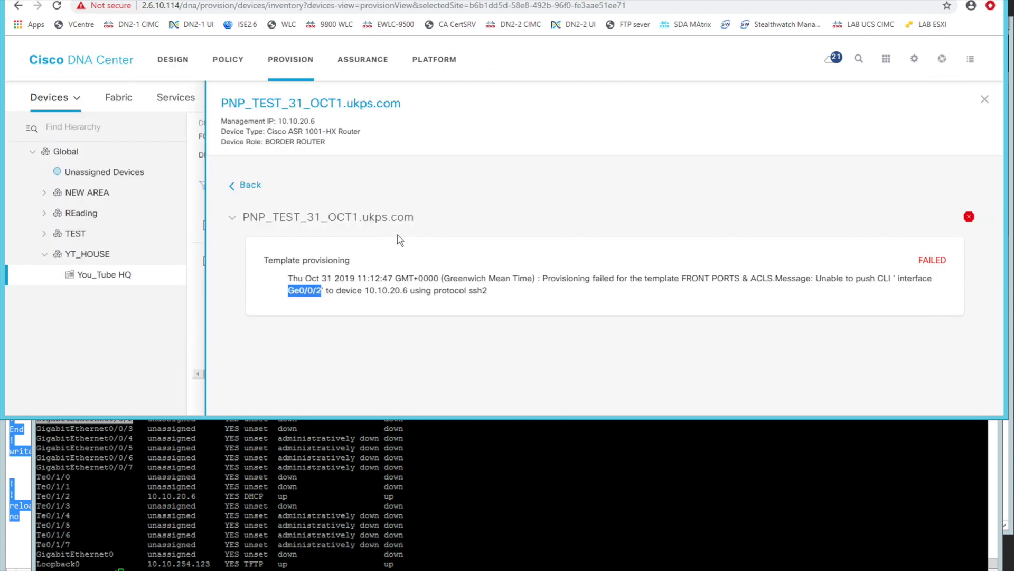
- Close the failed provisioning details, select the You_Tube HQ router PNP_TEST_31_OCT1, and start Provision Device for it
click(985, 99)
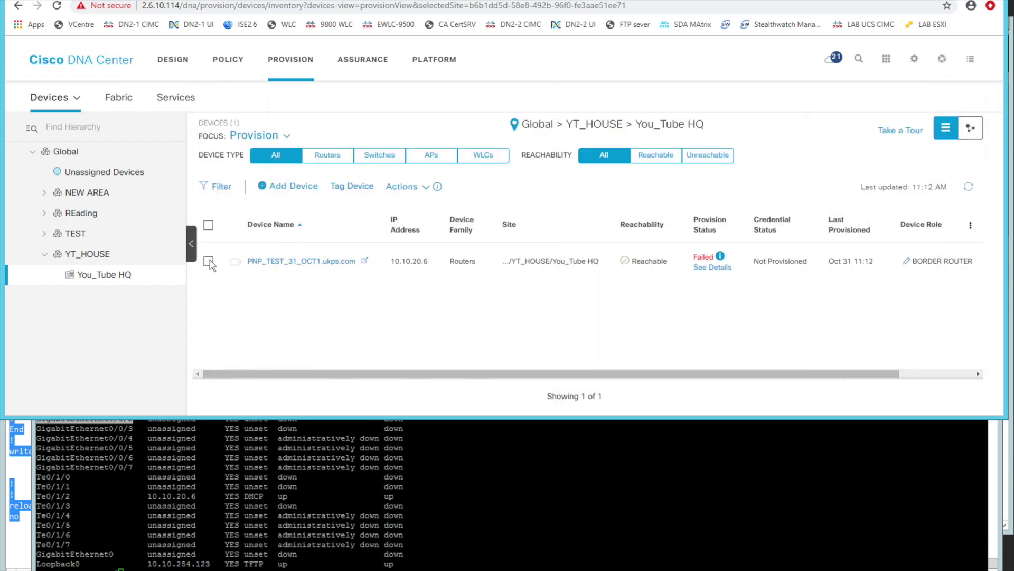
click(208, 261)
click(401, 186)
mouse_move(434, 262)
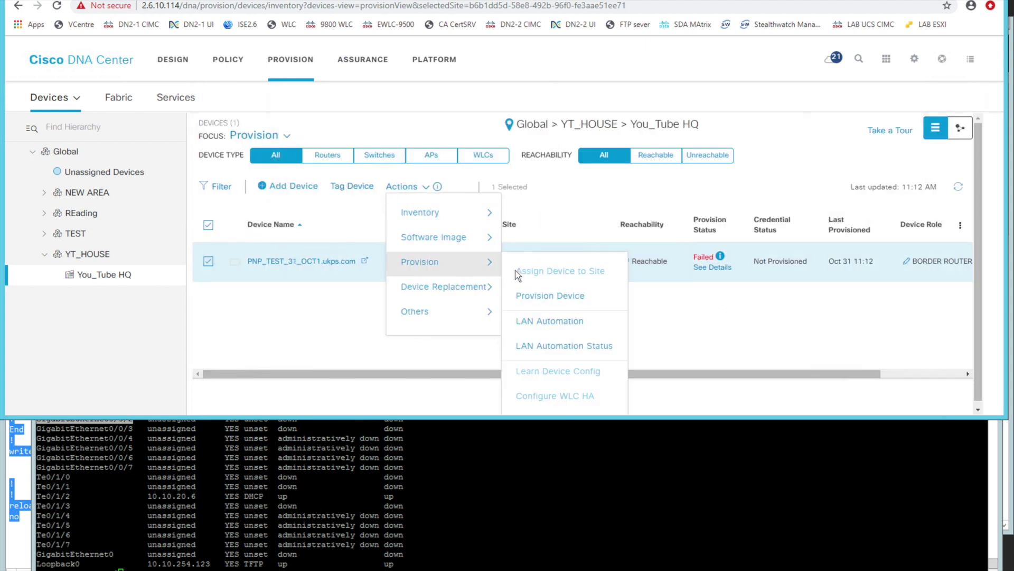
click(551, 294)
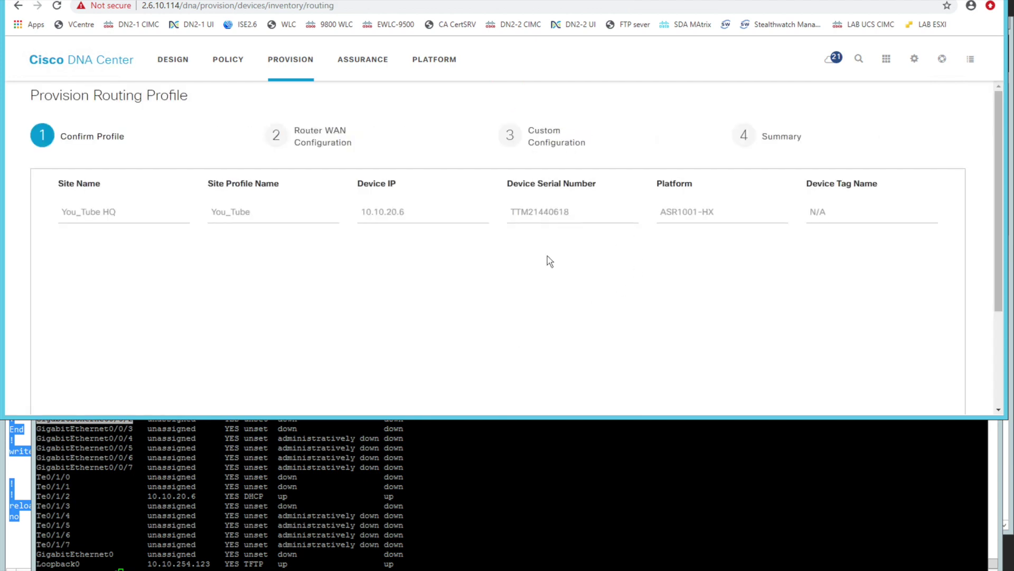
- Accept the profile and router WAN configuration pages and open the Day-N templates in Custom Configuration
scroll(941, 304, down, 5)
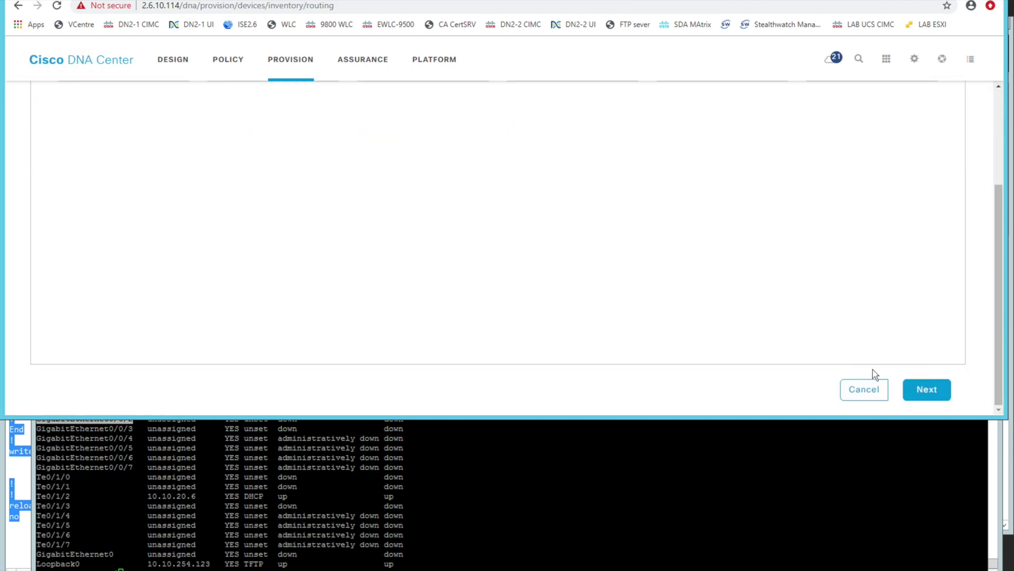
click(922, 389)
scroll(916, 391, down, 5)
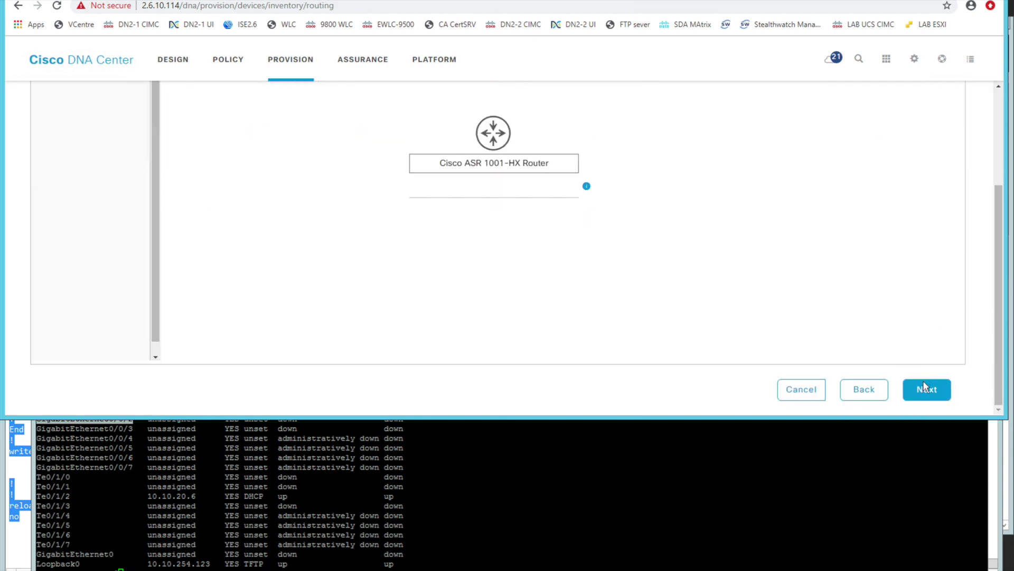
click(925, 388)
click(328, 191)
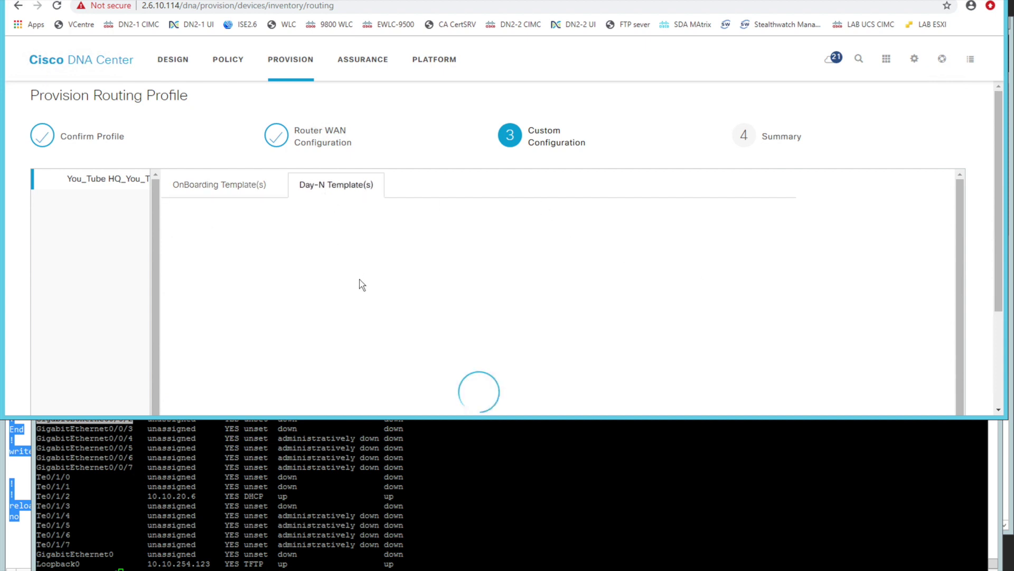
- Select device 10.10.20.6 under FRONT PORTS & ACLS and choose its MODEL_ROUTER value in the provisioning parameters
click(235, 288)
scroll(492, 305, down, 3)
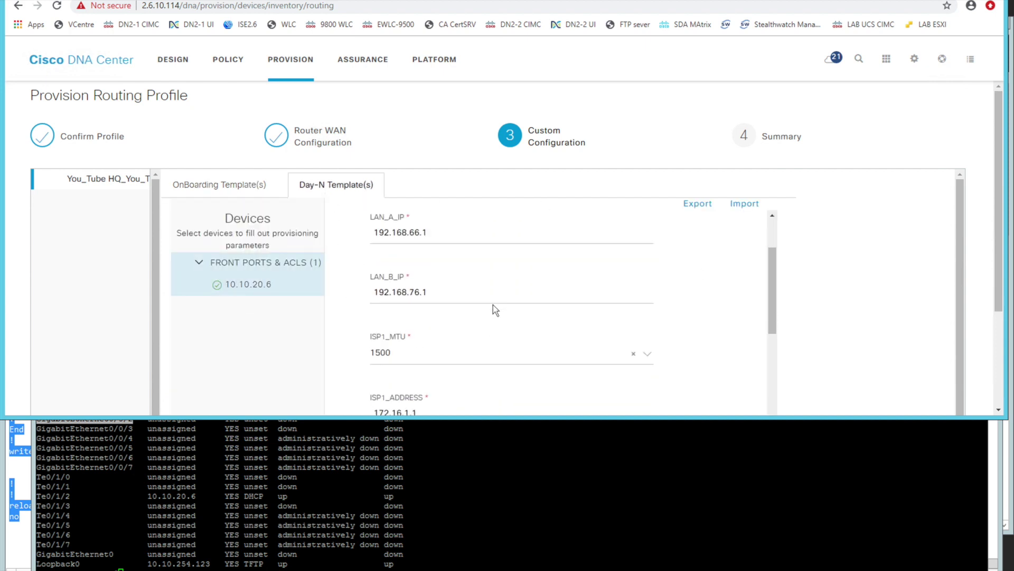
scroll(492, 305, up, 3)
click(441, 261)
click(435, 277)
scroll(578, 312, down, 10)
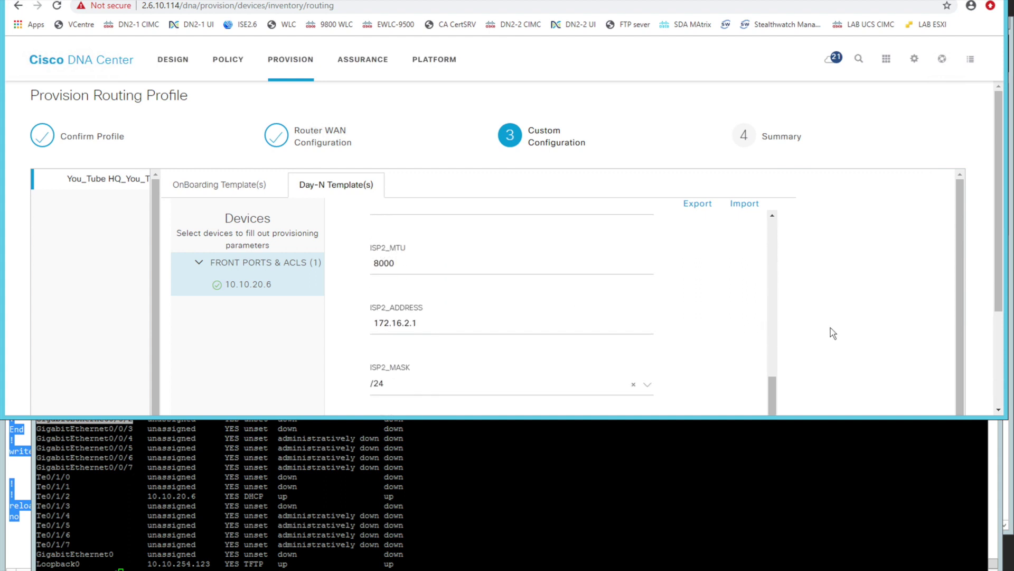
- Accept the custom configuration, review the provisioning summary, and deploy to the router with the Now option
scroll(831, 328, down, 1)
scroll(993, 372, down, 5)
click(921, 386)
scroll(967, 333, down, 4)
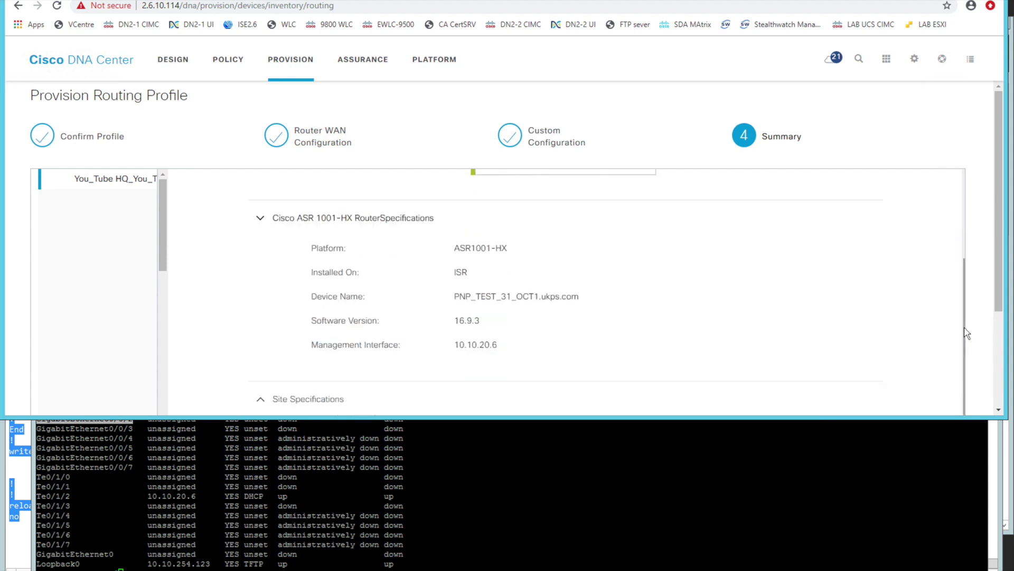
scroll(988, 349, down, 3)
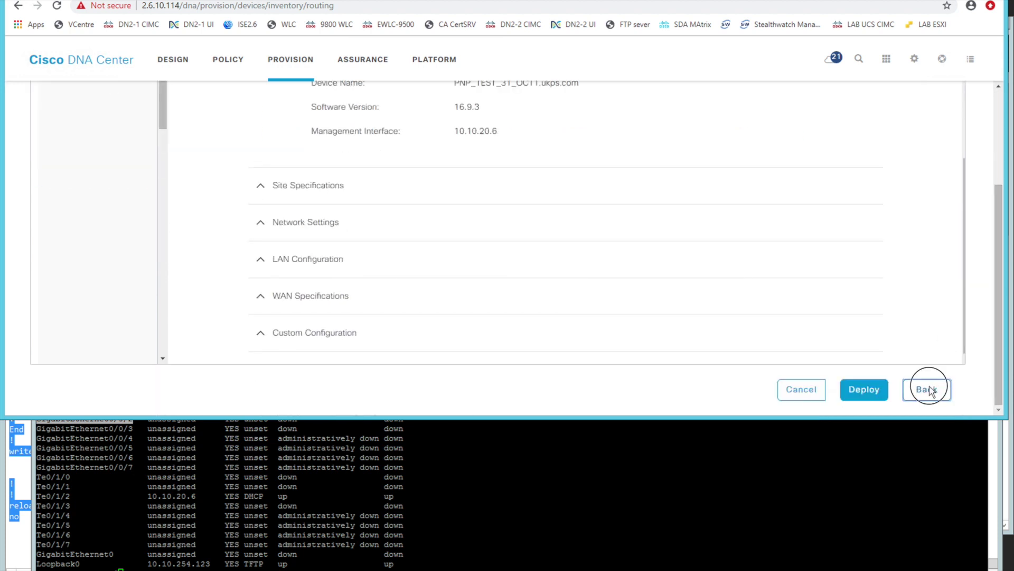
click(869, 389)
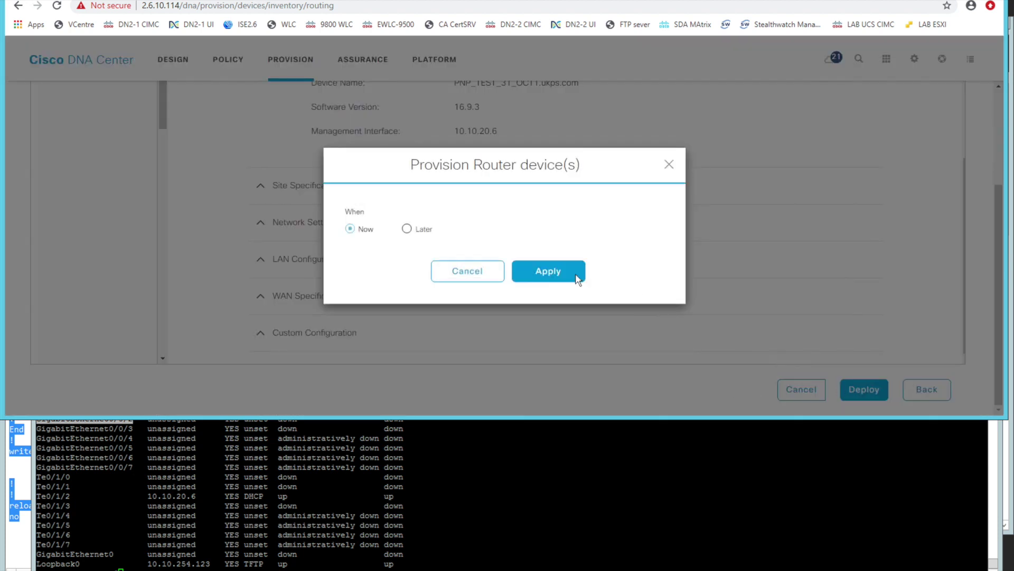
click(577, 275)
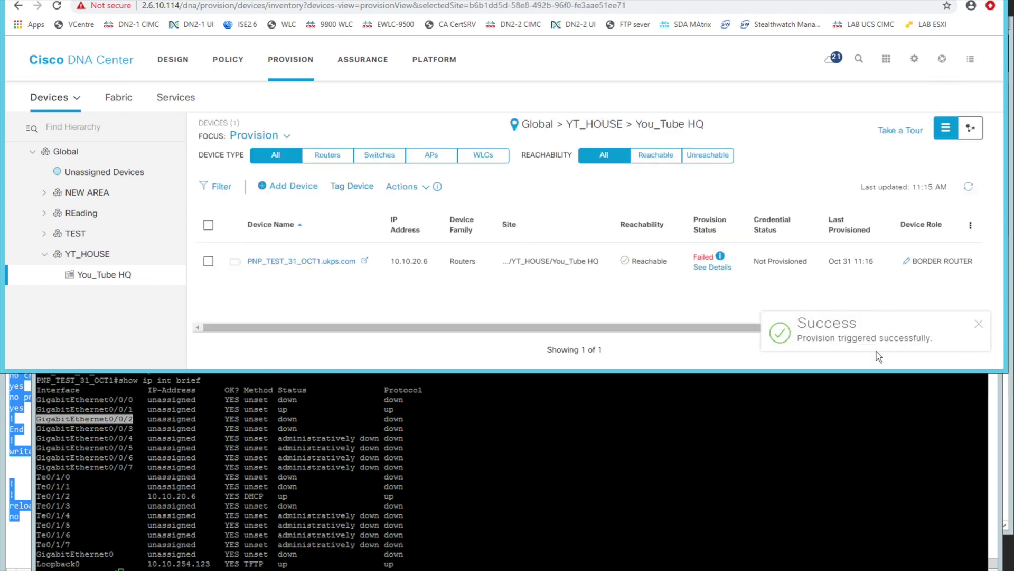
- Examine the PuTTY console log for the commands pushed to the router, from the WAN_ACL entries to the ISP1 subinterface settings
mouse_move(738, 260)
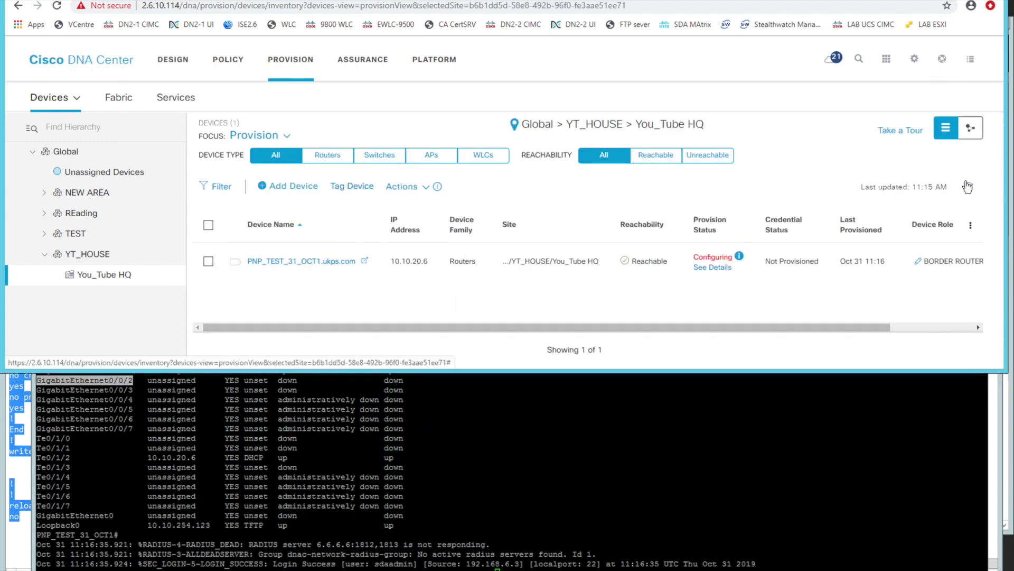
drag(559, 268, 558, 188)
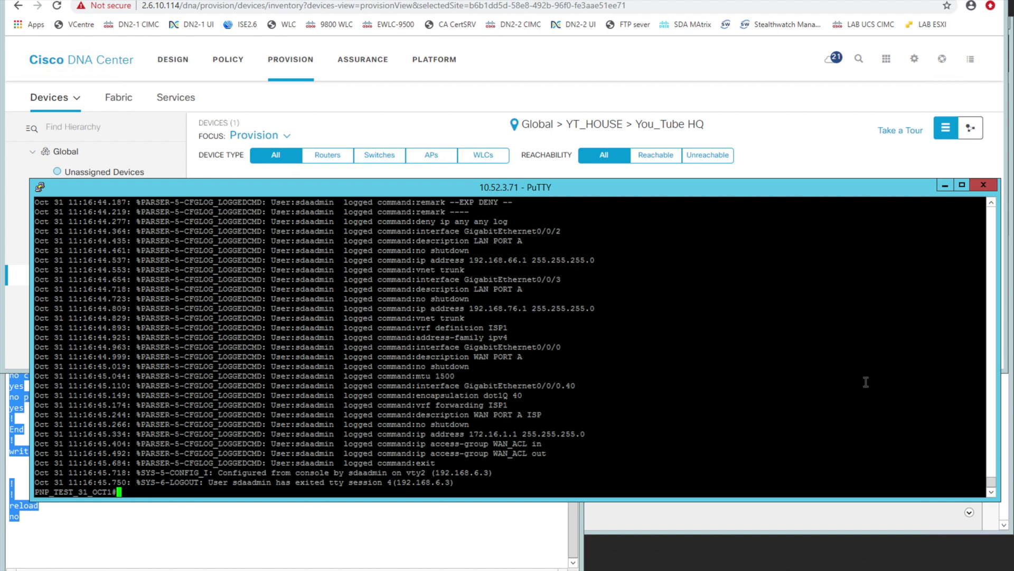
mouse_move(993, 484)
mouse_down()
mouse_move(990, 471)
mouse_move(996, 499)
mouse_up()
scroll(992, 311, up, 15)
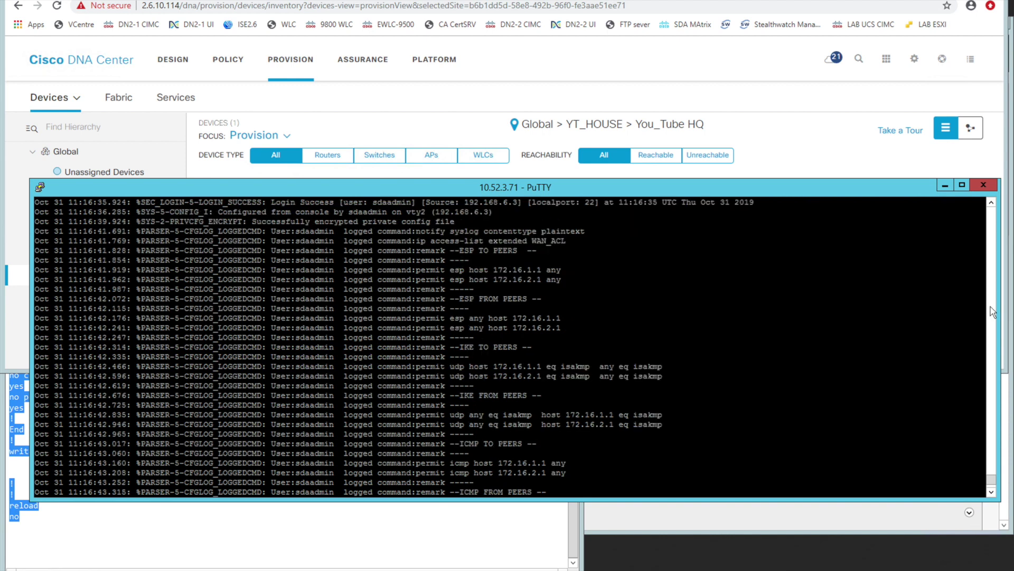
drag(344, 231, 574, 236)
click(644, 271)
click(992, 492)
drag(992, 492, 993, 495)
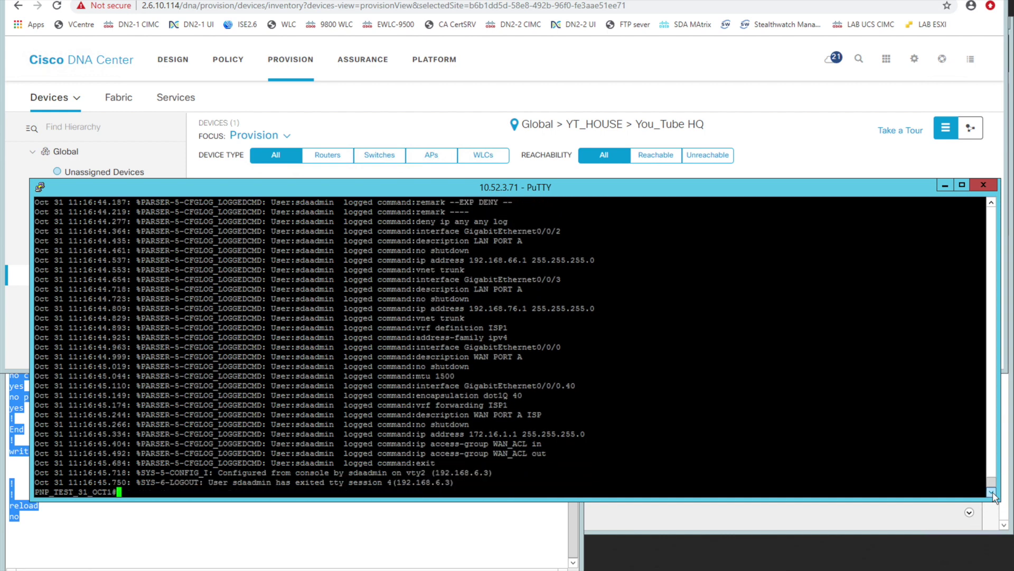
drag(455, 376, 536, 442)
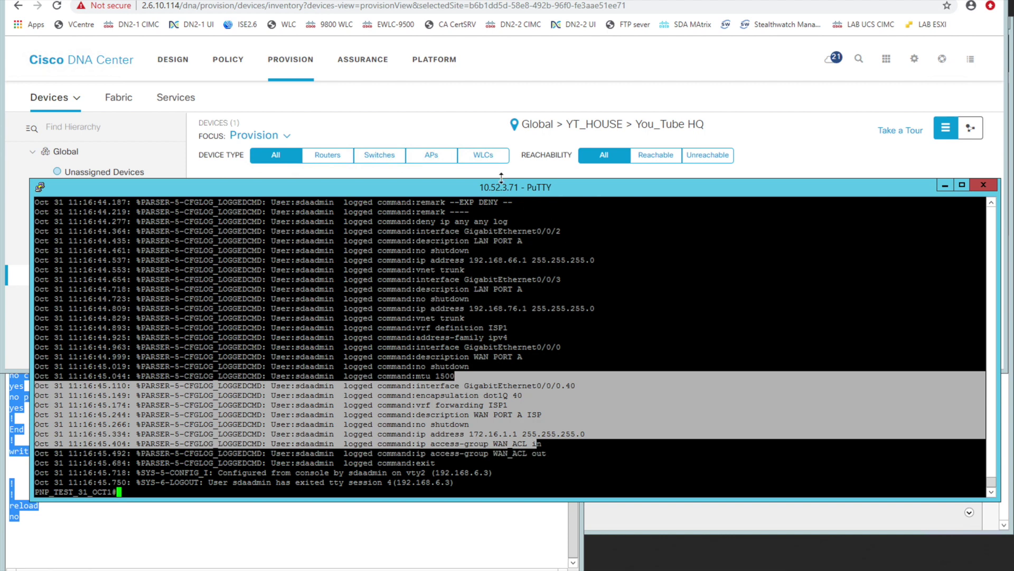
- Return to DNA Center, refresh the device list, and examine the advanced configuration template failure details for PNP_TEST_31_OCT1
click(749, 141)
click(975, 190)
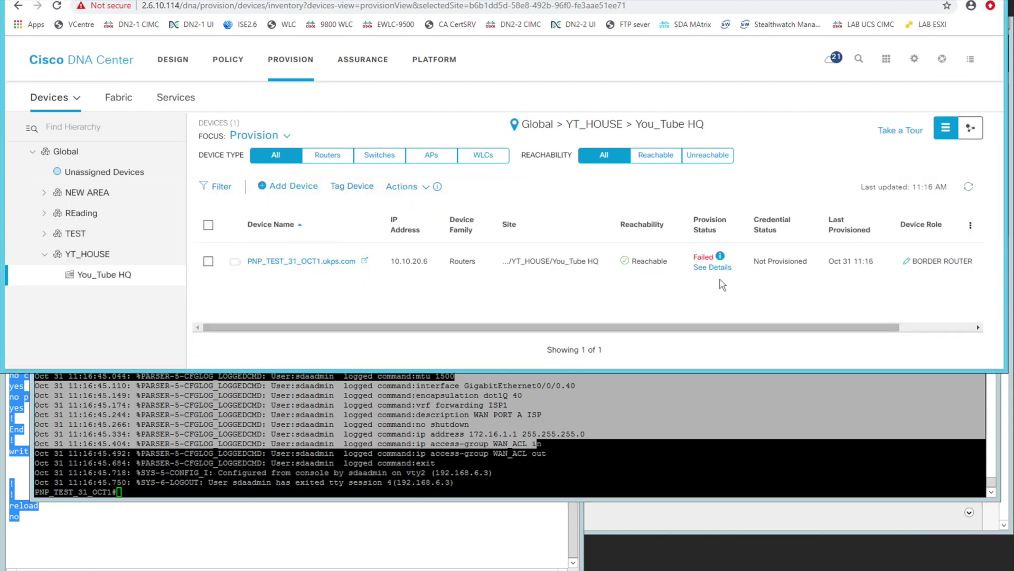
click(704, 268)
click(930, 238)
scroll(557, 280, down, 5)
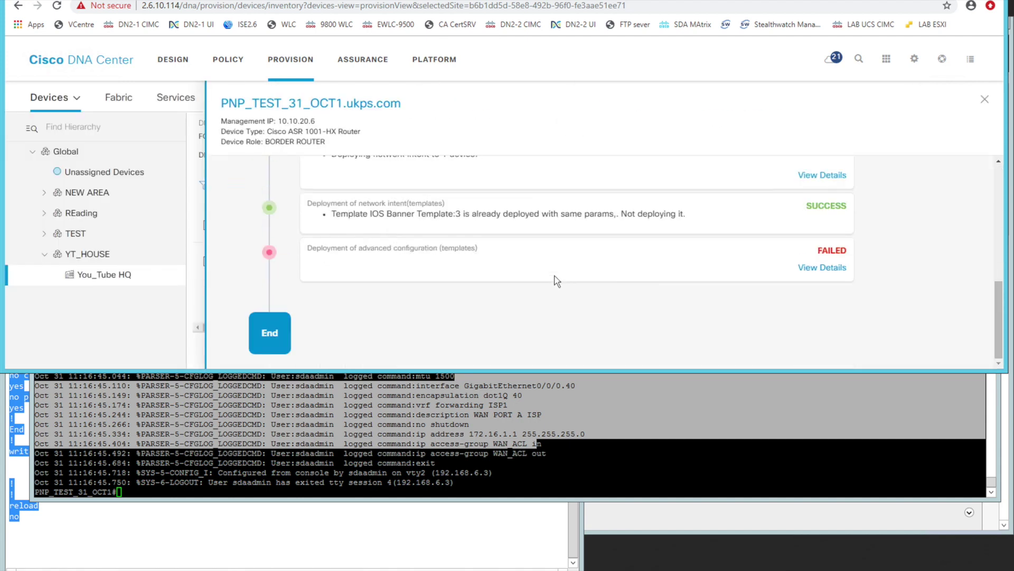
click(812, 267)
click(237, 220)
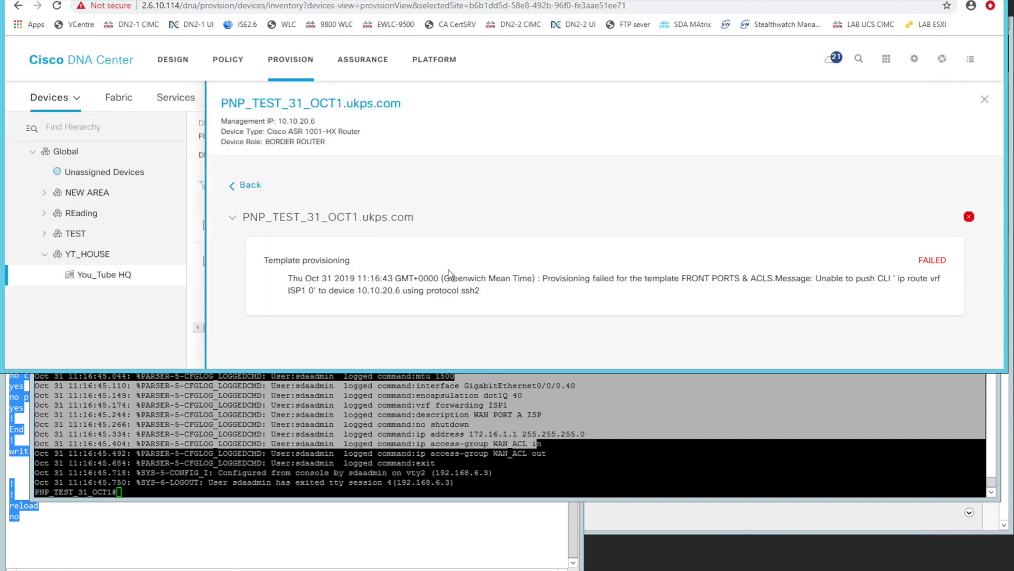
drag(900, 278, 431, 292)
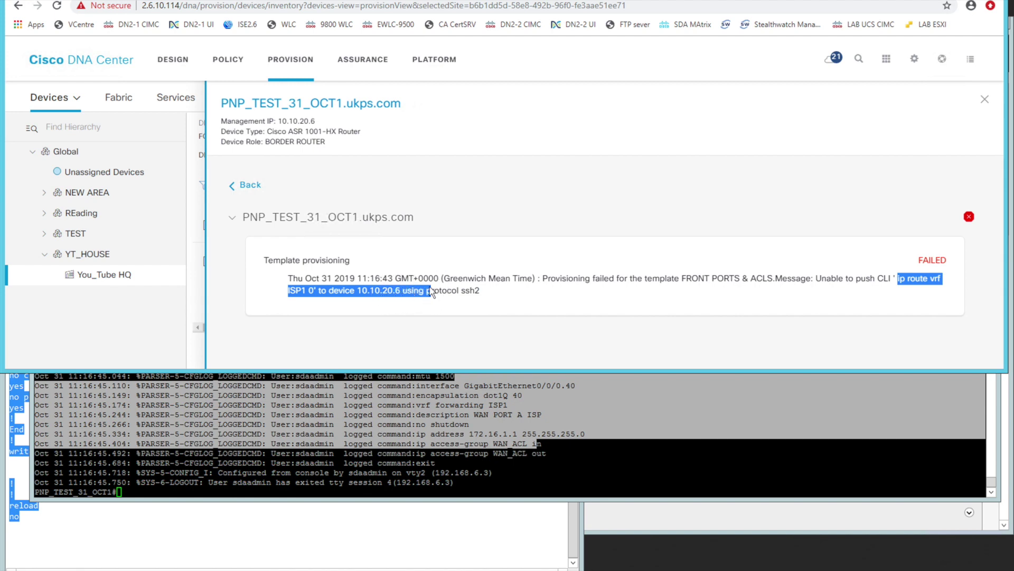
click(314, 292)
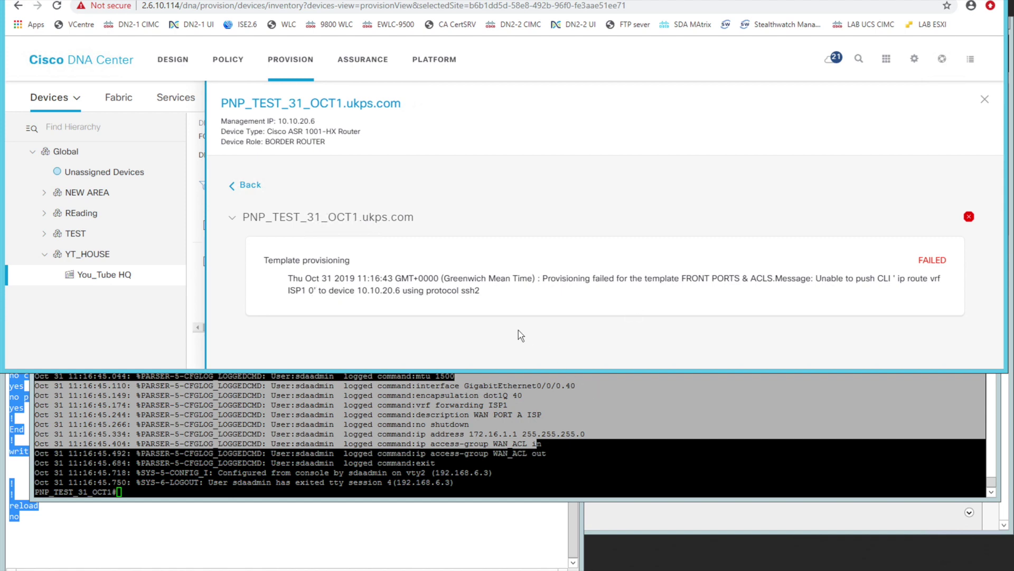
- In the FRONT PORTS & ACLS template, change the interface in the ISP1 default route on line 146 to Gig0/0/0.40
key(alt+Left)
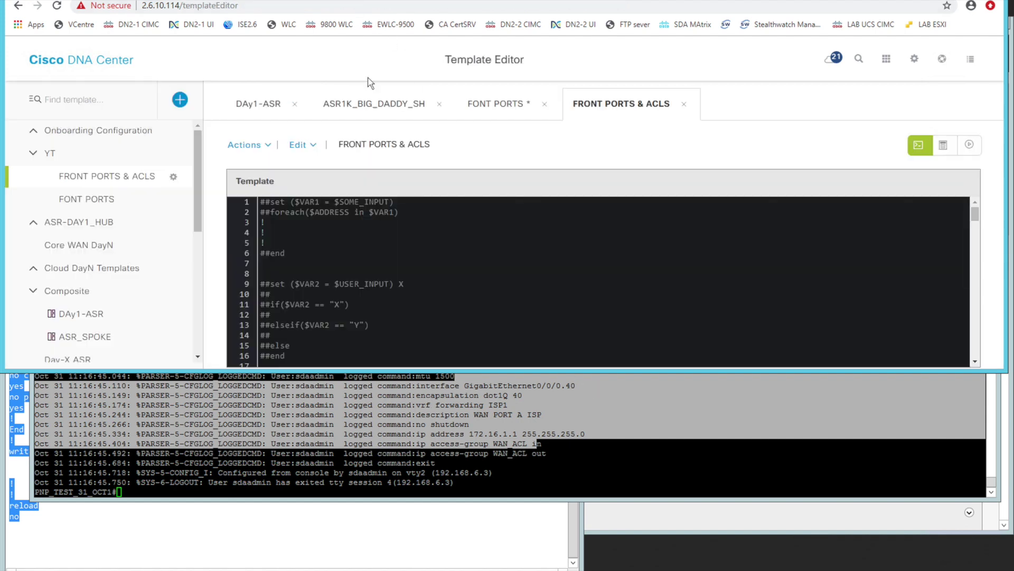
scroll(445, 281, down, 20)
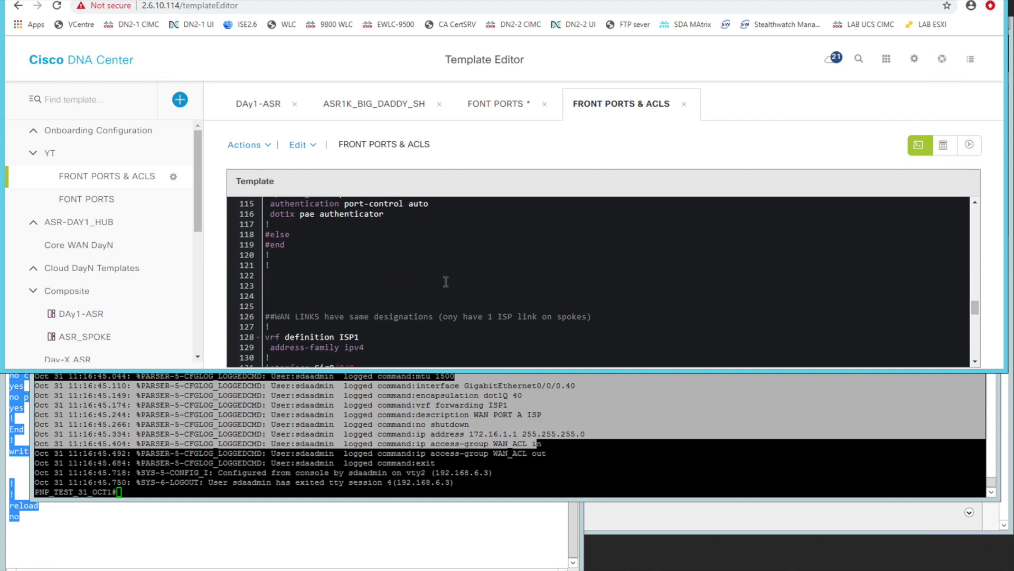
scroll(445, 281, down, 5)
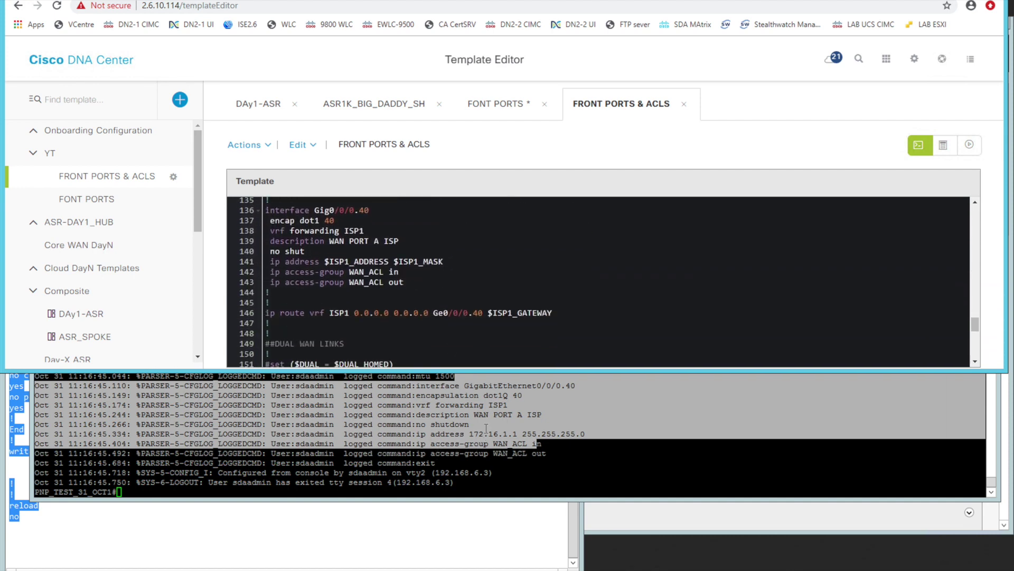
click(469, 343)
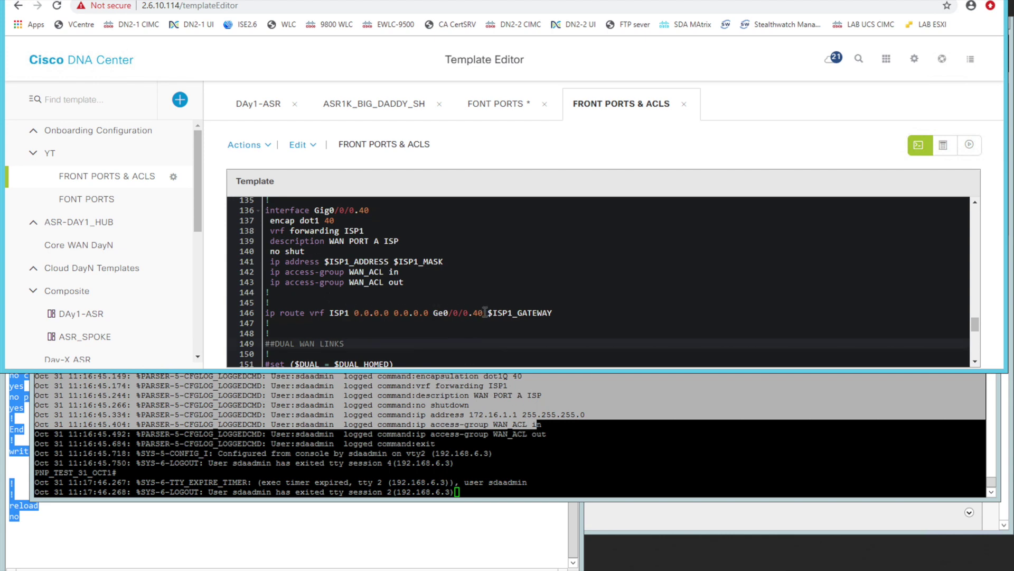
click(446, 313)
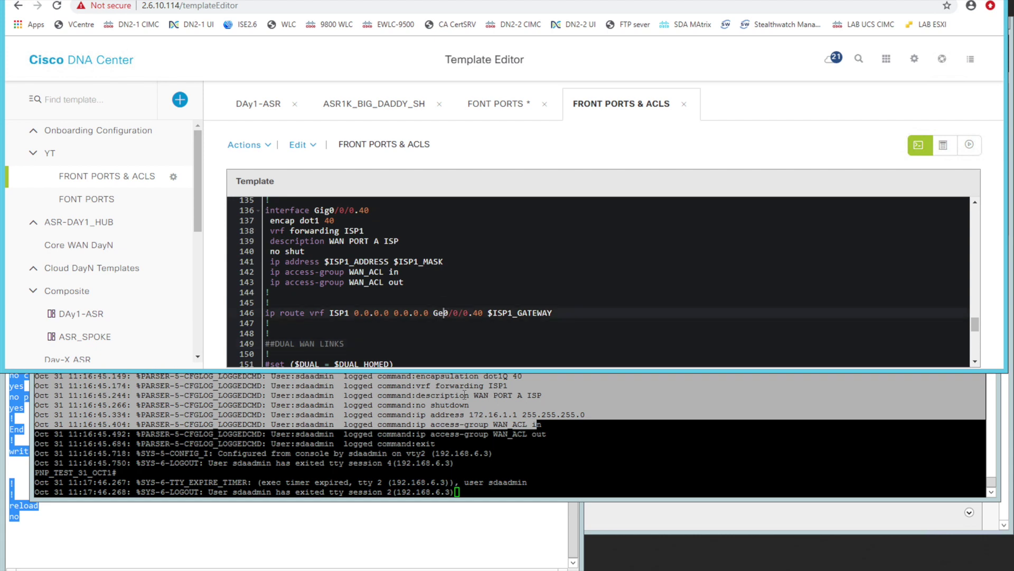
key(BackSpace)
text(ig)
click(268, 309)
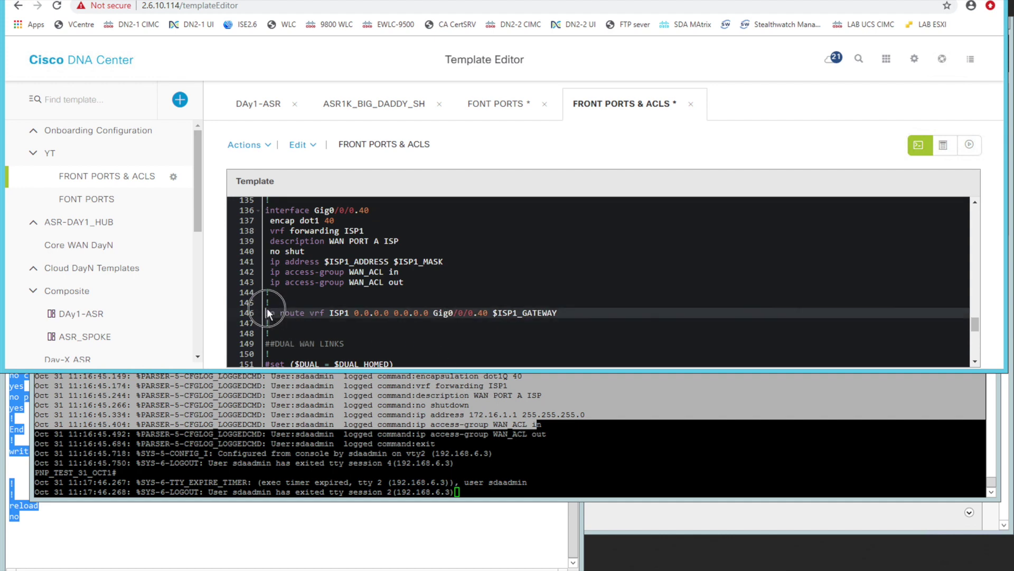
click(445, 424)
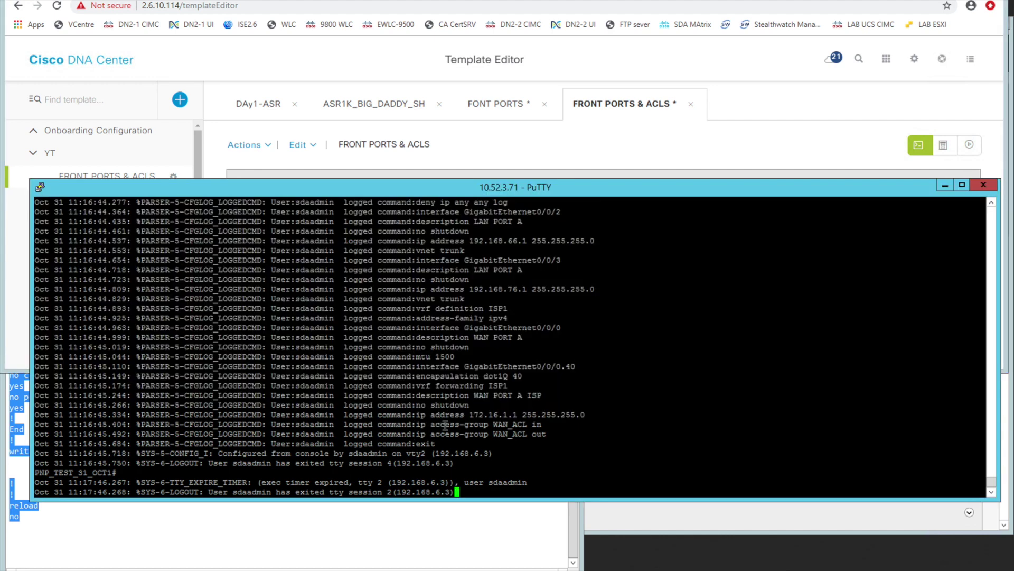
click(607, 112)
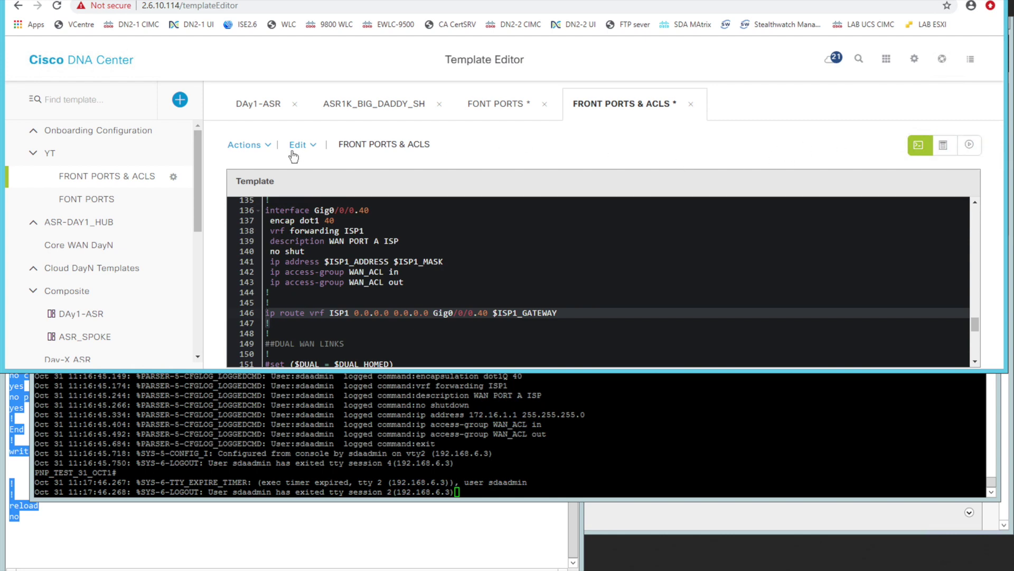
- Commit the FRONT PORTS & ACLS template without a commit note
click(248, 145)
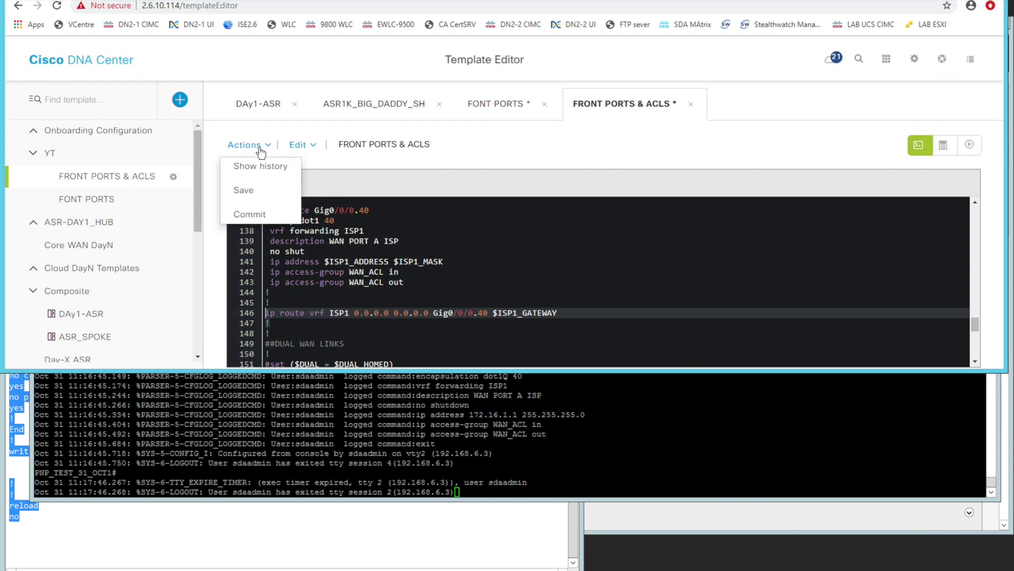
click(260, 214)
click(537, 258)
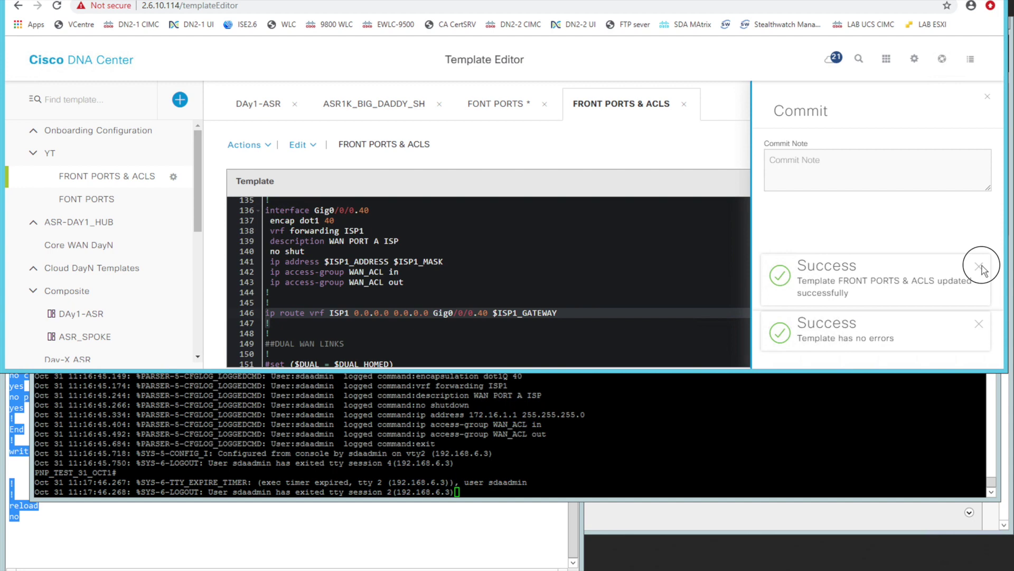
click(980, 267)
click(979, 323)
click(925, 333)
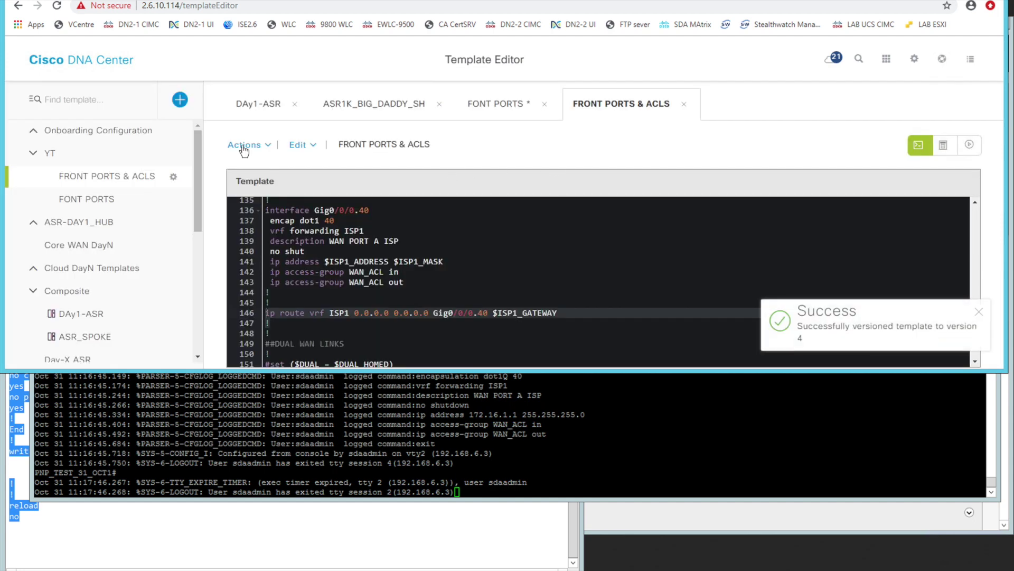
- Close the failure details on the provisioning page, select router PNP_TEST_31_OCT1, and start Provision Device for it
key(ctrl+Tab)
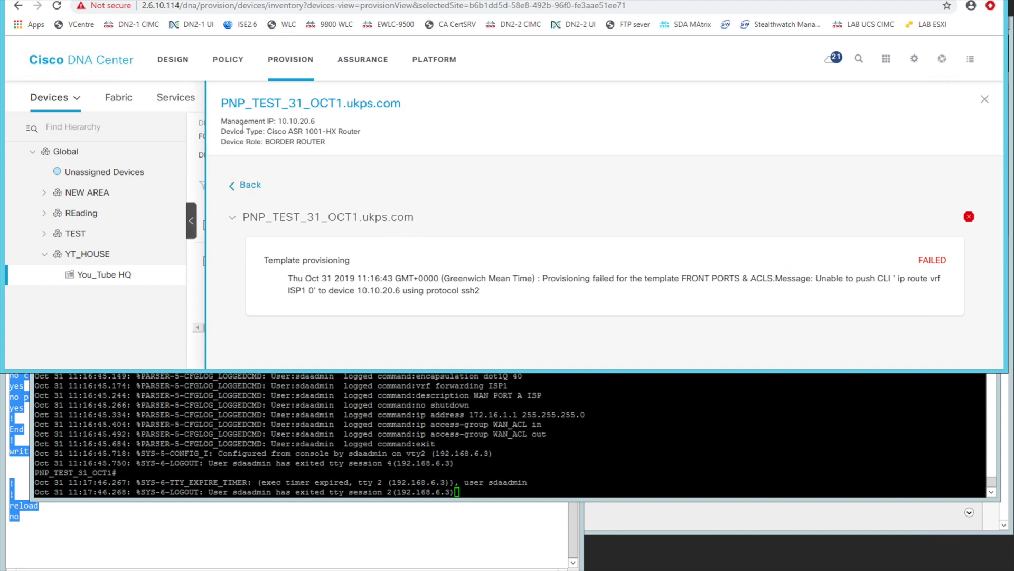
click(985, 102)
click(208, 261)
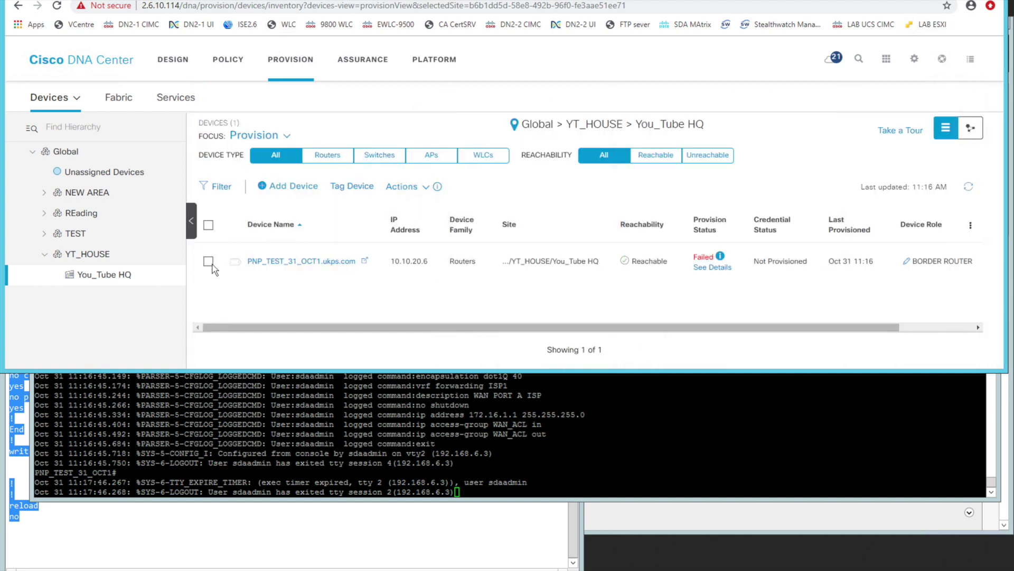
click(427, 185)
mouse_move(463, 261)
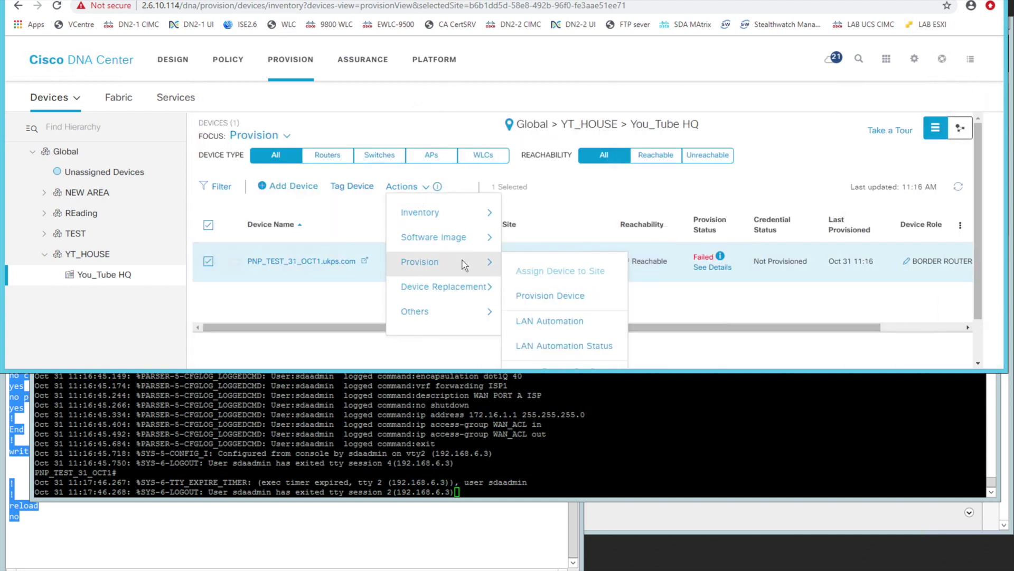
click(547, 300)
scroll(944, 253, down, 4)
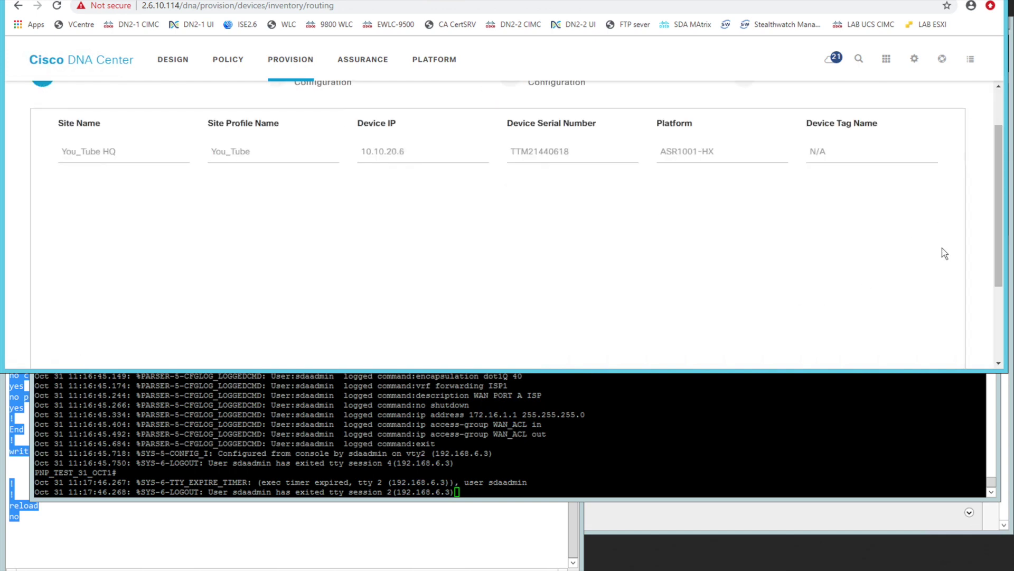